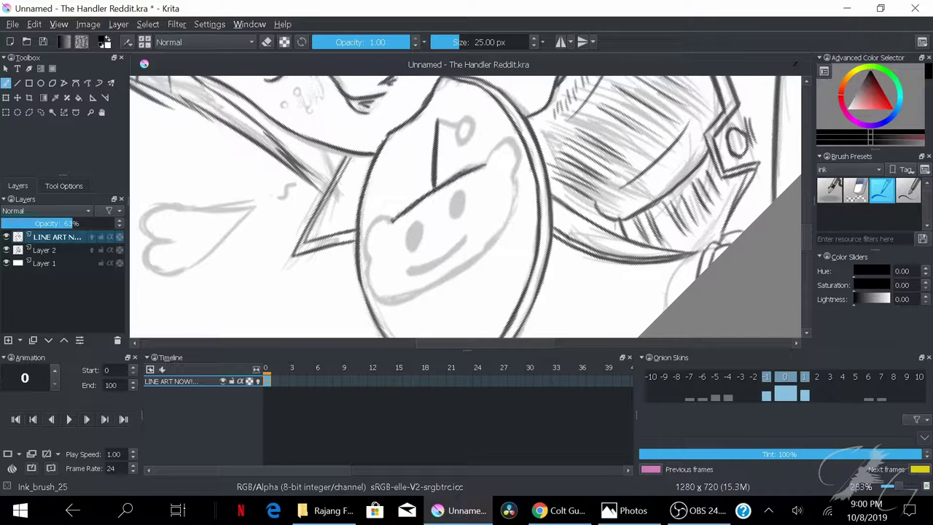
# Fill the left and right eyes of the lollipop spoon's smiley face with solid dark ink
pyautogui.press('4')
pyautogui.press('4')
pyautogui.press('4')
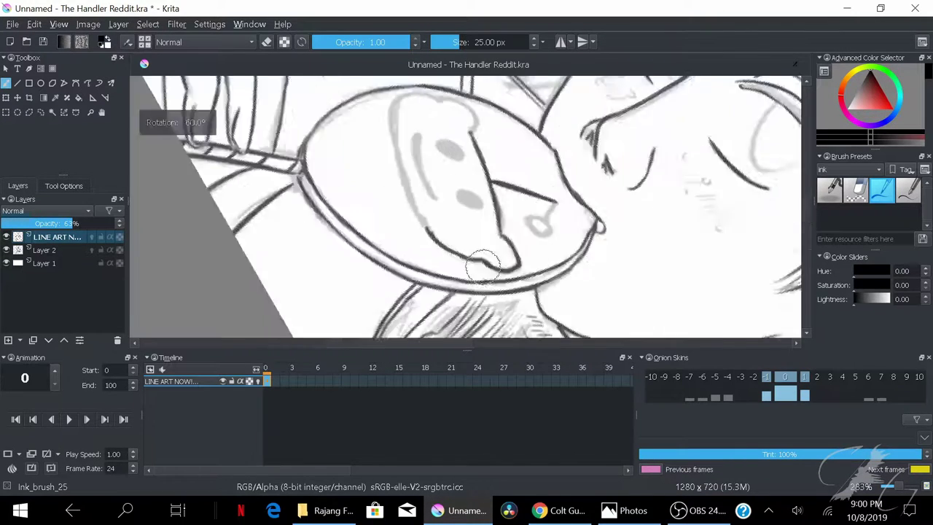
pyautogui.press('6')
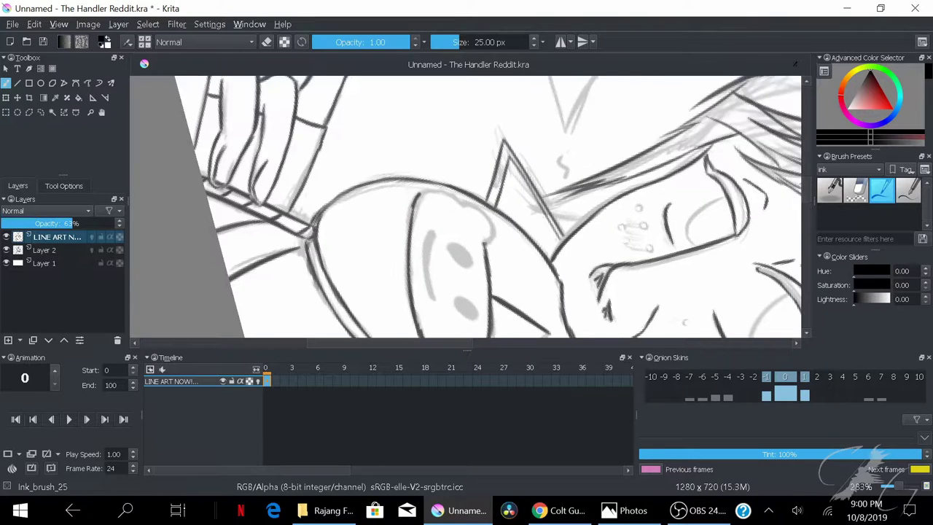
pyautogui.press('6')
pyautogui.press('6')
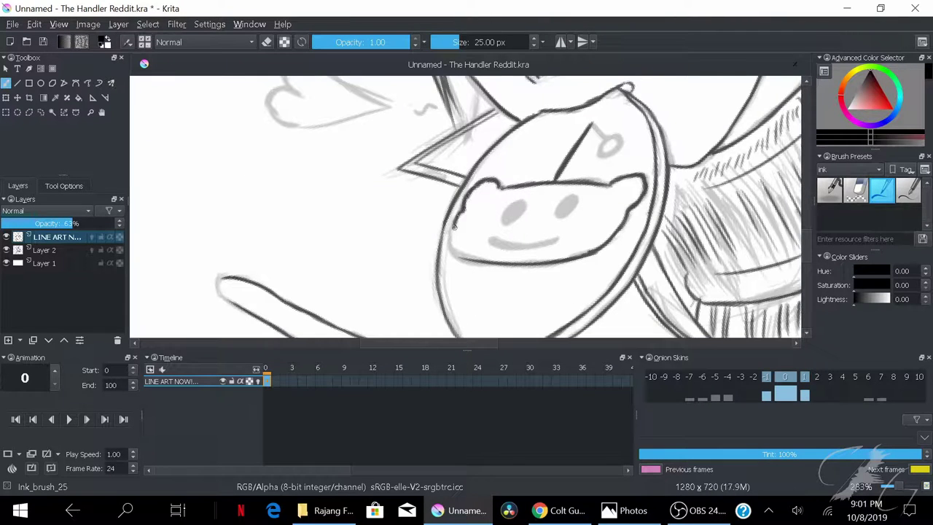
pyautogui.press('6')
pyautogui.press('6')
pyautogui.press('6')
pyautogui.press('e')
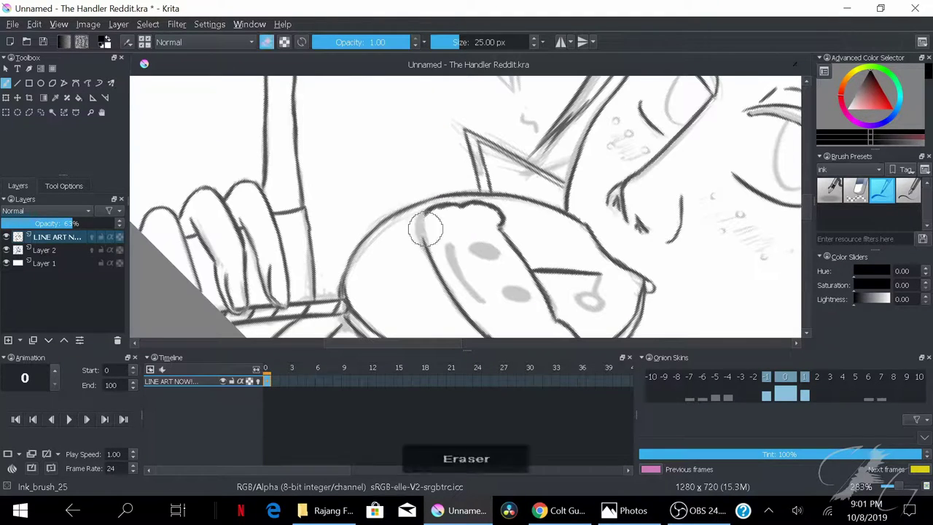
pyautogui.press('e')
pyautogui.press('6')
pyautogui.press('6')
pyautogui.press('+')
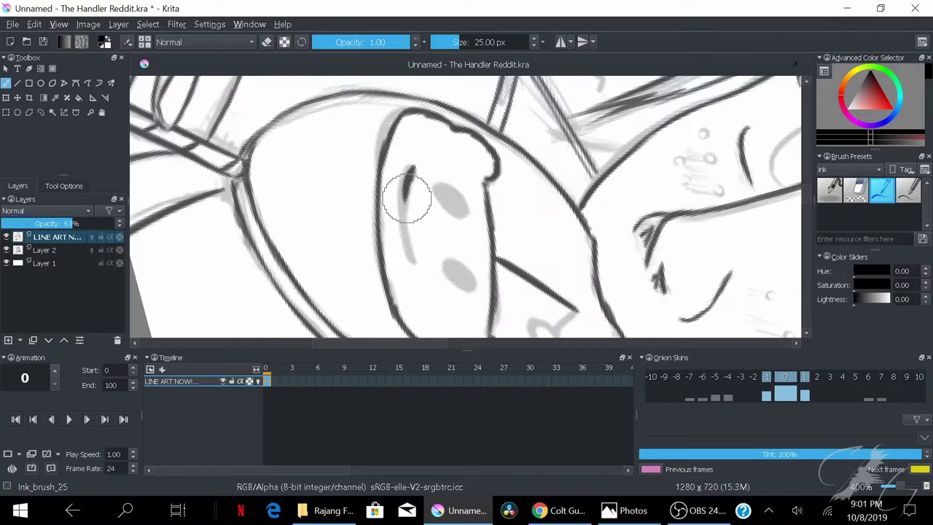
pyautogui.press('5')
pyautogui.moveTo(529, 201); pyautogui.dragTo(533, 189)
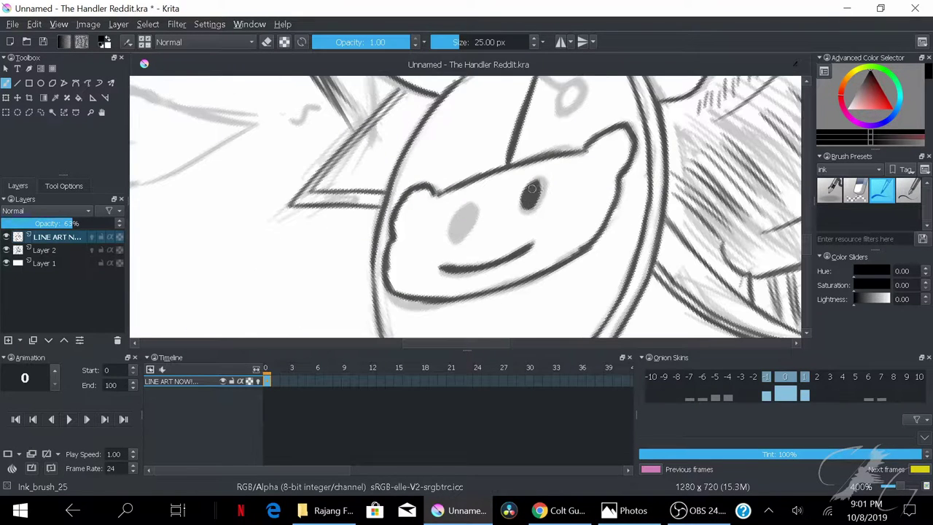
pyautogui.moveTo(460, 233); pyautogui.dragTo(466, 211)
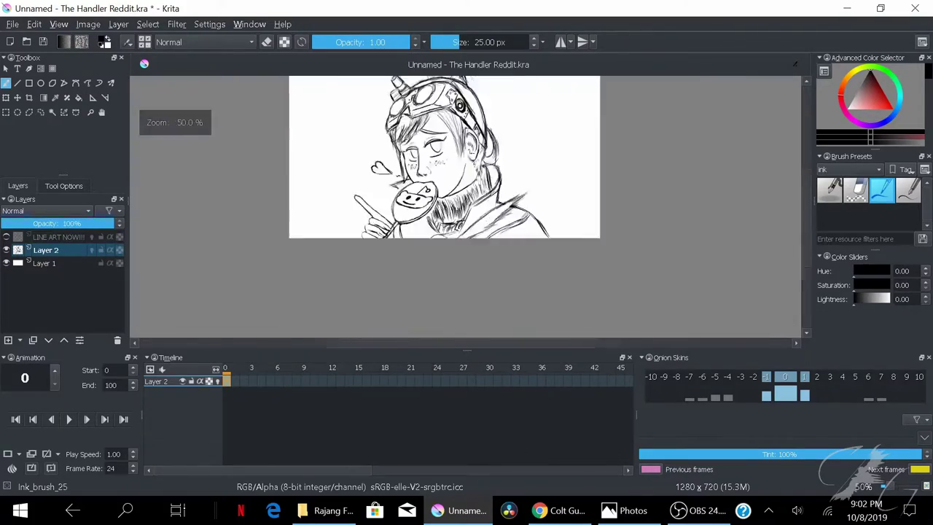
# Switch Krita to Canvas-Only mode and zoom in on the character's face
pyautogui.press('Tab')
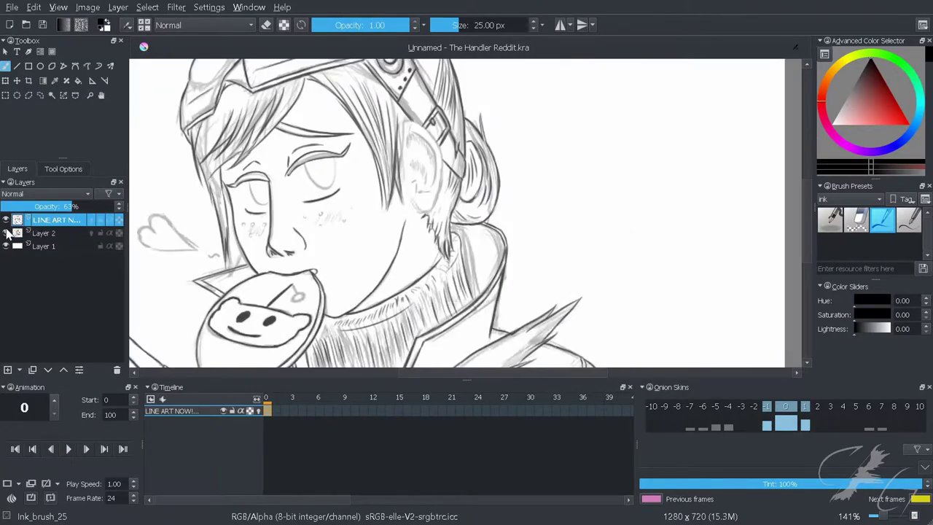
pyautogui.press('Tab')
pyautogui.scroll(2, 499, 208)
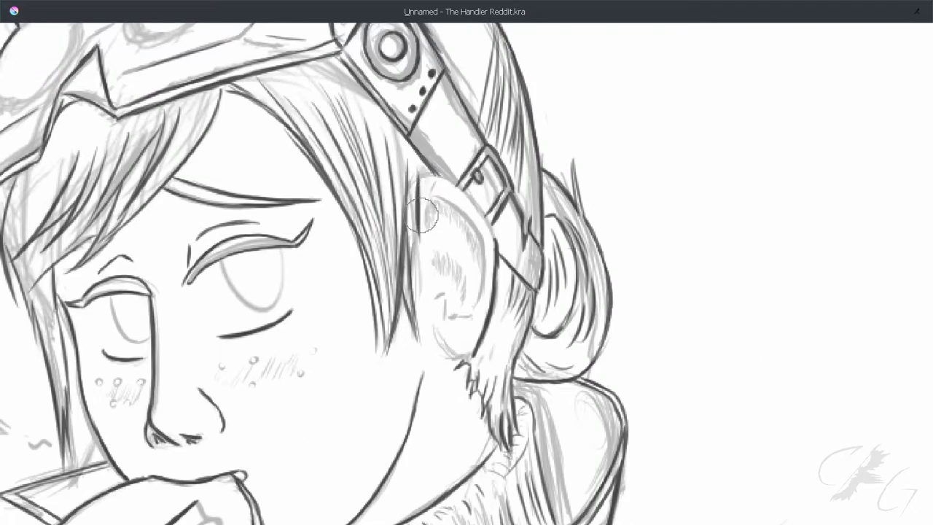
# Rotate and zoom the view to inspect the ear, jaw and neck
pyautogui.moveTo(430, 186); pyautogui.dragTo(395, 311)
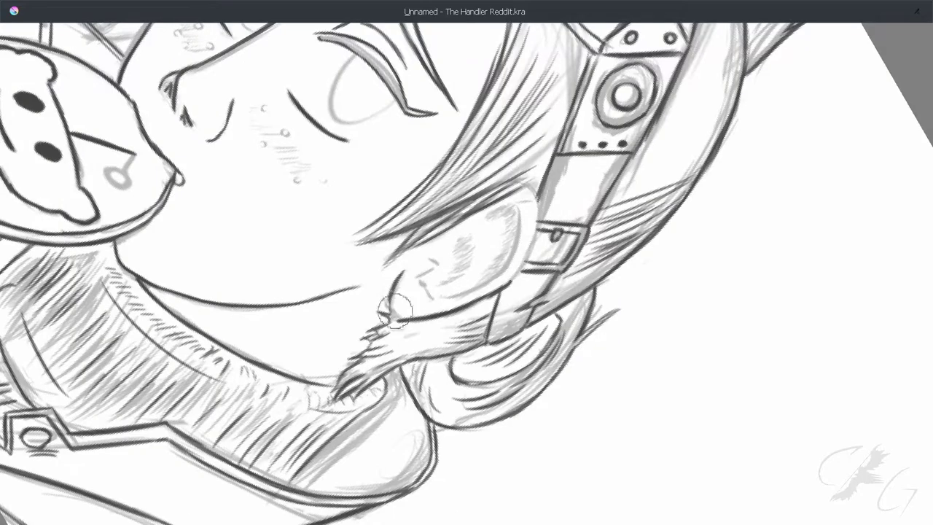
pyautogui.moveTo(431, 222)
pyautogui.mouseDown()
pyautogui.moveTo(380, 247)
pyautogui.moveTo(421, 259)
pyautogui.mouseUp()
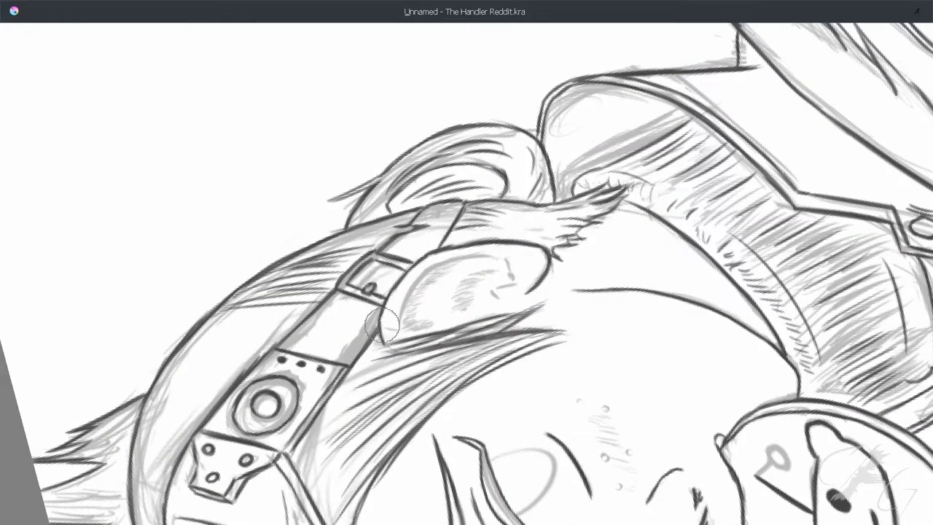
pyautogui.scroll(-5, 460, 240)
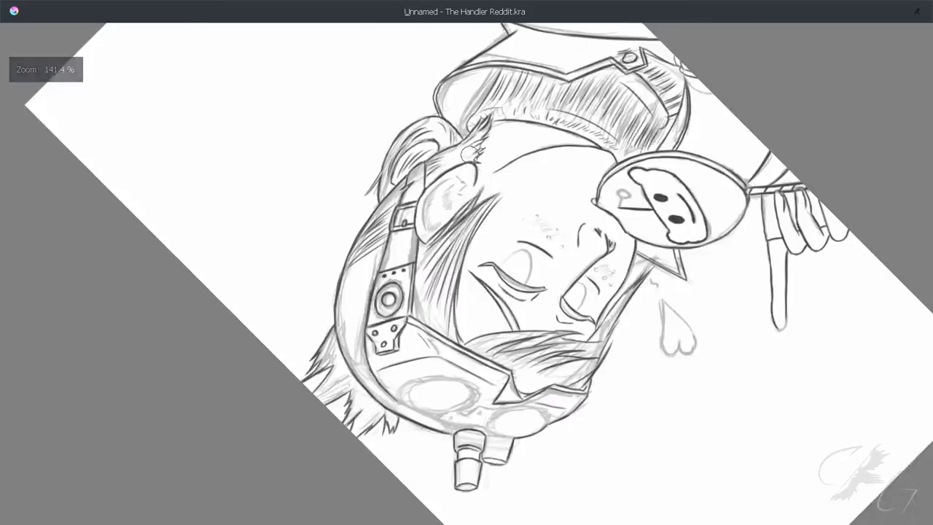
pyautogui.scroll(7, 461, 241)
pyautogui.moveTo(372, 324); pyautogui.dragTo(501, 302)
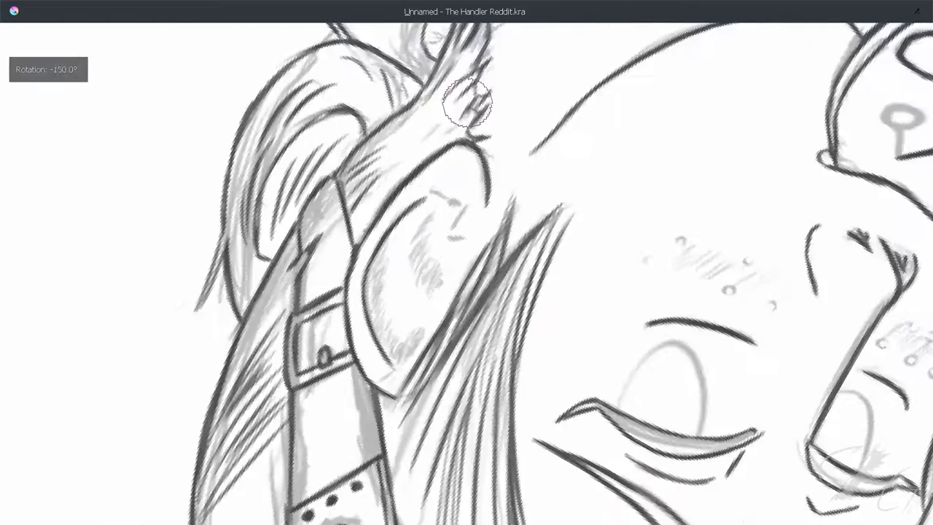
pyautogui.scroll(-5, 500, 302)
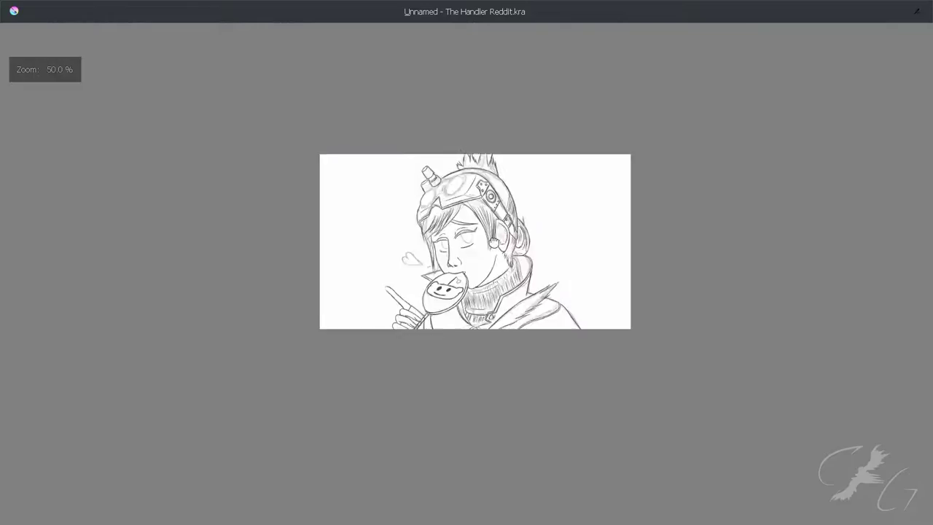
pyautogui.scroll(4, 539, 197)
pyautogui.scroll(3, 539, 197)
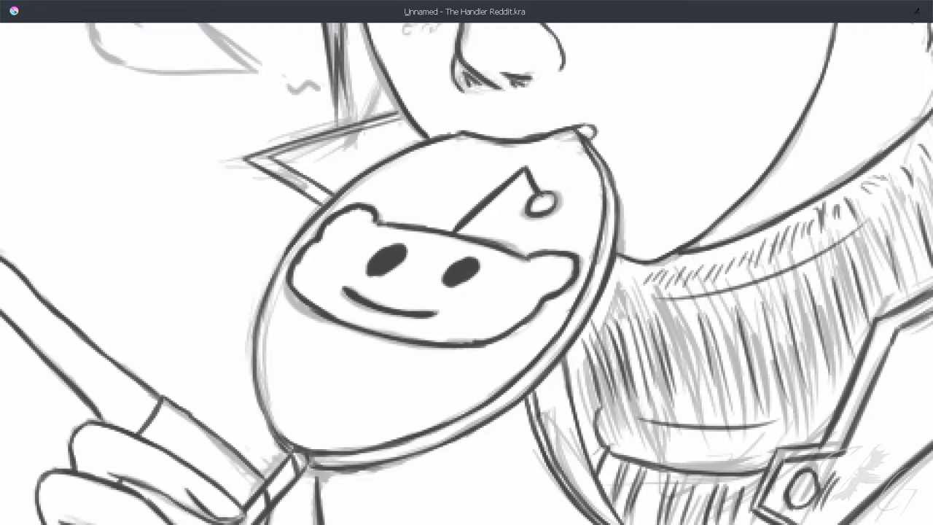
pyautogui.scroll(-5, 552, 192)
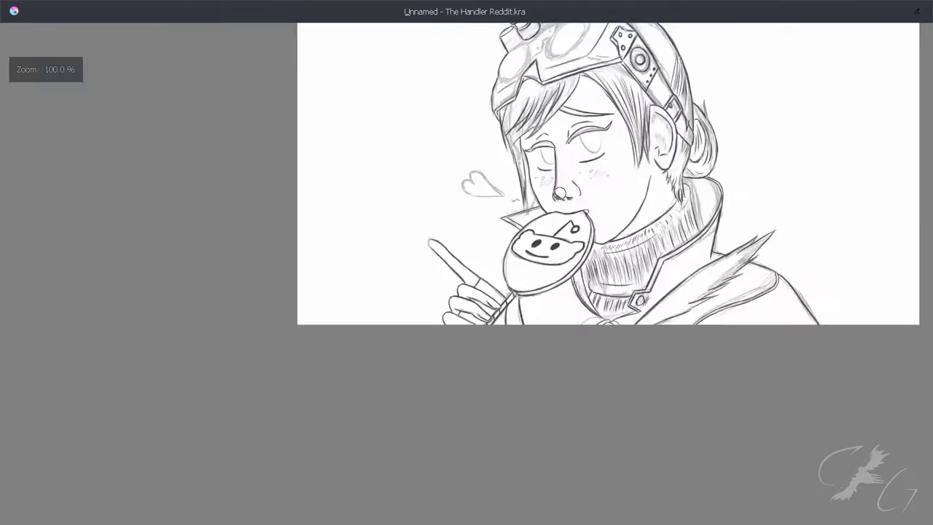
pyautogui.scroll(4, 552, 192)
pyautogui.scroll(-5, 767, 163)
pyautogui.scroll(2, 360, 236)
# Turn off view mirroring, rotate 90° clockwise, then reset to the whole upright drawing
pyautogui.press('m')
pyautogui.press('m')
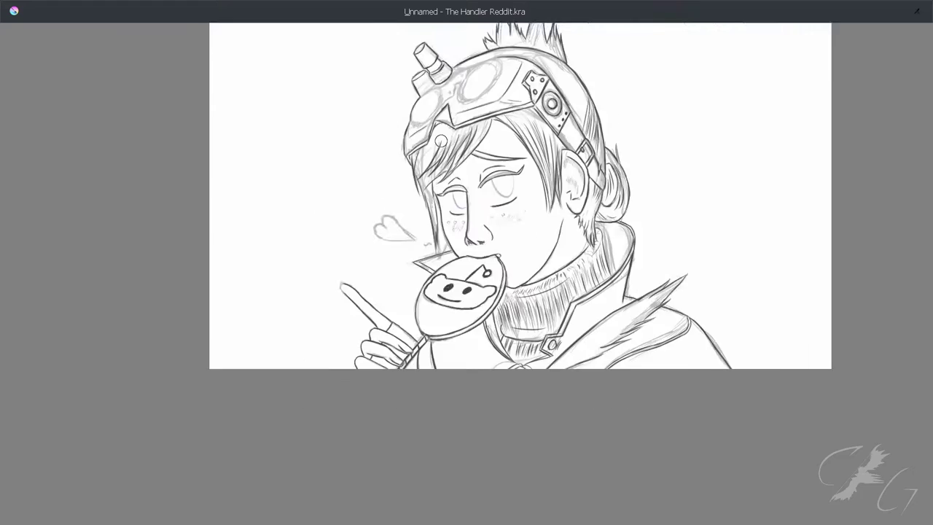
pyautogui.scroll(4, 360, 236)
pyautogui.hotkey('ctrl', ']')
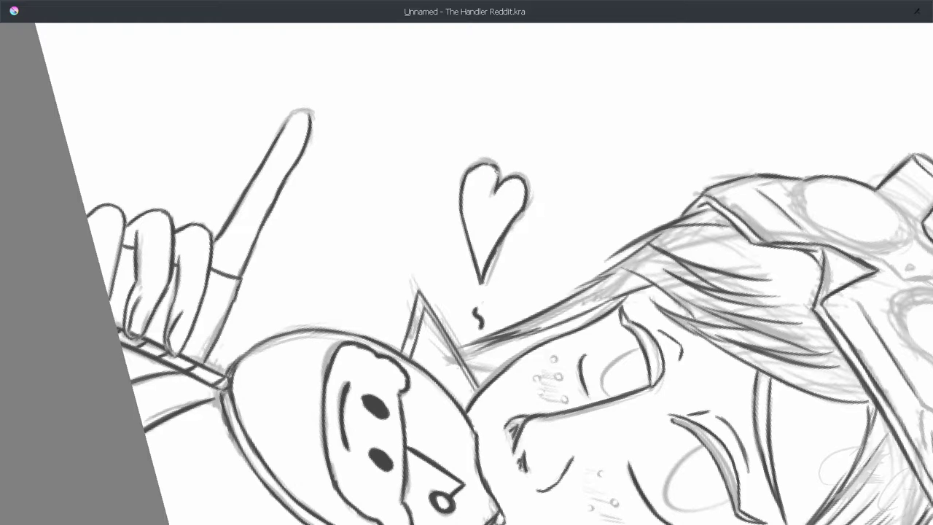
pyautogui.press('5')
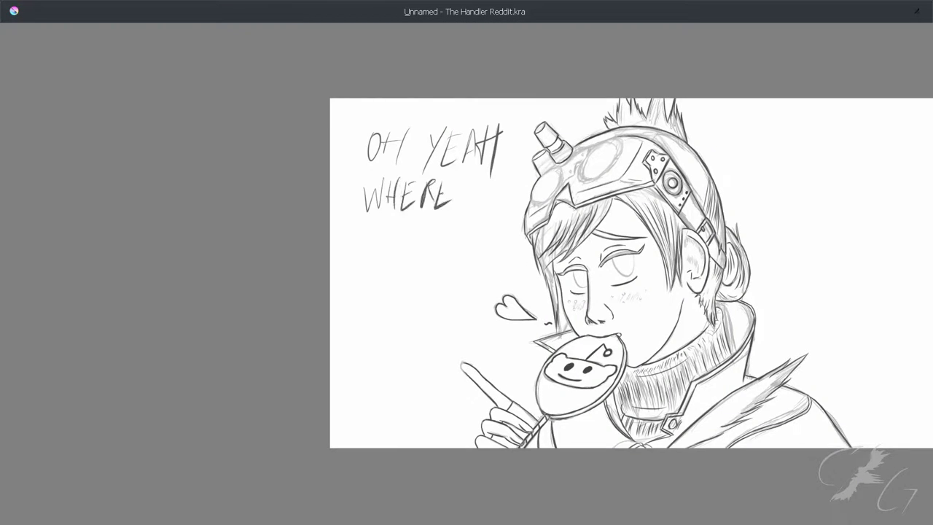
# Letter MAN after MY and start HOWDY, then undo those lettering strokes
pyautogui.moveTo(406, 268); pyautogui.dragTo(435, 266)
pyautogui.moveTo(436, 261); pyautogui.dragTo(454, 259)
pyautogui.moveTo(455, 259); pyautogui.dragTo(472, 235)
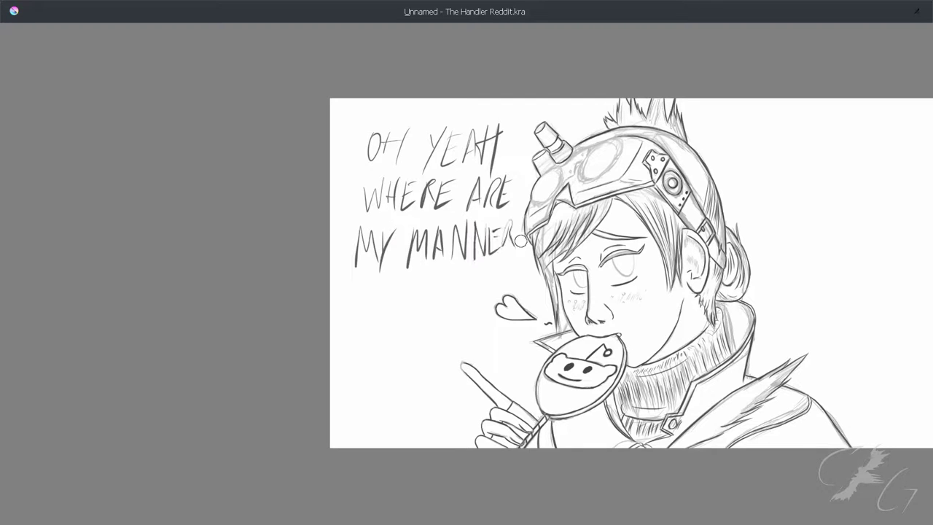
pyautogui.moveTo(383, 285); pyautogui.dragTo(365, 352)
pyautogui.moveTo(421, 270); pyautogui.dragTo(391, 363)
pyautogui.moveTo(348, 321); pyautogui.dragTo(417, 304)
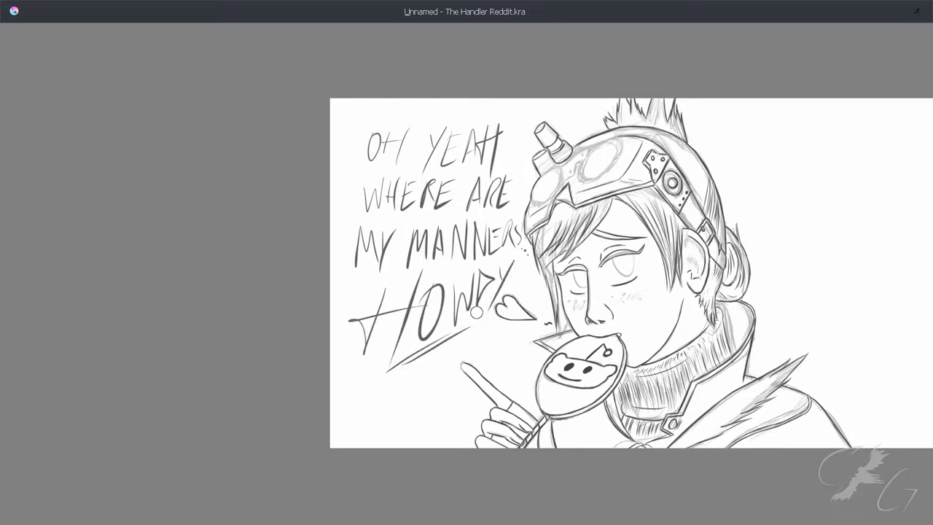
pyautogui.hotkey('ctrl', 'z')
pyautogui.hotkey('ctrl', 'z')
pyautogui.hotkey('ctrl', 'z')
pyautogui.hotkey('ctrl', 'z')
pyautogui.hotkey('ctrl', 'z')
pyautogui.hotkey('ctrl', 'z')
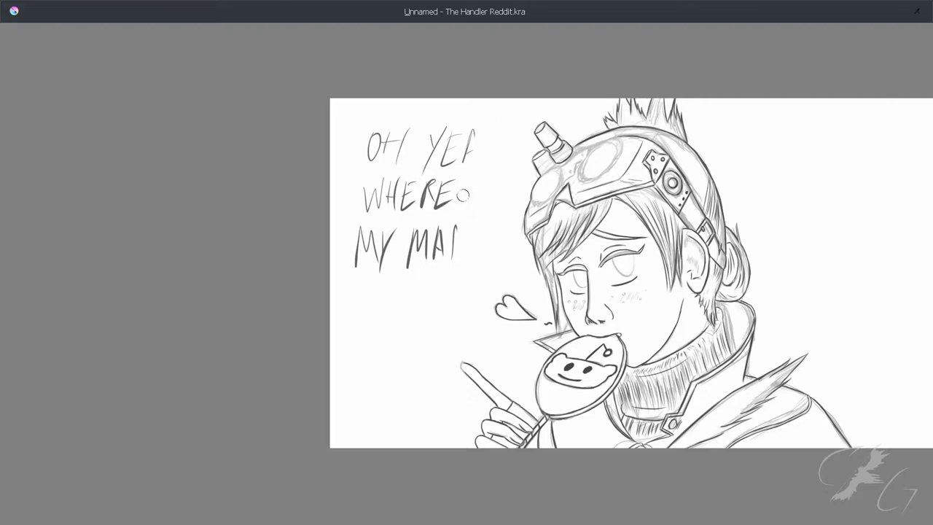
pyautogui.hotkey('ctrl', 'z')
pyautogui.hotkey('ctrl', 'z')
pyautogui.hotkey('ctrl', 'z')
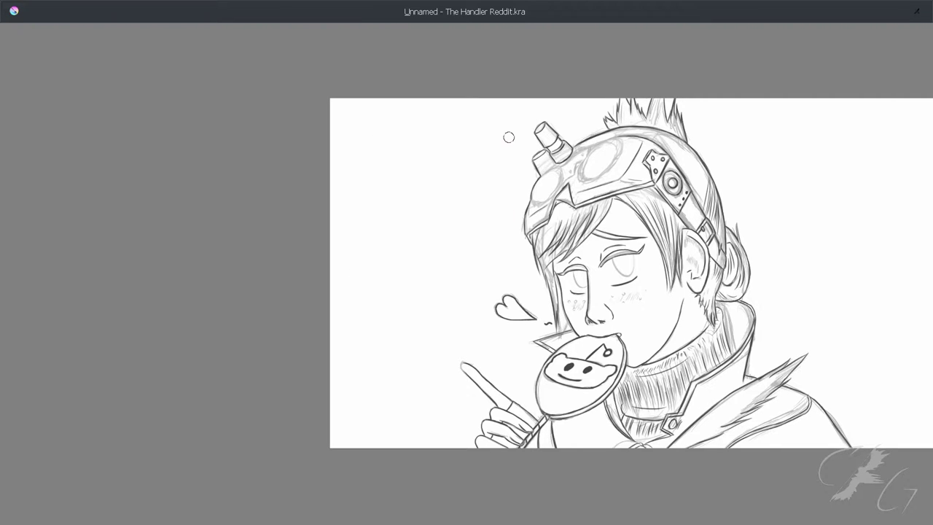
# Mirror and tilt the view, then ink strokes on the left of the goggle lens
pyautogui.scroll(5, 720, 189)
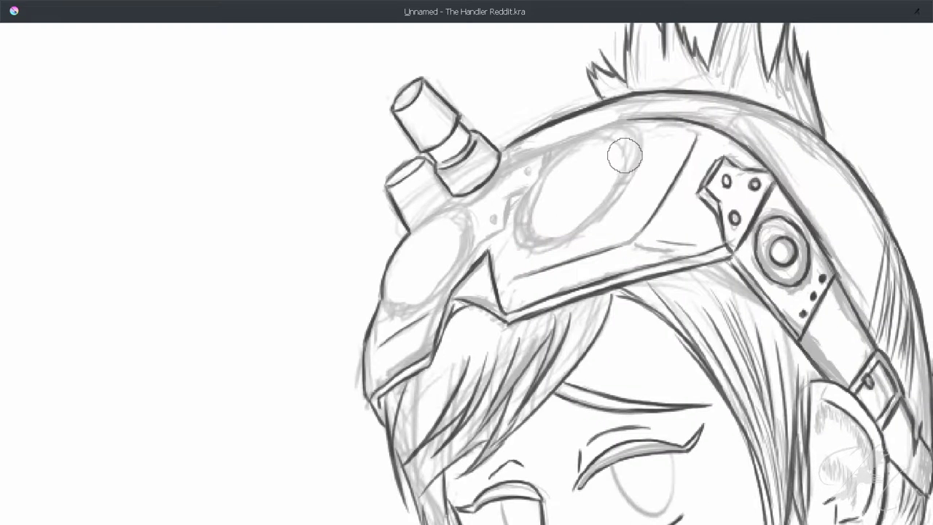
pyautogui.scroll(-5, 625, 156)
pyautogui.scroll(5, 635, 62)
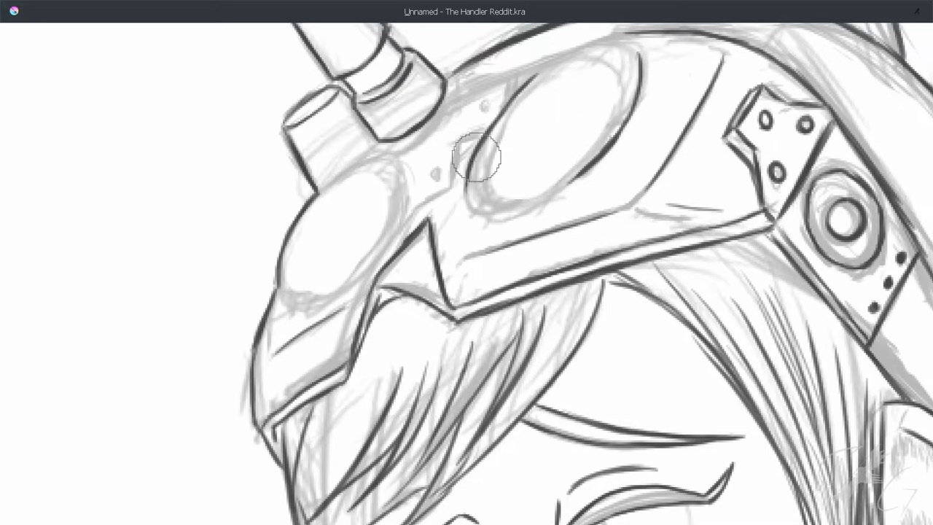
pyautogui.press('m')
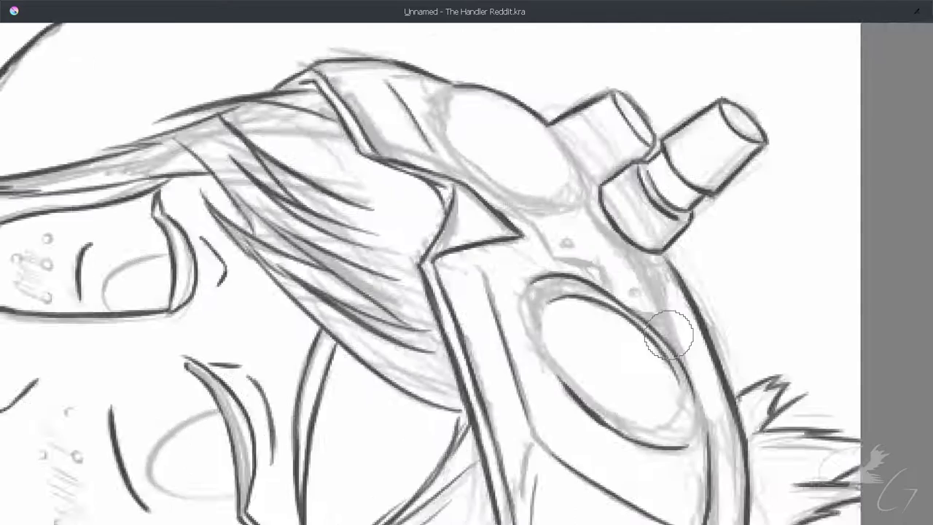
pyautogui.press('6')
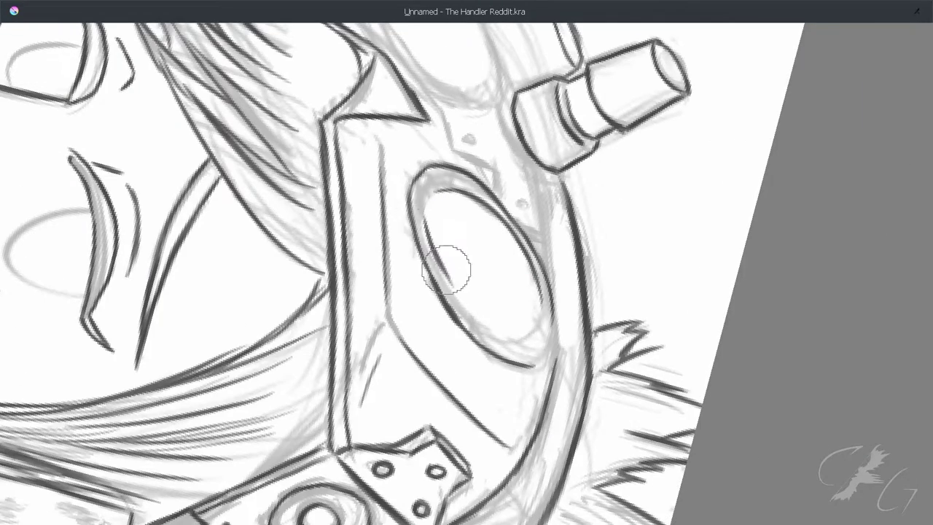
pyautogui.press('4')
pyautogui.press('4')
pyautogui.press('4')
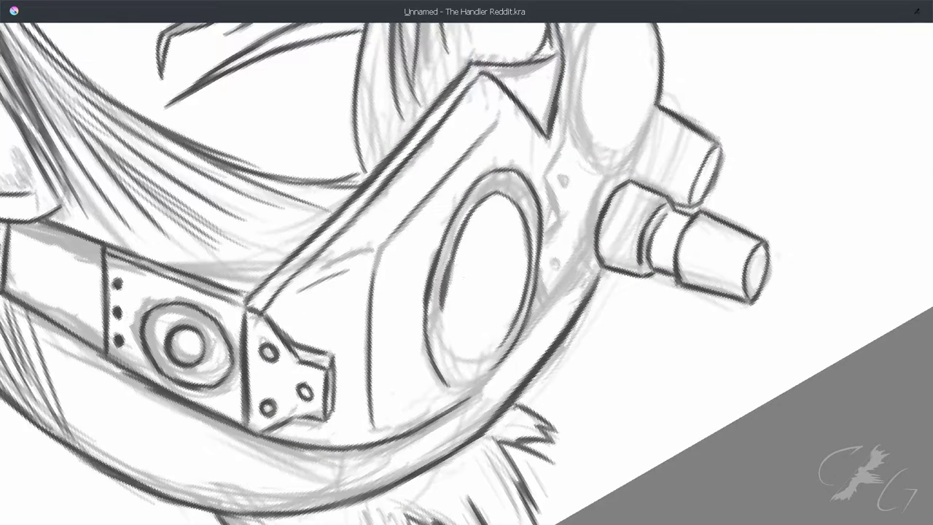
pyautogui.press('6')
pyautogui.press('6')
pyautogui.press('6')
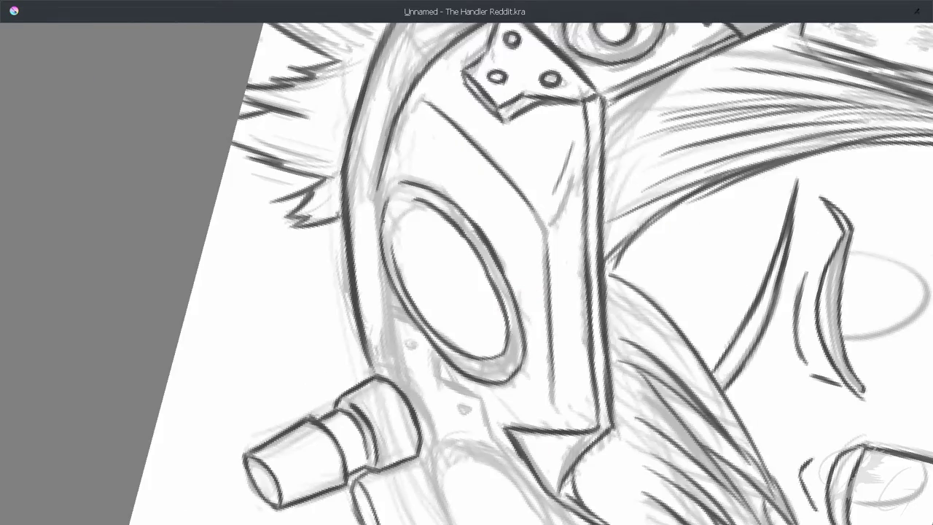
pyautogui.press('4')
pyautogui.press('4')
pyautogui.press('4')
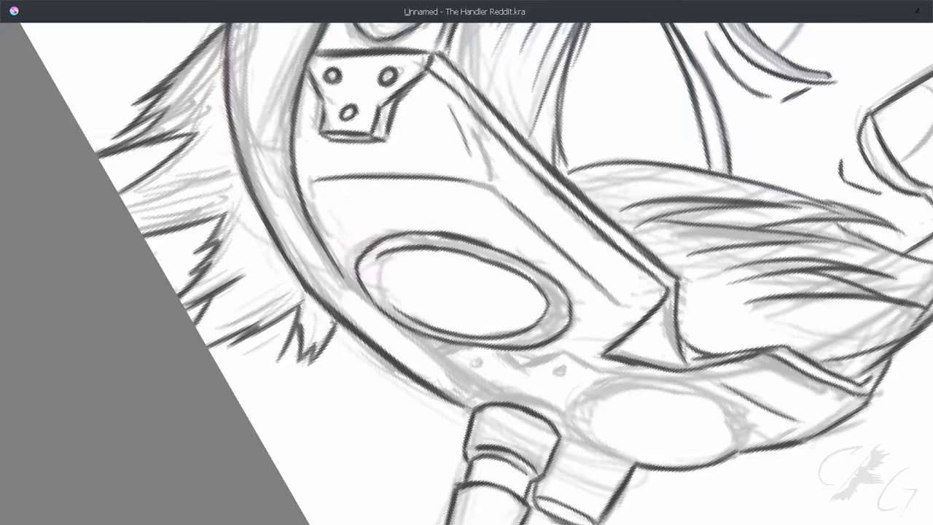
pyautogui.press('5')
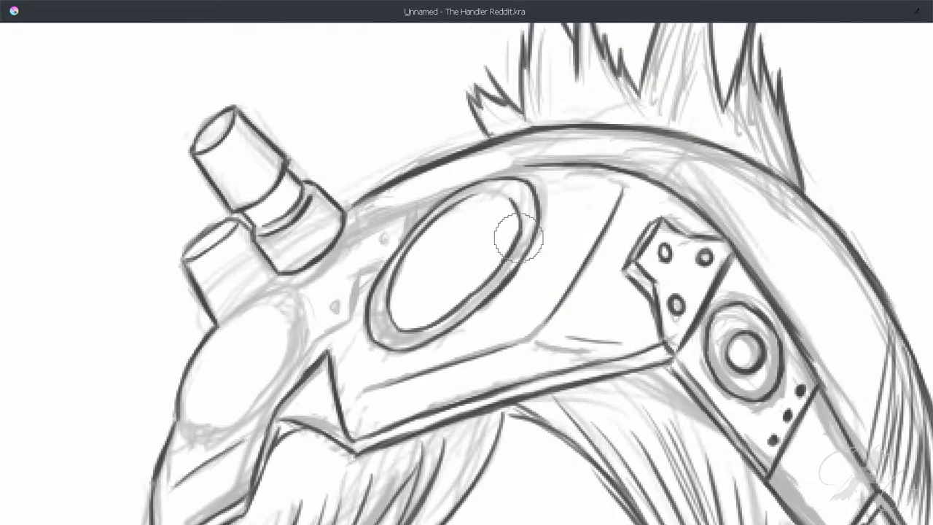
pyautogui.press('4')
pyautogui.press('4')
pyautogui.press('6')
pyautogui.press('6')
pyautogui.press('6')
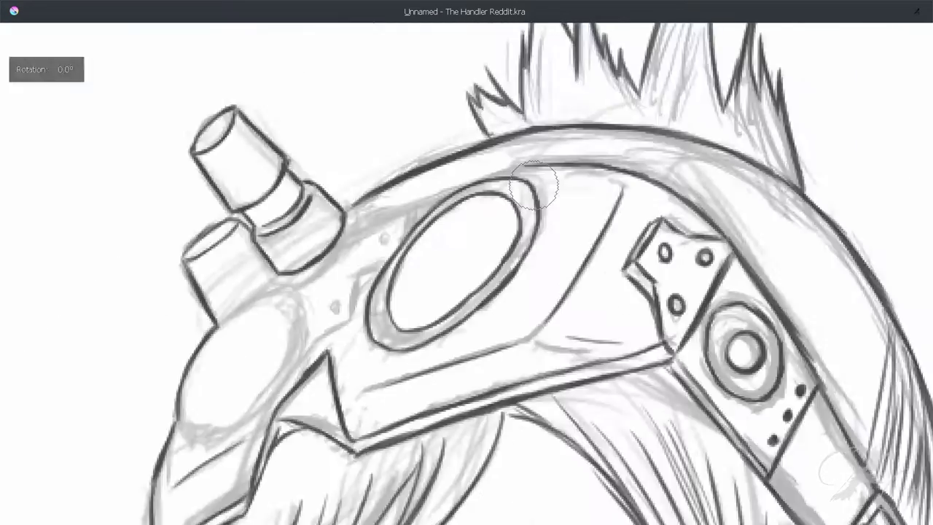
pyautogui.moveTo(459, 175); pyautogui.dragTo(616, 124)
pyautogui.moveTo(540, 215); pyautogui.dragTo(508, 246)
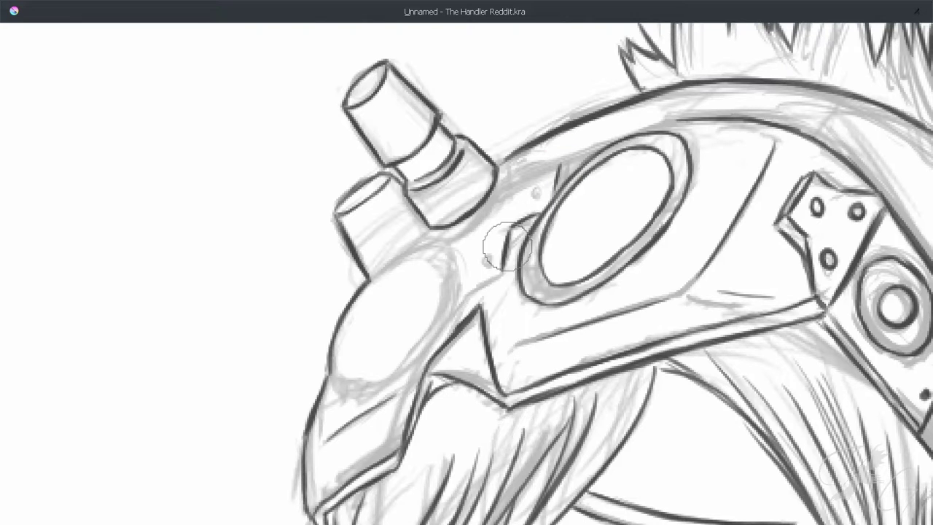
# Ink two rivet rings, the inner lens oval edge and the edge below the lens
pyautogui.moveTo(456, 301); pyautogui.dragTo(536, 240)
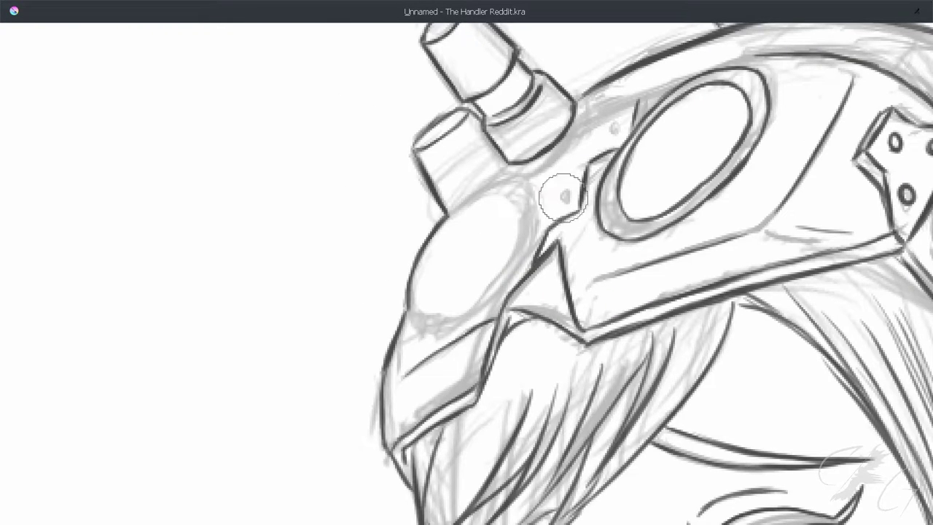
pyautogui.moveTo(563, 193); pyautogui.dragTo(564, 192)
pyautogui.moveTo(614, 125); pyautogui.dragTo(616, 124)
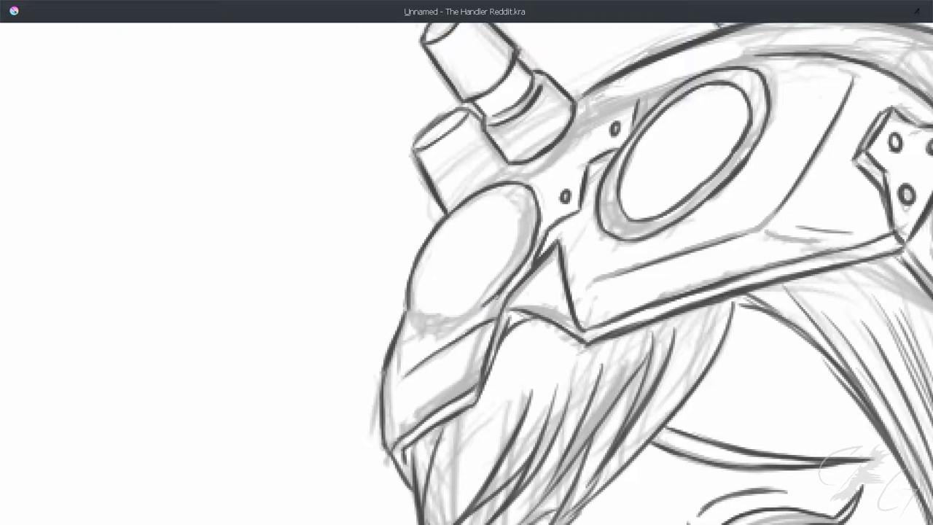
pyautogui.moveTo(462, 344)
pyautogui.mouseDown()
pyautogui.moveTo(406, 167)
pyautogui.moveTo(402, 282)
pyautogui.moveTo(581, 163)
pyautogui.moveTo(476, 218)
pyautogui.mouseUp()
pyautogui.moveTo(449, 268)
pyautogui.mouseDown()
pyautogui.moveTo(471, 371)
pyautogui.moveTo(292, 367)
pyautogui.moveTo(788, 139)
pyautogui.mouseUp()
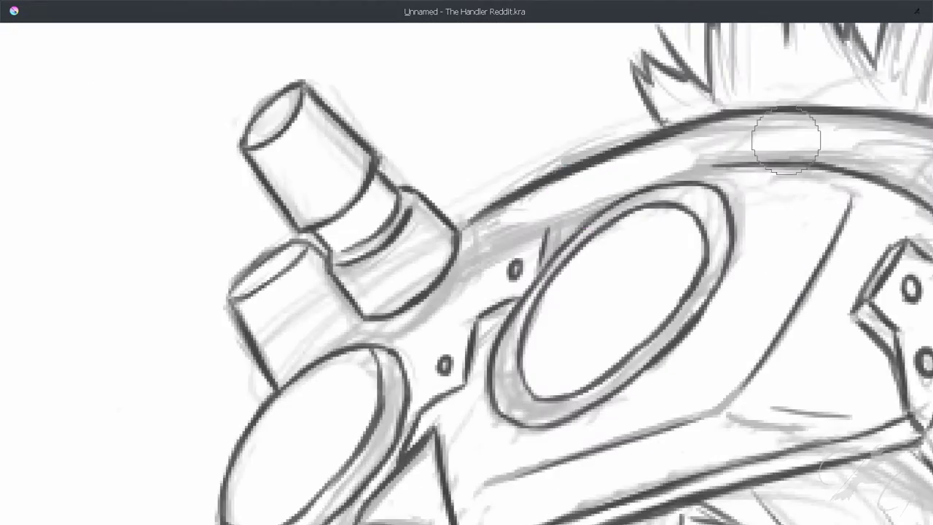
pyautogui.moveTo(591, 208); pyautogui.dragTo(458, 257)
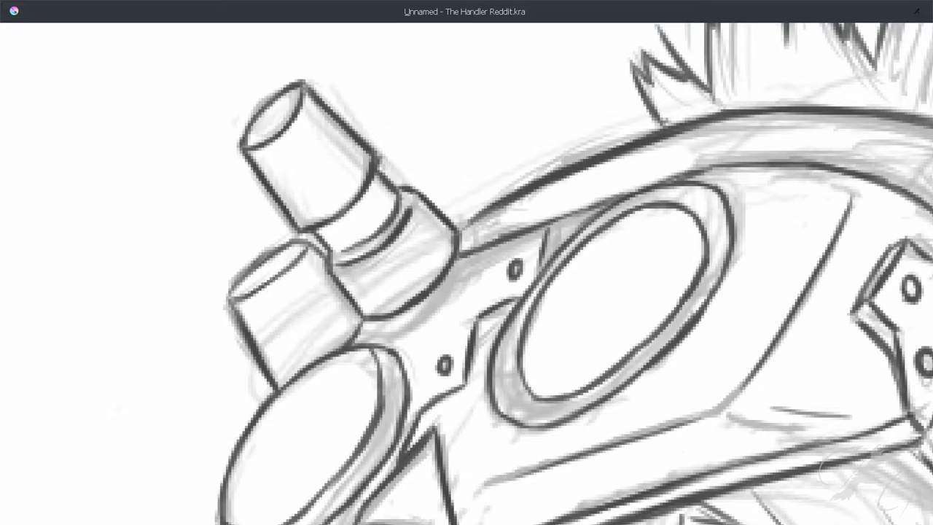
pyautogui.moveTo(341, 348); pyautogui.dragTo(384, 329)
# Erase the handwritten 'Color Time' note and restore the full workspace
pyautogui.scroll(-6, 593, 170)
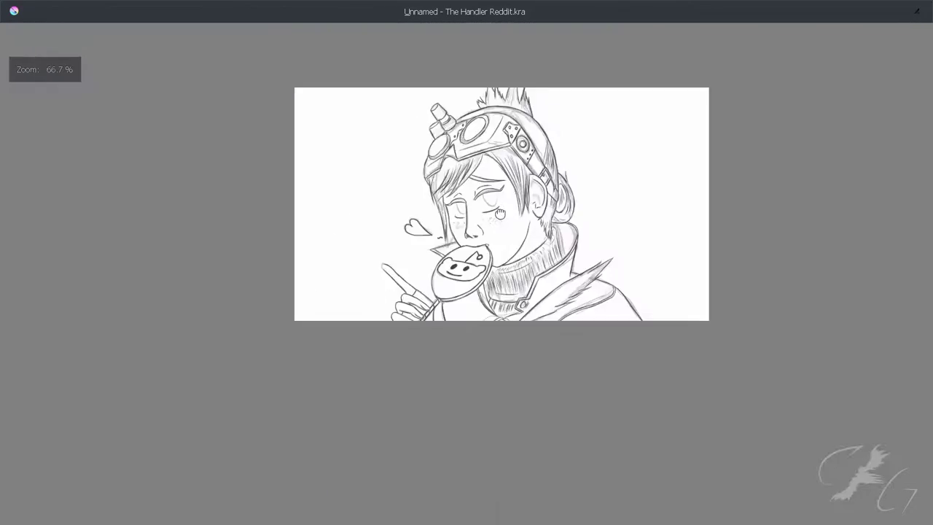
pyautogui.scroll(1, 594, 170)
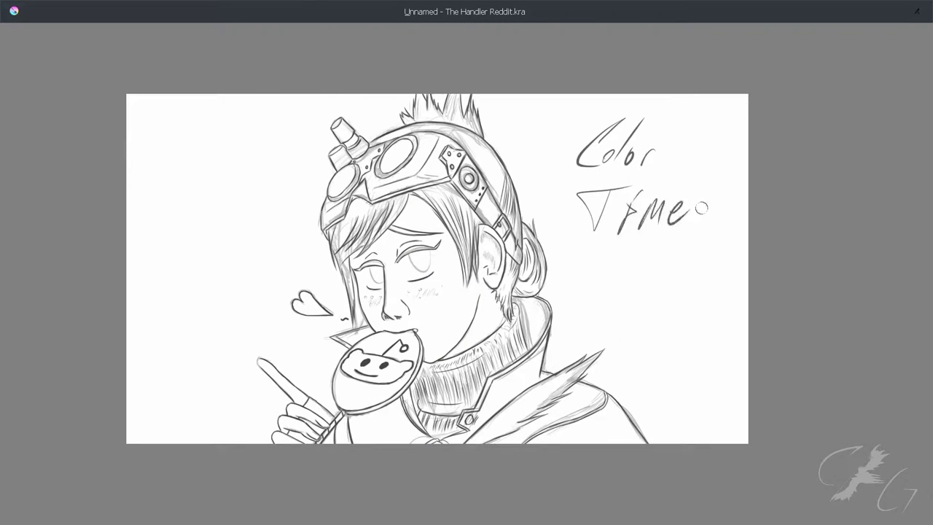
pyautogui.moveTo(648, 127); pyautogui.dragTo(633, 114)
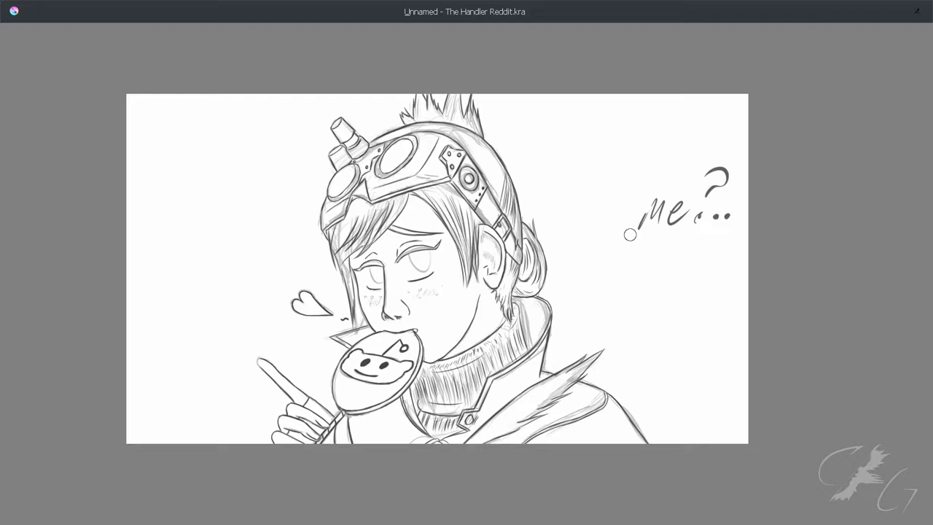
pyautogui.moveTo(630, 234); pyautogui.dragTo(697, 205)
pyautogui.press('Tab')
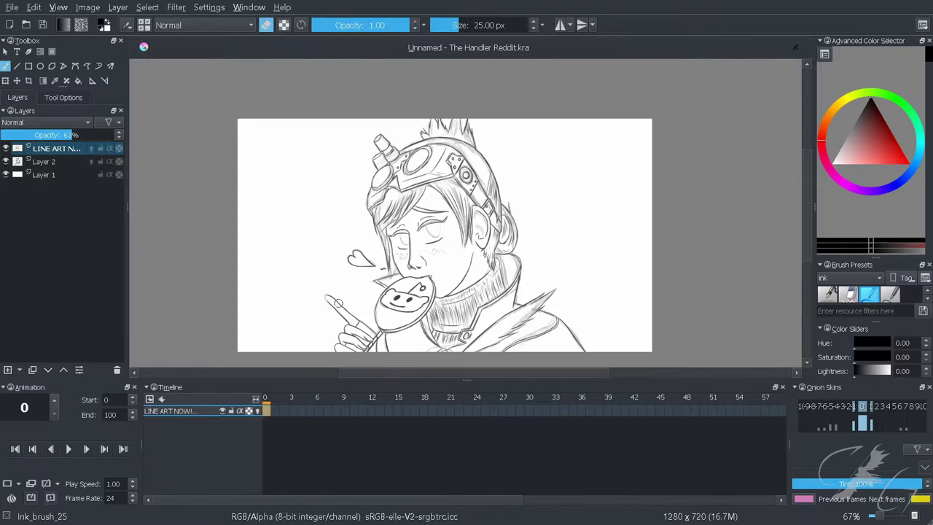
# Ink freckle dots on both cheeks, undoing the last extra dot
pyautogui.scroll(5, 328, 293)
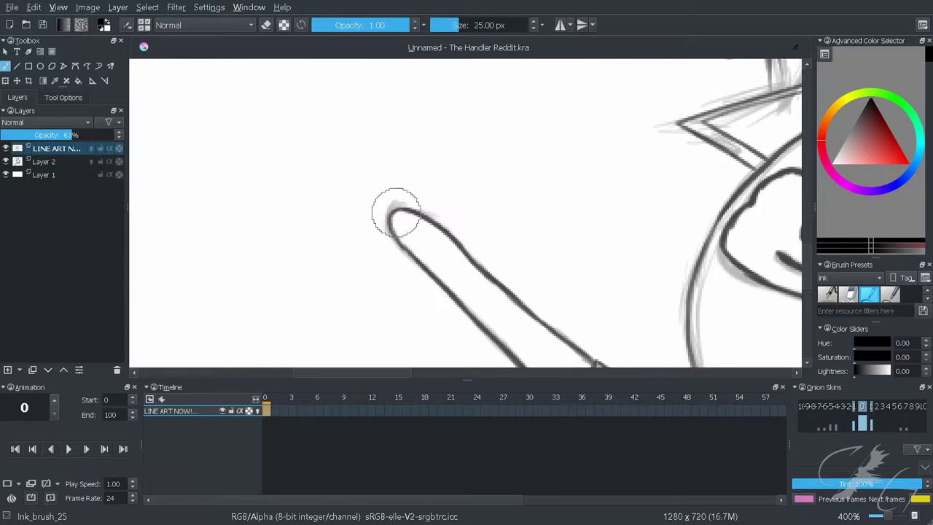
pyautogui.click(456, 262)
pyautogui.scroll(-1, 517, 255)
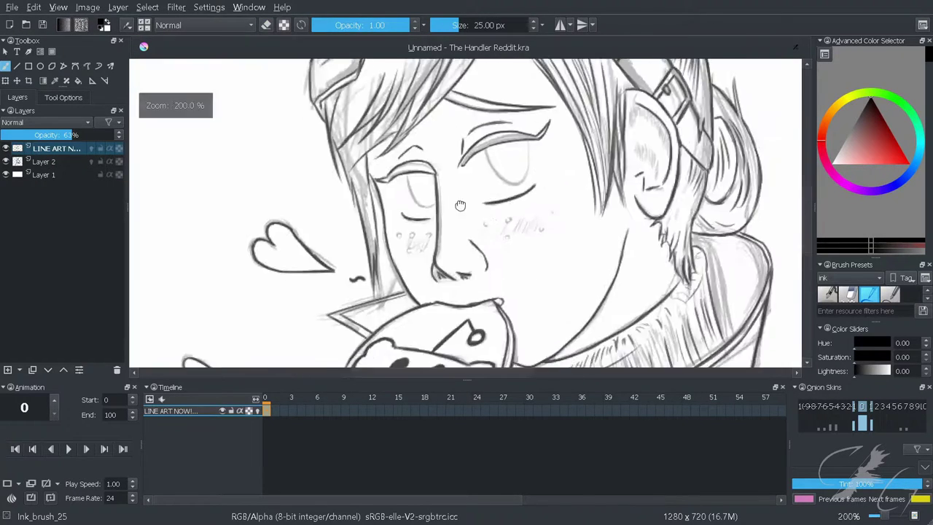
pyautogui.scroll(1, 475, 250)
pyautogui.click(473, 247)
pyautogui.click(518, 240)
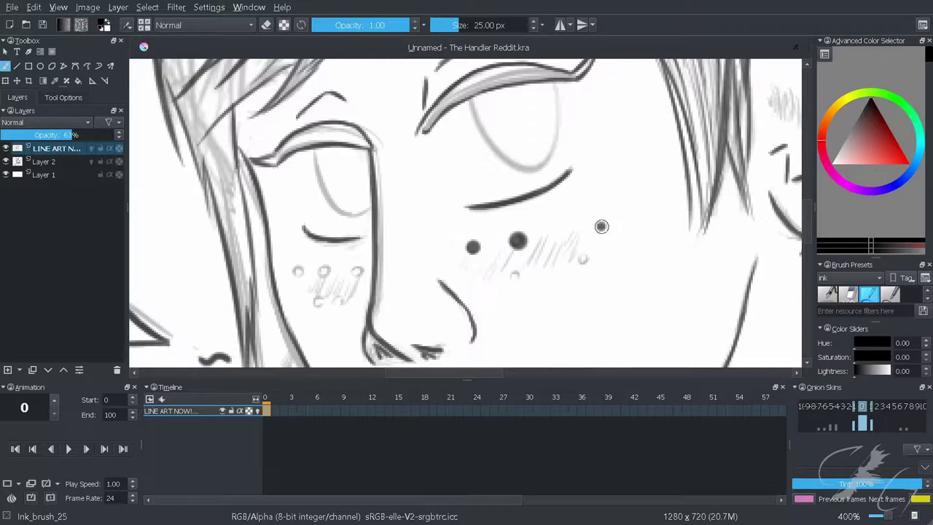
pyautogui.click(515, 275)
pyautogui.click(324, 271)
pyautogui.click(357, 271)
pyautogui.click(318, 300)
pyautogui.click(338, 300)
pyautogui.click(298, 271)
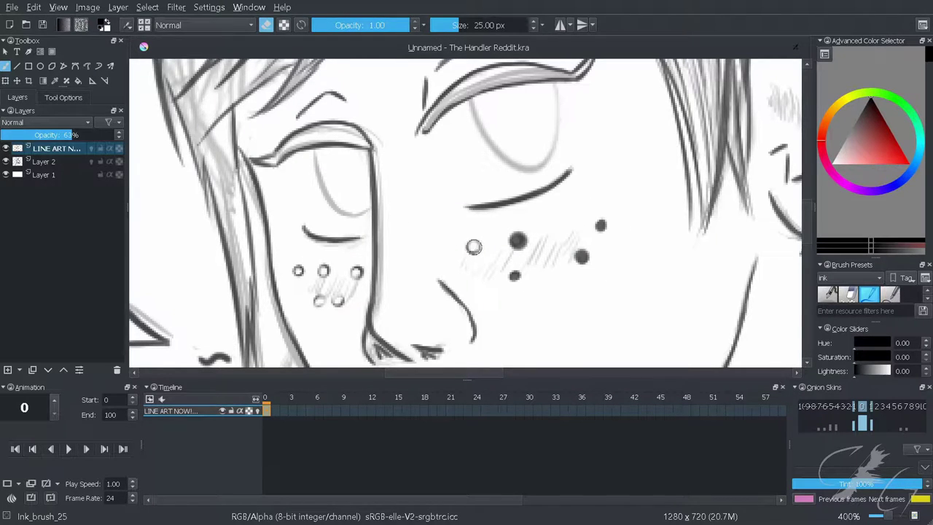
pyautogui.hotkey('ctrl', 'z')
pyautogui.hotkey('ctrl', 'z')
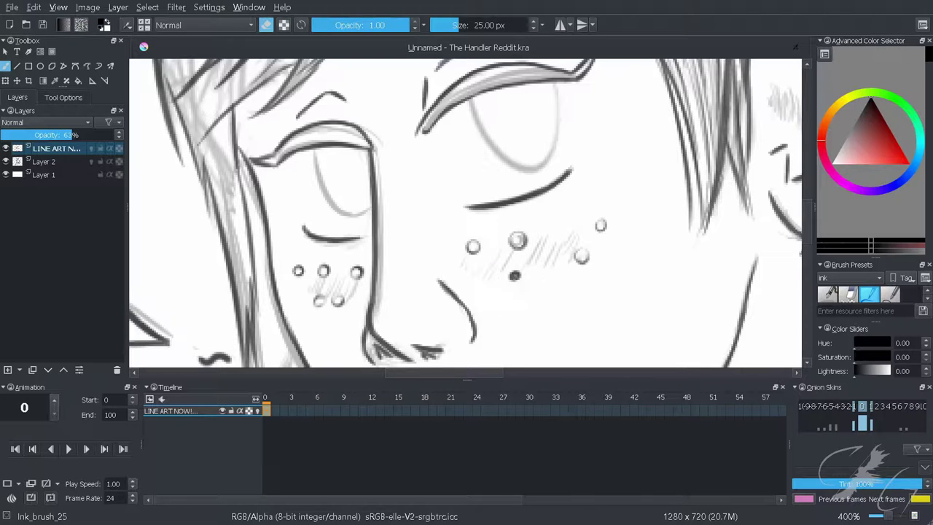
# Ink the lower eye curve and the lower eyelid line
pyautogui.scroll(-10, 511, 270)
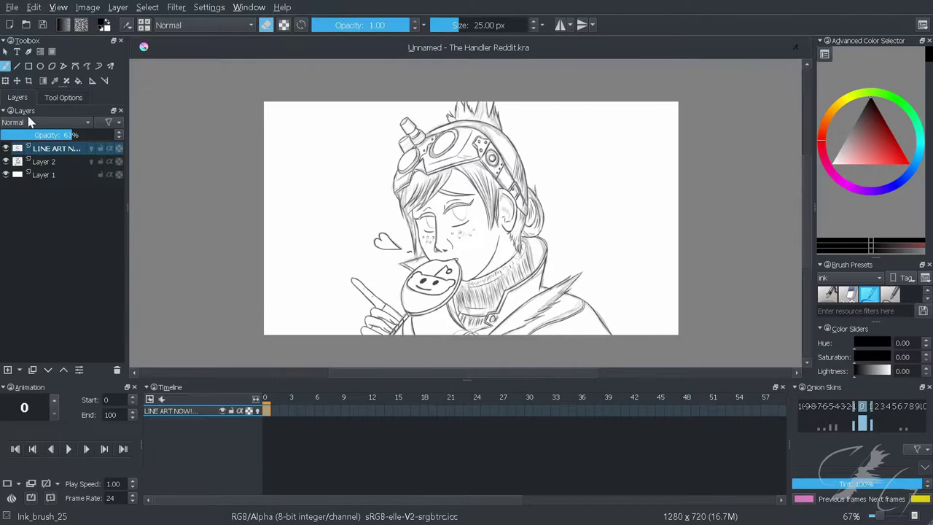
pyautogui.scroll(2, 466, 219)
pyautogui.scroll(3, 466, 219)
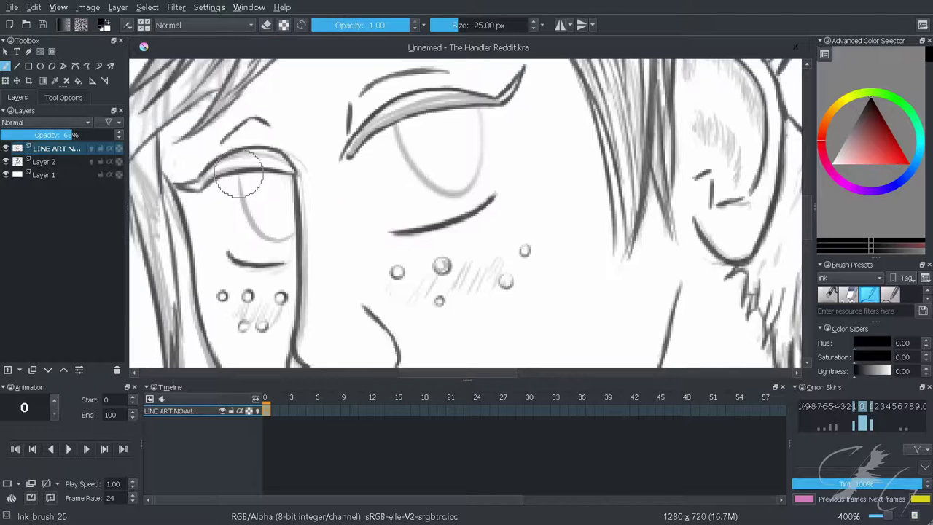
pyautogui.press('6')
pyautogui.press('6')
pyautogui.press('6')
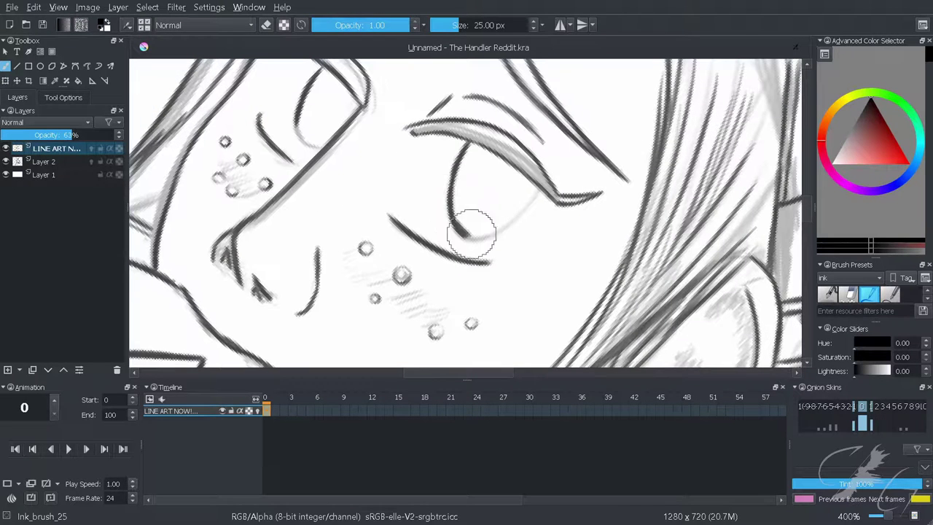
pyautogui.moveTo(472, 233); pyautogui.dragTo(540, 193)
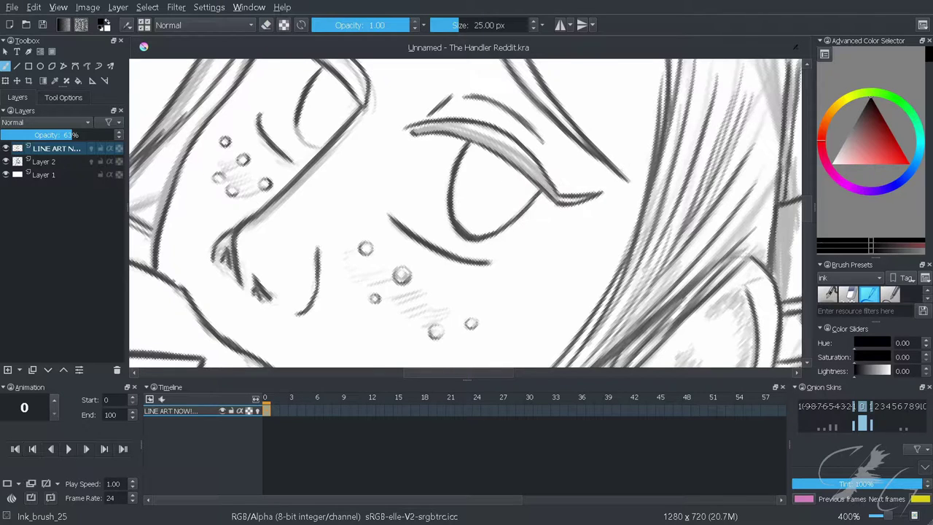
pyautogui.press('6')
pyautogui.press('6')
pyautogui.press('6')
pyautogui.press('6')
pyautogui.press('6')
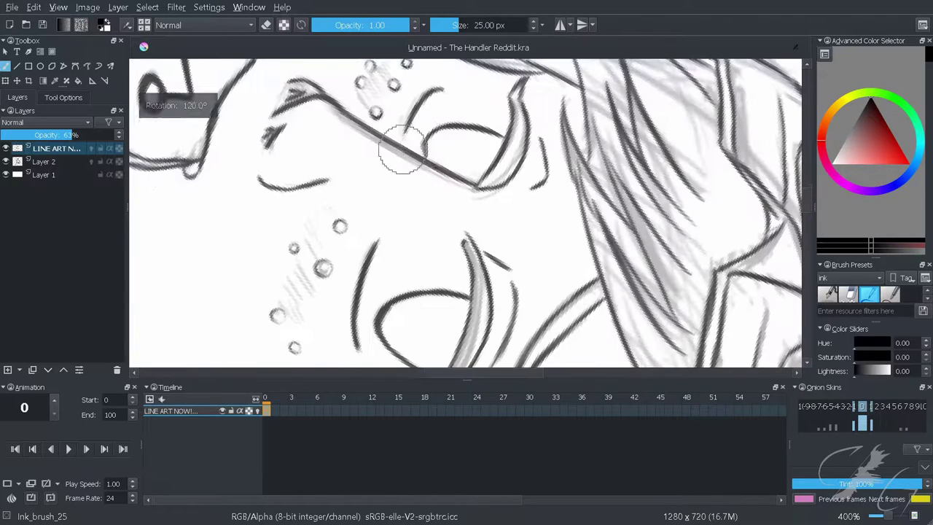
pyautogui.moveTo(401, 153); pyautogui.dragTo(437, 159)
# Erase the goggle lens's inner oval and redraw it with the Ink brush
pyautogui.press('5')
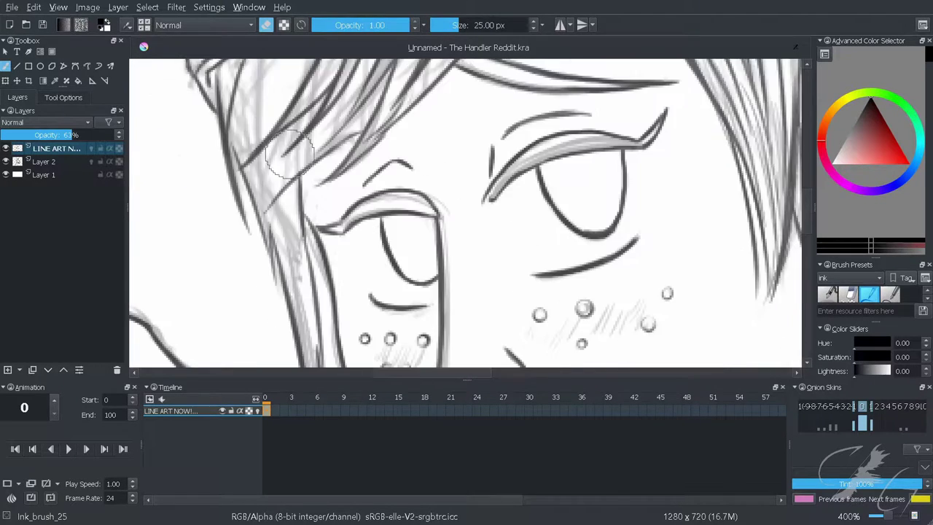
pyautogui.press('1')
pyautogui.scroll(1, 463, 201)
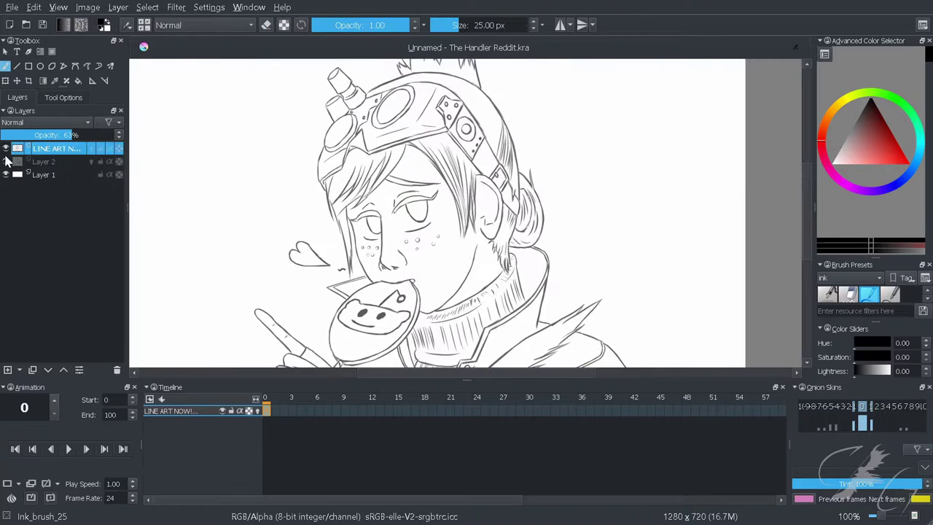
pyautogui.scroll(-2, 437, 190)
pyautogui.scroll(5, 371, 168)
pyautogui.moveTo(438, 179)
pyautogui.mouseDown()
pyautogui.moveTo(375, 236)
pyautogui.moveTo(379, 154)
pyautogui.moveTo(471, 125)
pyautogui.moveTo(435, 197)
pyautogui.mouseUp()
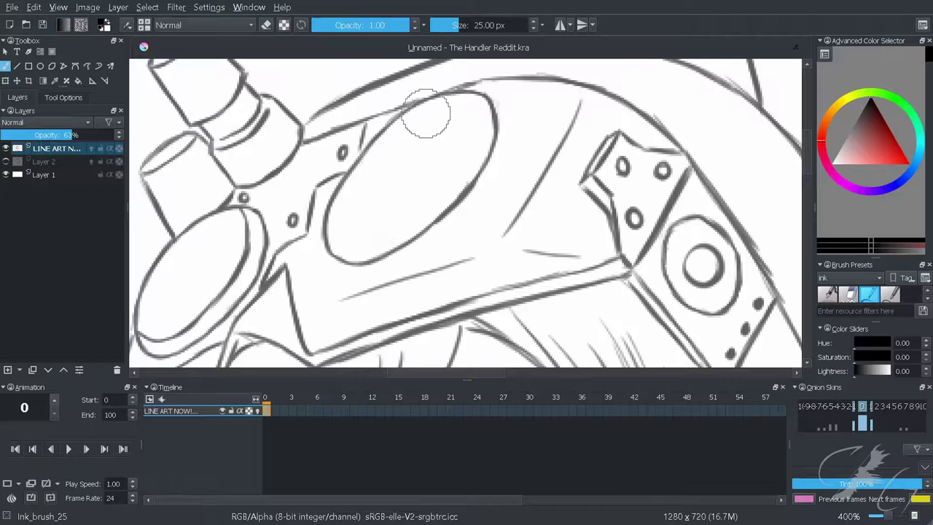
pyautogui.moveTo(452, 99)
pyautogui.mouseDown()
pyautogui.moveTo(448, 177)
pyautogui.moveTo(396, 225)
pyautogui.moveTo(386, 156)
pyautogui.mouseUp()
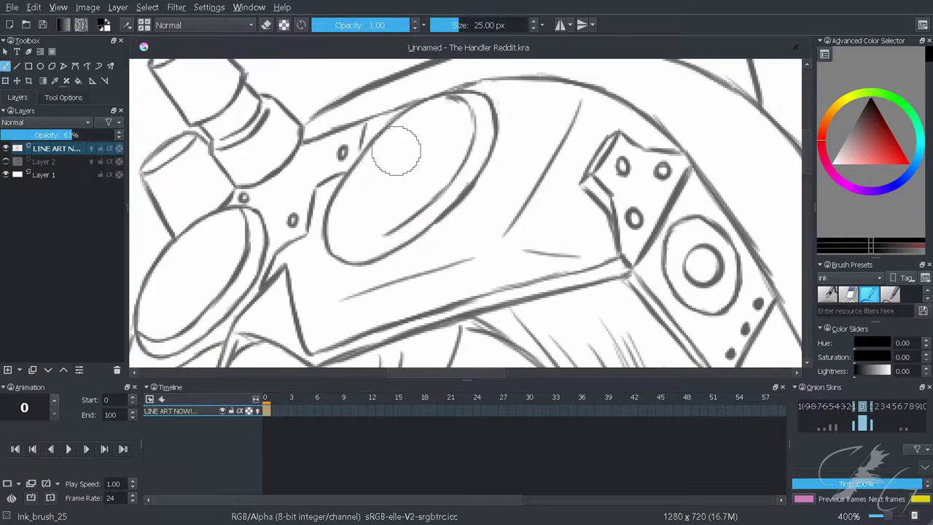
# Re-ink the lens's inner left edge, then straighten the view and show the whole drawing
pyautogui.press('6')
pyautogui.press('6')
pyautogui.press('6')
pyautogui.moveTo(416, 86)
pyautogui.mouseDown()
pyautogui.moveTo(429, 116)
pyautogui.moveTo(418, 129)
pyautogui.mouseUp()
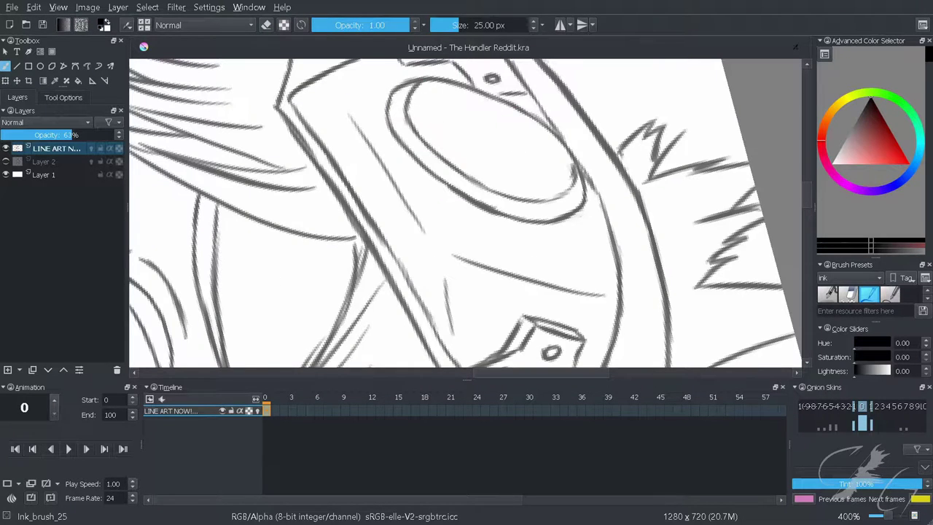
pyautogui.press('4')
pyautogui.press('4')
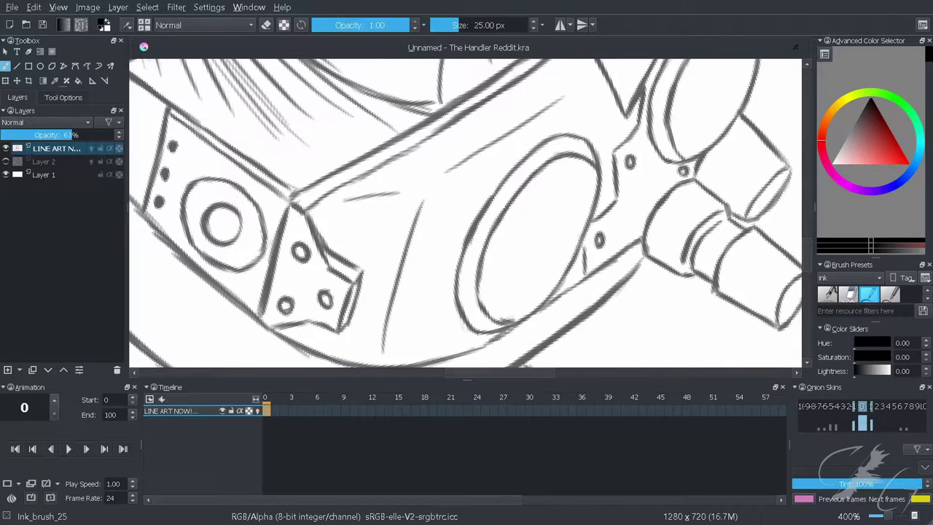
pyautogui.press('4')
pyautogui.press('4')
pyautogui.press('4')
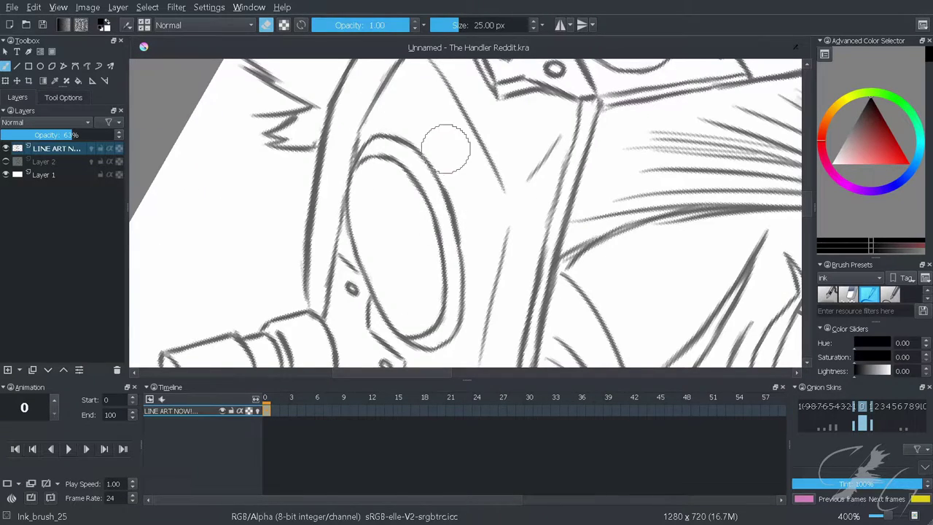
pyautogui.press('5')
pyautogui.press('-')
pyautogui.press('-')
pyautogui.press('-')
pyautogui.press('=')
pyautogui.press('=')
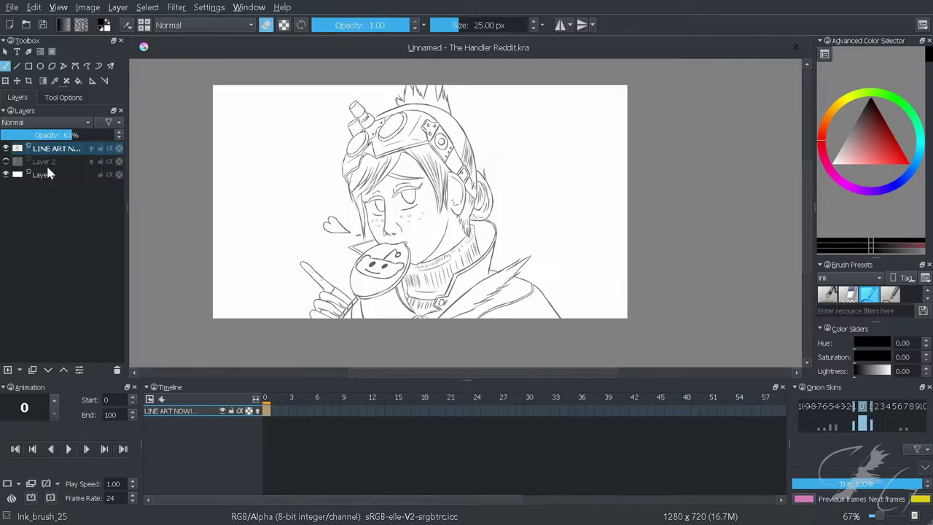
# Duplicate the LINE ART layer, set the original to 100% opacity and hide it
pyautogui.click(58, 149)
pyautogui.rightClick(59, 149)
pyautogui.click(158, 315)
pyautogui.click(58, 161)
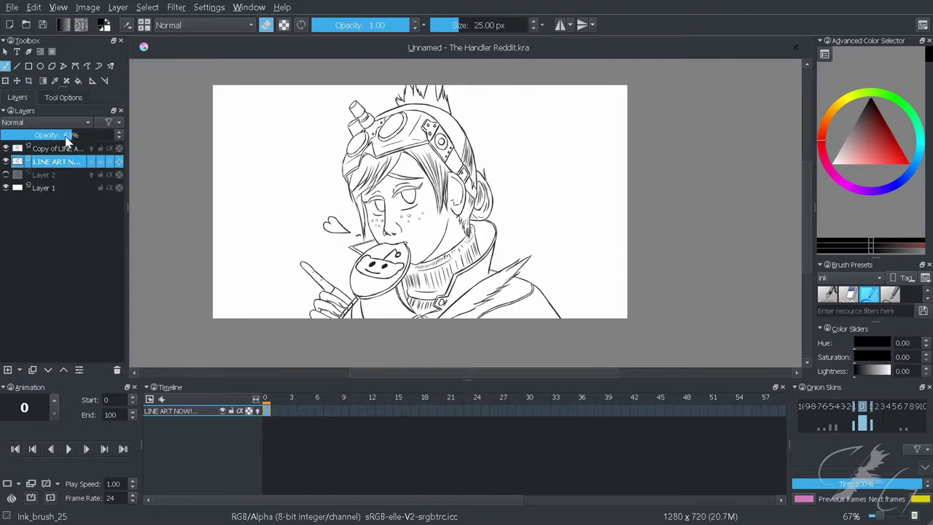
pyautogui.moveTo(66, 136); pyautogui.dragTo(115, 136)
pyautogui.click(6, 162)
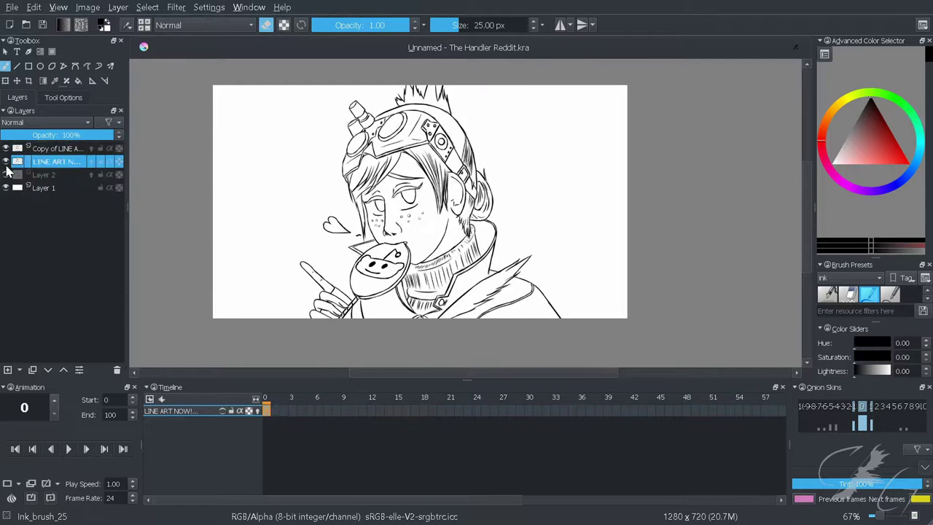
pyautogui.press('=')
pyautogui.press('=')
pyautogui.press('=')
# Duplicate the line art layer again and add a new layer named 'Color fill.' above Layer 2
pyautogui.rightClick(60, 148)
pyautogui.click(109, 279)
pyautogui.rightClick(57, 149)
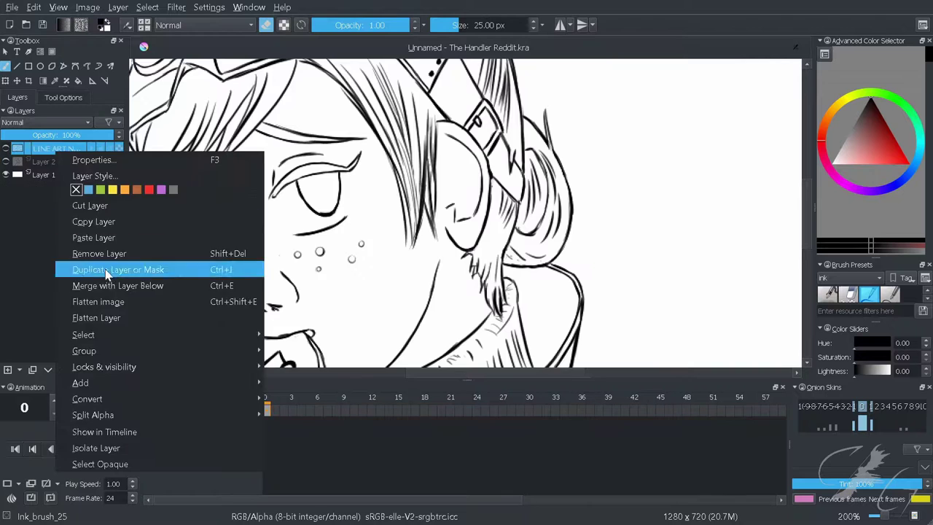
pyautogui.click(108, 270)
pyautogui.click(51, 175)
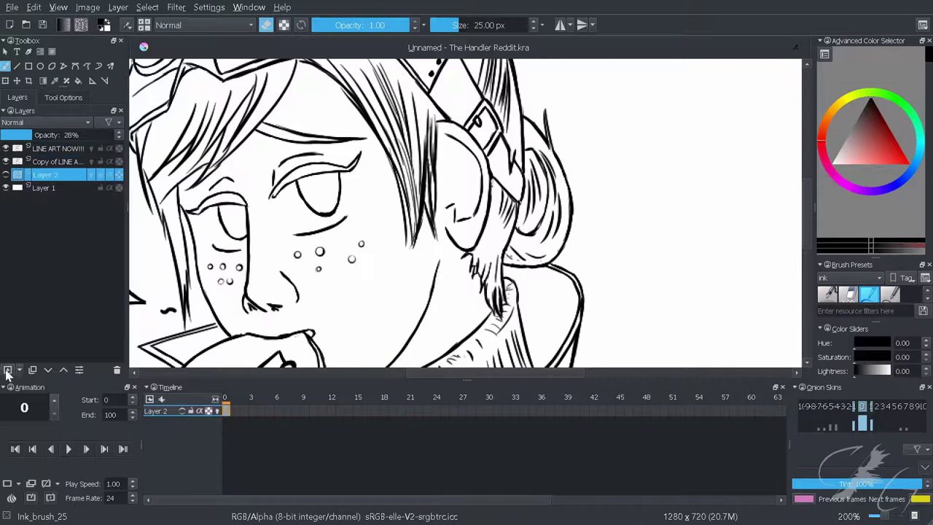
pyautogui.click(7, 370)
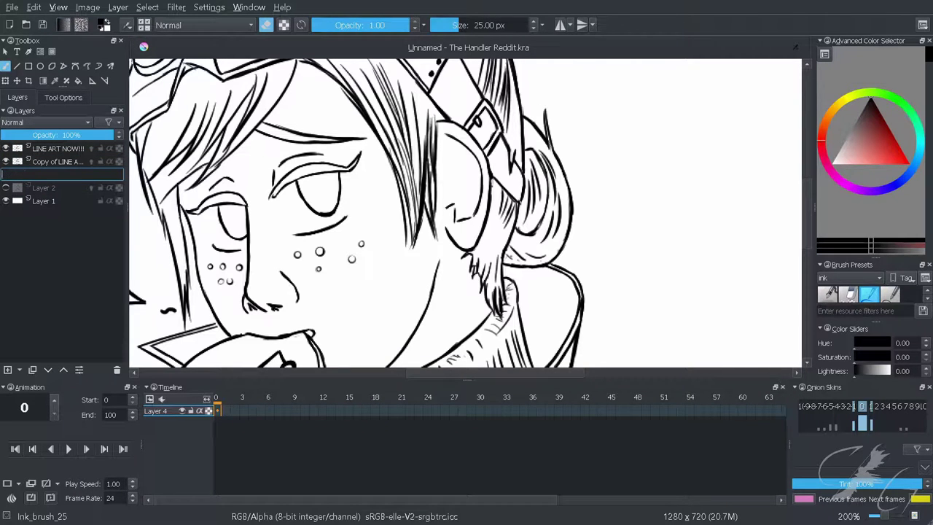
pyautogui.write('Color fll.')
pyautogui.press('Return')
# Bucket-fill the Color fill layer with a pale cream colour, discarding a grey trial fill
pyautogui.press('-')
pyautogui.press('-')
pyautogui.press('-')
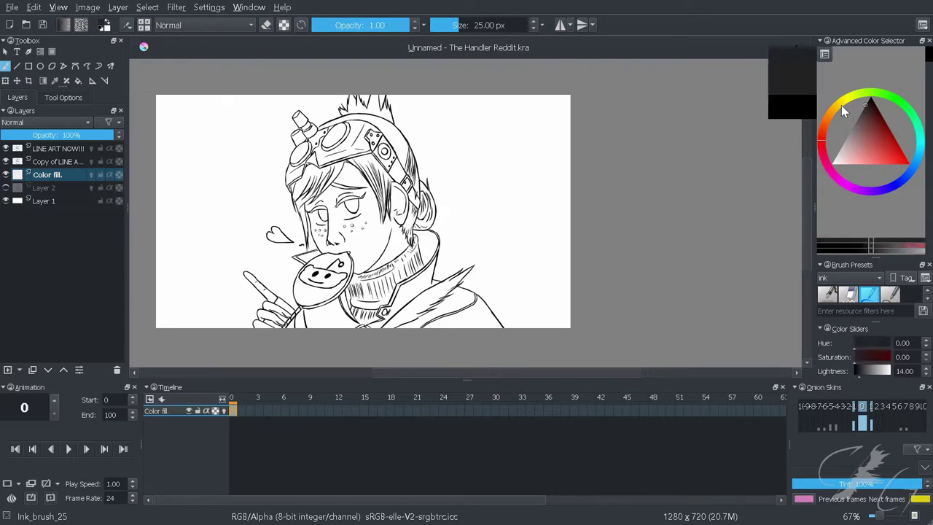
pyautogui.moveTo(842, 105)
pyautogui.mouseDown()
pyautogui.moveTo(851, 104)
pyautogui.moveTo(850, 130)
pyautogui.mouseUp()
pyautogui.click(883, 154)
pyautogui.click(78, 80)
pyautogui.click(192, 193)
pyautogui.click(485, 216)
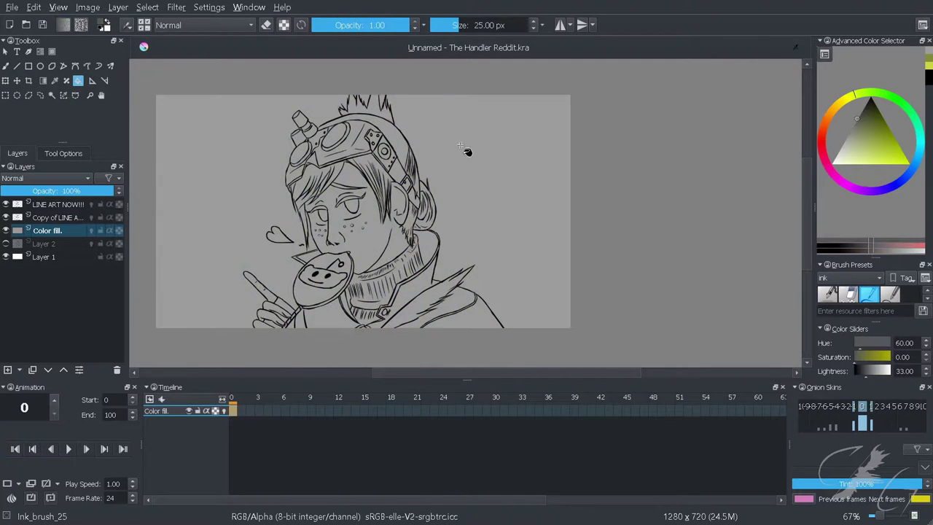
pyautogui.click(554, 175)
pyautogui.press('Delete')
pyautogui.click(839, 121)
pyautogui.moveTo(854, 165); pyautogui.dragTo(842, 165)
pyautogui.press('BackSpace')
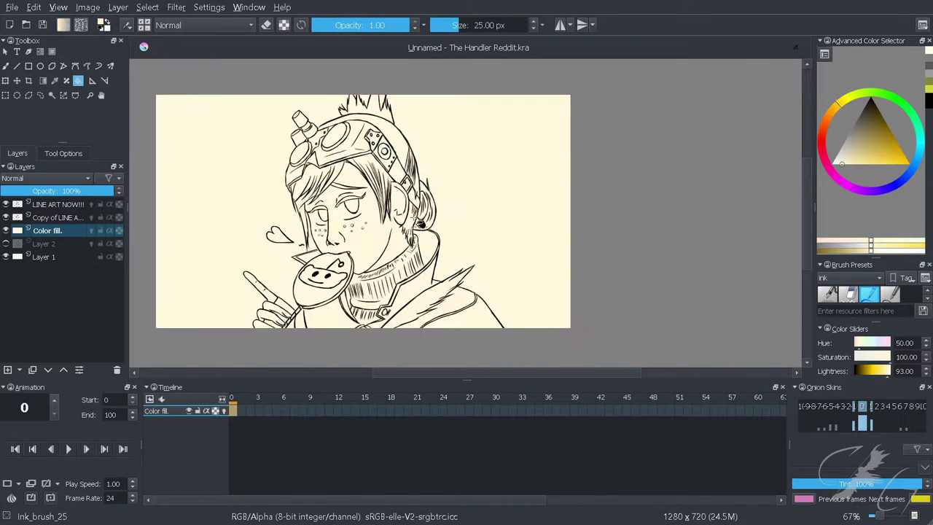
pyautogui.scroll(1, 146, 219)
# Merge the line-art copy layer down into the Color fill layer
pyautogui.click(59, 217)
pyautogui.rightClick(73, 219)
pyautogui.click(148, 340)
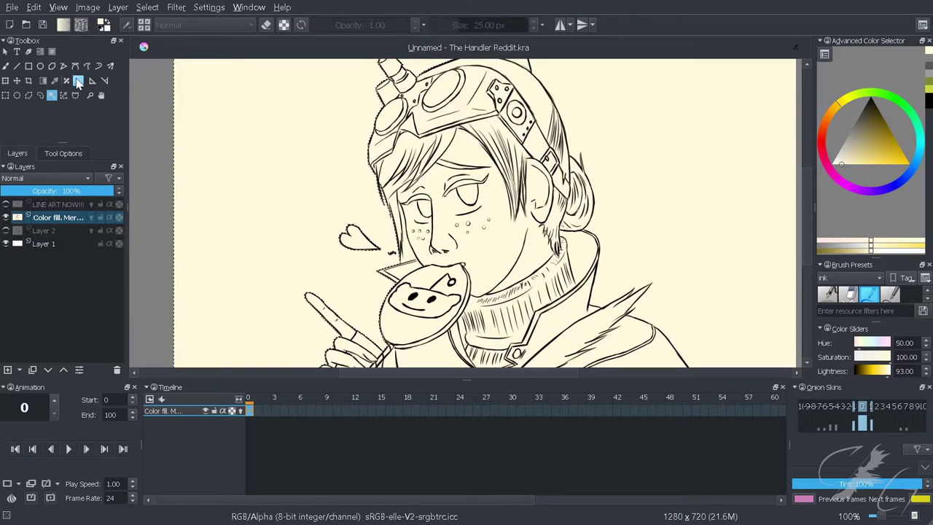
pyautogui.scroll(-1, 283, 146)
# Switch to the contiguous-selection tool to clear the area outside the character
pyautogui.press('f')
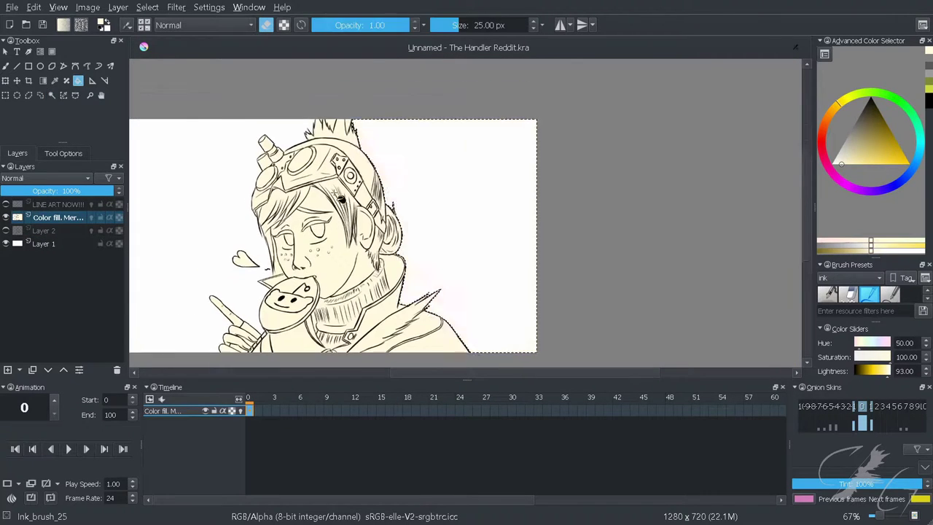
pyautogui.scroll(3, 157, 149)
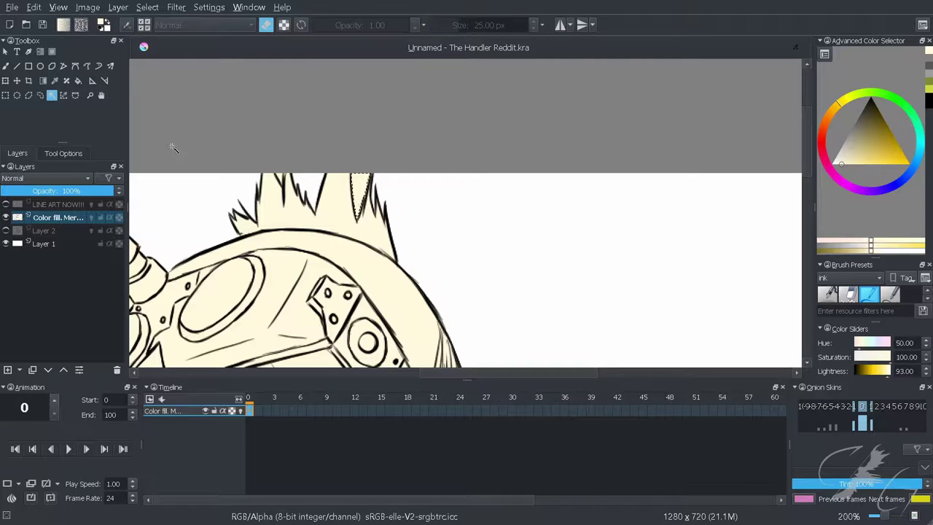
pyautogui.scroll(1, 372, 215)
pyautogui.scroll(1, 371, 215)
pyautogui.scroll(-3, 372, 215)
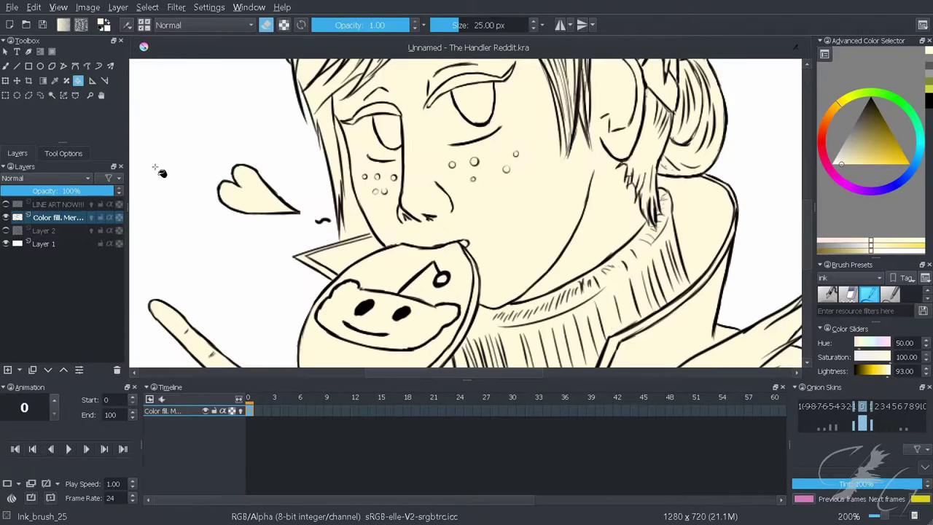
pyautogui.click(52, 94)
pyautogui.scroll(-2, 329, 191)
pyautogui.scroll(5, 330, 191)
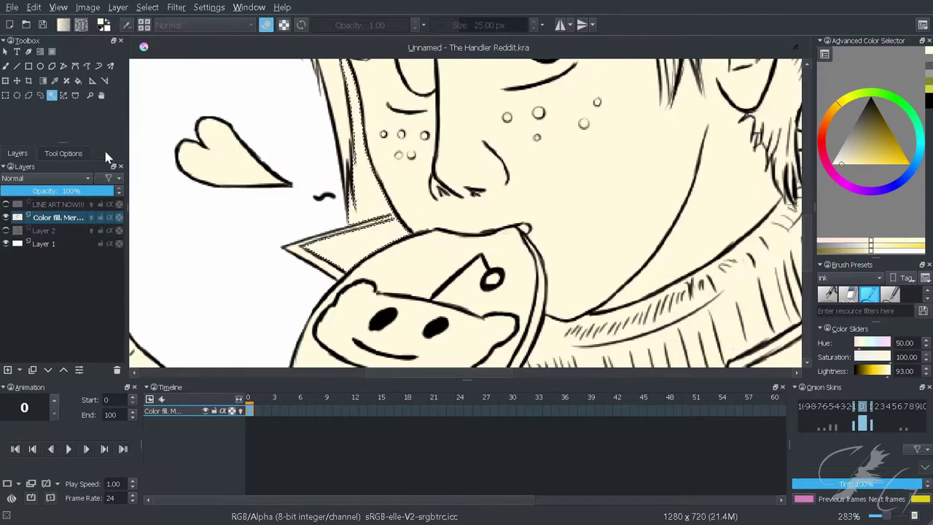
# Reset the paint colour to black and return to the freehand brush
pyautogui.click(6, 66)
pyautogui.press('d')
pyautogui.scroll(1, 396, 196)
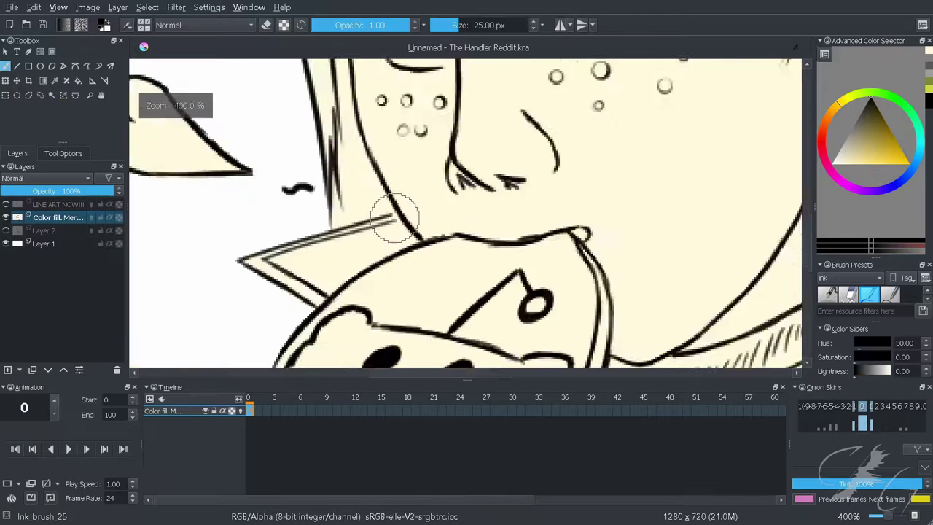
pyautogui.scroll(1, 396, 204)
pyautogui.scroll(-2, 396, 204)
pyautogui.click(52, 95)
pyautogui.press('b')
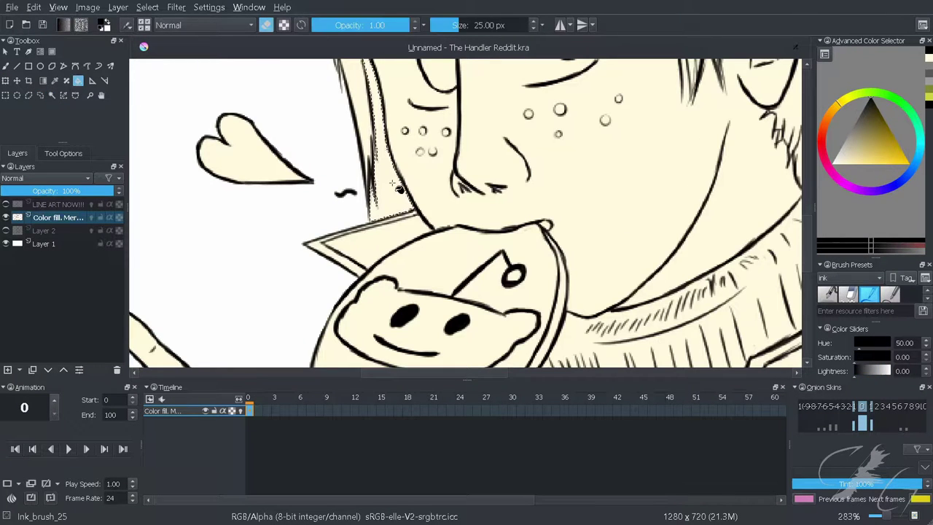
pyautogui.scroll(-2, 222, 209)
pyautogui.scroll(-2, 221, 209)
pyautogui.scroll(-1, 222, 209)
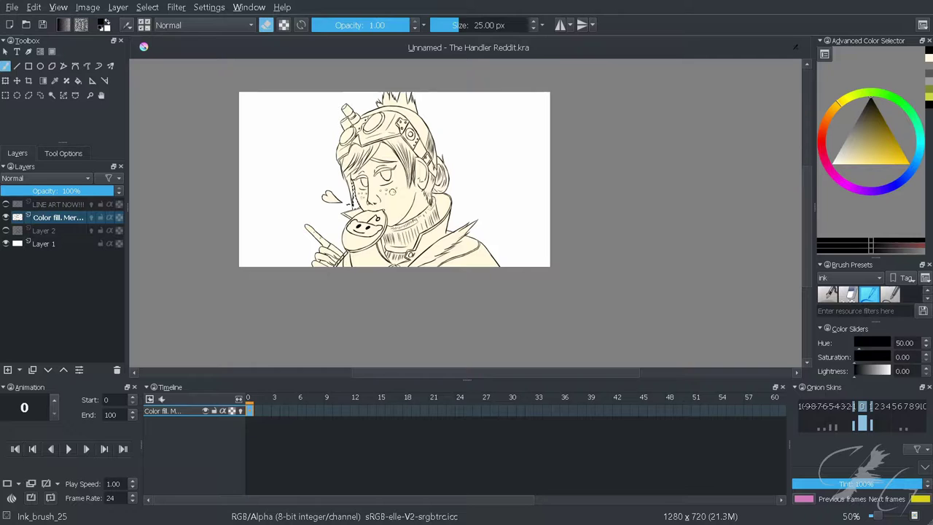
# Turn eraser mode off, view the drawing at actual size and pick a dark brown
pyautogui.scroll(1, 294, 213)
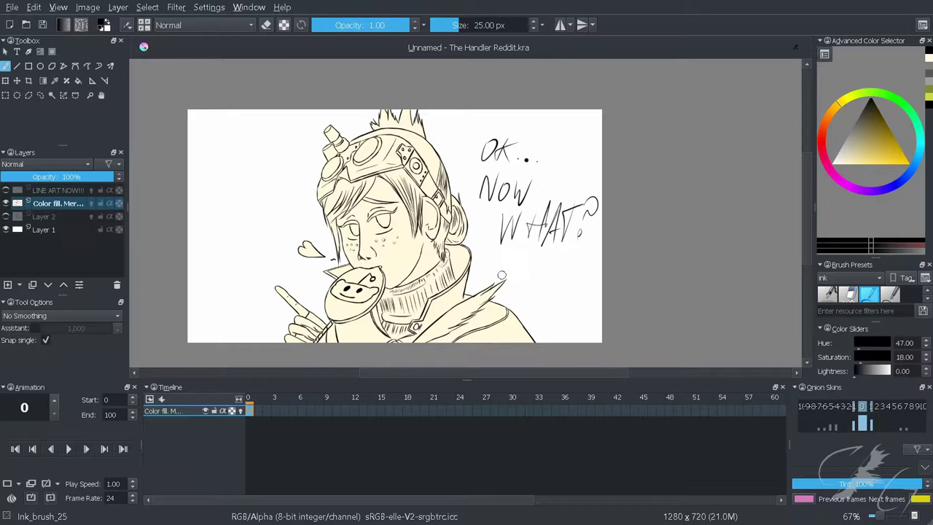
pyautogui.press('e')
pyautogui.press('e')
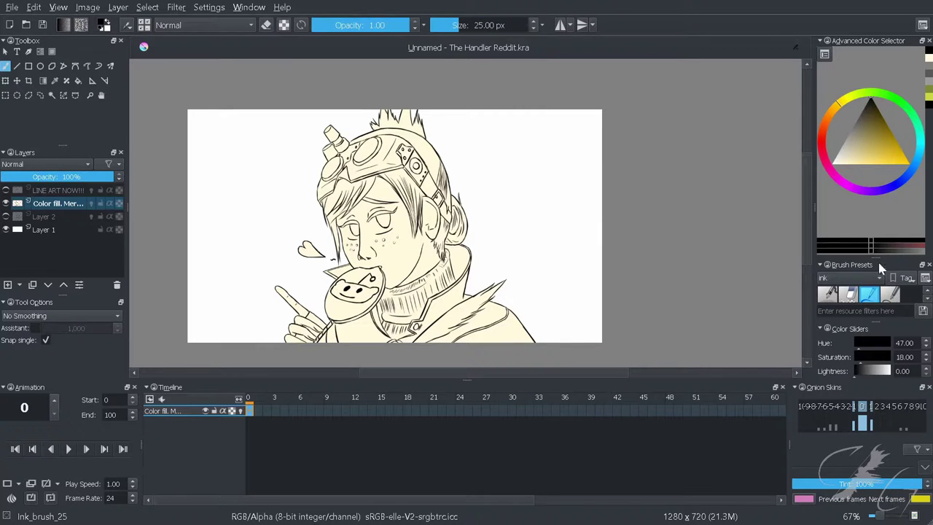
pyautogui.click(6, 229)
pyautogui.click(6, 229)
pyautogui.press('1')
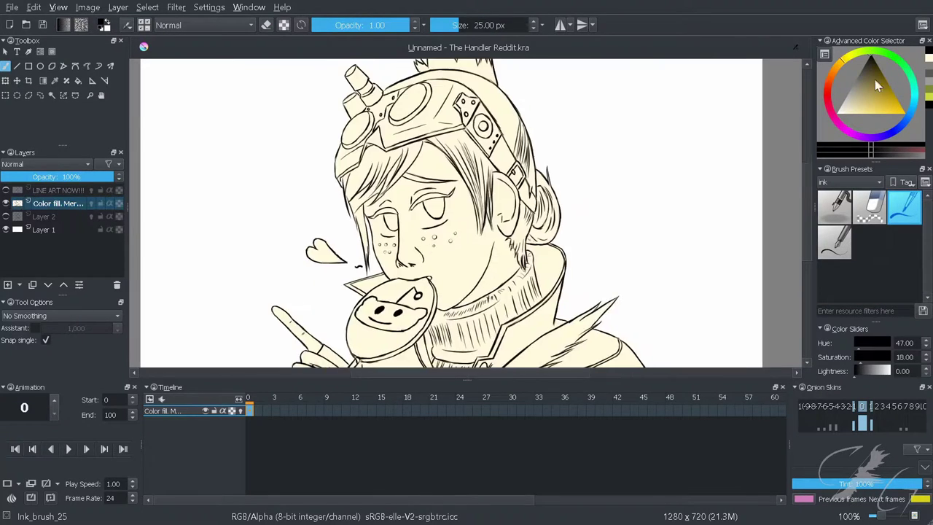
pyautogui.moveTo(846, 102); pyautogui.dragTo(880, 73)
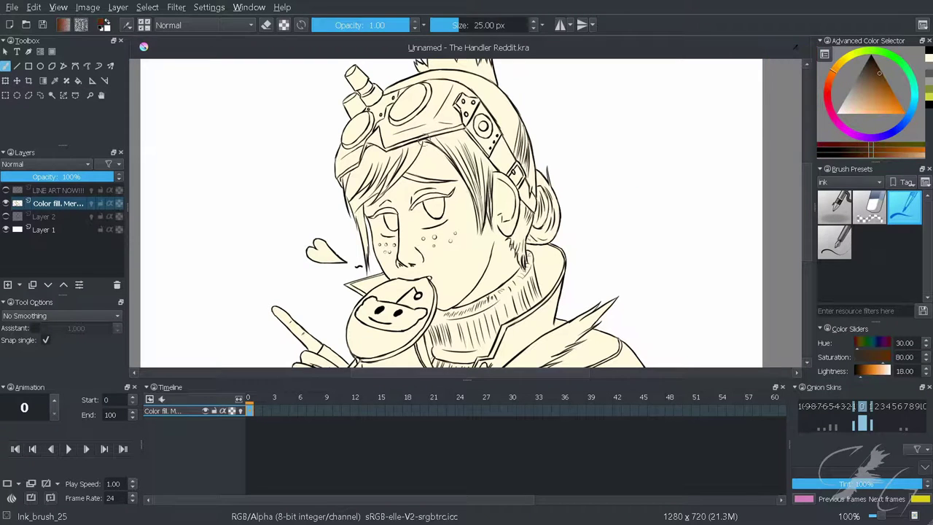
# Paint dark brown hair under the goggles, across the fringe and down both sides
pyautogui.moveTo(387, 219)
pyautogui.mouseDown()
pyautogui.moveTo(365, 241)
pyautogui.moveTo(389, 208)
pyautogui.moveTo(330, 249)
pyautogui.moveTo(344, 332)
pyautogui.mouseUp()
pyautogui.moveTo(342, 262); pyautogui.dragTo(394, 223)
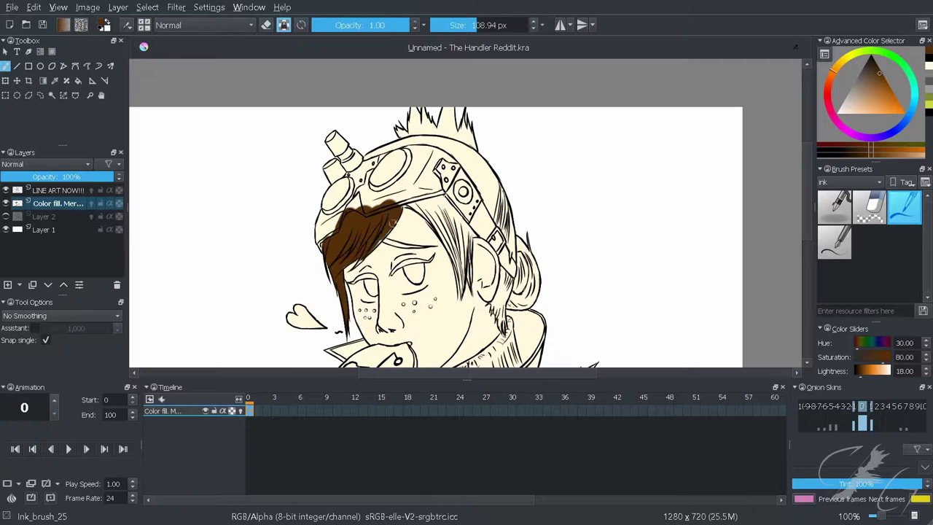
pyautogui.moveTo(386, 144)
pyautogui.mouseDown()
pyautogui.moveTo(470, 130)
pyautogui.moveTo(532, 288)
pyautogui.moveTo(526, 295)
pyautogui.moveTo(512, 286)
pyautogui.mouseUp()
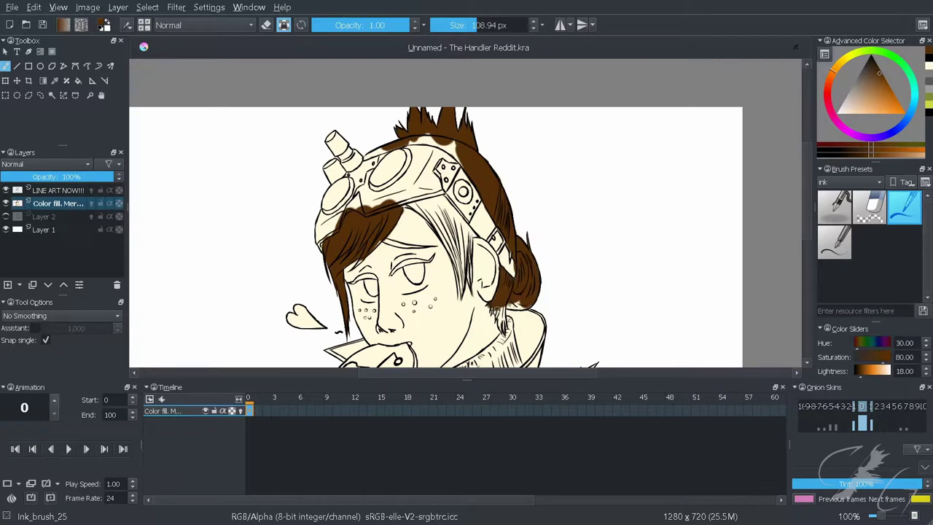
pyautogui.moveTo(363, 241); pyautogui.dragTo(436, 246)
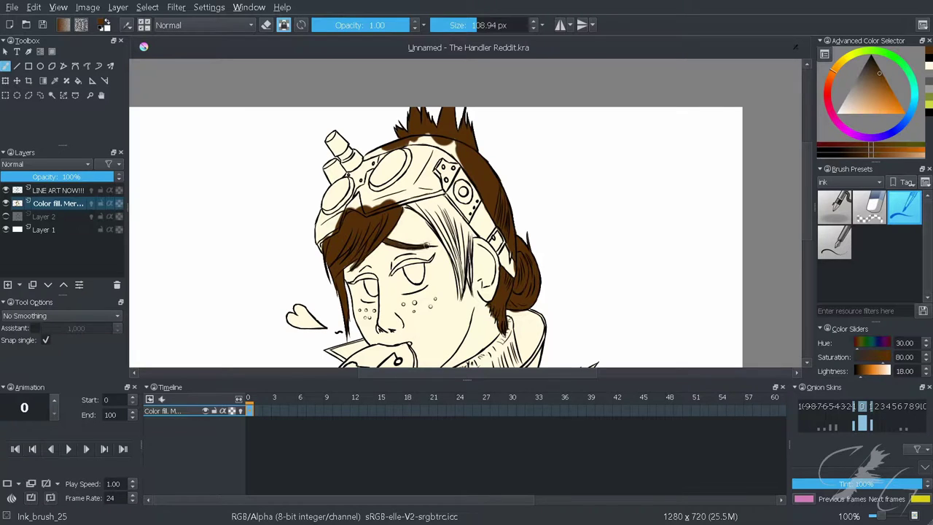
pyautogui.moveTo(454, 211)
pyautogui.mouseDown()
pyautogui.moveTo(467, 264)
pyautogui.moveTo(472, 259)
pyautogui.mouseUp()
pyautogui.moveTo(444, 230); pyautogui.dragTo(463, 297)
pyautogui.moveTo(438, 197); pyautogui.dragTo(431, 206)
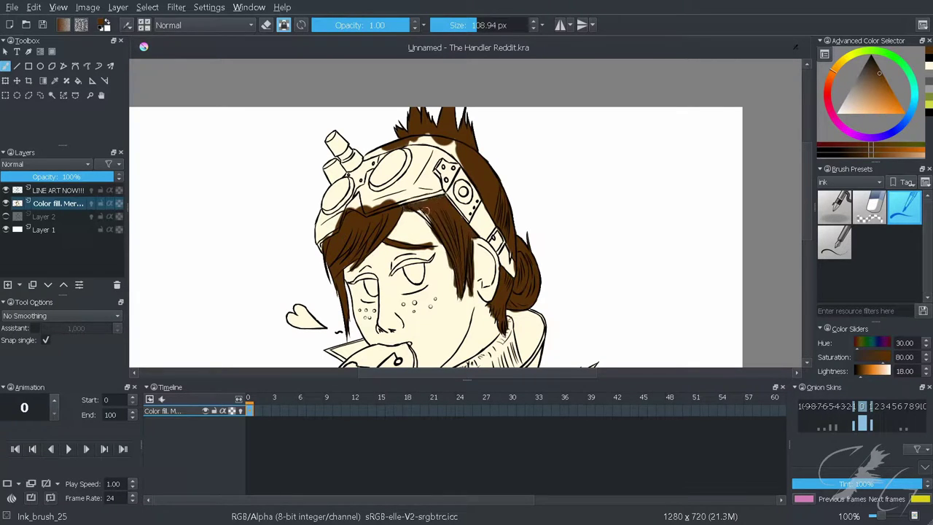
# Texture the hair with Bristles_wet brown strokes and pick a darker, richer brown
pyautogui.scroll(-2, 461, 235)
pyautogui.click(879, 181)
pyautogui.click(843, 153)
pyautogui.click(857, 202)
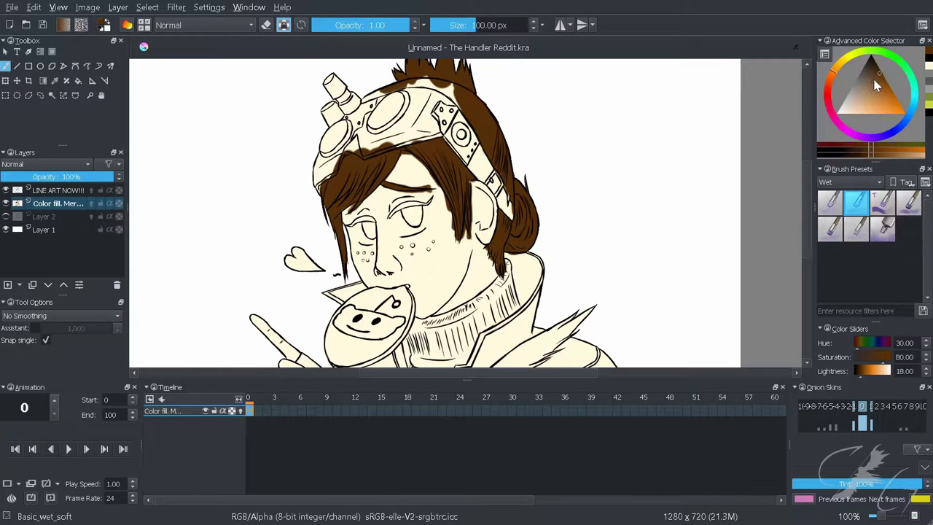
pyautogui.click(910, 202)
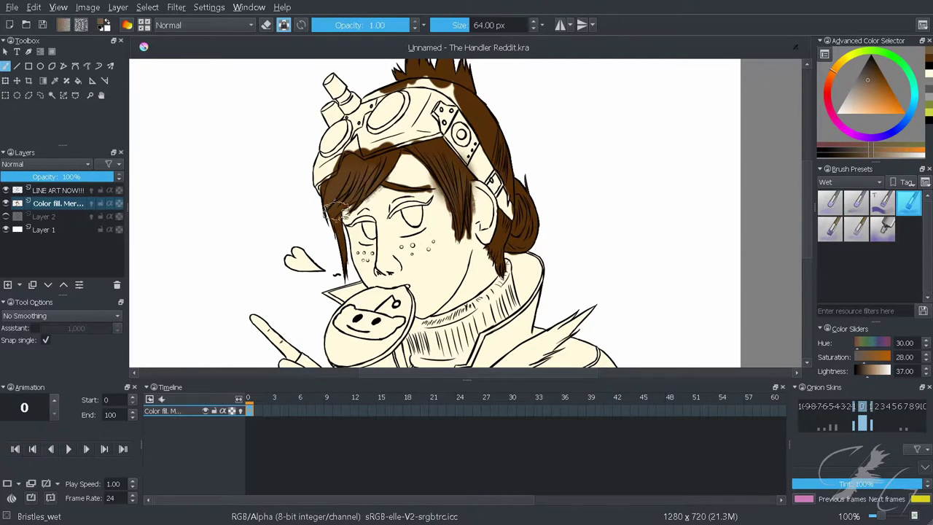
pyautogui.moveTo(478, 120); pyautogui.dragTo(458, 91)
pyautogui.moveTo(500, 186)
pyautogui.mouseDown()
pyautogui.moveTo(517, 252)
pyautogui.moveTo(502, 266)
pyautogui.mouseUp()
pyautogui.keyDown('ctrl'); pyautogui.click(501, 267); pyautogui.keyUp('ctrl')
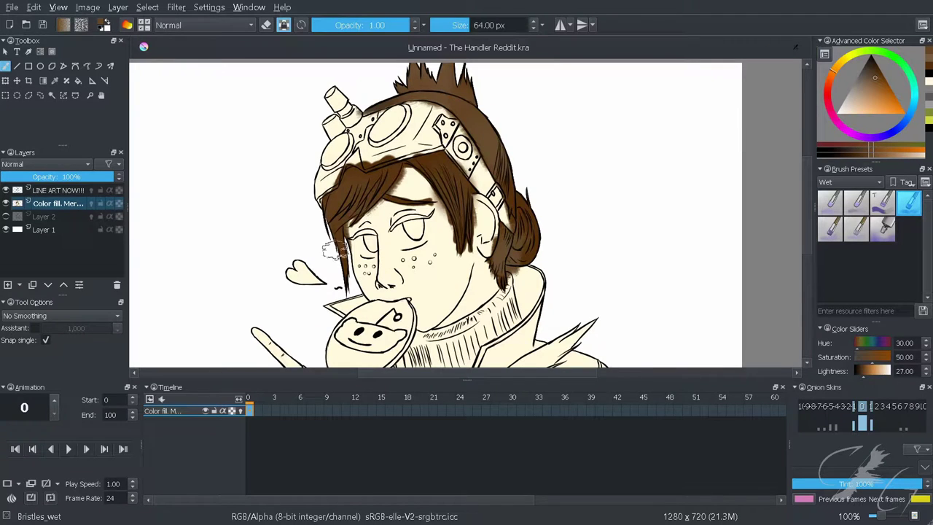
# Paint peach skin over the ear and lighten the cheek with the Sparkle_wet brush
pyautogui.moveTo(411, 290)
pyautogui.mouseDown()
pyautogui.moveTo(419, 229)
pyautogui.moveTo(474, 207)
pyautogui.moveTo(447, 206)
pyautogui.moveTo(514, 232)
pyautogui.mouseUp()
pyautogui.keyDown('ctrl'); pyautogui.click(481, 197); pyautogui.keyUp('ctrl')
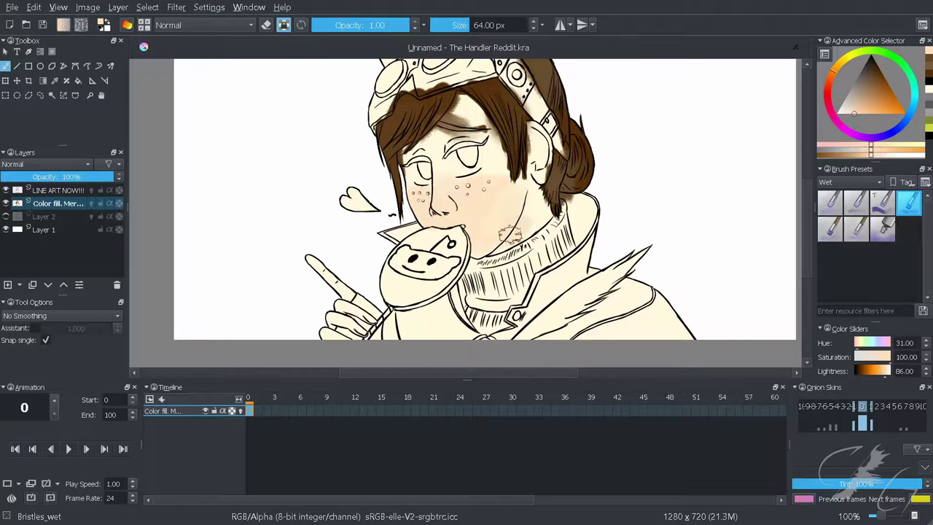
pyautogui.moveTo(536, 172); pyautogui.dragTo(540, 157)
pyautogui.click(830, 228)
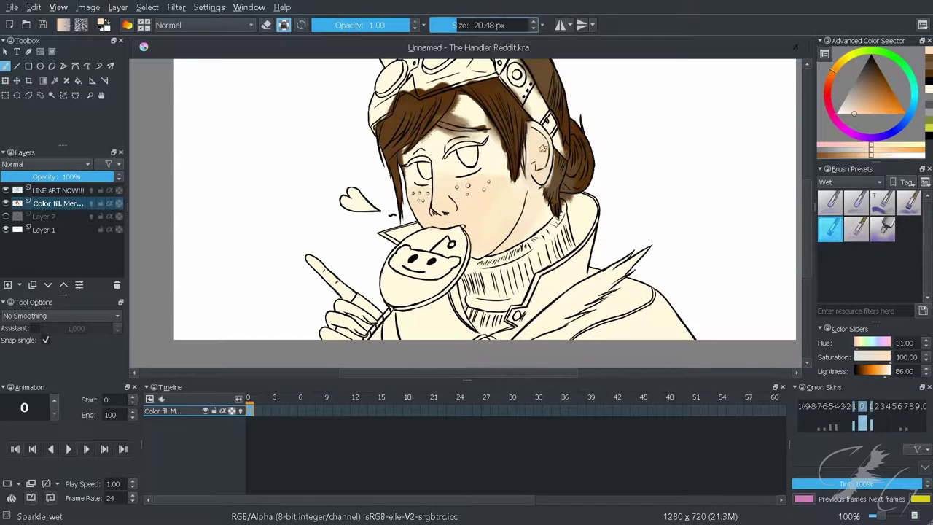
pyautogui.keyDown('ctrl'); pyautogui.click(490, 192); pyautogui.keyUp('ctrl')
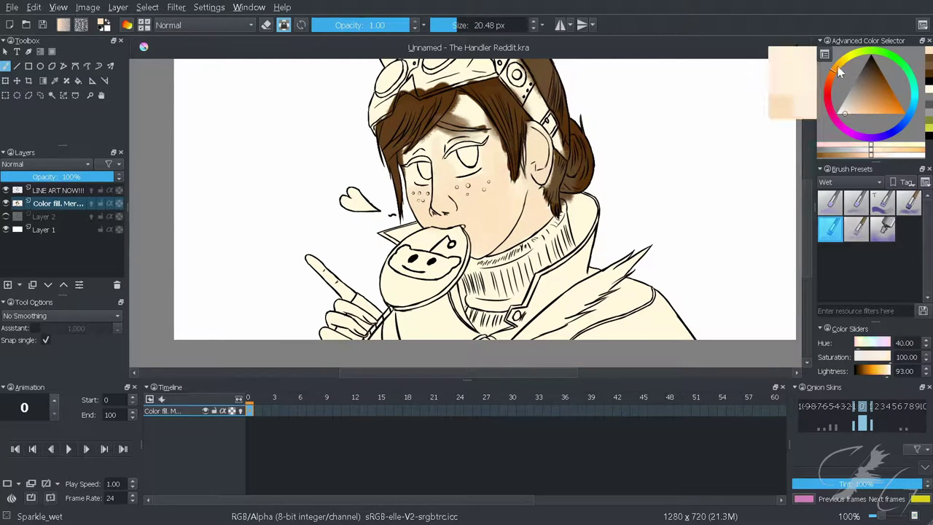
pyautogui.moveTo(490, 192); pyautogui.dragTo(499, 218)
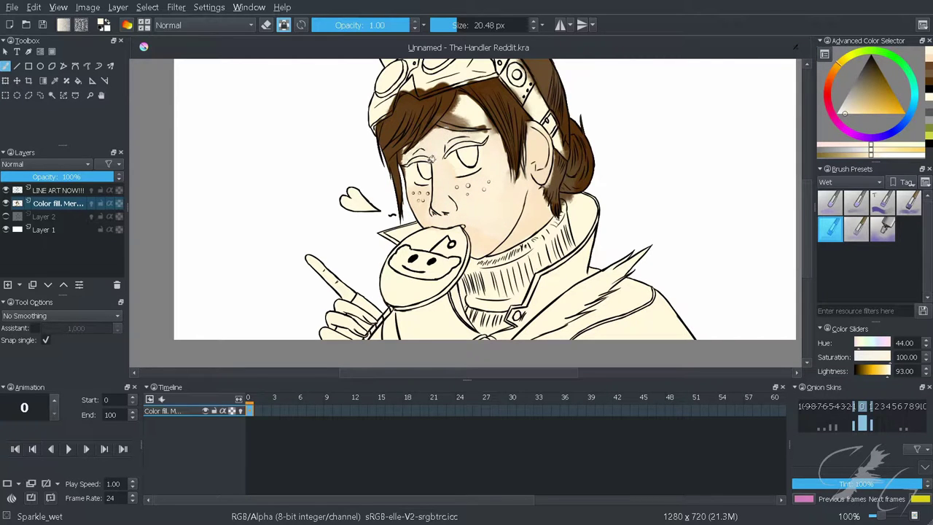
# Draw an arched eyebrow above the left eye with the ink brush
pyautogui.scroll(-1, 431, 159)
pyautogui.press('/')
pyautogui.scroll(4, 432, 158)
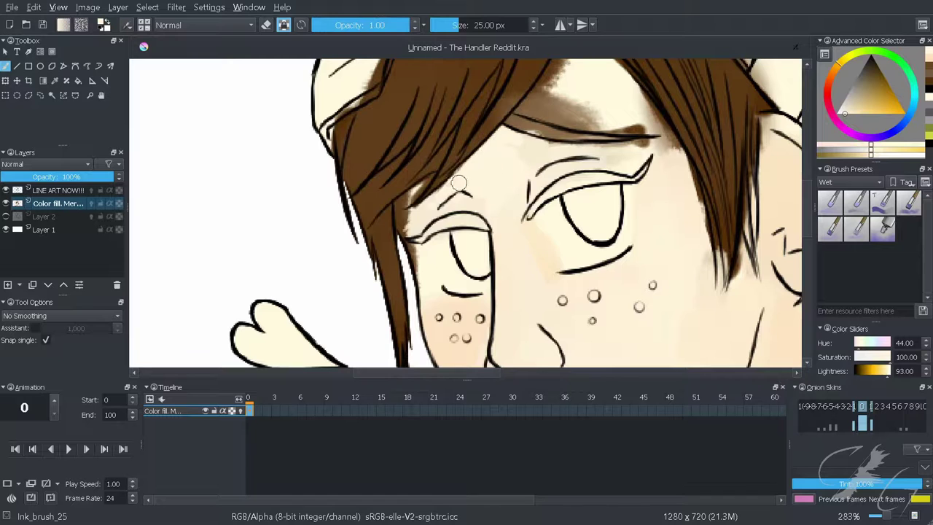
pyautogui.moveTo(437, 209); pyautogui.dragTo(474, 198)
# In canvas-only mode, paint cream over the brow area, ear, cheek shading and chin blush
pyautogui.moveTo(431, 313); pyautogui.dragTo(401, 195)
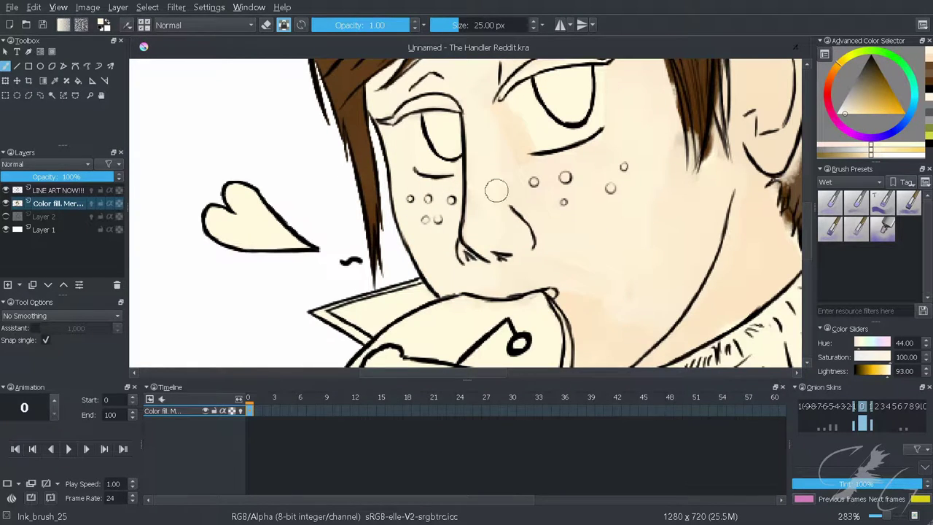
pyautogui.moveTo(583, 61); pyautogui.dragTo(605, 189)
pyautogui.scroll(1, 606, 189)
pyautogui.moveTo(565, 102)
pyautogui.mouseDown()
pyautogui.moveTo(521, 182)
pyautogui.moveTo(615, 201)
pyautogui.mouseUp()
pyautogui.press('Tab')
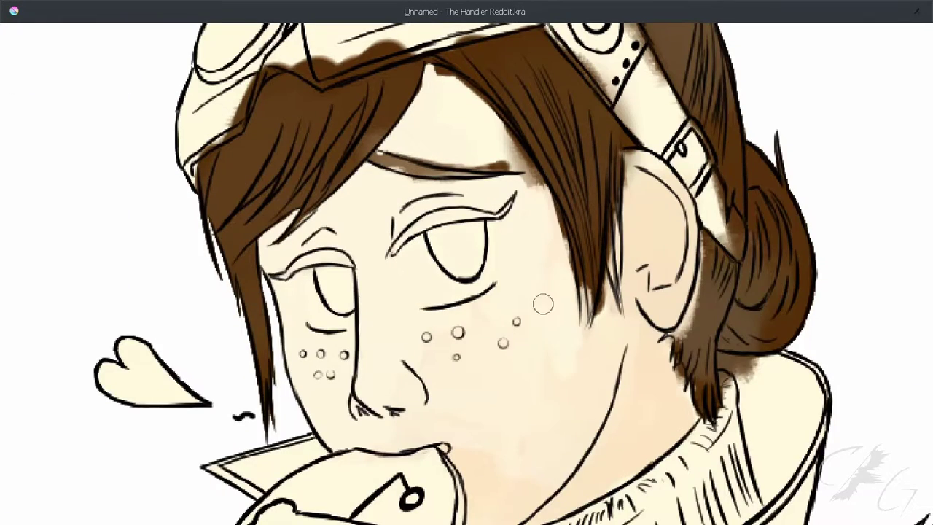
pyautogui.press('-')
pyautogui.moveTo(525, 156); pyautogui.dragTo(529, 237)
pyautogui.moveTo(516, 188)
pyautogui.mouseDown()
pyautogui.moveTo(502, 218)
pyautogui.moveTo(532, 283)
pyautogui.moveTo(449, 306)
pyautogui.mouseUp()
pyautogui.moveTo(467, 189); pyautogui.dragTo(477, 219)
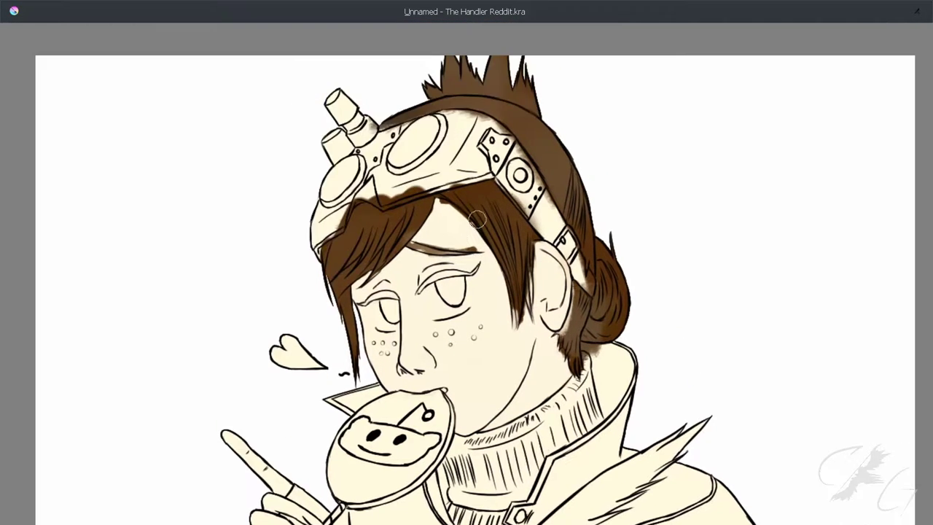
pyautogui.scroll(3, 477, 219)
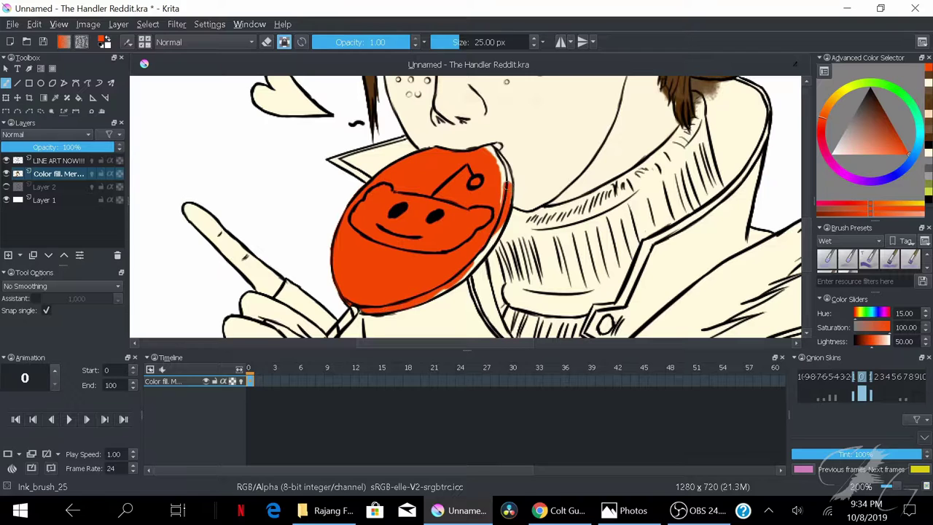
# Paint the lollipop's lower-right edge orange and add red stripes to the stick
pyautogui.moveTo(391, 310); pyautogui.dragTo(501, 160)
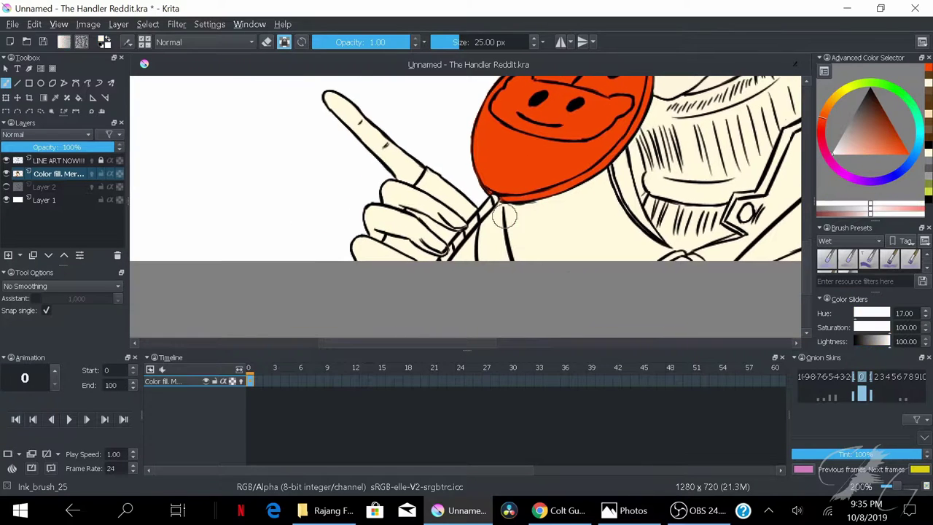
pyautogui.click(822, 139)
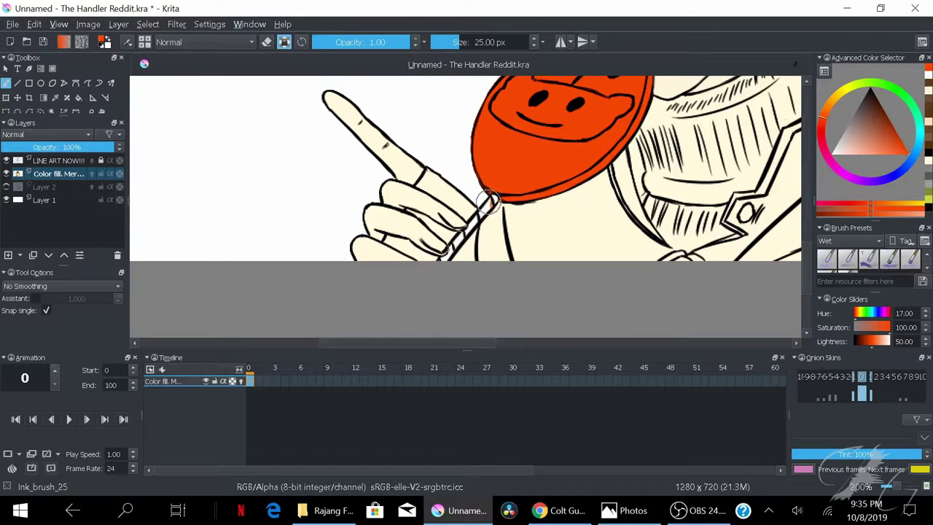
pyautogui.click(824, 133)
pyautogui.moveTo(490, 201); pyautogui.dragTo(481, 216)
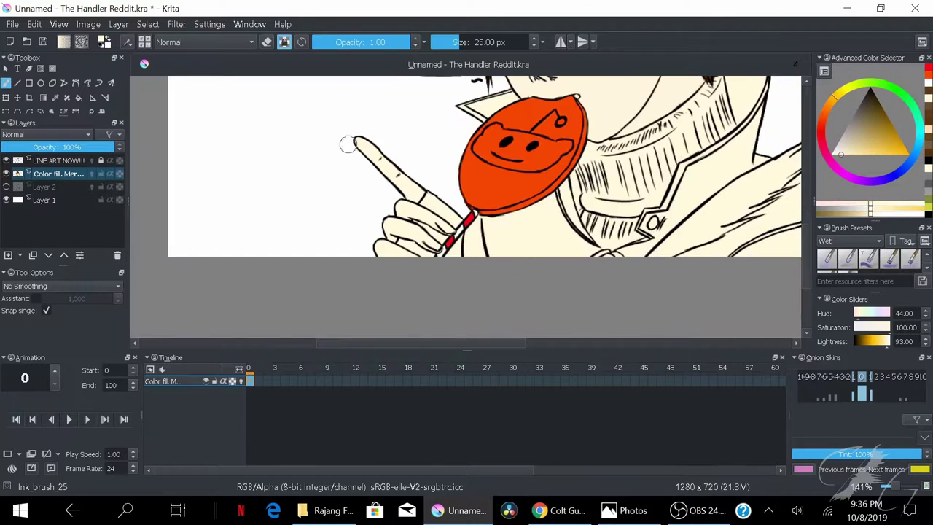
# Fill the heart beside the mouth pink, then pick grey
pyautogui.click(865, 146)
pyautogui.moveTo(408, 191); pyautogui.dragTo(437, 205)
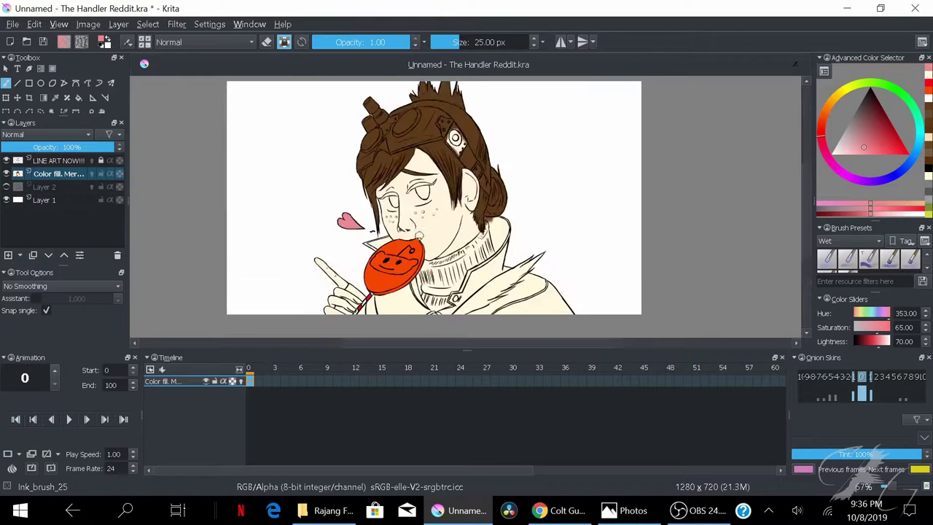
pyautogui.click(850, 122)
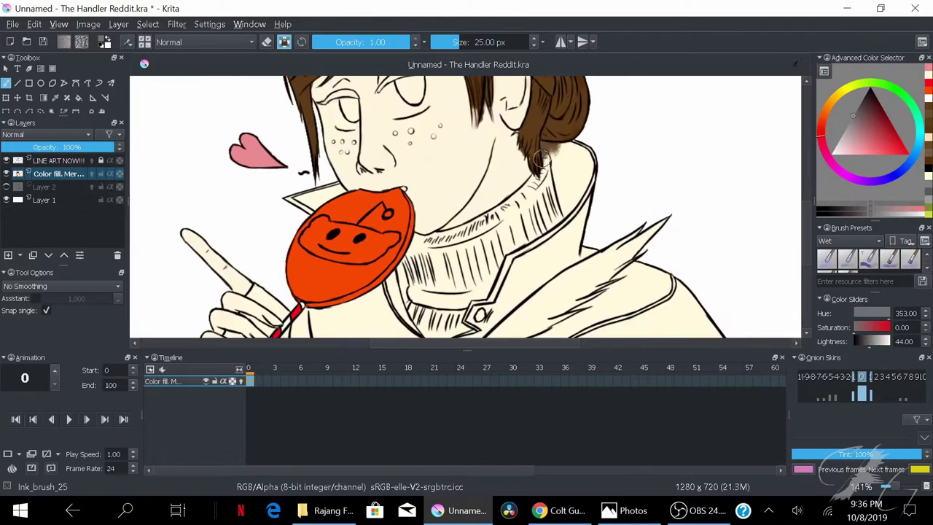
# Brush the collar grey and add dark hatch strokes along it on a tilted view
pyautogui.moveTo(546, 157)
pyautogui.mouseDown()
pyautogui.moveTo(529, 189)
pyautogui.moveTo(438, 277)
pyautogui.moveTo(477, 266)
pyautogui.moveTo(425, 237)
pyautogui.mouseUp()
pyautogui.press('6')
pyautogui.press('6')
pyautogui.press('6')
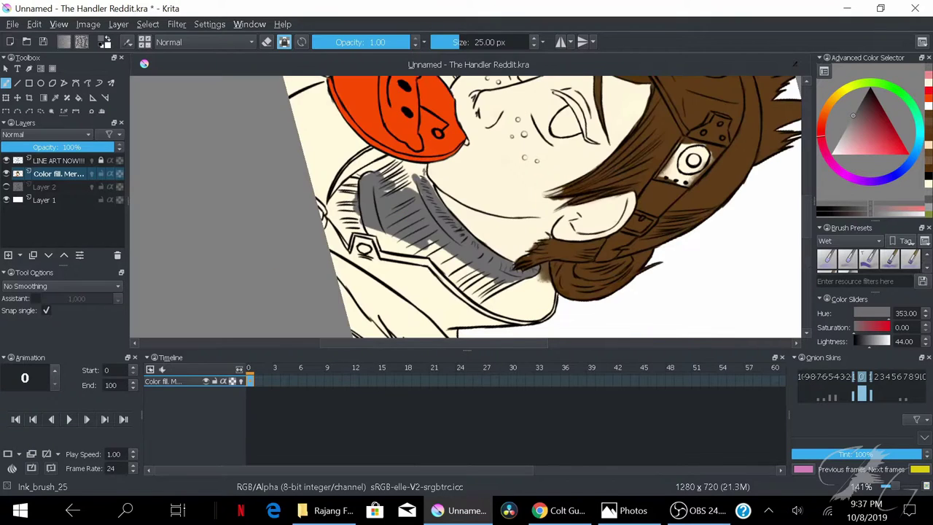
pyautogui.moveTo(436, 196); pyautogui.dragTo(394, 189)
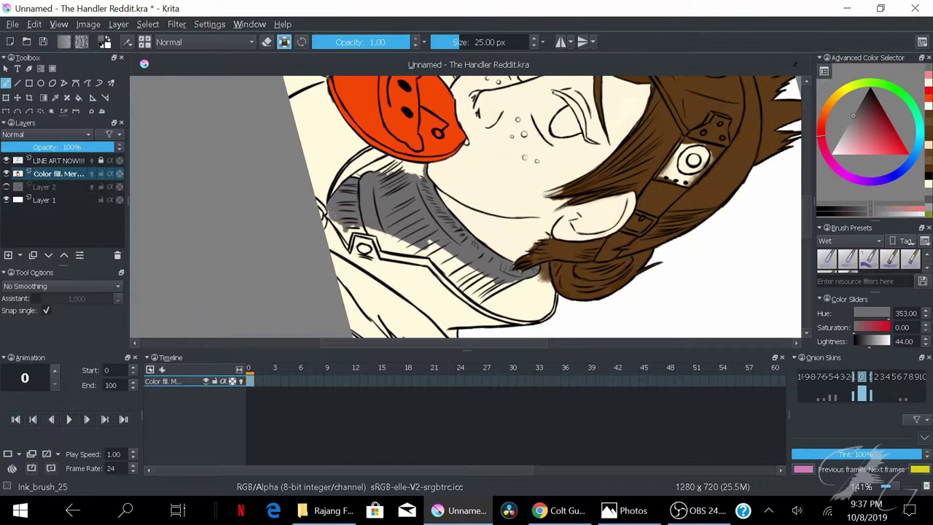
pyautogui.press('5')
pyautogui.scroll(-2, 408, 241)
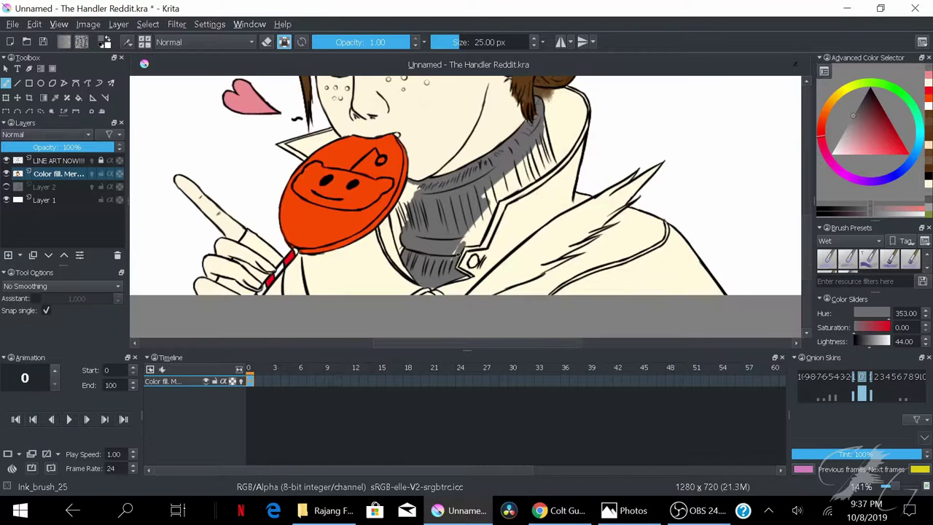
pyautogui.press('6')
pyautogui.press('6')
pyautogui.press('6')
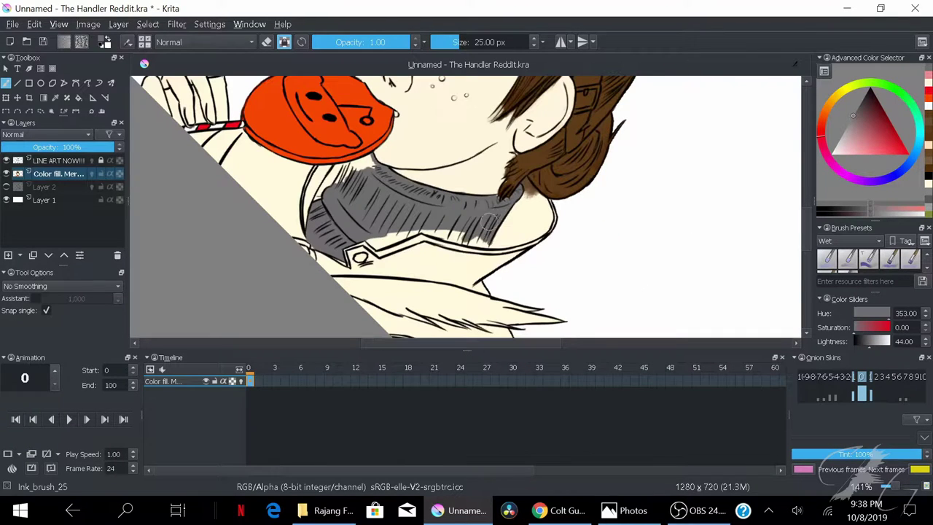
pyautogui.moveTo(489, 221)
pyautogui.mouseDown()
pyautogui.moveTo(486, 230)
pyautogui.moveTo(538, 227)
pyautogui.mouseUp()
# Compare the character's reference photo with the drawing, then return to Krita
pyautogui.click(629, 510)
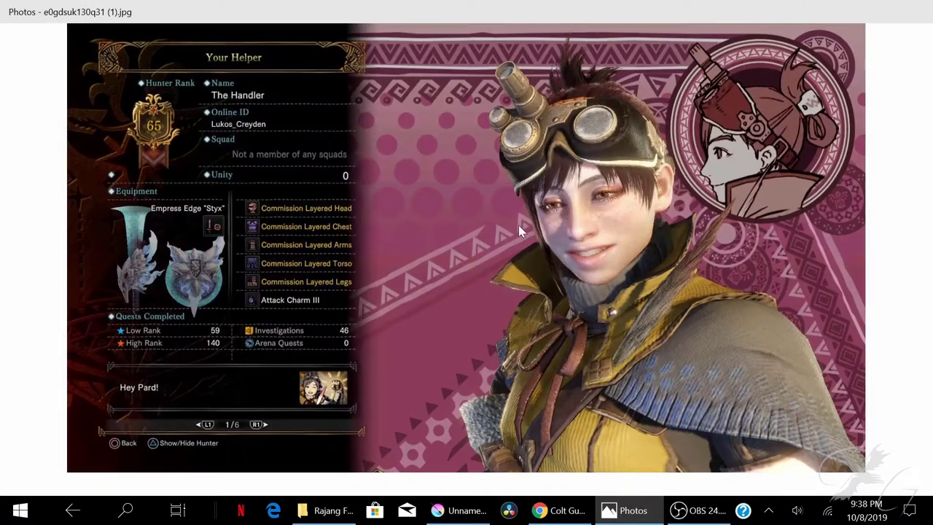
pyautogui.click(467, 511)
pyautogui.click(609, 510)
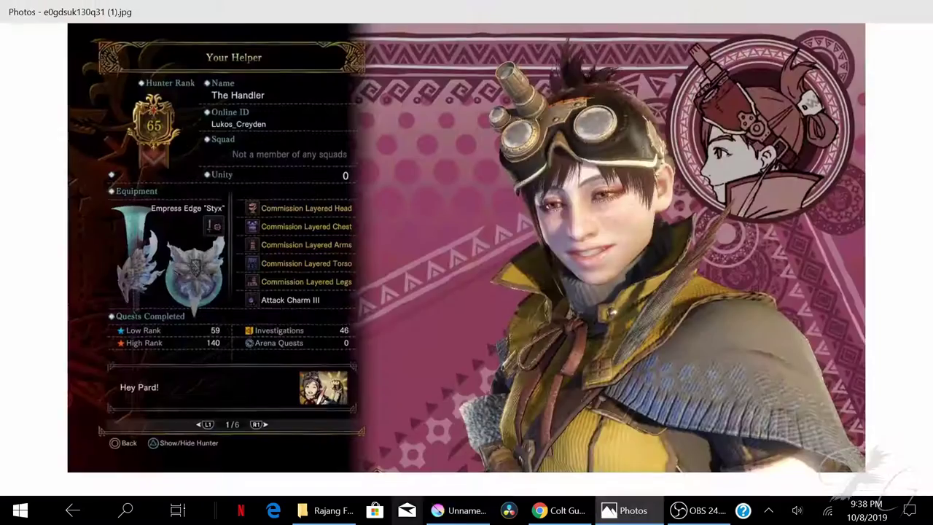
pyautogui.click(609, 510)
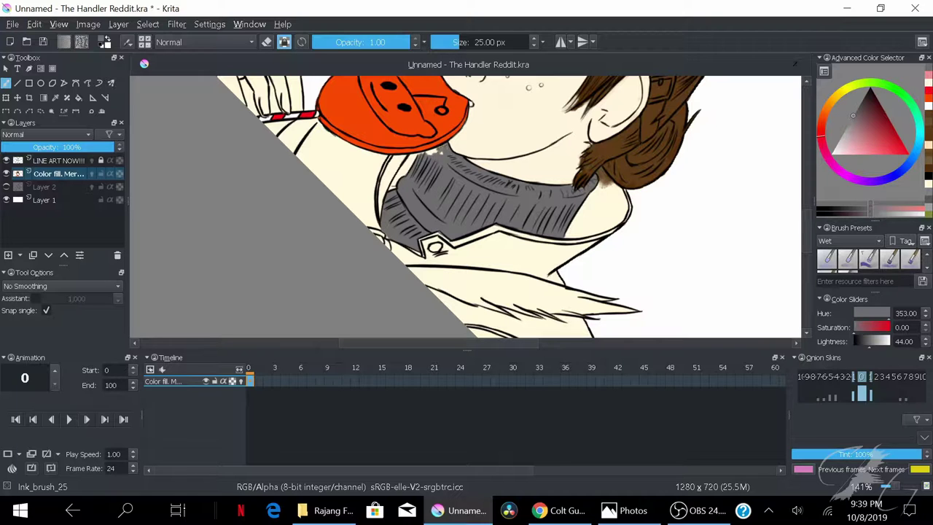
# Reset the view to 100% and pick a pale pinkish skin tone on the colour fill layer
pyautogui.press('5')
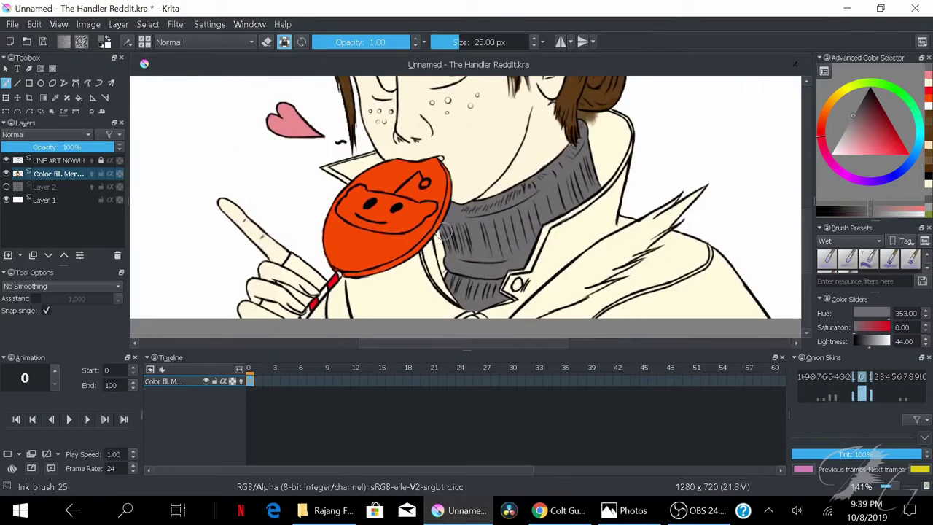
pyautogui.press('1')
pyautogui.click(67, 161)
pyautogui.click(844, 147)
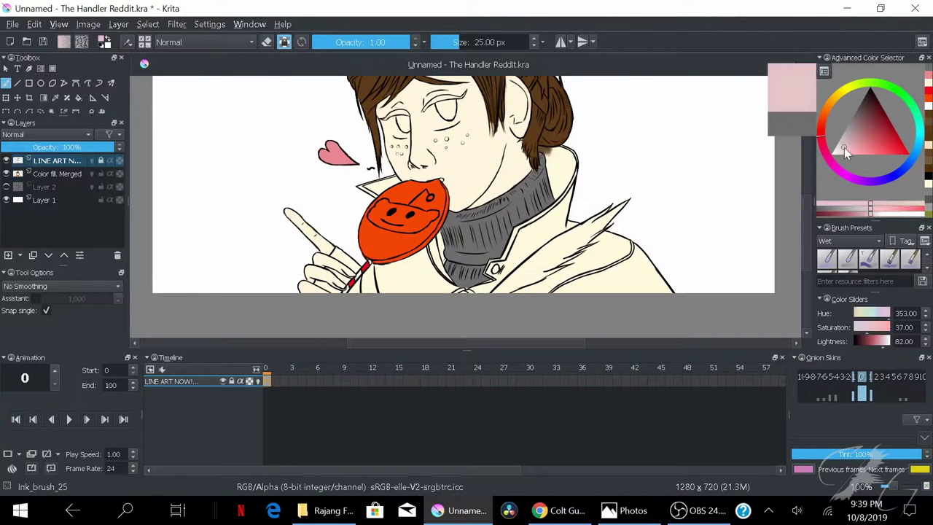
pyautogui.scroll(3, 521, 223)
pyautogui.press('pagedown')
pyautogui.click(848, 140)
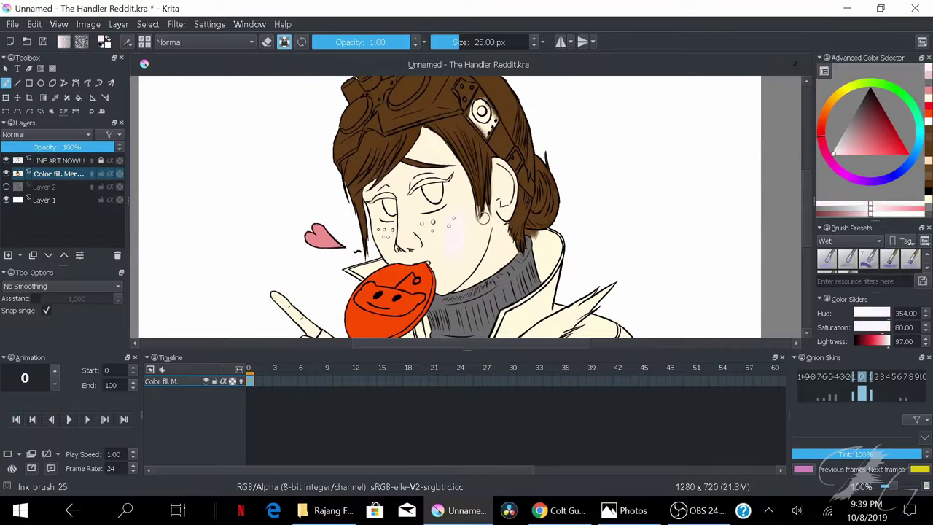
pyautogui.click(839, 152)
pyautogui.keyDown('ctrl'); pyautogui.click(457, 243); pyautogui.keyUp('ctrl')
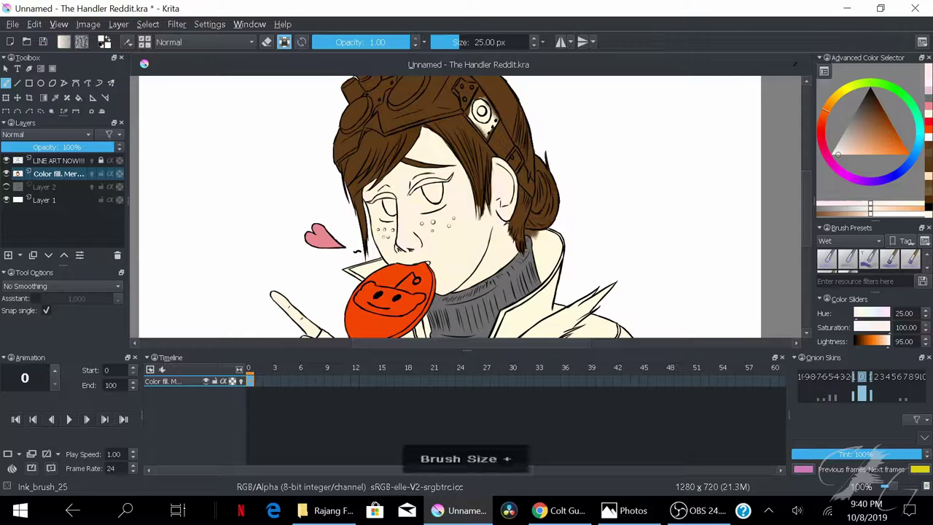
# Zoom onto the pointing hand, then move and rotate over the face in canvas-only mode
pyautogui.moveTo(498, 179); pyautogui.dragTo(615, 99)
pyautogui.scroll(3, 460, 168)
pyautogui.moveTo(460, 168); pyautogui.dragTo(463, 175)
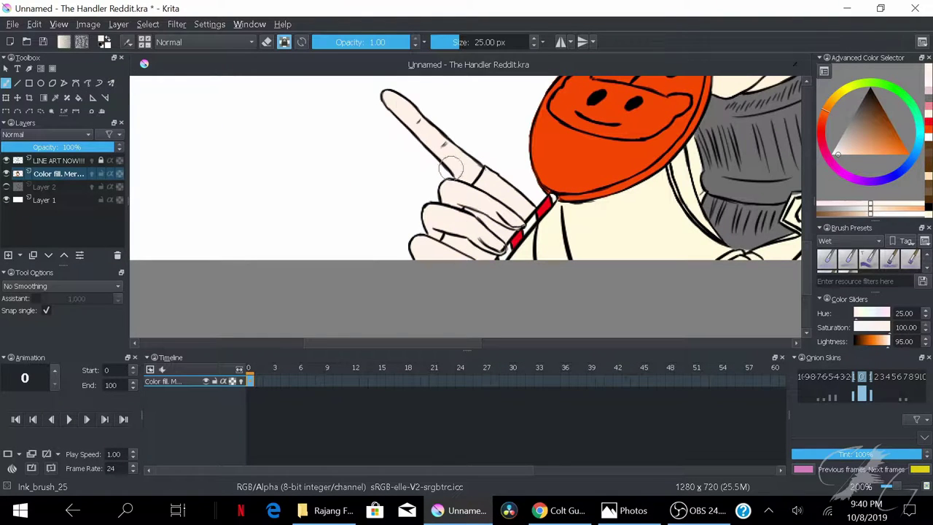
pyautogui.moveTo(474, 210); pyautogui.dragTo(328, 183)
pyautogui.moveTo(437, 218)
pyautogui.mouseDown()
pyautogui.moveTo(479, 279)
pyautogui.moveTo(487, 230)
pyautogui.moveTo(343, 175)
pyautogui.moveTo(392, 223)
pyautogui.mouseUp()
pyautogui.press('Tab')
# Pan and rotate around the face, goggles, hair and heart to inspect the colouring
pyautogui.press('-')
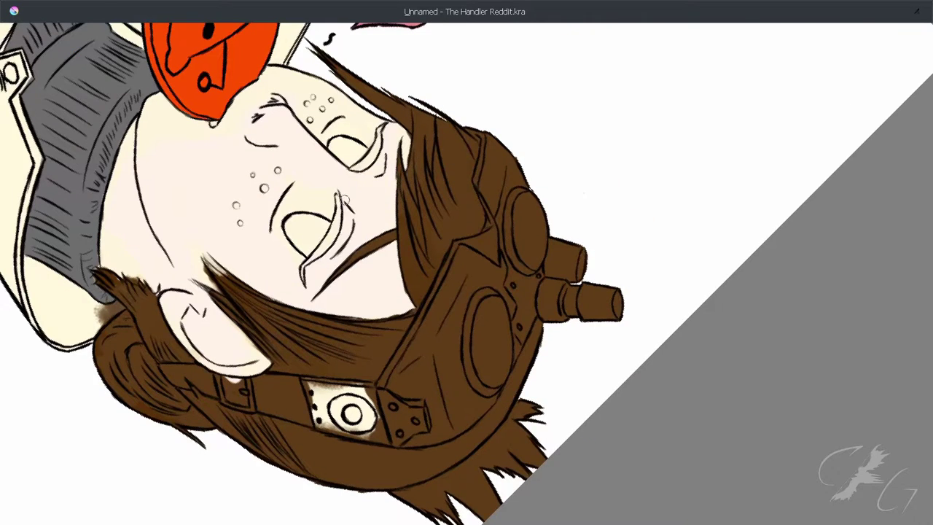
pyautogui.moveTo(344, 197); pyautogui.dragTo(329, 248)
pyautogui.moveTo(384, 181); pyautogui.dragTo(516, 122)
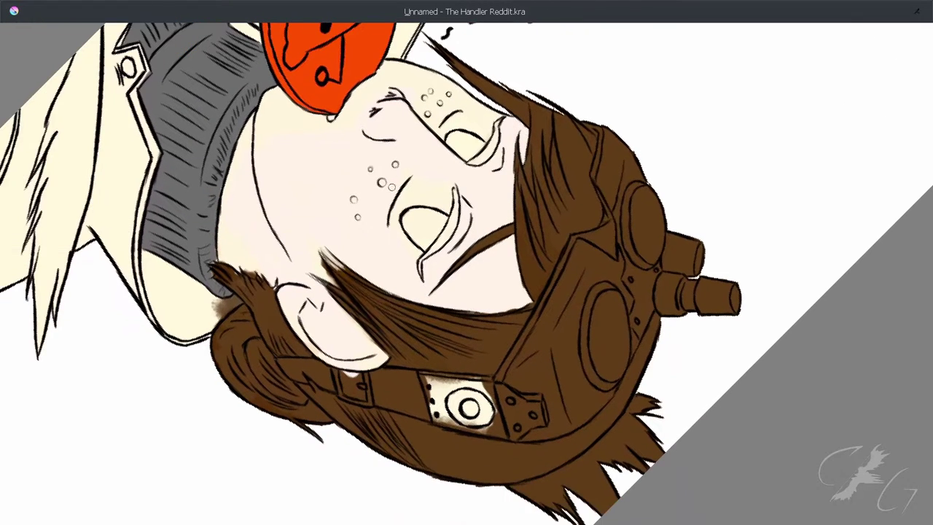
pyautogui.moveTo(326, 247); pyautogui.dragTo(371, 254)
pyautogui.moveTo(342, 321); pyautogui.dragTo(310, 253)
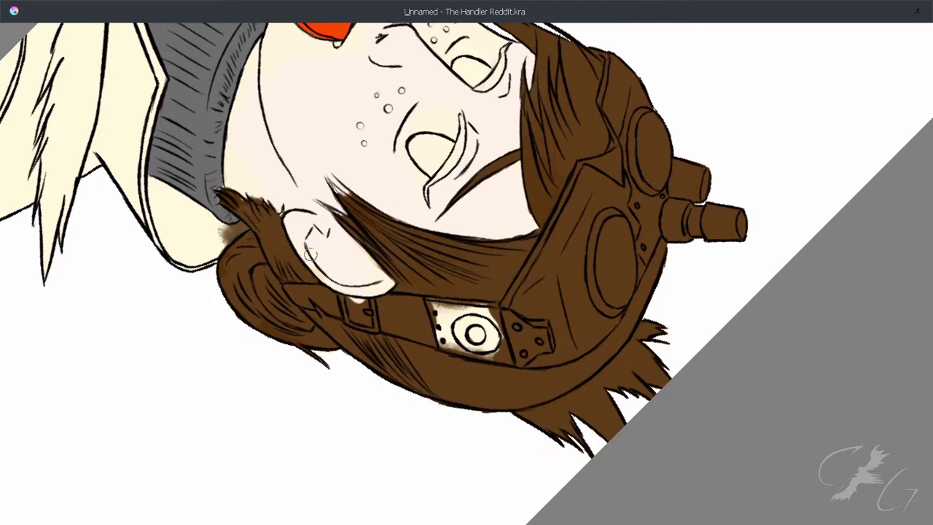
pyautogui.moveTo(374, 268); pyautogui.dragTo(467, 355)
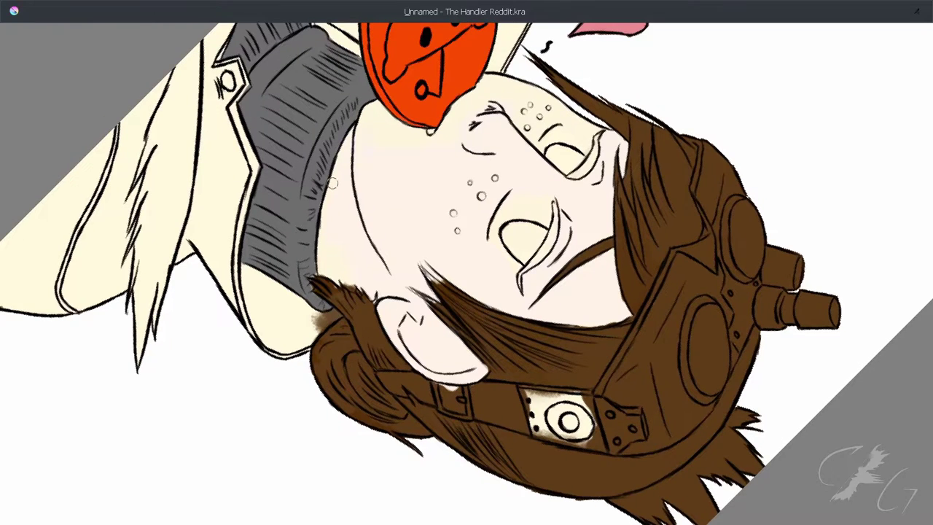
pyautogui.moveTo(448, 128); pyautogui.dragTo(418, 181)
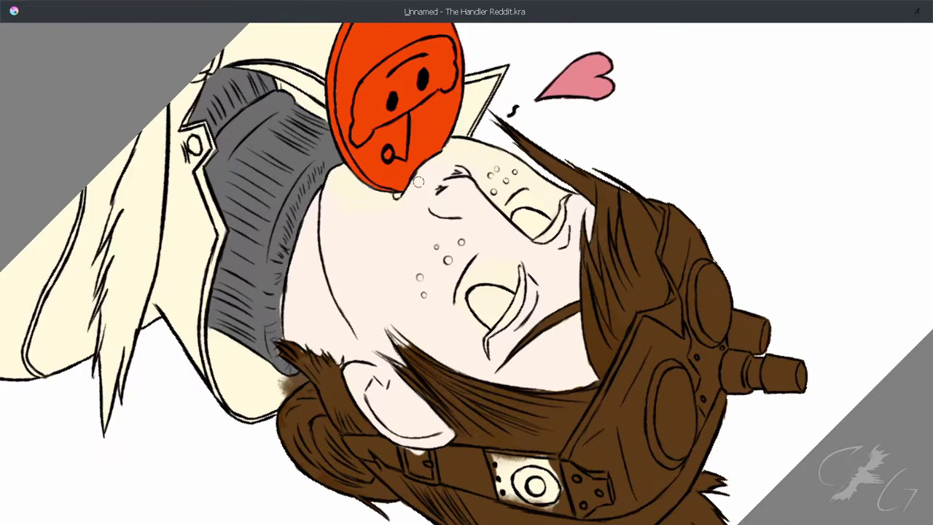
# Fit the whole picture upright in view and bring up the pop-up palette
pyautogui.press('5')
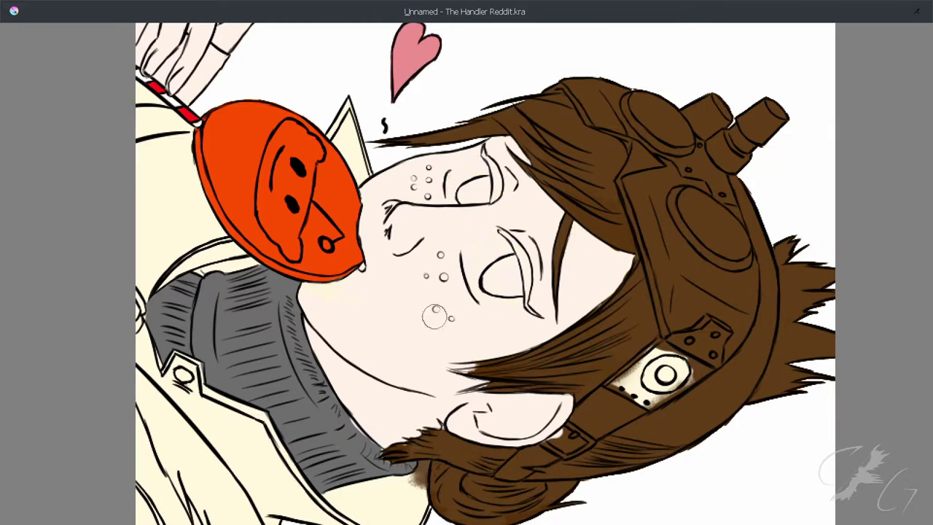
pyautogui.press('6')
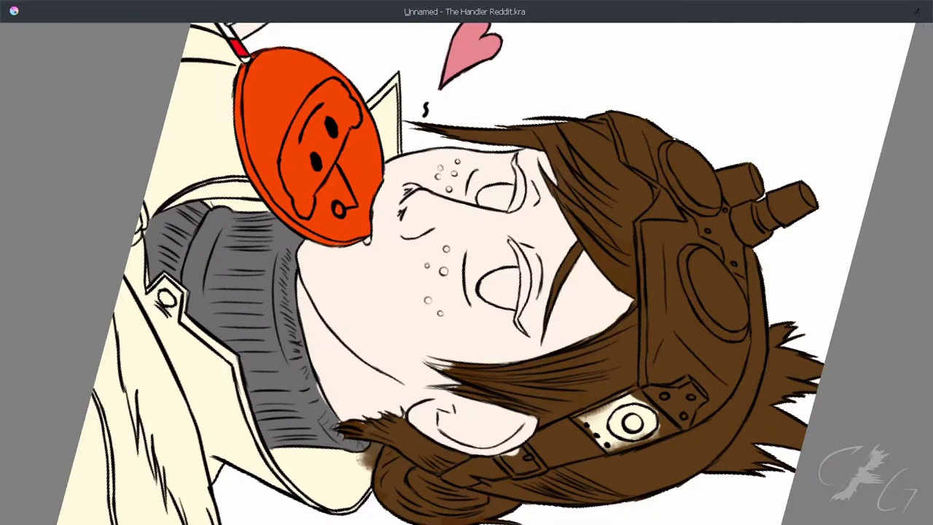
pyautogui.press('5')
pyautogui.press('2')
pyautogui.rightClick(373, 227)
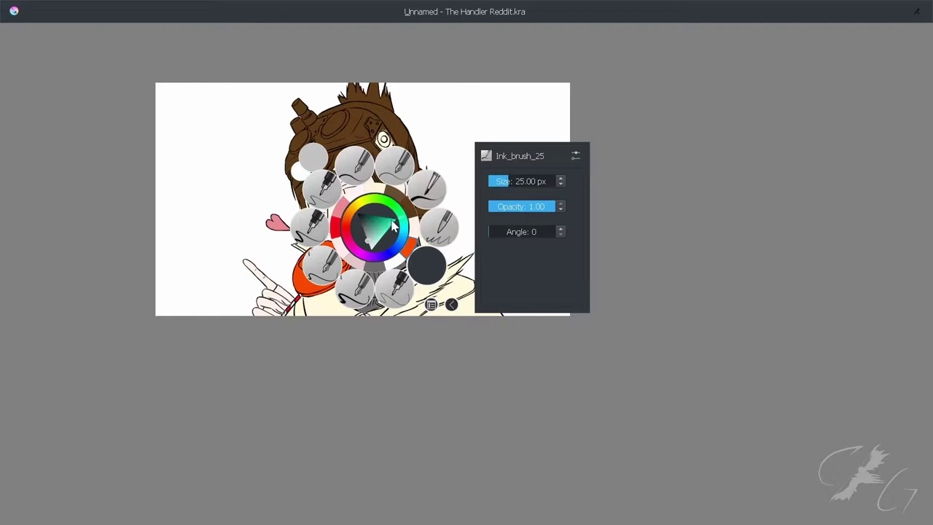
# Hatch light grey highlights along the top and sides of the turtleneck
pyautogui.press('Escape')
pyautogui.press('1')
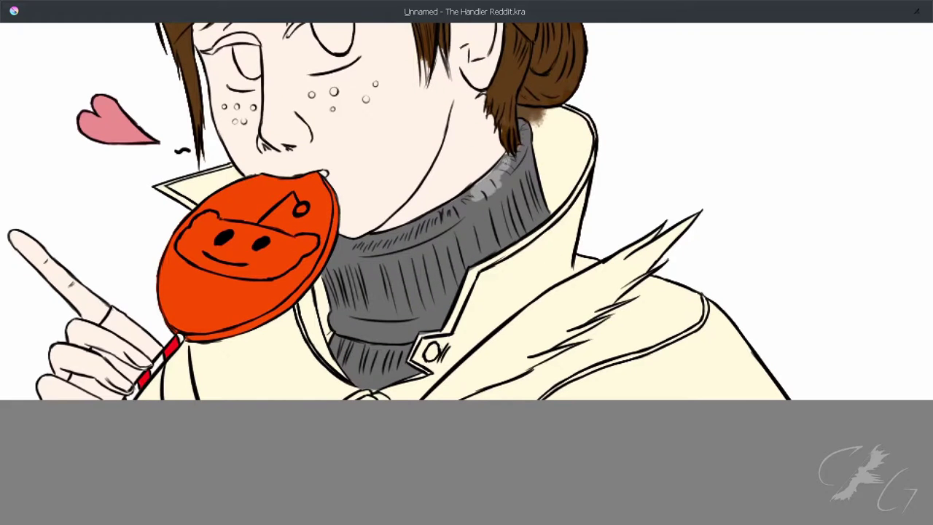
pyautogui.moveTo(503, 156); pyautogui.dragTo(348, 244)
pyautogui.moveTo(510, 175); pyautogui.dragTo(536, 211)
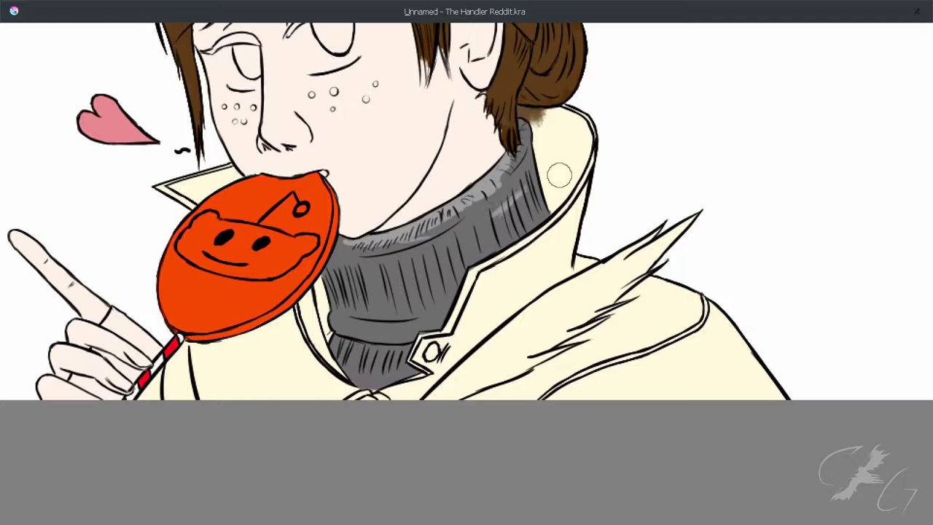
pyautogui.moveTo(560, 175)
pyautogui.mouseDown()
pyautogui.moveTo(444, 270)
pyautogui.moveTo(402, 259)
pyautogui.moveTo(371, 314)
pyautogui.mouseUp()
pyautogui.moveTo(547, 154); pyautogui.dragTo(539, 213)
pyautogui.moveTo(525, 167); pyautogui.dragTo(529, 226)
pyautogui.moveTo(514, 189); pyautogui.dragTo(489, 239)
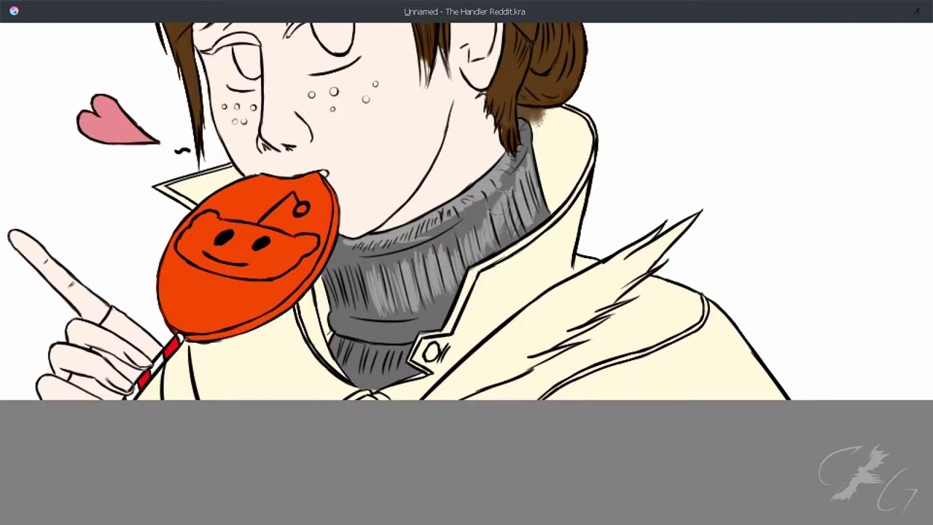
pyautogui.moveTo(489, 202)
pyautogui.mouseDown()
pyautogui.moveTo(503, 248)
pyautogui.moveTo(429, 299)
pyautogui.mouseUp()
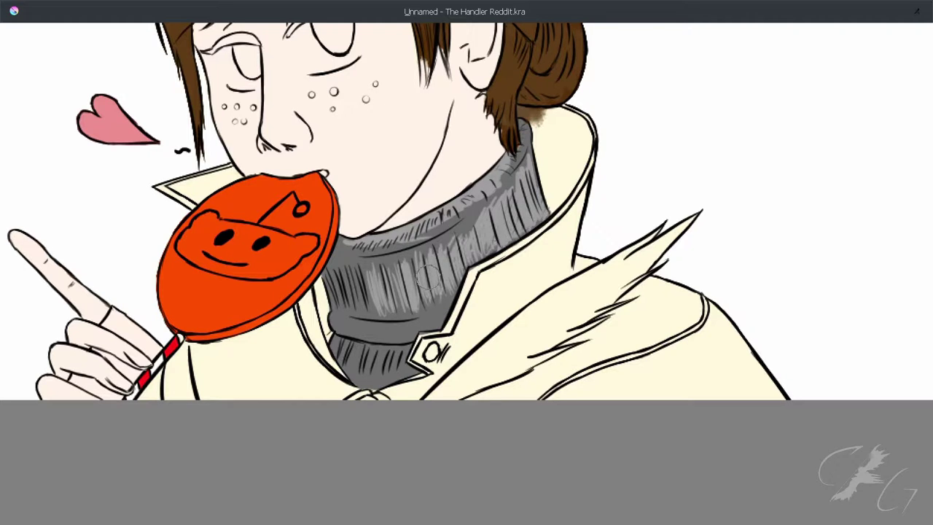
pyautogui.moveTo(447, 245); pyautogui.dragTo(397, 306)
pyautogui.moveTo(387, 259); pyautogui.dragTo(365, 306)
pyautogui.moveTo(478, 207); pyautogui.dragTo(437, 254)
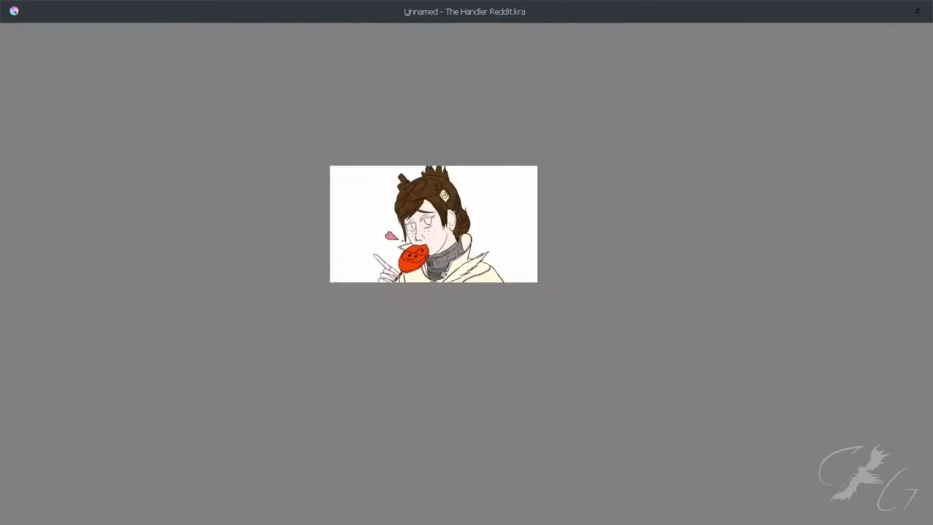
# Choose a different brush for the skin blush from the pop-up palette
pyautogui.rightClick(510, 229)
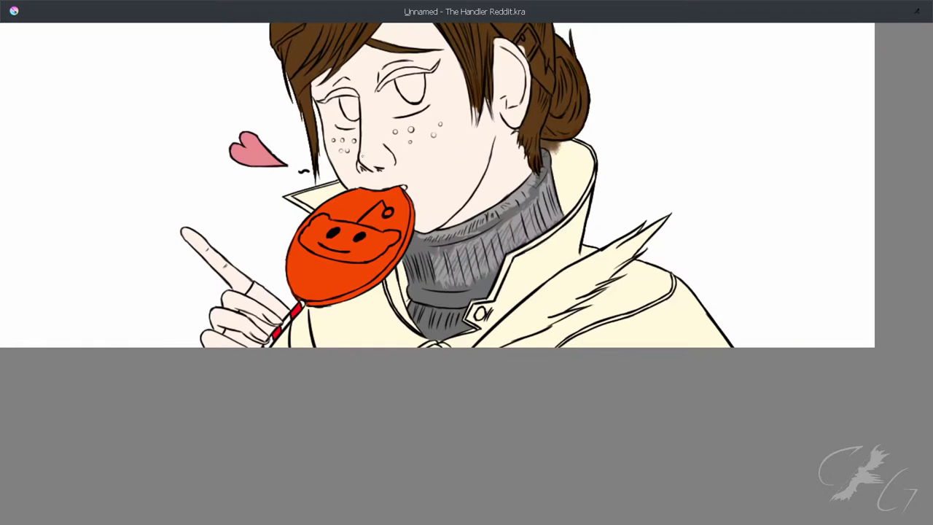
pyautogui.rightClick(437, 163)
pyautogui.rightClick(427, 169)
pyautogui.rightClick(432, 179)
pyautogui.rightClick(443, 172)
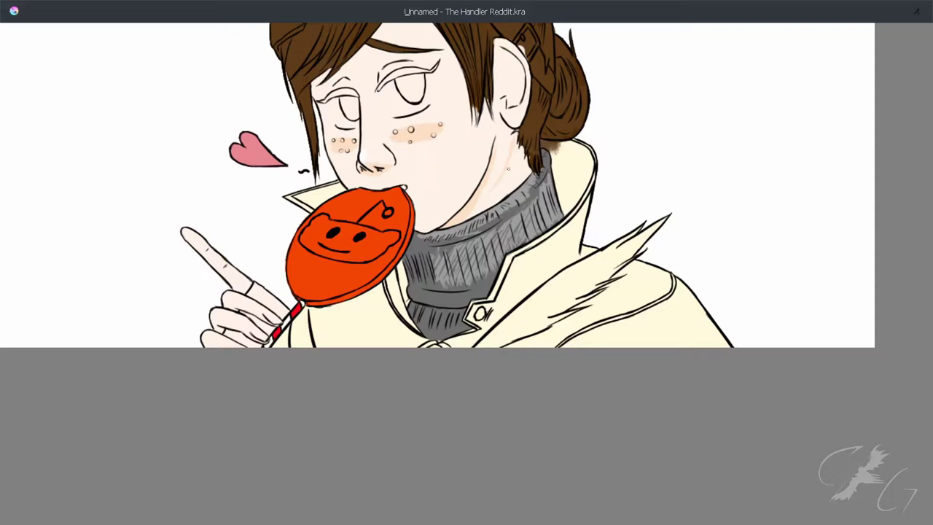
pyautogui.moveTo(479, 191); pyautogui.dragTo(443, 226)
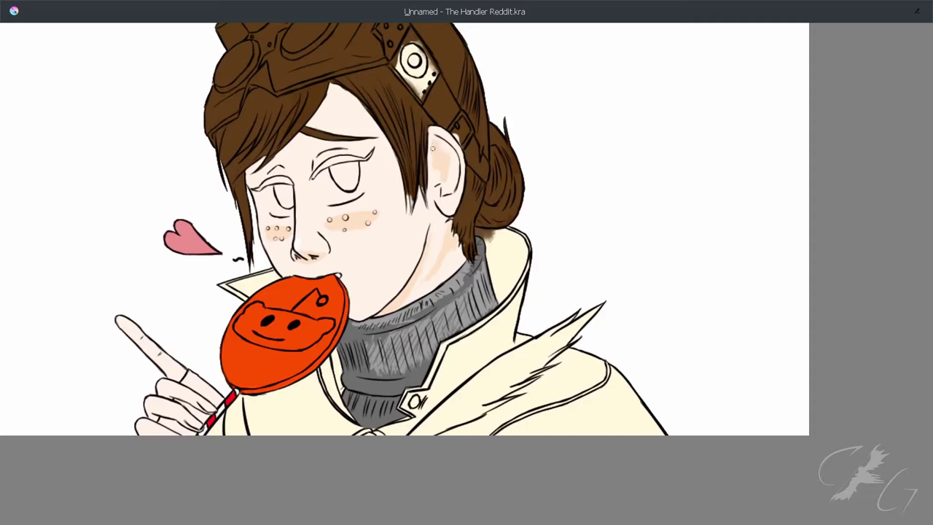
pyautogui.moveTo(434, 180); pyautogui.dragTo(416, 100)
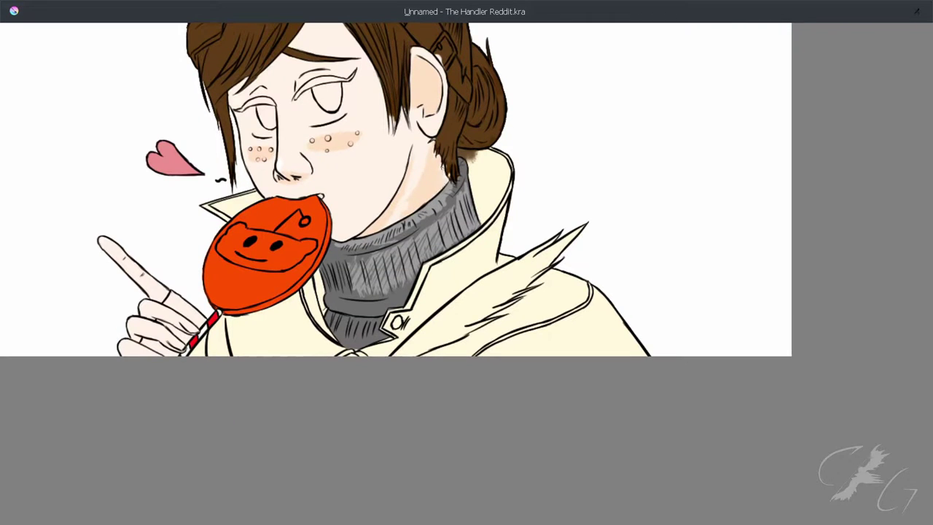
pyautogui.scroll(3, 413, 189)
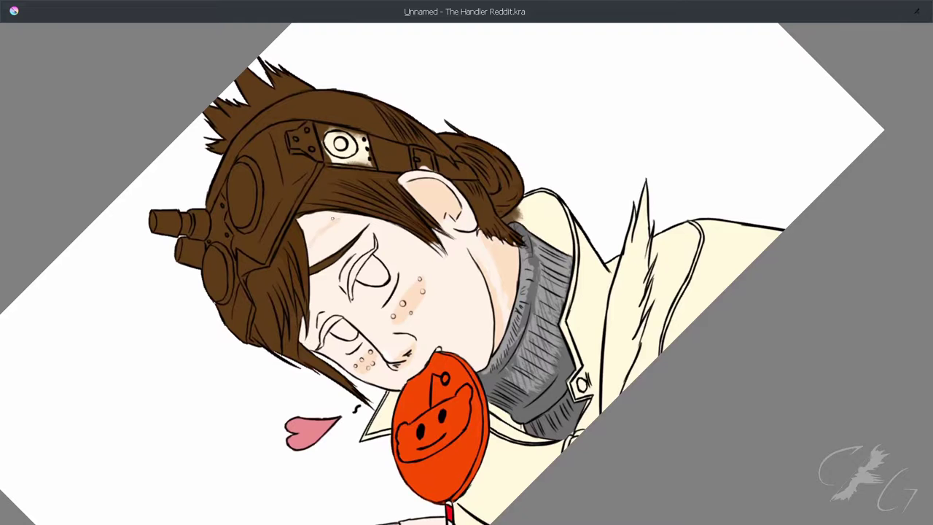
pyautogui.press('5')
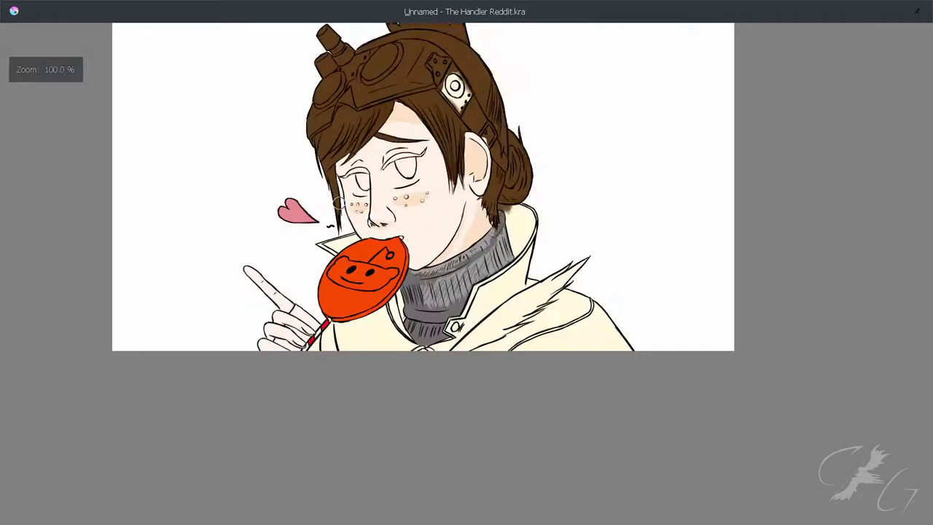
pyautogui.scroll(2, 382, 205)
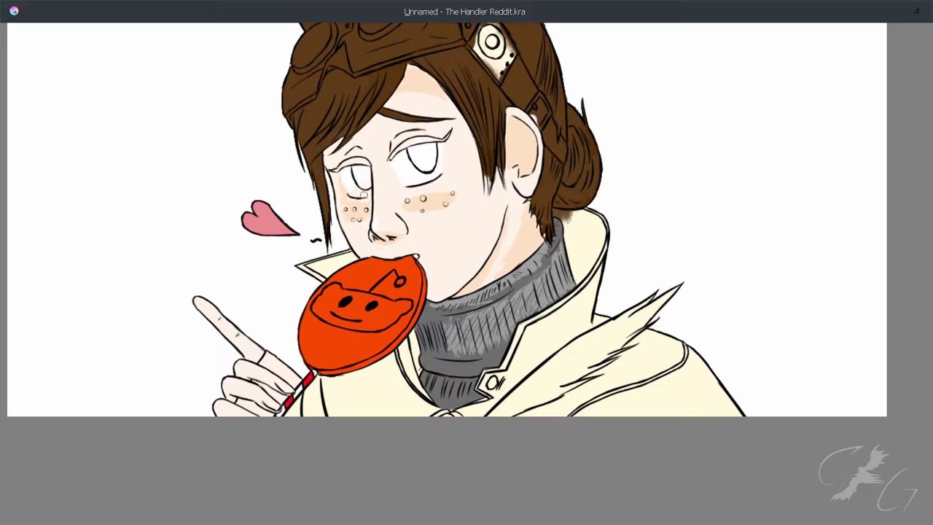
pyautogui.scroll(-4, 368, 196)
pyautogui.scroll(2, 423, 218)
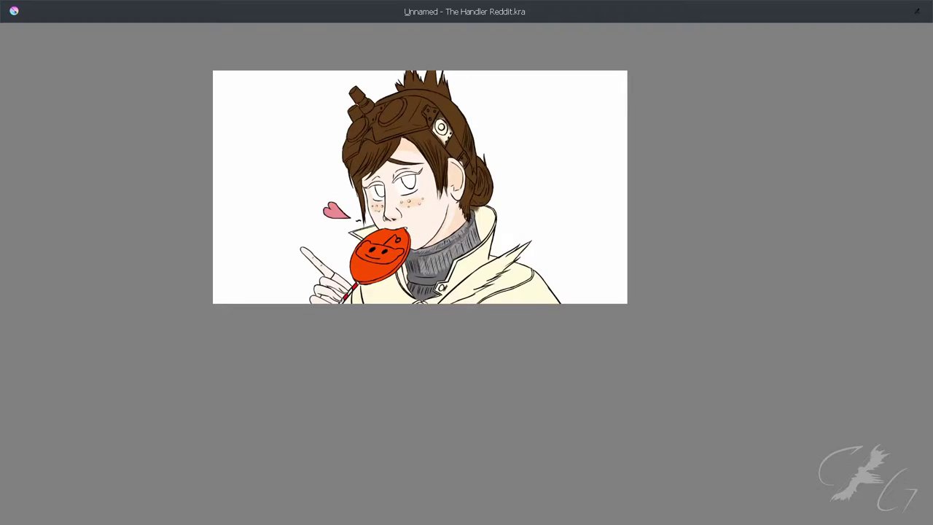
pyautogui.scroll(2, 377, 204)
pyautogui.rightClick(377, 202)
pyautogui.rightClick(382, 221)
pyautogui.scroll(2, 405, 208)
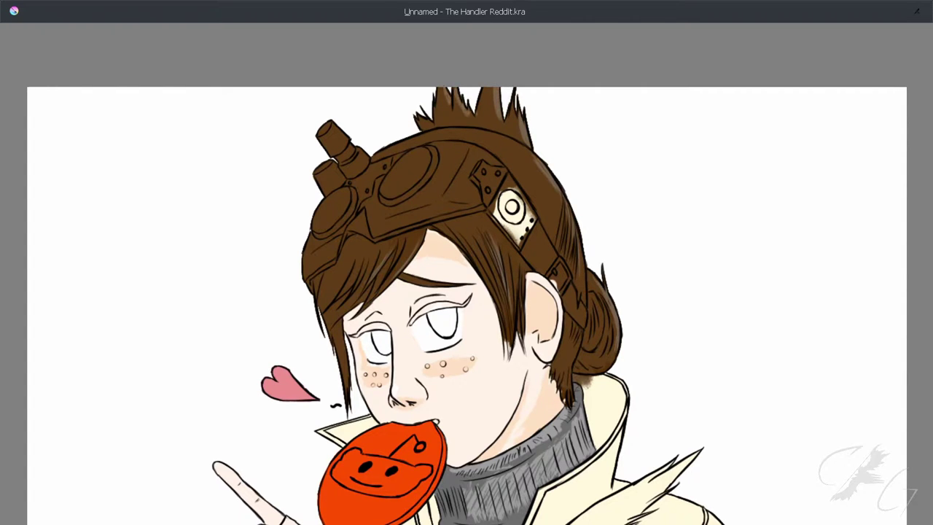
pyautogui.rightClick(496, 250)
pyautogui.rightClick(552, 183)
pyautogui.rightClick(373, 270)
pyautogui.rightClick(373, 270)
pyautogui.rightClick(351, 267)
# With the interface showing, pick dark brown and paint shadow patches across the goggles and lens
pyautogui.press('Tab')
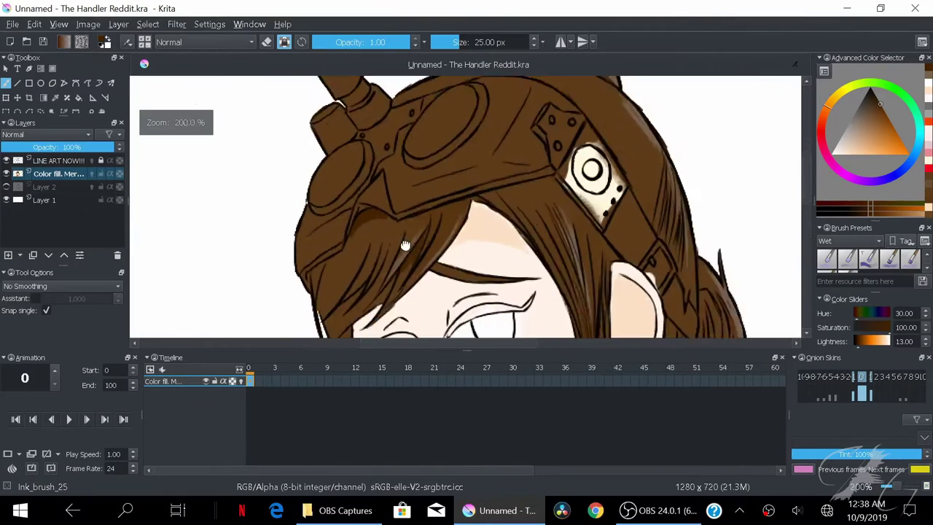
pyautogui.click(864, 106)
pyautogui.press('6')
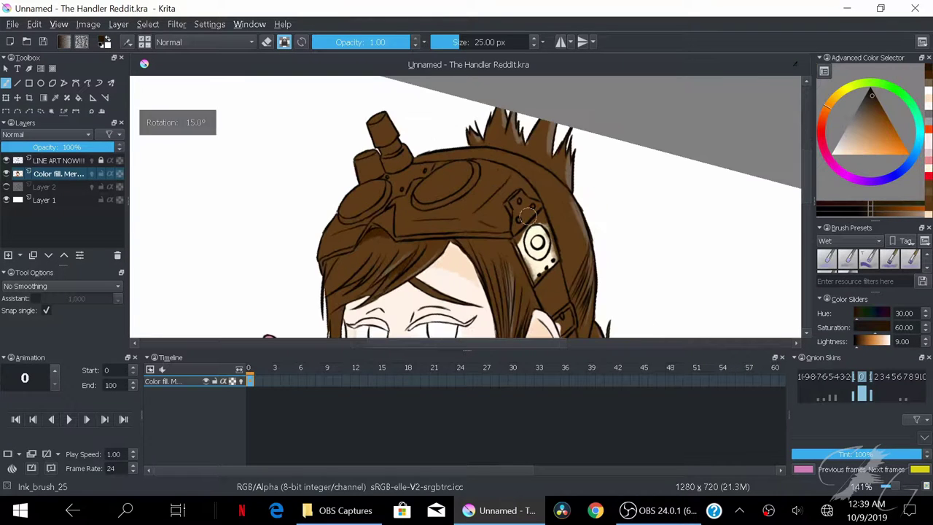
pyautogui.click(870, 96)
pyautogui.press('6')
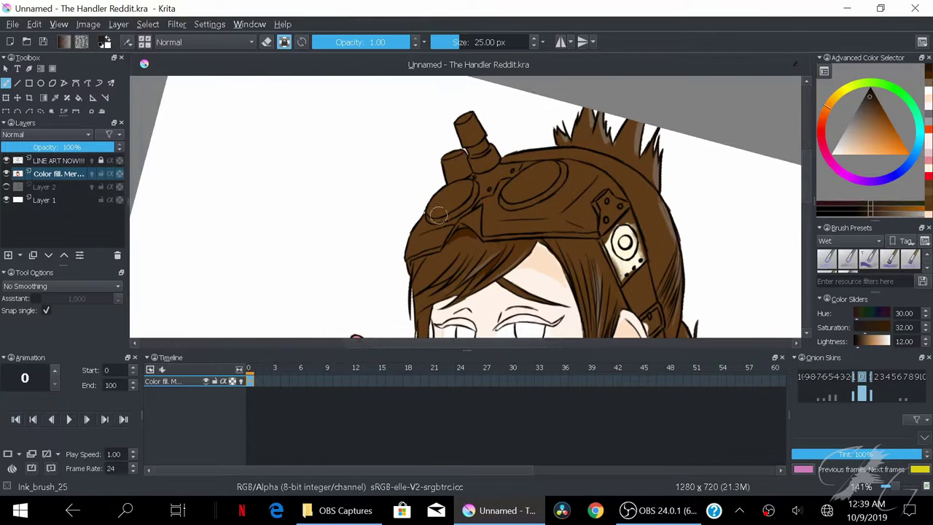
pyautogui.scroll(1, 599, 190)
pyautogui.moveTo(600, 190); pyautogui.dragTo(540, 218)
pyautogui.moveTo(492, 167); pyautogui.dragTo(485, 138)
pyautogui.press('6')
pyautogui.moveTo(482, 183); pyautogui.dragTo(472, 210)
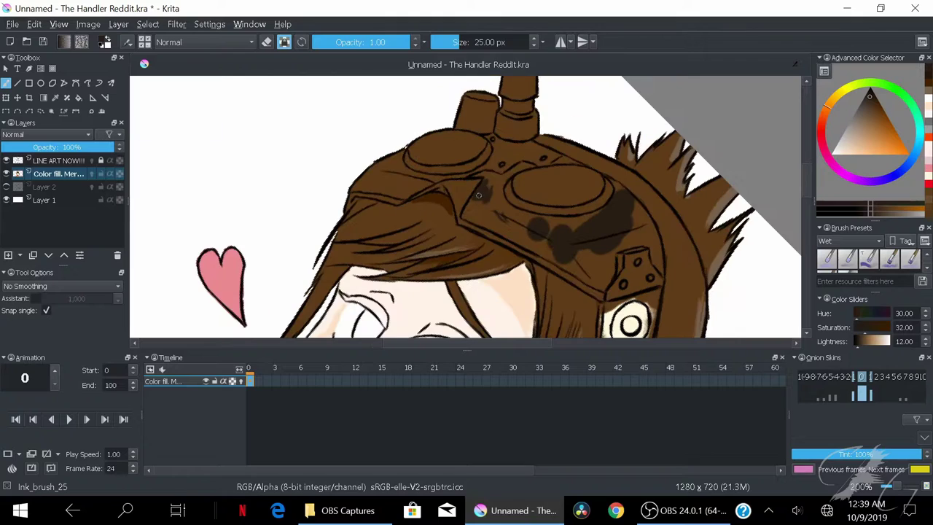
# Shade the hair beneath the goggles dark brown, then reset rotation and restore the interface
pyautogui.press('-')
pyautogui.press('Tab')
pyautogui.scroll(2, 375, 209)
pyautogui.press('6')
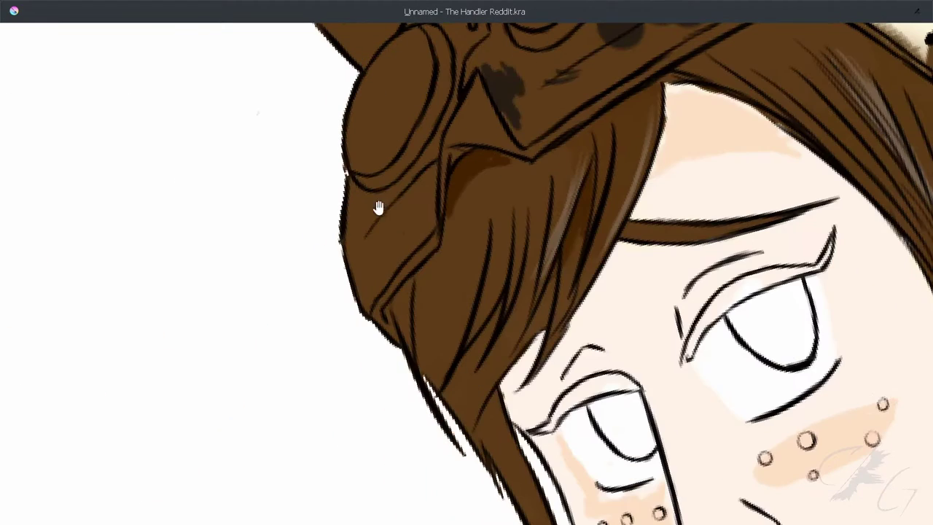
pyautogui.moveTo(399, 241)
pyautogui.mouseDown()
pyautogui.moveTo(433, 186)
pyautogui.moveTo(387, 212)
pyautogui.moveTo(418, 221)
pyautogui.moveTo(371, 273)
pyautogui.mouseUp()
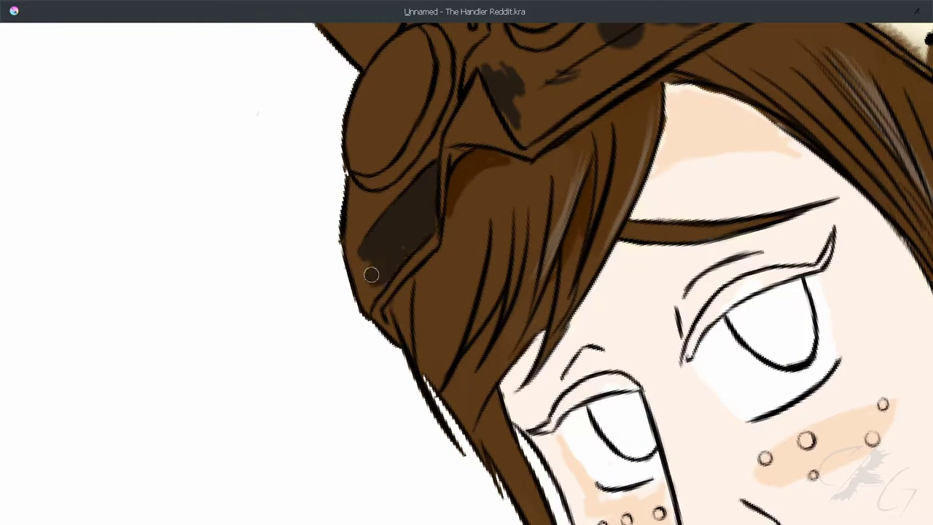
pyautogui.scroll(5, 370, 314)
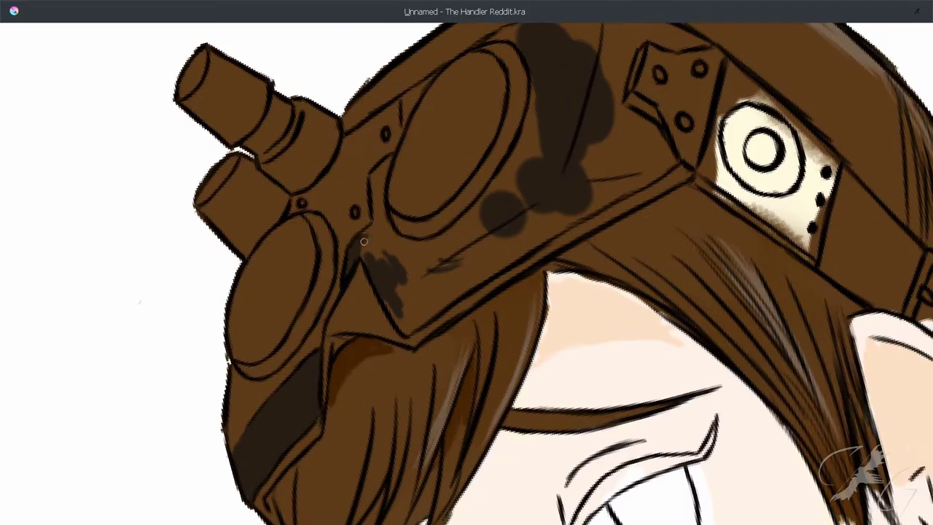
pyautogui.press('-')
pyautogui.press('5')
pyautogui.press('Tab')
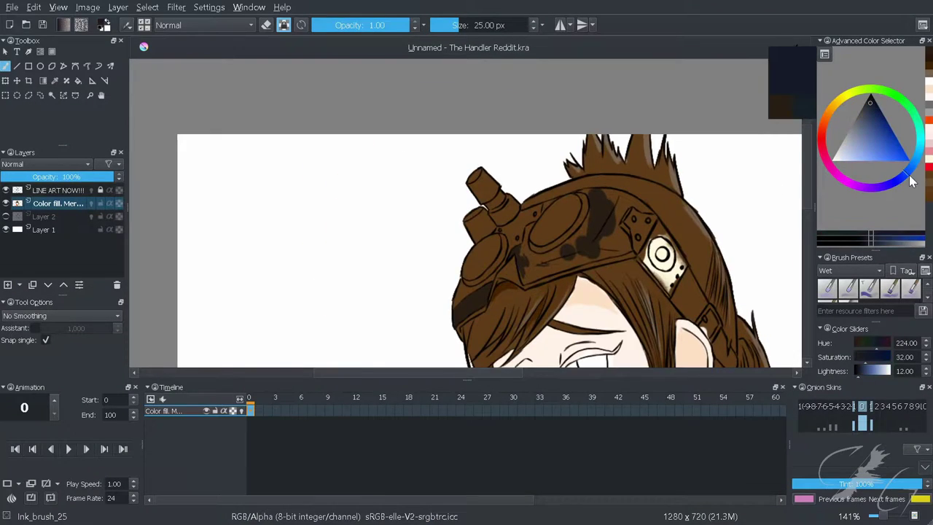
# Zoom in closely and paint navy (H224 S32 L12) beside, below and around the goggle lens
pyautogui.press('+')
pyautogui.press('+')
pyautogui.press('+')
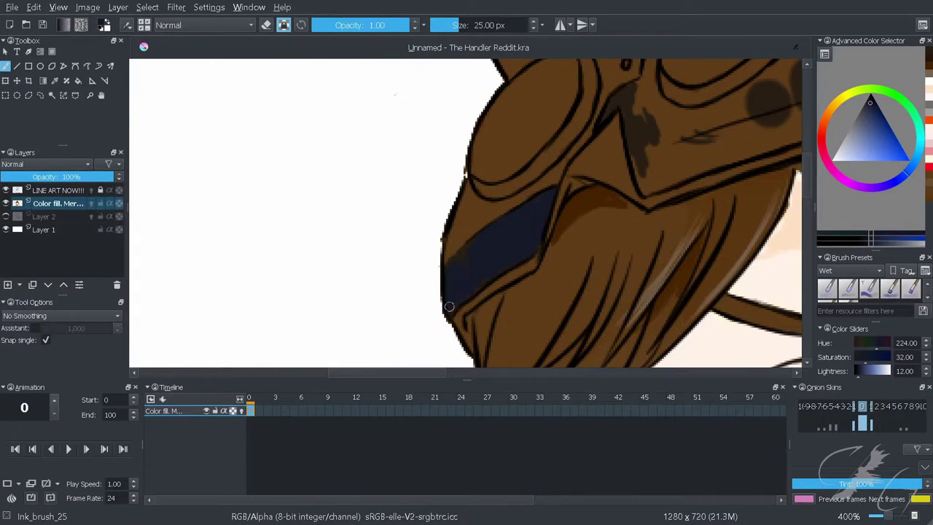
pyautogui.scroll(3, 449, 307)
pyautogui.scroll(2, 484, 173)
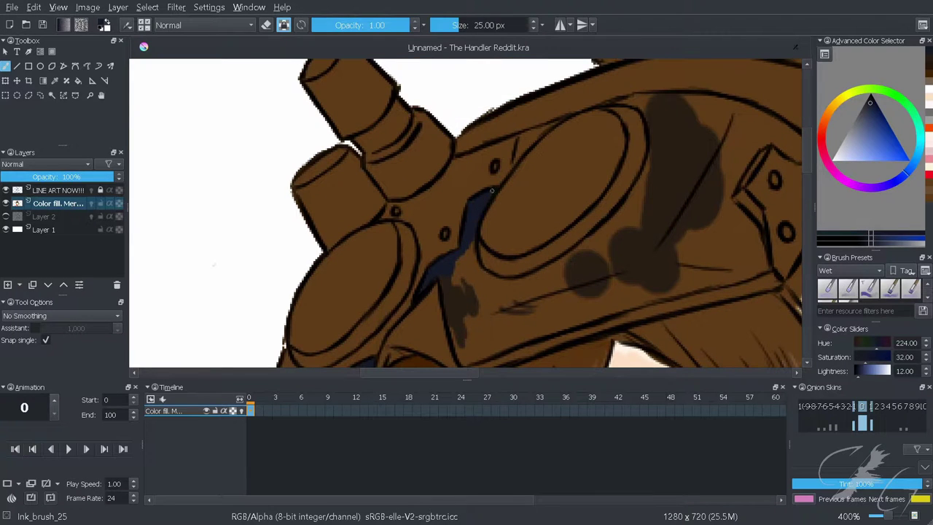
pyautogui.moveTo(474, 244)
pyautogui.mouseDown()
pyautogui.moveTo(447, 301)
pyautogui.moveTo(465, 295)
pyautogui.mouseUp()
pyautogui.hscroll(2, 454, 313)
pyautogui.hscroll(3, 506, 302)
pyautogui.hscroll(2, 537, 219)
pyautogui.moveTo(525, 244)
pyautogui.mouseDown()
pyautogui.moveTo(507, 291)
pyautogui.moveTo(467, 303)
pyautogui.mouseUp()
pyautogui.scroll(-2, 525, 248)
pyautogui.hscroll(-3, 525, 248)
pyautogui.moveTo(573, 216); pyautogui.dragTo(511, 270)
pyautogui.moveTo(484, 228)
pyautogui.mouseDown()
pyautogui.moveTo(477, 316)
pyautogui.moveTo(637, 236)
pyautogui.mouseUp()
# Fill the rest of the goggle band and strap navy, then reframe the view on the band
pyautogui.hscroll(3, 637, 236)
pyautogui.moveTo(590, 256); pyautogui.dragTo(573, 178)
pyautogui.hscroll(-2, 573, 178)
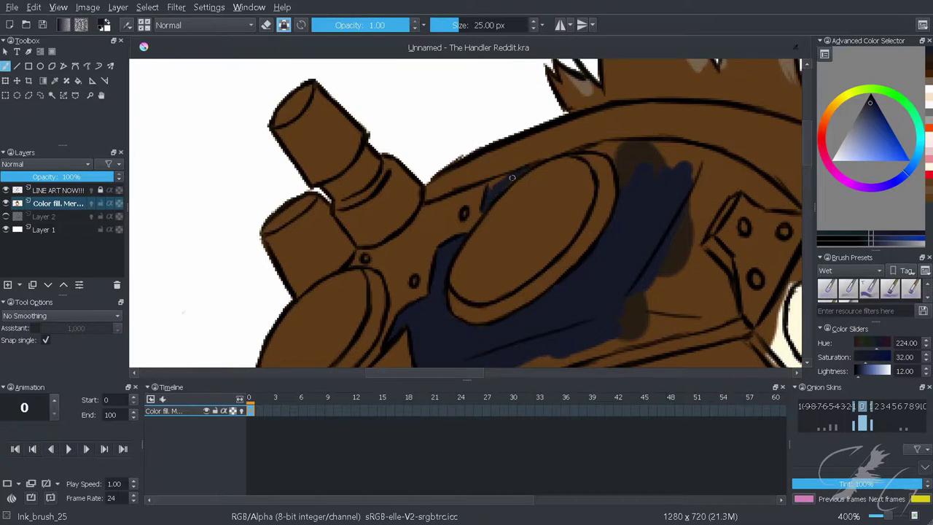
pyautogui.scroll(-3, 482, 214)
pyautogui.moveTo(554, 208); pyautogui.dragTo(517, 225)
pyautogui.hscroll(3, 474, 241)
pyautogui.moveTo(438, 241)
pyautogui.mouseDown()
pyautogui.moveTo(457, 197)
pyautogui.moveTo(525, 188)
pyautogui.mouseUp()
pyautogui.scroll(3, 525, 189)
pyautogui.moveTo(479, 260); pyautogui.dragTo(459, 204)
pyautogui.scroll(3, 459, 204)
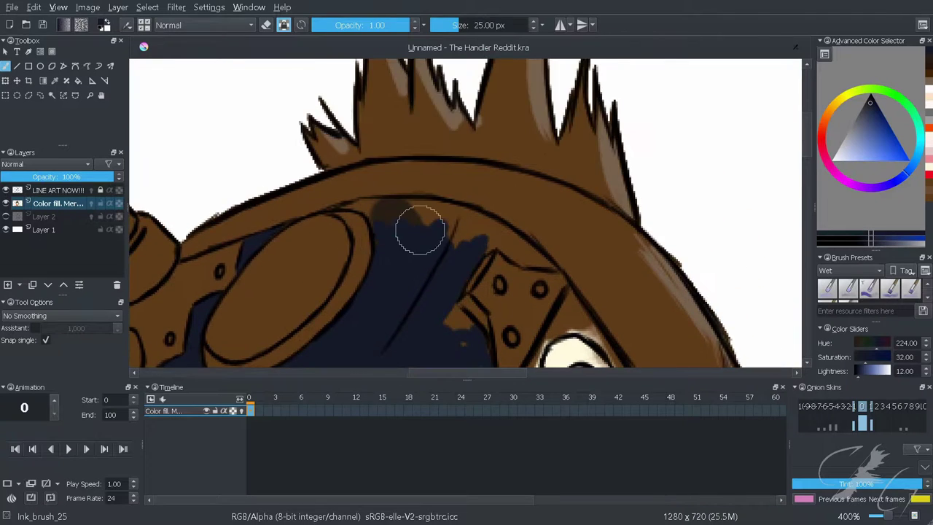
pyautogui.press('1')
pyautogui.scroll(3, 462, 239)
pyautogui.press('6')
pyautogui.press('6')
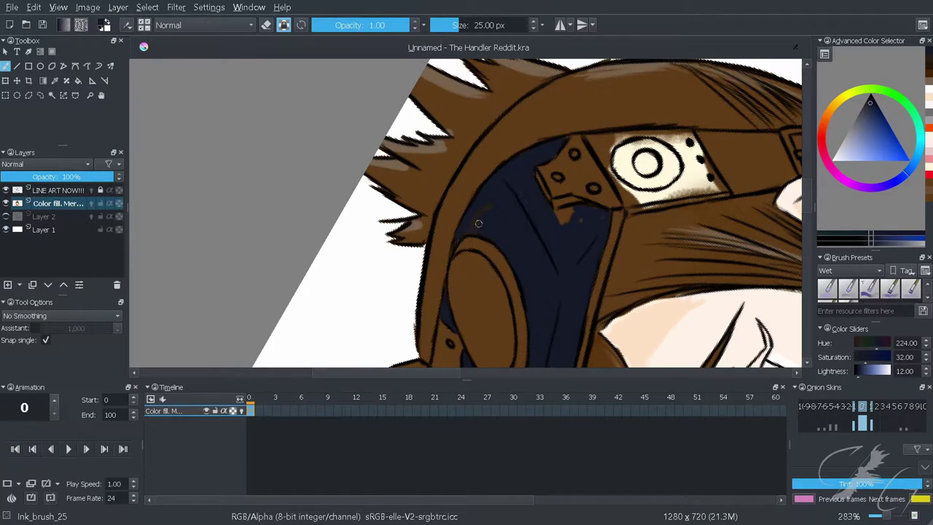
pyautogui.hscroll(3, 503, 232)
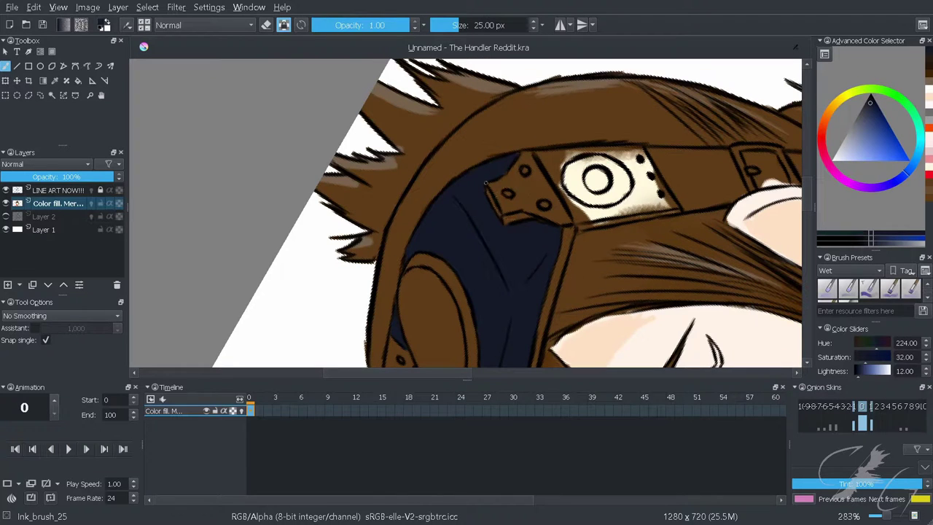
# Paint the goggle tubes and lower-left lens rim dark yellow
pyautogui.press('5')
pyautogui.scroll(-3, 467, 219)
pyautogui.click(846, 95)
pyautogui.click(892, 132)
pyautogui.scroll(3, 516, 175)
pyautogui.moveTo(519, 164); pyautogui.dragTo(513, 188)
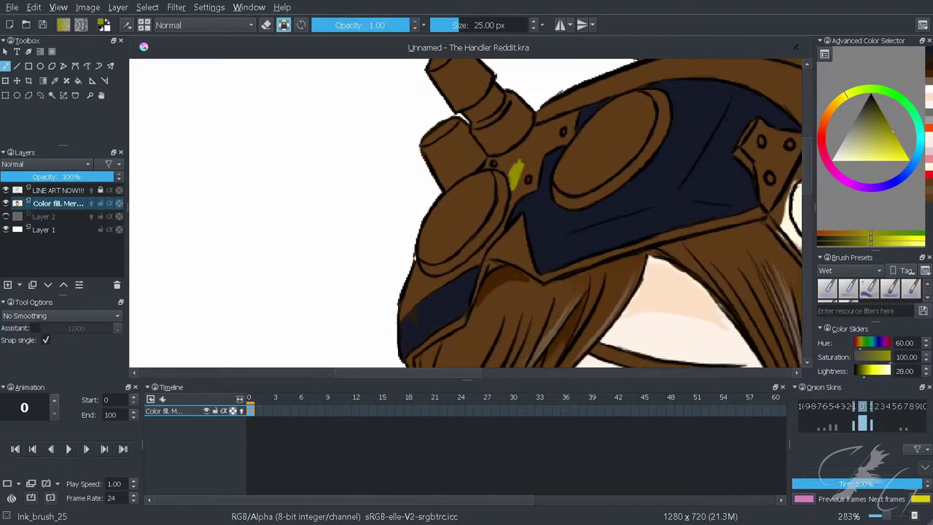
pyautogui.moveTo(510, 146); pyautogui.dragTo(482, 110)
pyautogui.moveTo(445, 146)
pyautogui.mouseDown()
pyautogui.moveTo(510, 234)
pyautogui.moveTo(482, 292)
pyautogui.mouseUp()
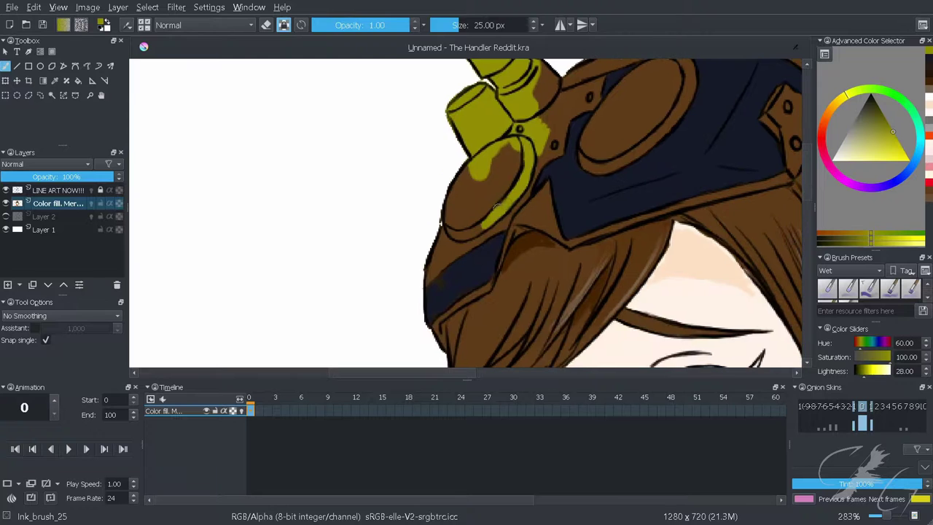
pyautogui.moveTo(451, 231)
pyautogui.mouseDown()
pyautogui.moveTo(431, 270)
pyautogui.moveTo(495, 212)
pyautogui.moveTo(474, 179)
pyautogui.mouseUp()
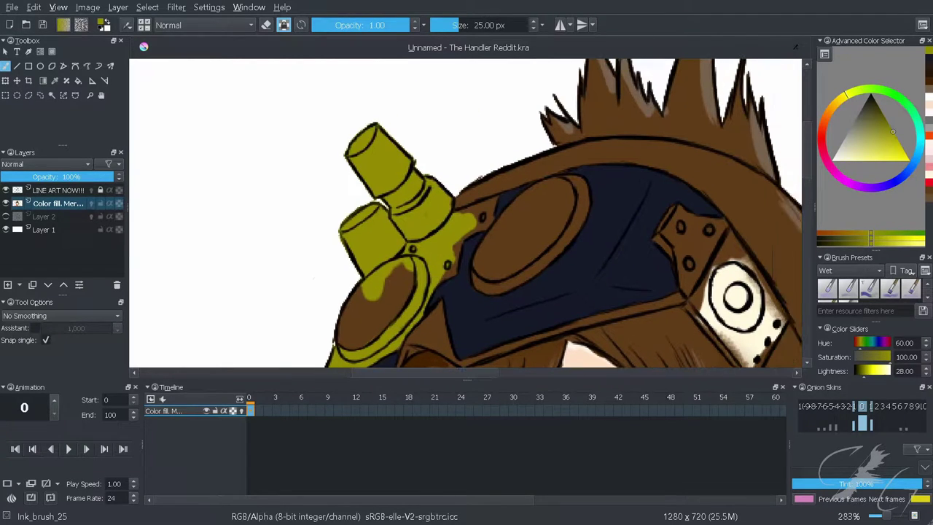
# Rotate the view and brush a light cyan shine onto the left lens
pyautogui.moveTo(456, 262); pyautogui.dragTo(474, 212)
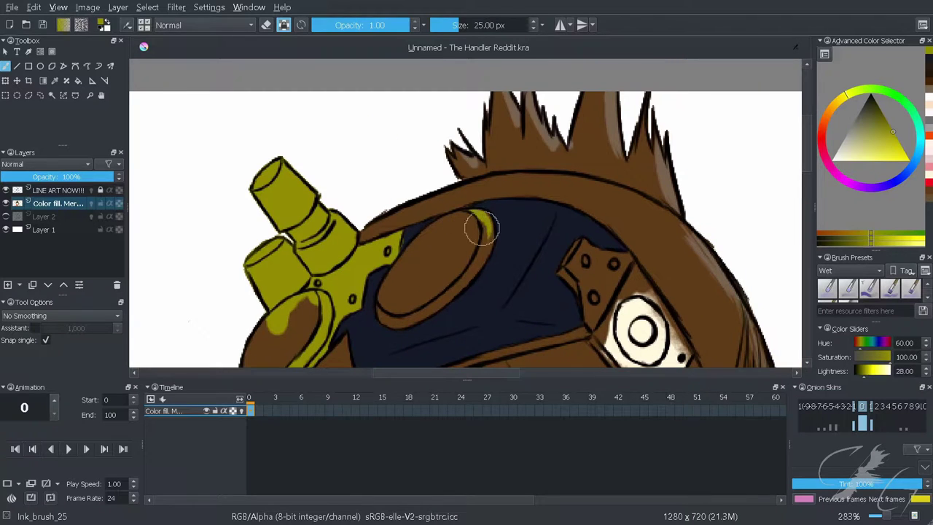
pyautogui.moveTo(461, 266)
pyautogui.mouseDown()
pyautogui.moveTo(490, 219)
pyautogui.moveTo(474, 175)
pyautogui.mouseUp()
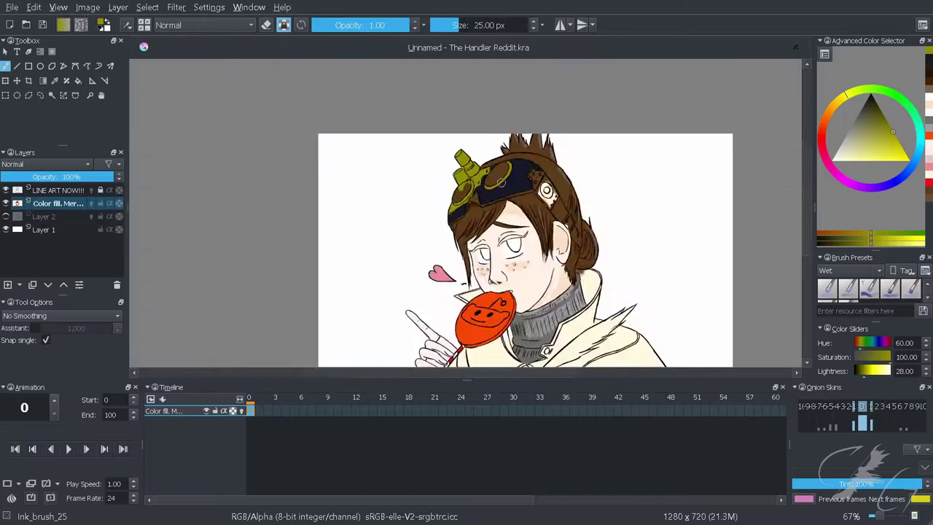
pyautogui.click(856, 143)
pyautogui.scroll(3, 437, 219)
pyautogui.moveTo(430, 262)
pyautogui.mouseDown()
pyautogui.moveTo(438, 218)
pyautogui.moveTo(397, 310)
pyautogui.mouseUp()
pyautogui.hotkey('ctrl', 'z')
# On the Color fill Merged layer, fill both goggle lenses with light blue
pyautogui.press('e')
pyautogui.click(93, 187)
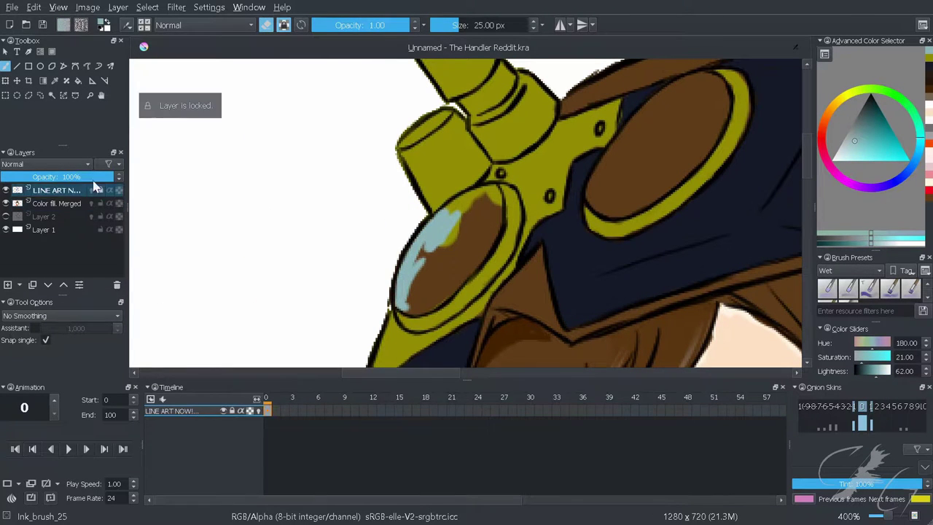
pyautogui.click(66, 203)
pyautogui.press('e')
pyautogui.moveTo(449, 244)
pyautogui.mouseDown()
pyautogui.moveTo(462, 208)
pyautogui.moveTo(421, 295)
pyautogui.moveTo(326, 365)
pyautogui.mouseUp()
pyautogui.moveTo(590, 198)
pyautogui.mouseDown()
pyautogui.moveTo(518, 241)
pyautogui.moveTo(576, 168)
pyautogui.moveTo(620, 164)
pyautogui.moveTo(602, 226)
pyautogui.moveTo(576, 258)
pyautogui.moveTo(525, 288)
pyautogui.moveTo(566, 257)
pyautogui.mouseUp()
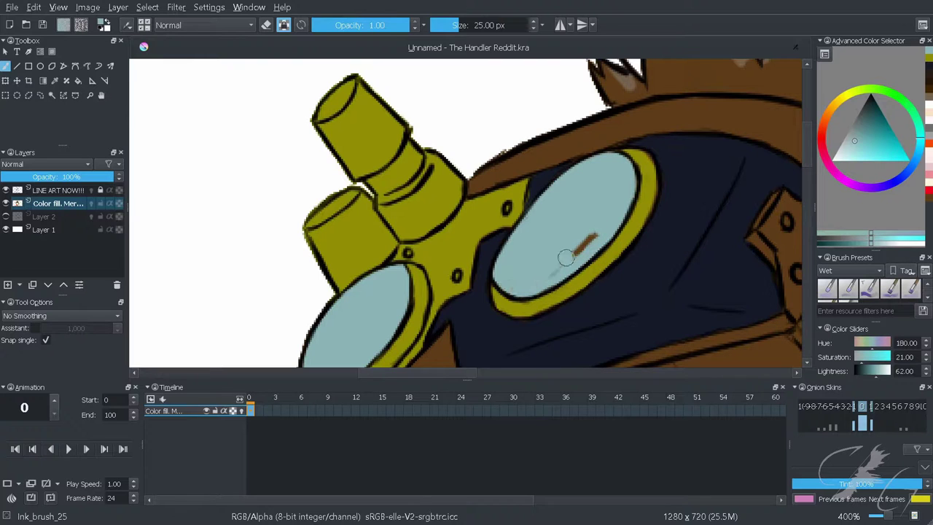
# Try a lighter highlight stroke on the right lens, then undo it
pyautogui.scroll(-2, 526, 227)
pyautogui.click(837, 160)
pyautogui.scroll(2, 605, 117)
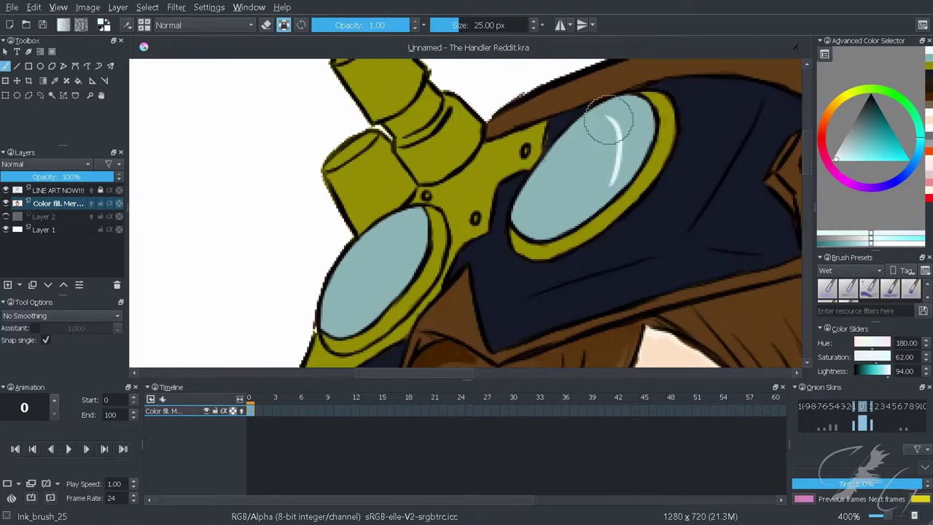
pyautogui.moveTo(611, 179); pyautogui.dragTo(610, 114)
pyautogui.hotkey('ctrl', 'z')
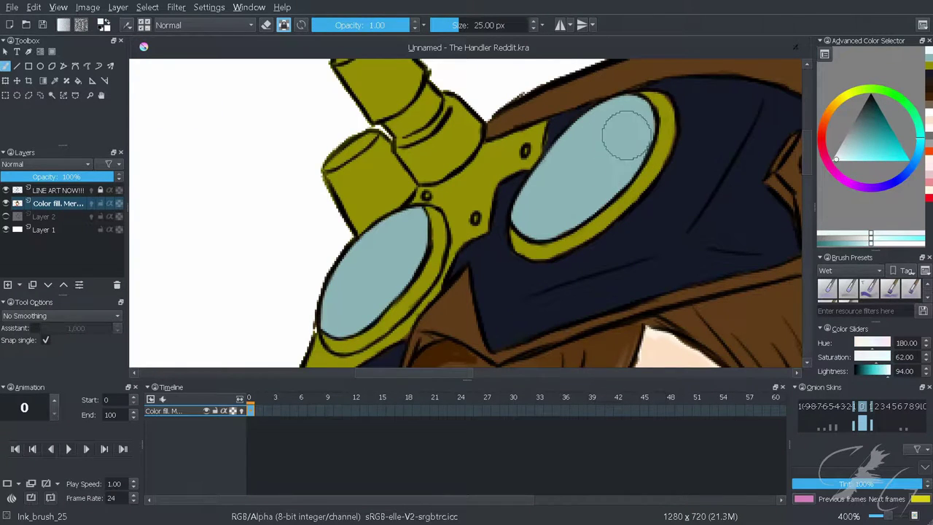
# Pick a pale orange and paint faint blush beside the freckles, adjusting its shade
pyautogui.scroll(-3, 438, 212)
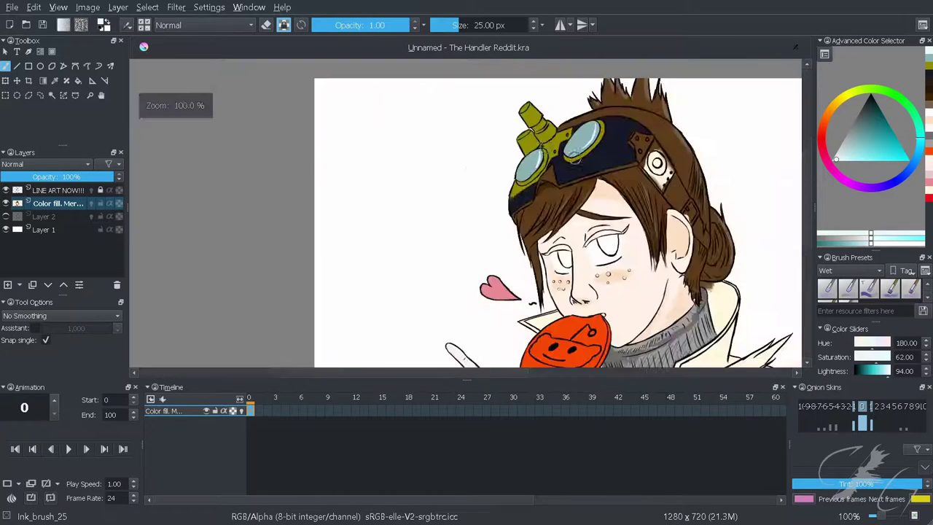
pyautogui.scroll(3, 363, 196)
pyautogui.scroll(-3, 362, 196)
pyautogui.scroll(2, 439, 215)
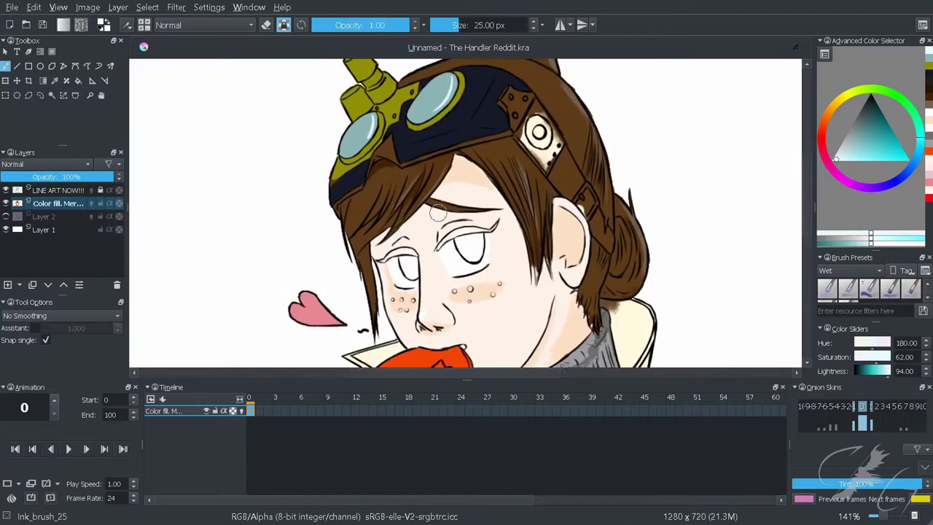
pyautogui.keyDown('ctrl'); pyautogui.click(438, 215); pyautogui.keyUp('ctrl')
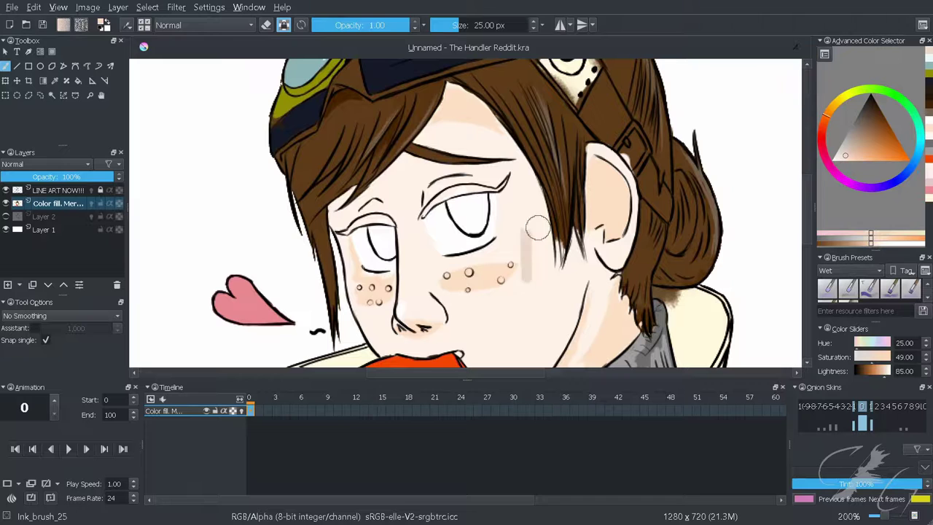
pyautogui.click(846, 162)
pyautogui.moveTo(536, 259); pyautogui.dragTo(536, 303)
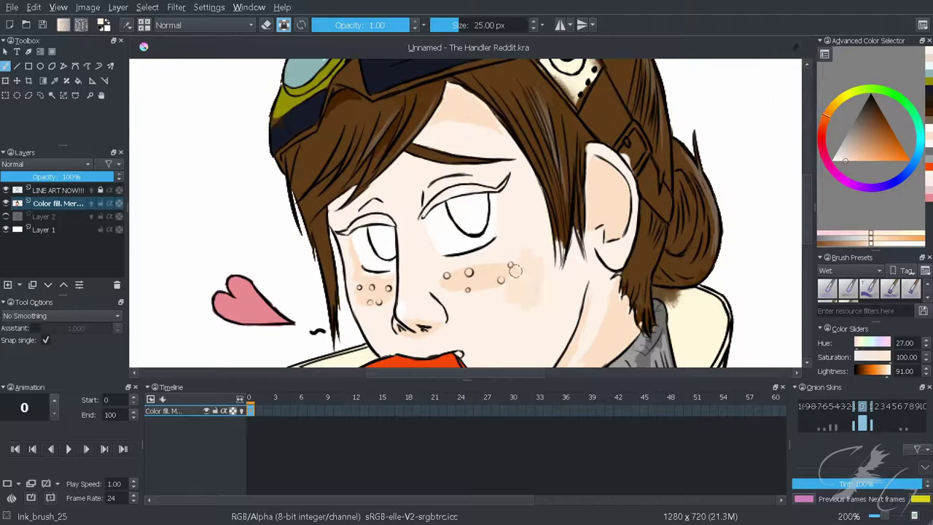
pyautogui.scroll(-5, 435, 289)
pyautogui.scroll(5, 528, 276)
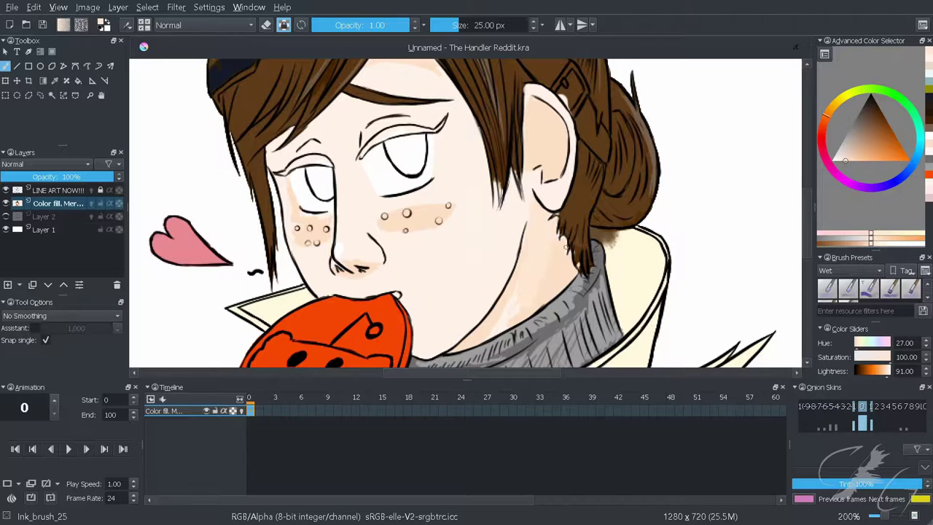
pyautogui.press('k')
pyautogui.press('l')
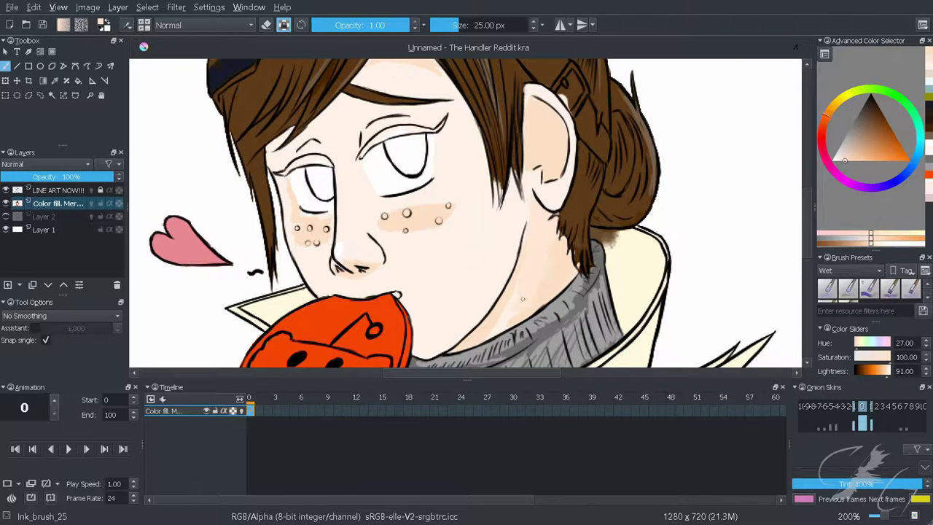
# Shift the view across the face and add a pink blush stroke on the cheek
pyautogui.moveTo(548, 278); pyautogui.dragTo(508, 262)
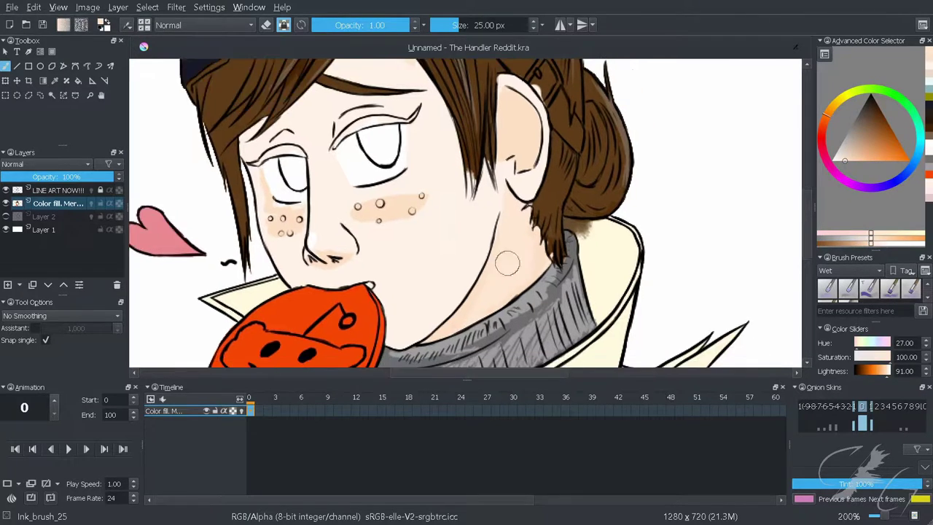
pyautogui.moveTo(440, 310); pyautogui.dragTo(428, 278)
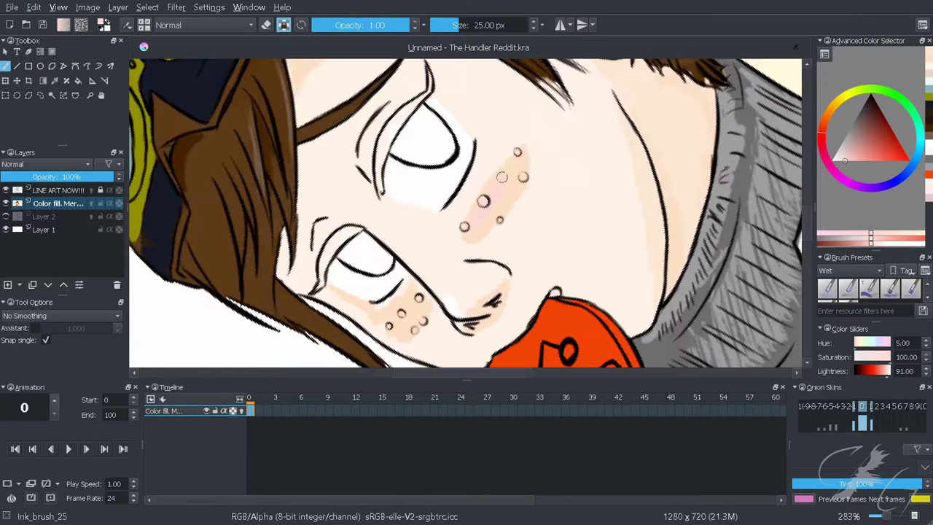
pyautogui.moveTo(511, 157); pyautogui.dragTo(473, 227)
pyautogui.scroll(-3, 492, 195)
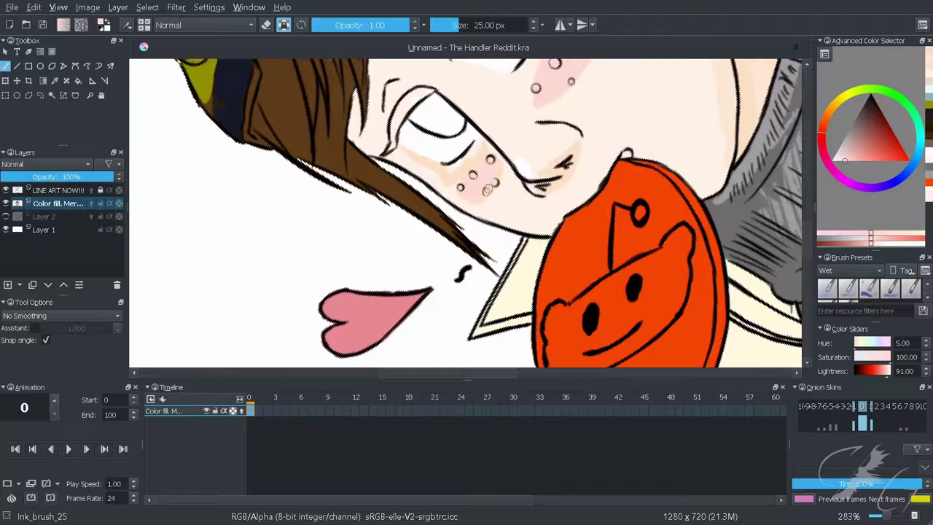
pyautogui.moveTo(466, 219)
pyautogui.mouseDown()
pyautogui.moveTo(423, 250)
pyautogui.moveTo(420, 153)
pyautogui.mouseUp()
# Pick a pale peach and tint the lip edge above the lollipop
pyautogui.keyDown('ctrl'); pyautogui.click(423, 250); pyautogui.keyUp('ctrl')
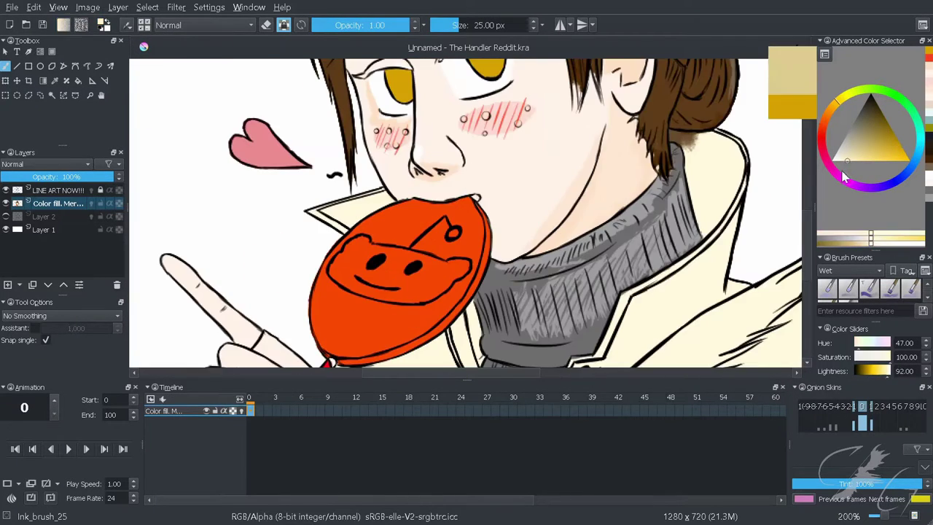
pyautogui.moveTo(446, 191); pyautogui.dragTo(511, 188)
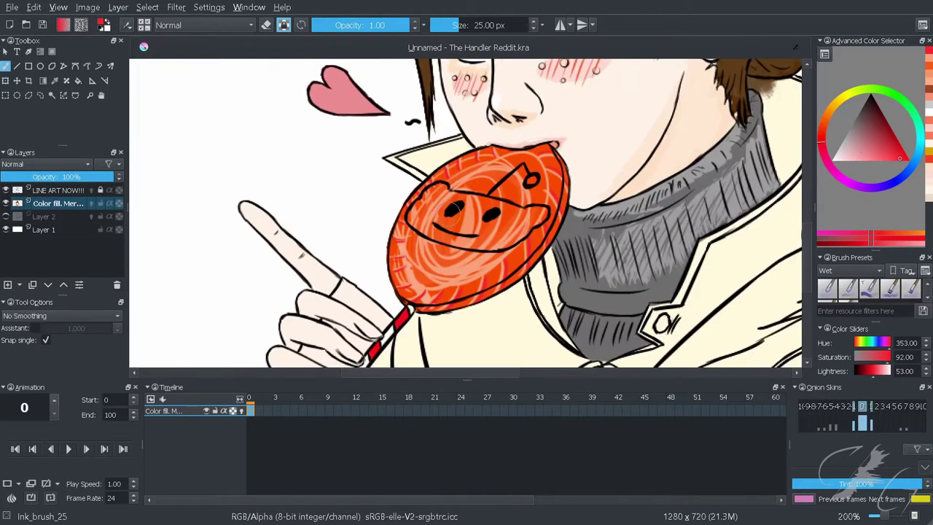
# Paint a white highlight stroke across the lollipop
pyautogui.moveTo(508, 228)
pyautogui.mouseDown()
pyautogui.moveTo(546, 211)
pyautogui.moveTo(445, 212)
pyautogui.mouseUp()
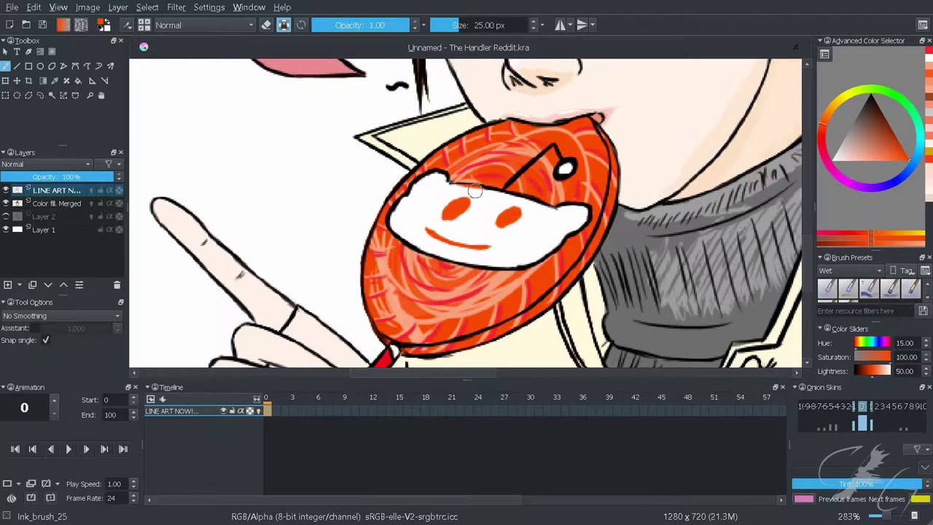
# Cover the black antenna line in orange and outline the face and antenna in dark red
pyautogui.moveTo(561, 209)
pyautogui.mouseDown()
pyautogui.moveTo(573, 178)
pyautogui.moveTo(408, 219)
pyautogui.moveTo(583, 233)
pyautogui.moveTo(590, 206)
pyautogui.mouseUp()
pyautogui.keyDown('ctrl'); pyautogui.click(583, 197); pyautogui.keyUp('ctrl')
pyautogui.moveTo(511, 181)
pyautogui.mouseDown()
pyautogui.moveTo(558, 150)
pyautogui.moveTo(569, 179)
pyautogui.mouseUp()
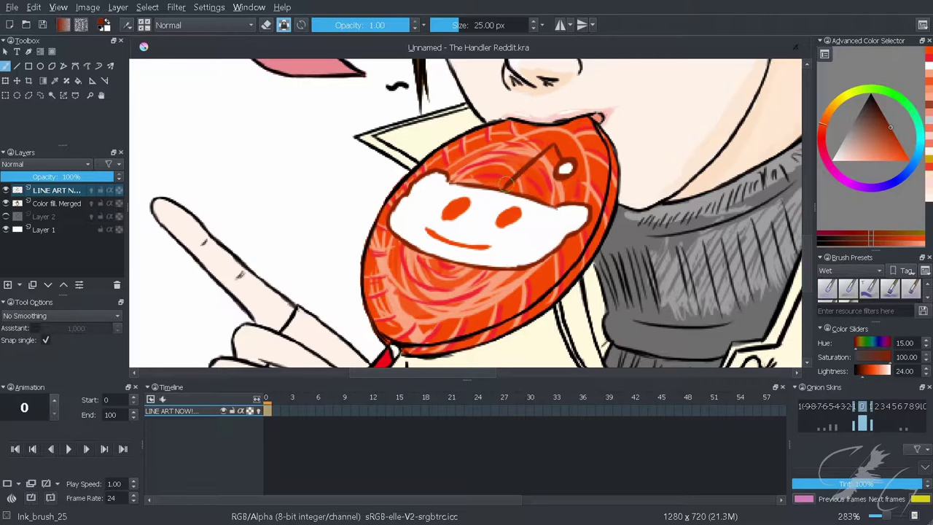
pyautogui.keyDown('ctrl'); pyautogui.click(488, 252); pyautogui.keyUp('ctrl')
# Stroke a white highlight along the lollipop's right rim, then zoom out to check the drawing
pyautogui.moveTo(517, 217); pyautogui.dragTo(508, 201)
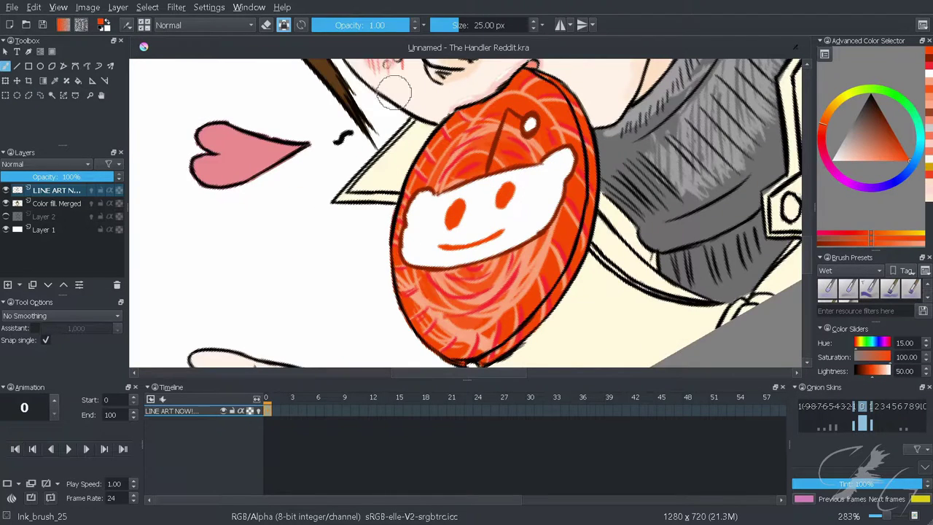
pyautogui.keyDown('ctrl'); pyautogui.click(537, 209); pyautogui.keyUp('ctrl')
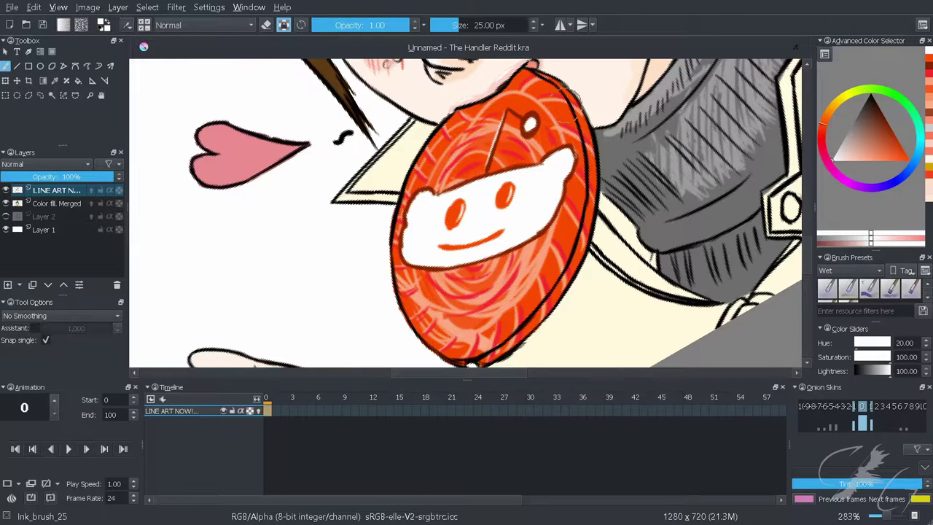
pyautogui.hotkey('ctrl', 'z')
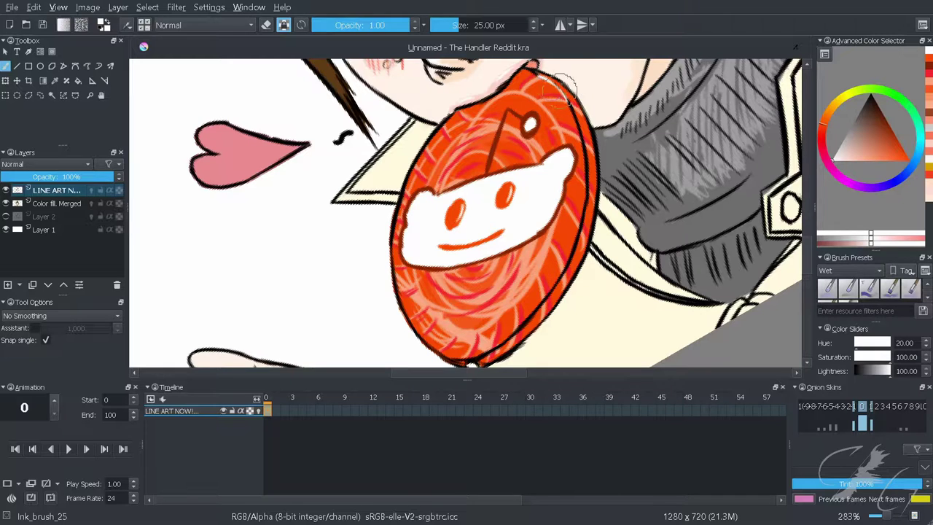
pyautogui.moveTo(562, 84)
pyautogui.mouseDown()
pyautogui.moveTo(583, 157)
pyautogui.moveTo(587, 219)
pyautogui.moveTo(576, 255)
pyautogui.mouseUp()
pyautogui.moveTo(580, 204)
pyautogui.mouseDown()
pyautogui.moveTo(528, 271)
pyautogui.moveTo(343, 219)
pyautogui.mouseUp()
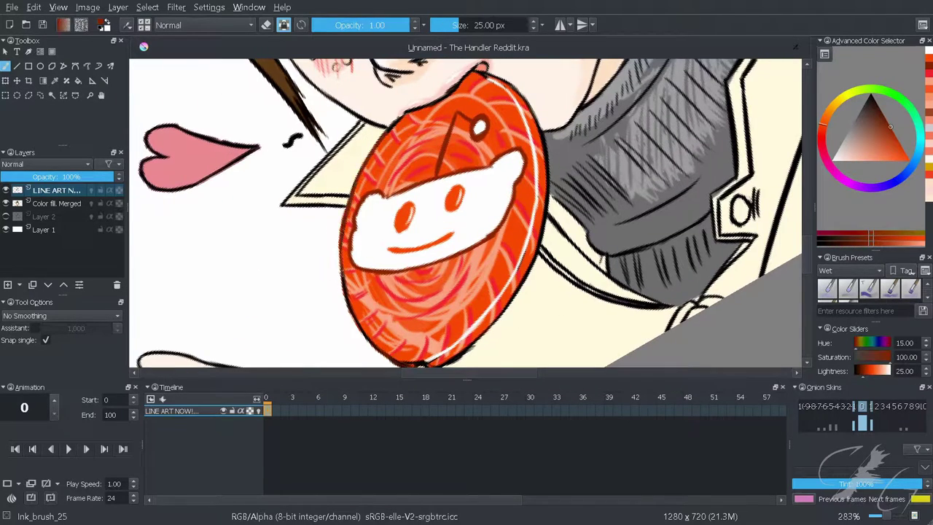
pyautogui.moveTo(368, 340); pyautogui.dragTo(328, 268)
pyautogui.moveTo(462, 232); pyautogui.dragTo(416, 324)
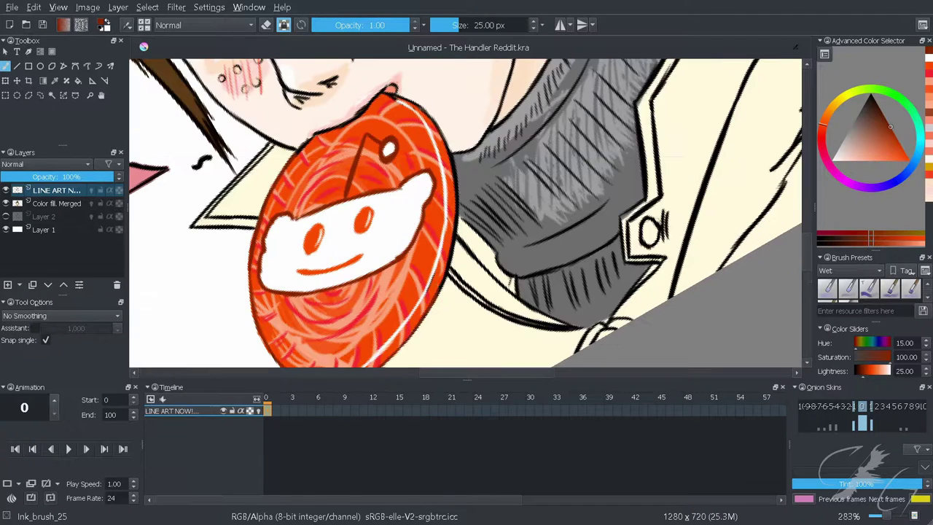
pyautogui.moveTo(454, 233); pyautogui.dragTo(375, 204)
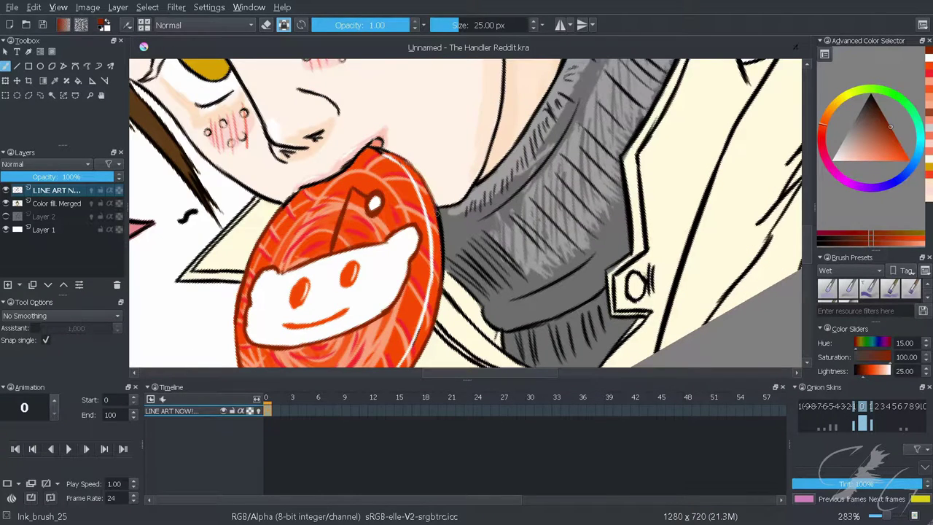
pyautogui.moveTo(467, 218); pyautogui.dragTo(408, 205)
pyautogui.scroll(-5, 384, 188)
# Erase part of the outline at the lollipop face's upper-left
pyautogui.scroll(2, 384, 187)
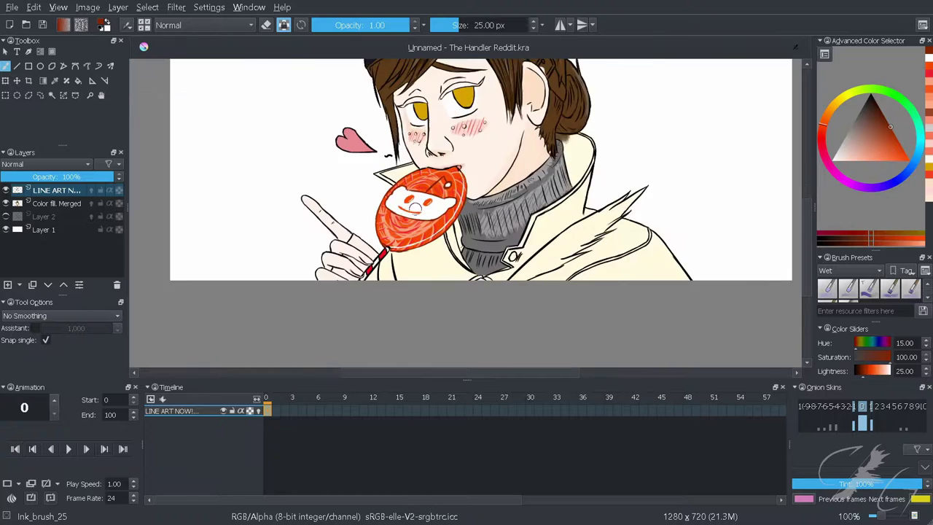
pyautogui.scroll(3, 384, 188)
pyautogui.scroll(1, 385, 187)
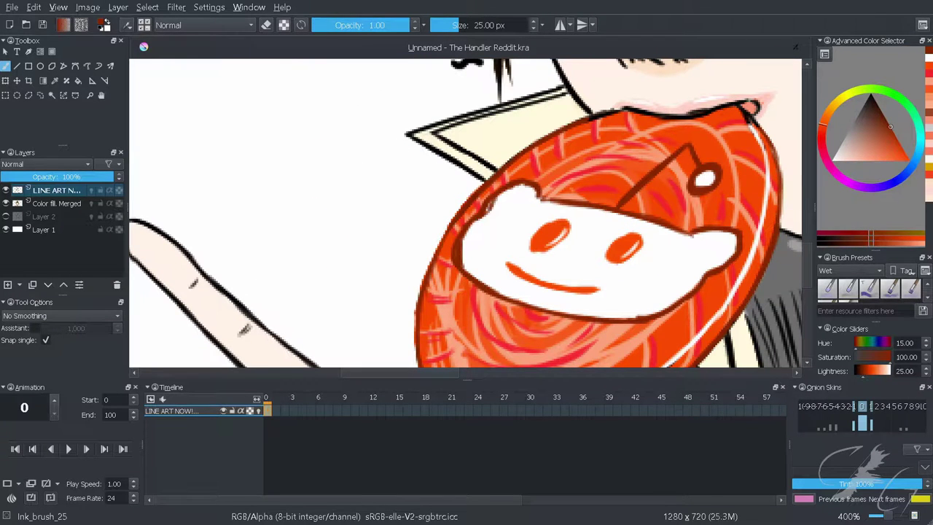
pyautogui.press('e')
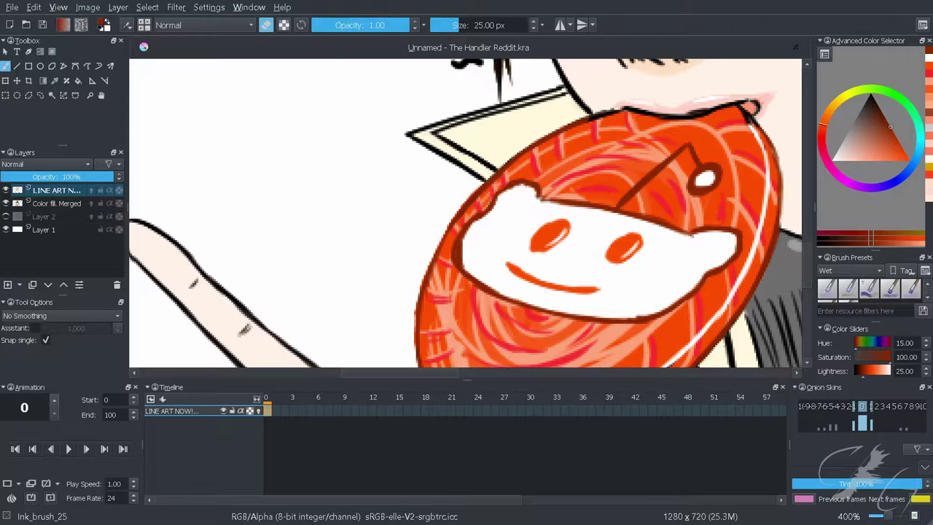
pyautogui.moveTo(503, 195); pyautogui.dragTo(458, 252)
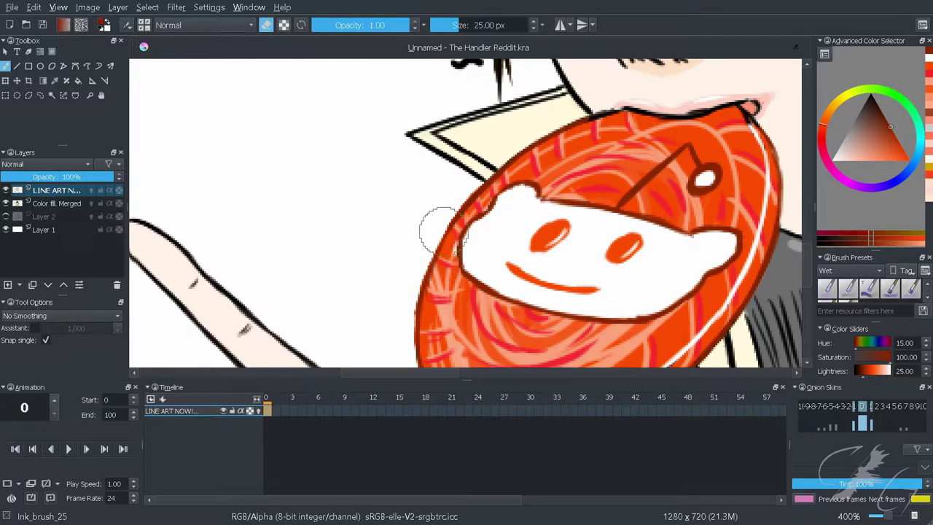
# On the Color fill Merged layer, paint over the dark diagonal line white and the antenna line pink
pyautogui.click(87, 203)
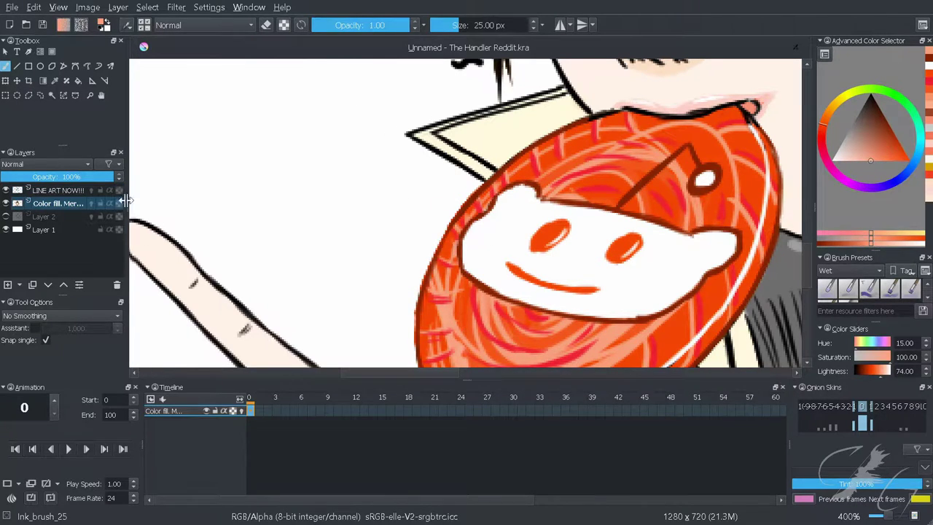
pyautogui.keyDown('ctrl'); pyautogui.click(793, 95); pyautogui.keyUp('ctrl')
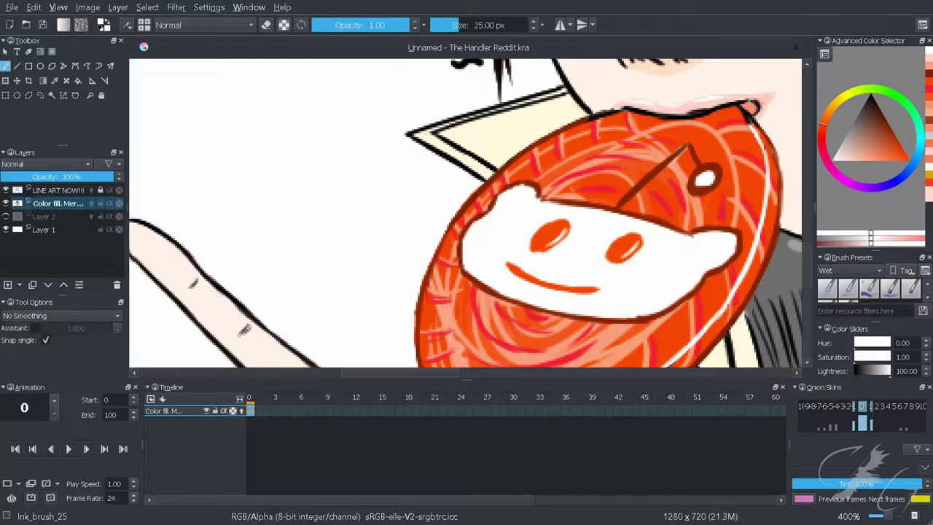
pyautogui.moveTo(686, 146); pyautogui.dragTo(616, 208)
pyautogui.keyDown('ctrl'); pyautogui.click(582, 200); pyautogui.keyUp('ctrl')
pyautogui.keyDown('ctrl'); pyautogui.click(605, 206); pyautogui.keyUp('ctrl')
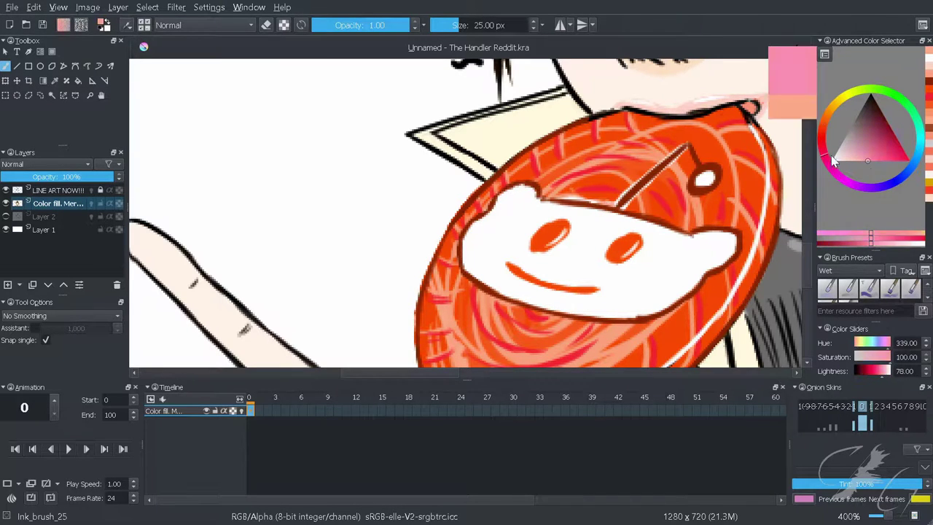
pyautogui.moveTo(605, 212); pyautogui.dragTo(652, 171)
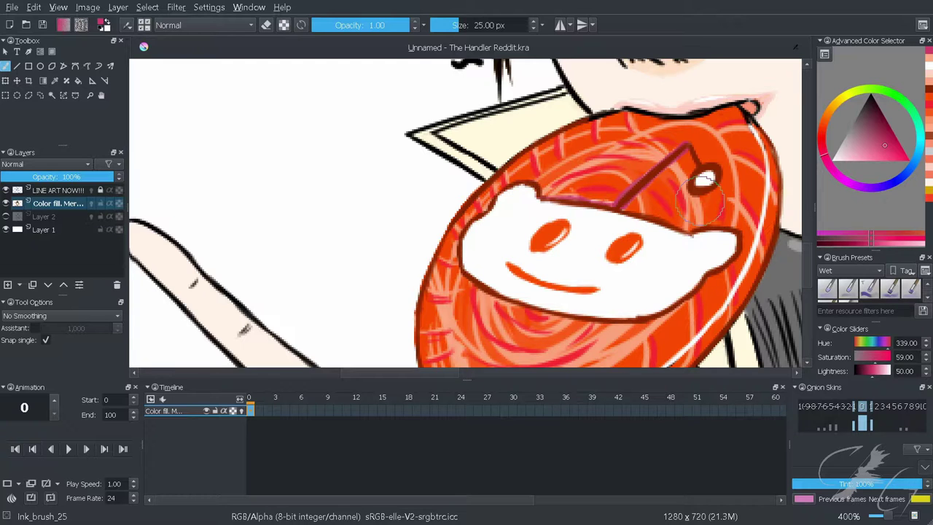
pyautogui.click(870, 160)
pyautogui.scroll(-2, 589, 313)
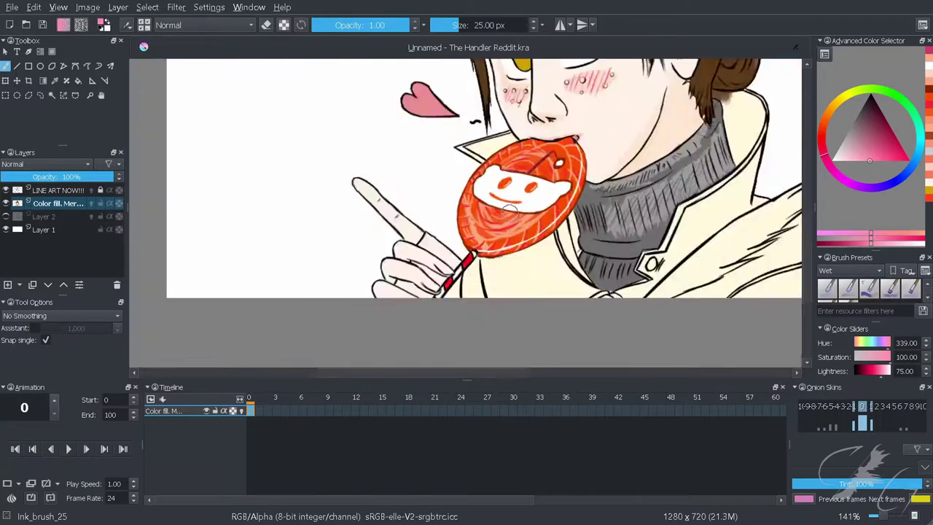
pyautogui.click(577, 189)
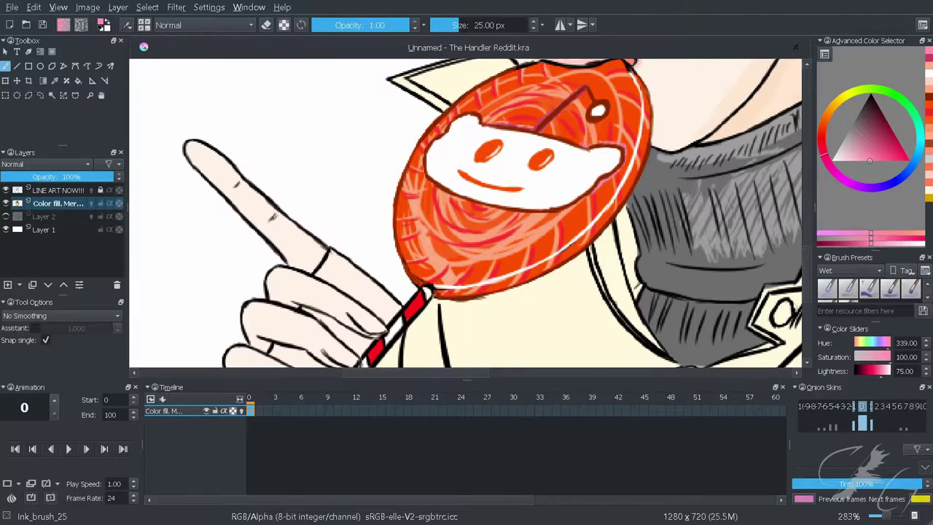
pyautogui.moveTo(554, 219); pyautogui.dragTo(400, 206)
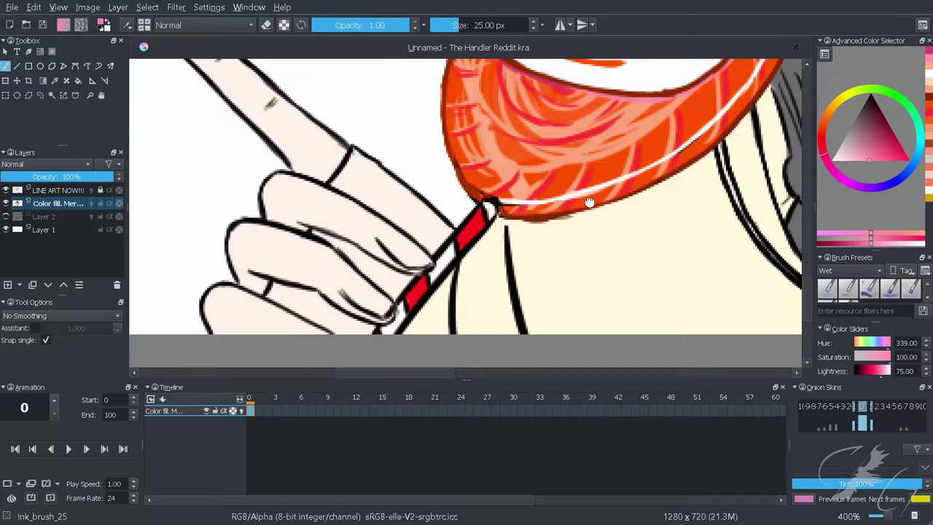
# Select the LINE ART NOW!! layer and turn on Preserve Alpha
pyautogui.click(84, 190)
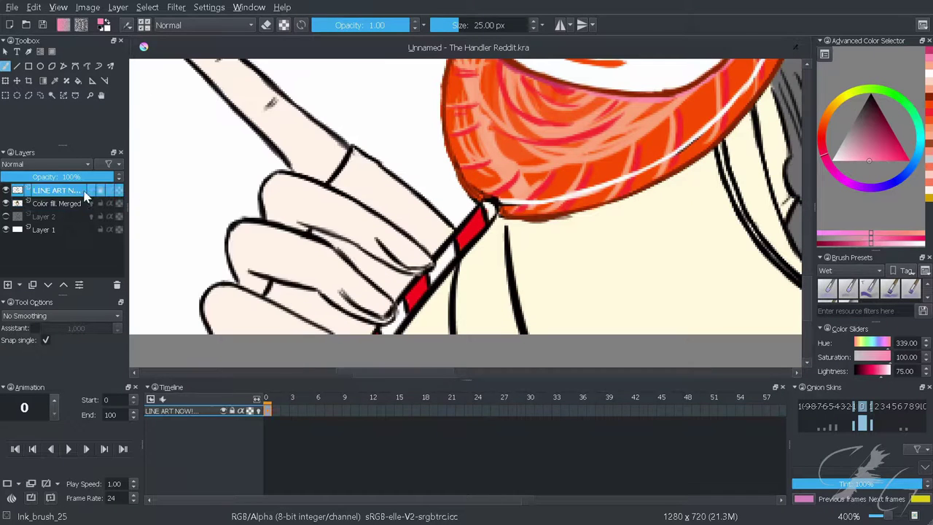
pyautogui.click(283, 25)
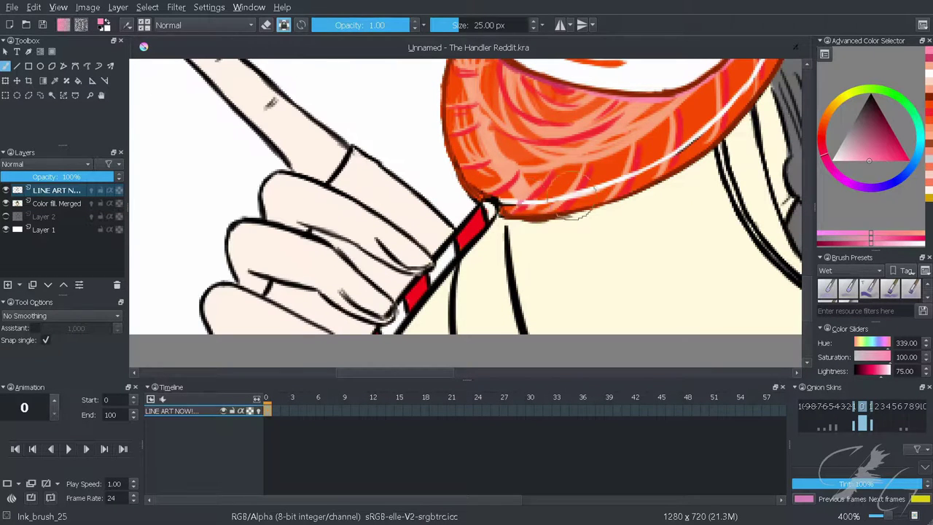
pyautogui.moveTo(575, 210); pyautogui.dragTo(577, 268)
pyautogui.keyDown('ctrl'); pyautogui.click(577, 268); pyautogui.keyUp('ctrl')
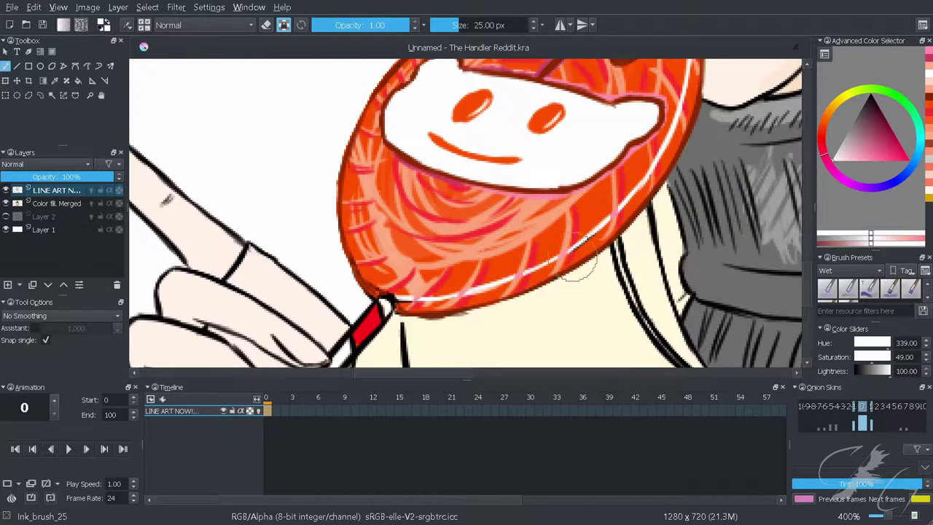
pyautogui.press('4')
pyautogui.press('4')
# Sample a dusty pink from the lollipop's streaks as the paint colour
pyautogui.scroll(1, 467, 213)
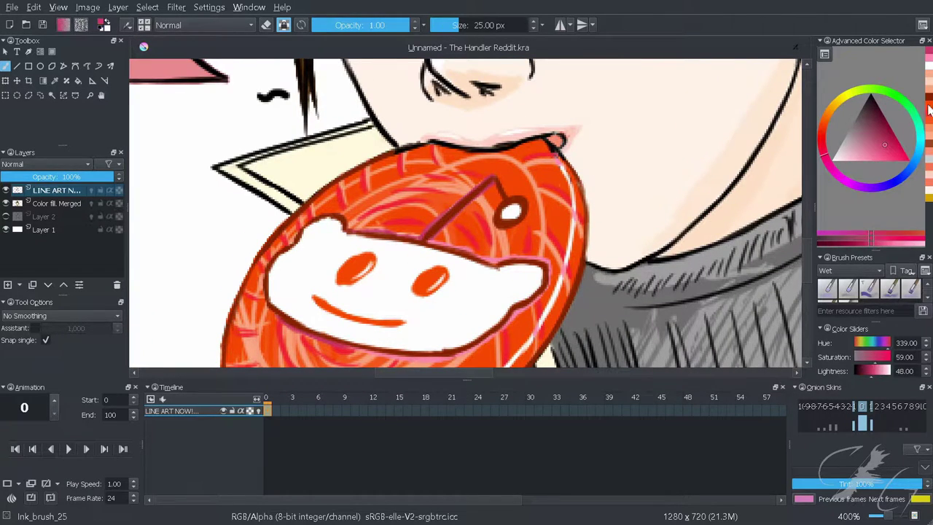
pyautogui.keyDown('ctrl'); pyautogui.click(575, 210); pyautogui.keyUp('ctrl')
pyautogui.keyDown('ctrl'); pyautogui.click(572, 270); pyautogui.keyUp('ctrl')
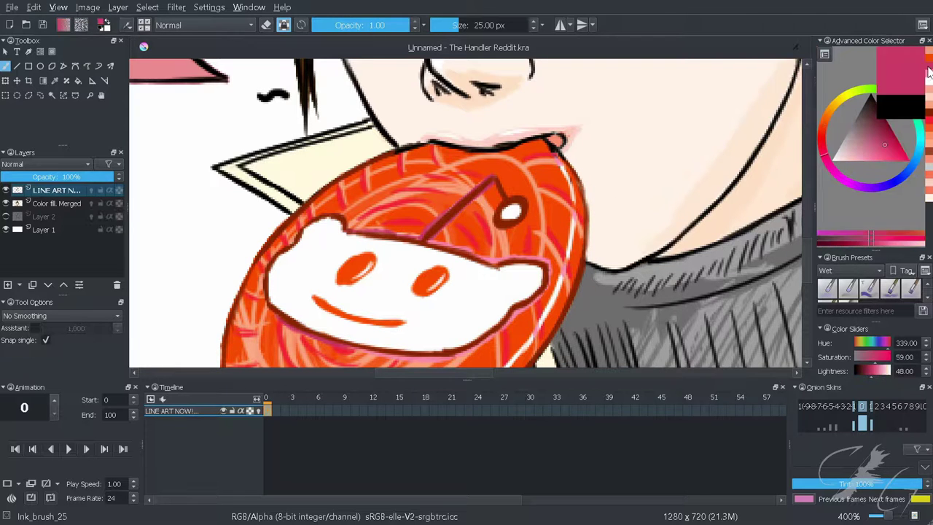
pyautogui.scroll(-2, 570, 256)
pyautogui.keyDown('ctrl'); pyautogui.click(576, 241); pyautogui.keyUp('ctrl')
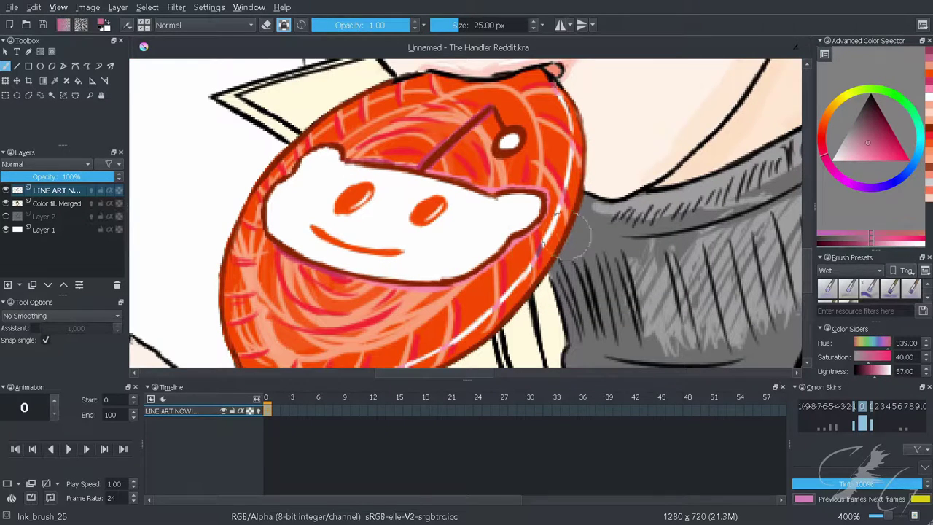
# Switch to the Color fill Merged layer
pyautogui.scroll(-2, 541, 106)
pyautogui.scroll(-1, 514, 242)
pyautogui.scroll(-1, 521, 219)
pyautogui.scroll(-1, 529, 189)
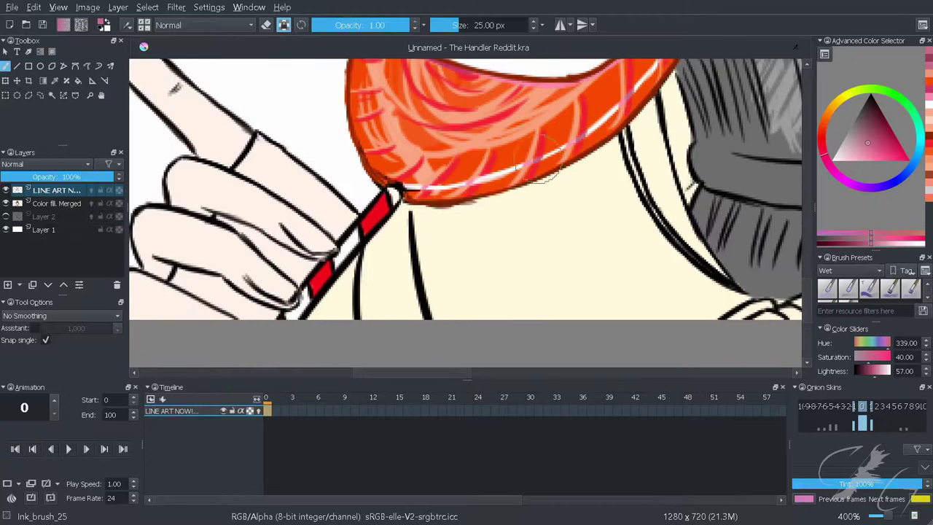
pyautogui.scroll(-1, 537, 173)
pyautogui.scroll(-1, 503, 191)
pyautogui.scroll(-4, 503, 188)
pyautogui.scroll(3, 503, 186)
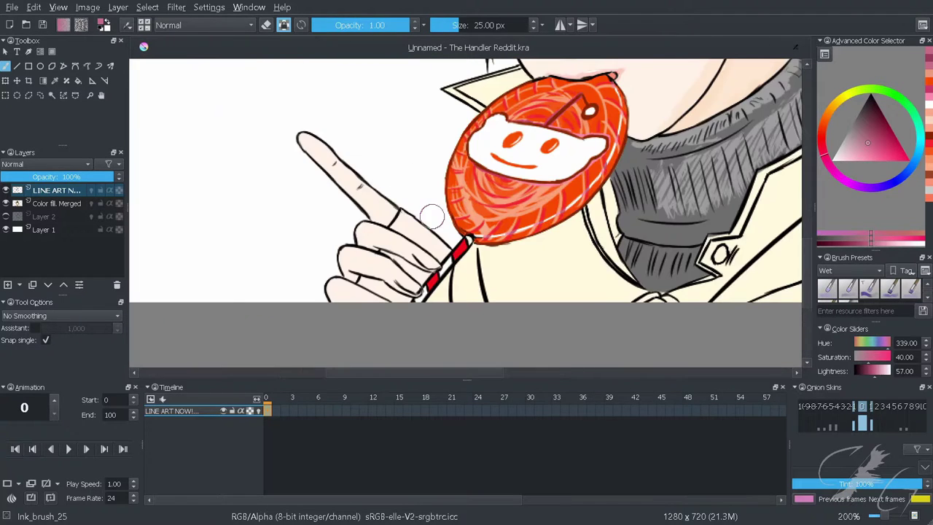
pyautogui.scroll(-3, 502, 186)
pyautogui.scroll(2, 502, 186)
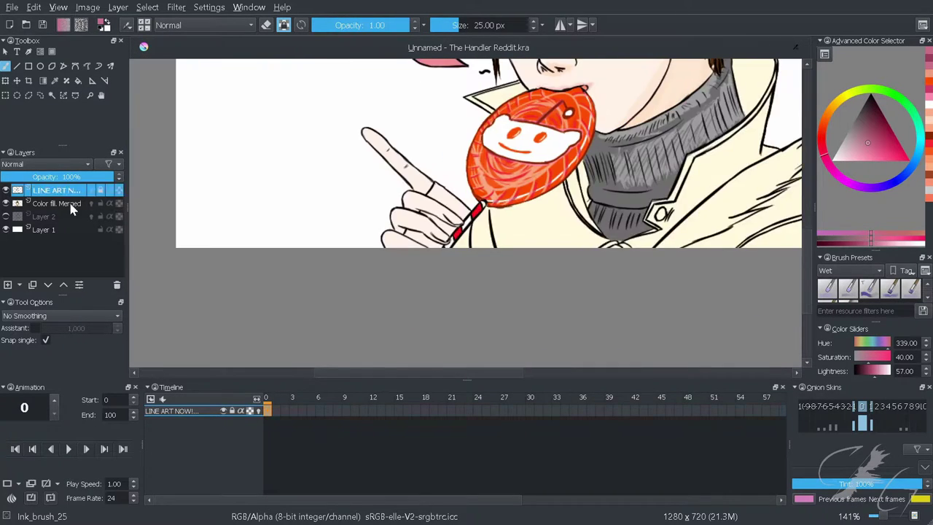
pyautogui.click(58, 203)
pyautogui.scroll(1, 422, 198)
# Paint the fingernails on the lollipop stick a deep pink
pyautogui.press('6')
pyautogui.press('6')
pyautogui.press('6')
pyautogui.scroll(1, 423, 198)
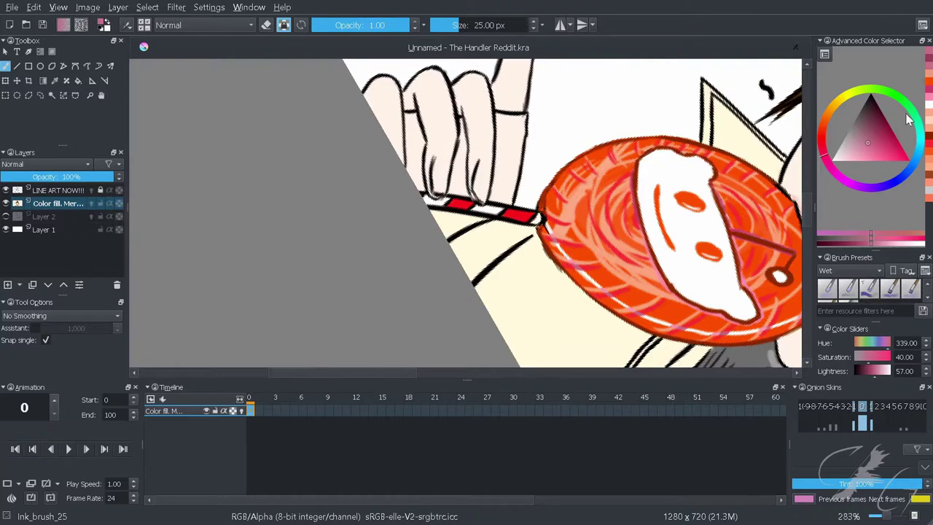
pyautogui.click(869, 160)
pyautogui.click(909, 160)
pyautogui.moveTo(434, 165); pyautogui.dragTo(440, 187)
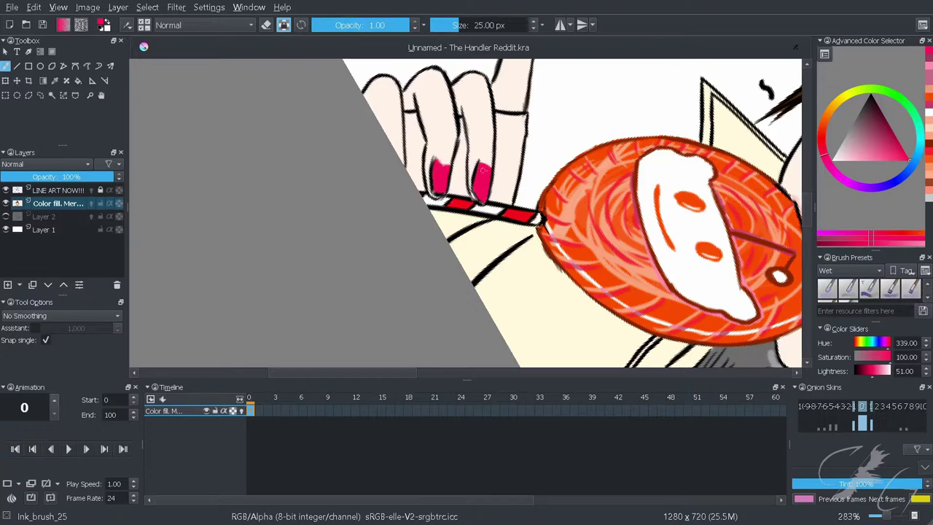
# Mix a lighter, near-white pink for the nail highlights
pyautogui.click(878, 160)
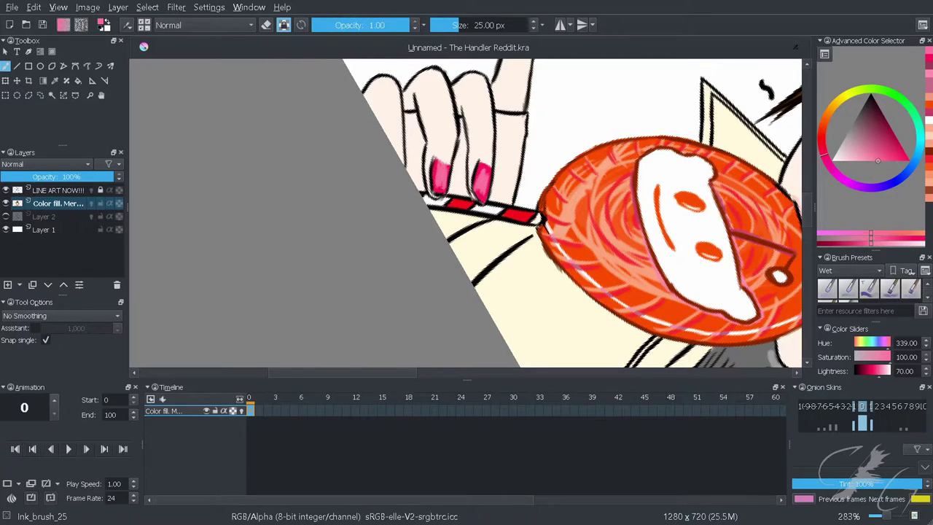
pyautogui.press('l')
pyautogui.press('l')
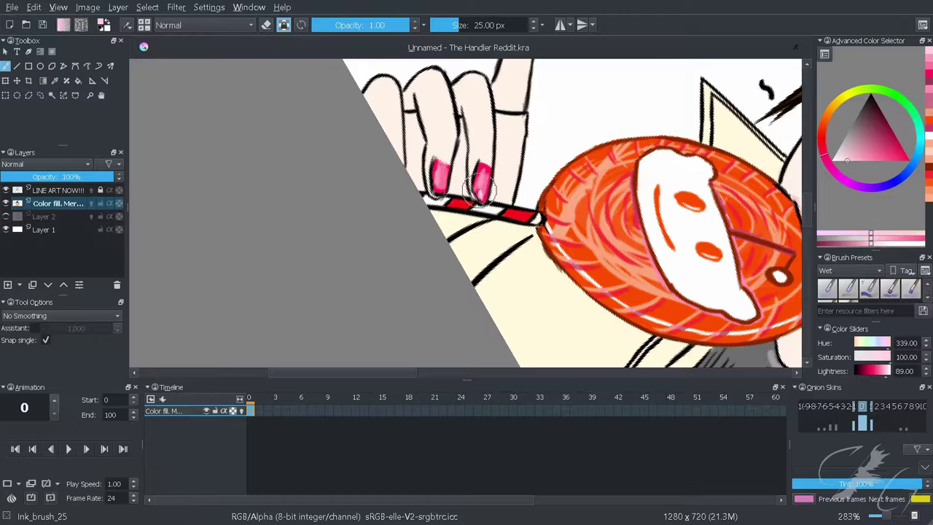
pyautogui.press('k')
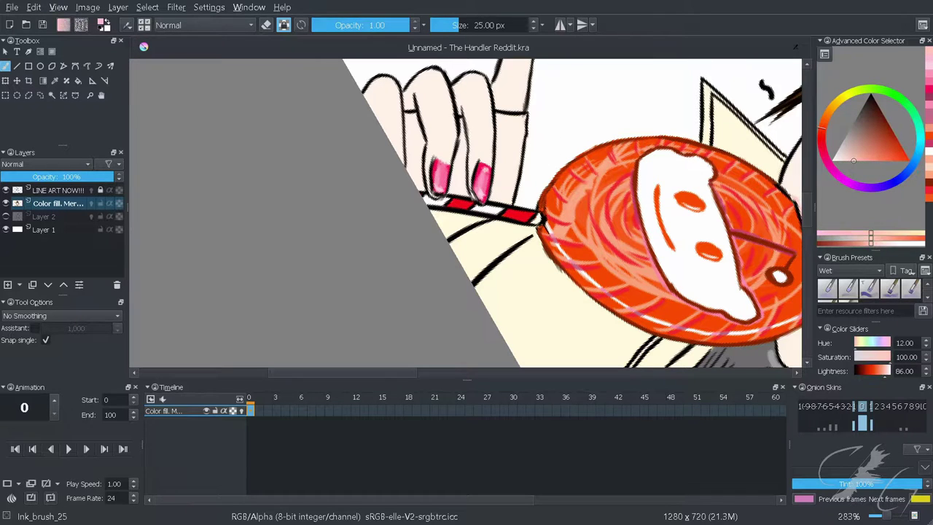
pyautogui.press('k')
pyautogui.click(826, 150)
pyautogui.moveTo(826, 150); pyautogui.dragTo(822, 142)
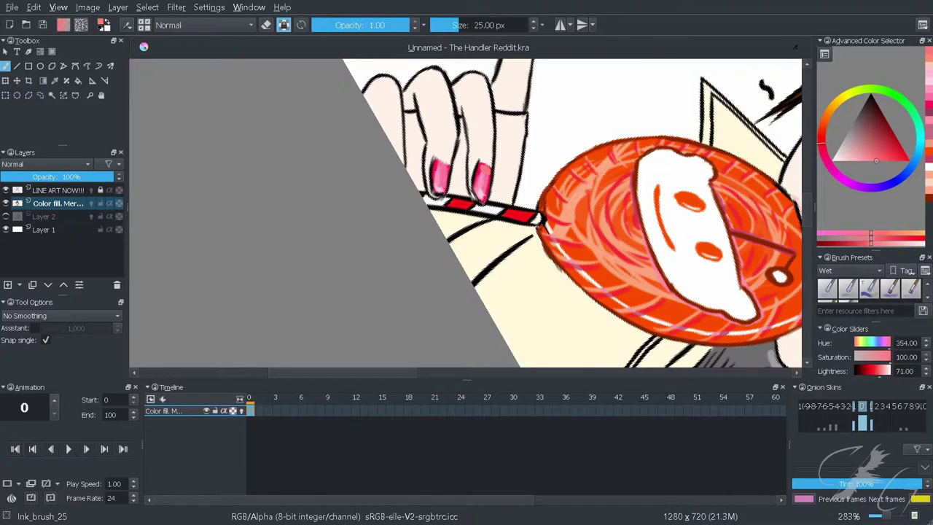
pyautogui.keyDown('ctrl'); pyautogui.scroll(-1, 459, 175); pyautogui.keyUp('ctrl')
# Add magenta highlights with the Sparkle_wet brush, then return to Ink_brush_25
pyautogui.press('/')
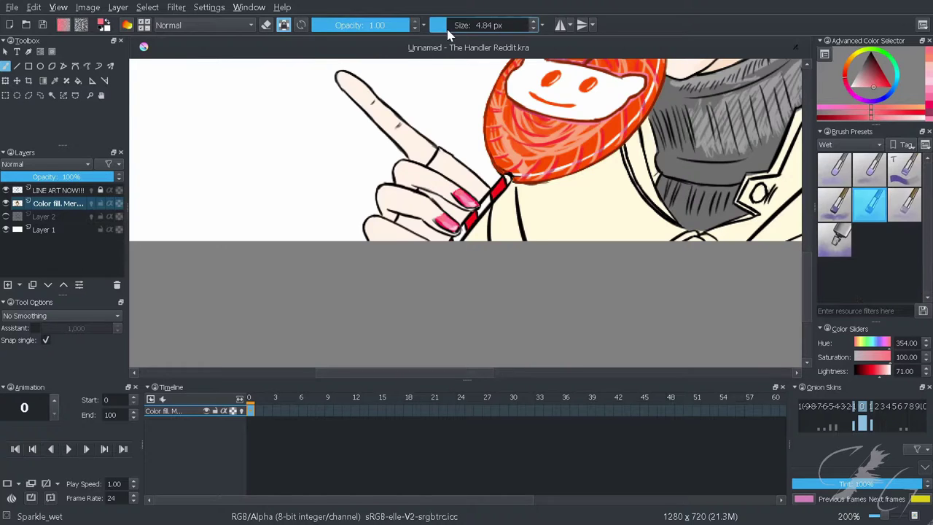
pyautogui.keyDown('ctrl'); pyautogui.scroll(1, 459, 182); pyautogui.keyUp('ctrl')
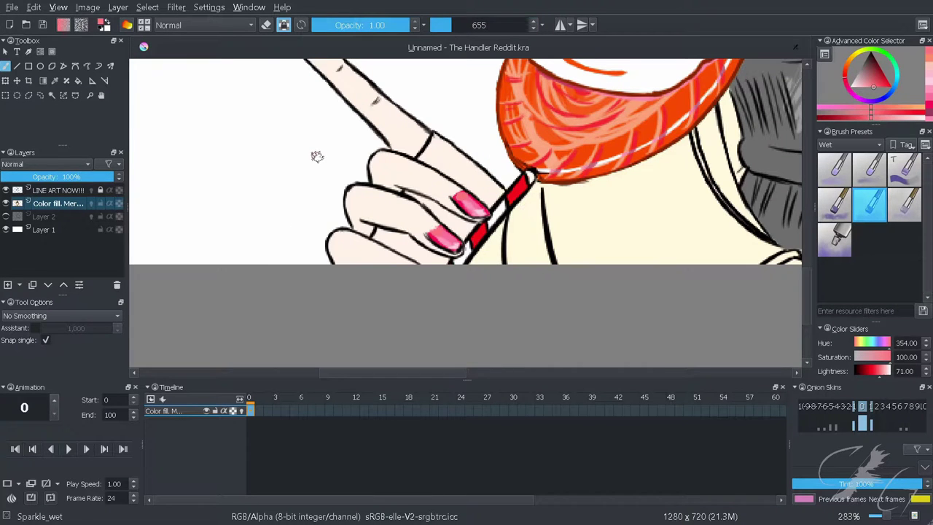
pyautogui.moveTo(317, 156); pyautogui.dragTo(452, 165)
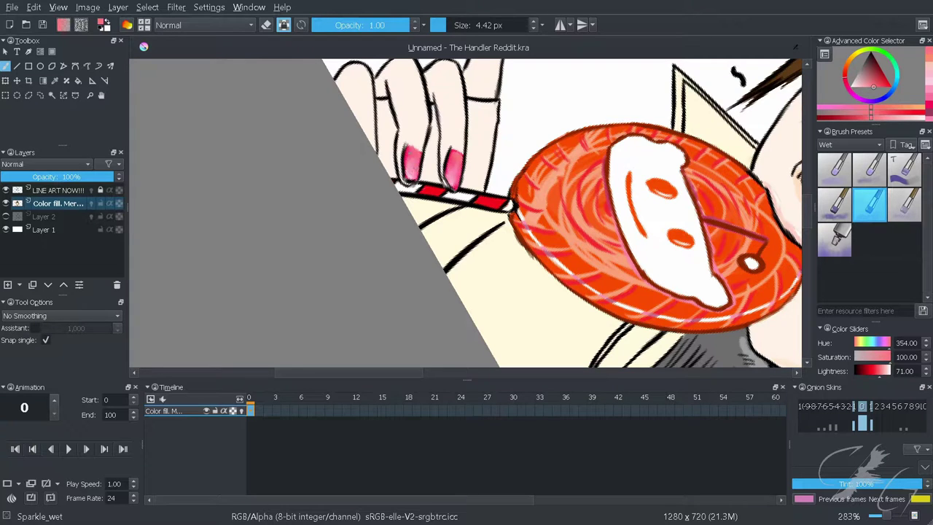
pyautogui.click(929, 108)
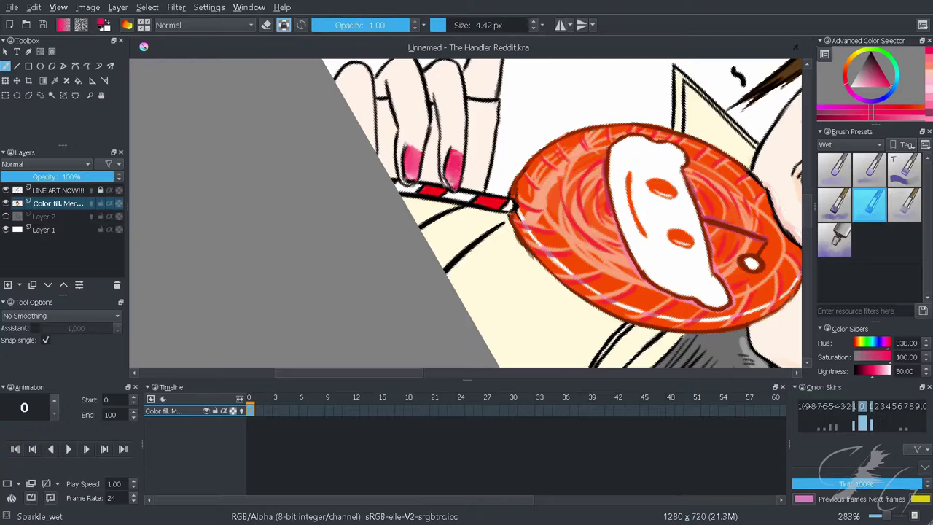
pyautogui.press('x')
pyautogui.press('/')
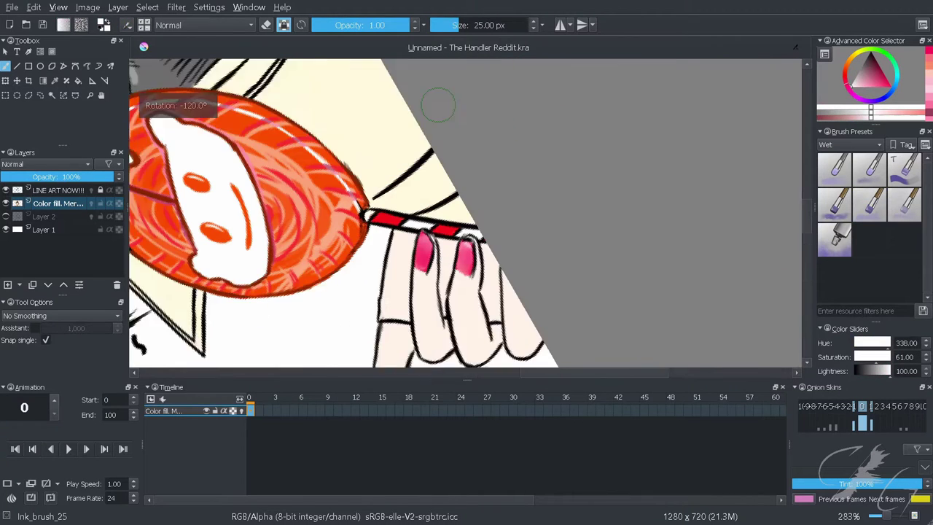
# Reset the view and pick a dark brown for the hair
pyautogui.press('6')
pyautogui.press('5')
pyautogui.press('2')
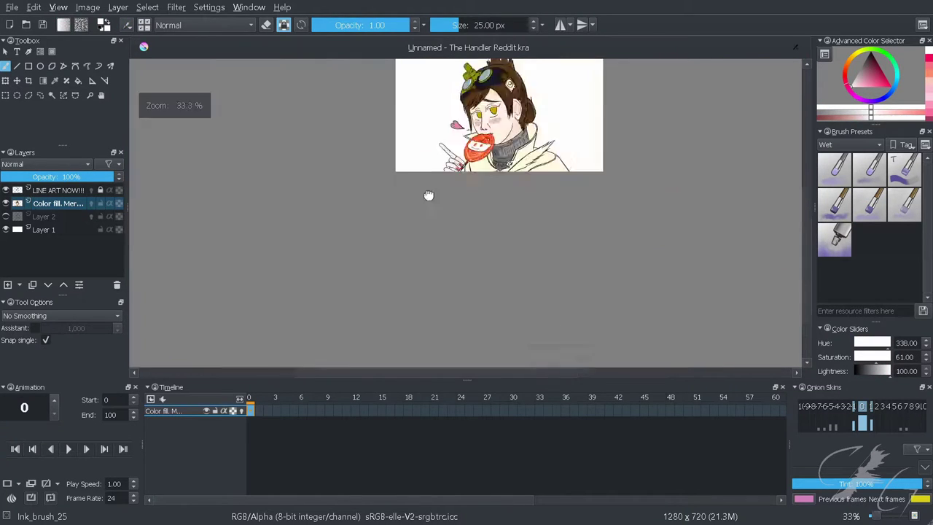
pyautogui.scroll(4, 427, 198)
pyautogui.click(889, 138)
pyautogui.scroll(2, 671, 58)
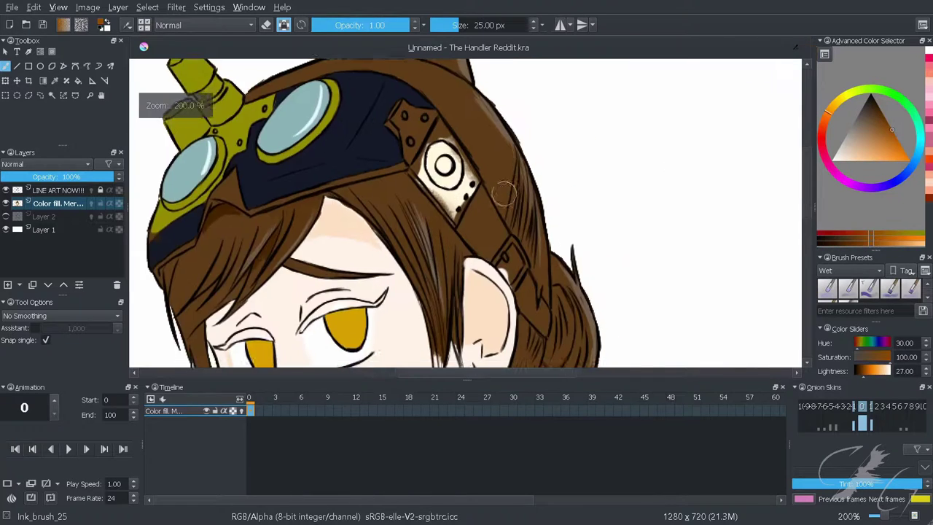
pyautogui.scroll(-2, 459, 234)
pyautogui.keyDown('ctrl'); pyautogui.click(456, 244); pyautogui.keyUp('ctrl')
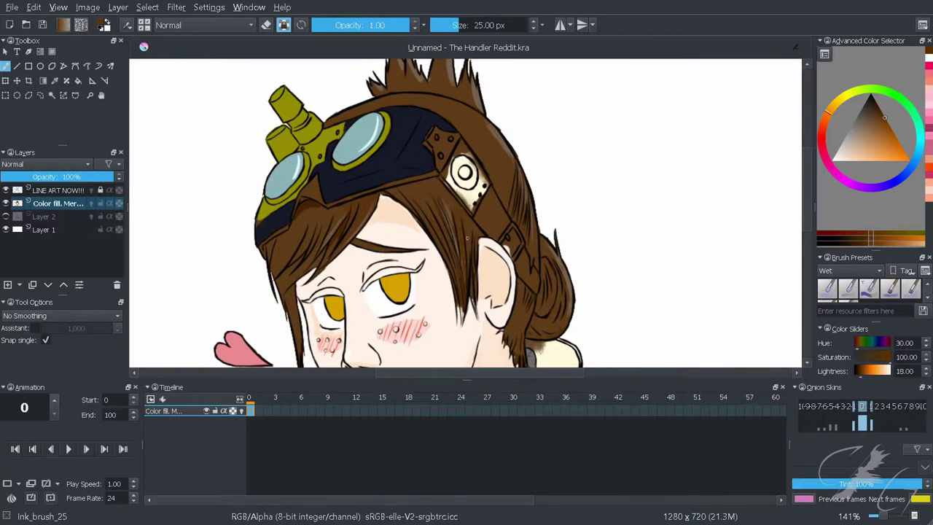
# Sample dark and light hair browns and paint strand strokes around the face
pyautogui.hscroll(-4, 467, 238)
pyautogui.scroll(-2, 426, 201)
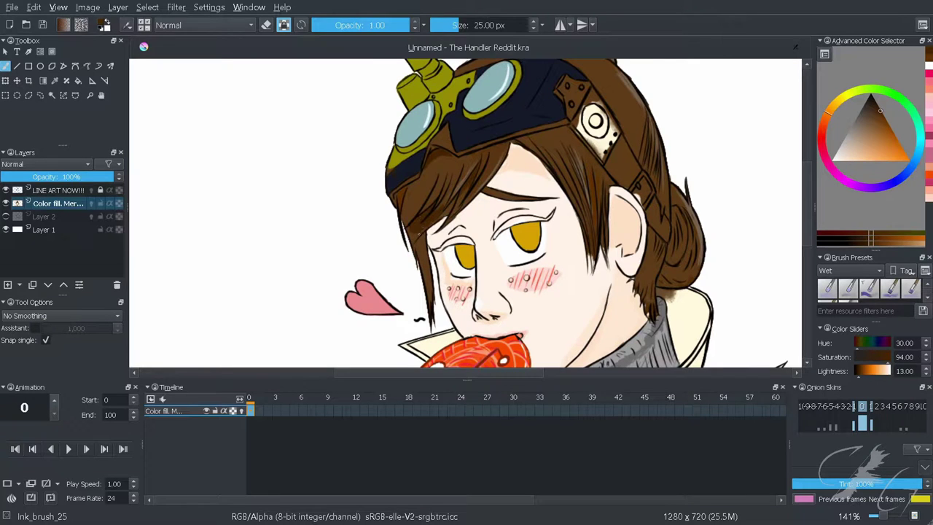
pyautogui.keyDown('ctrl'); pyautogui.click(417, 231); pyautogui.keyUp('ctrl')
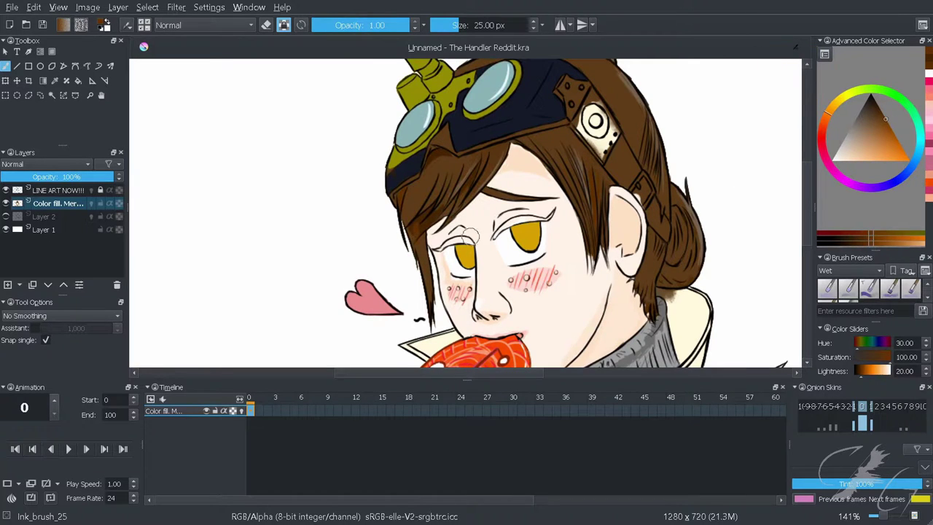
pyautogui.keyDown('ctrl'); pyautogui.click(427, 197); pyautogui.keyUp('ctrl')
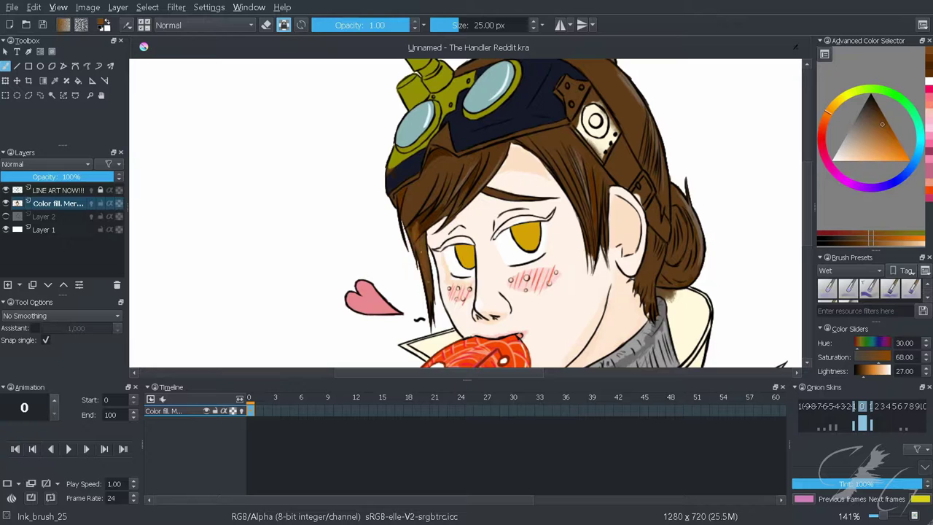
pyautogui.moveTo(430, 212); pyautogui.dragTo(517, 194)
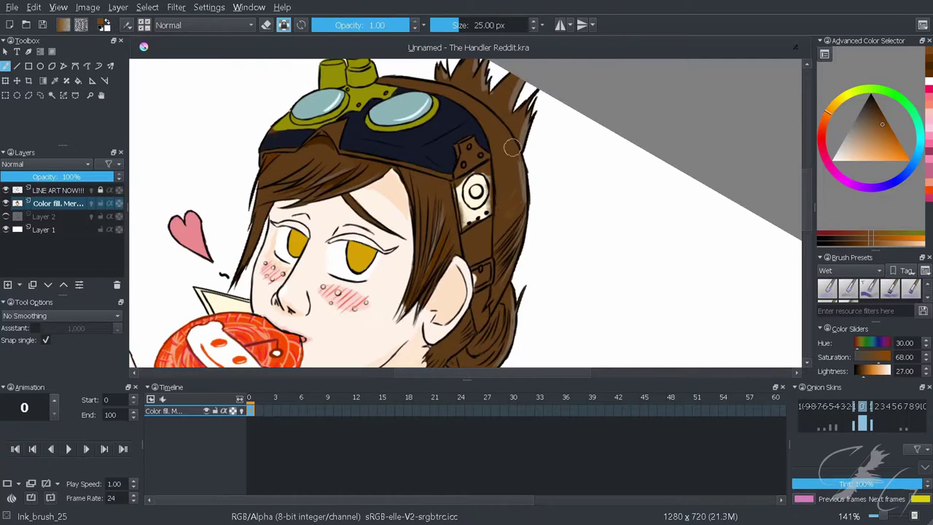
pyautogui.moveTo(512, 140); pyautogui.dragTo(479, 248)
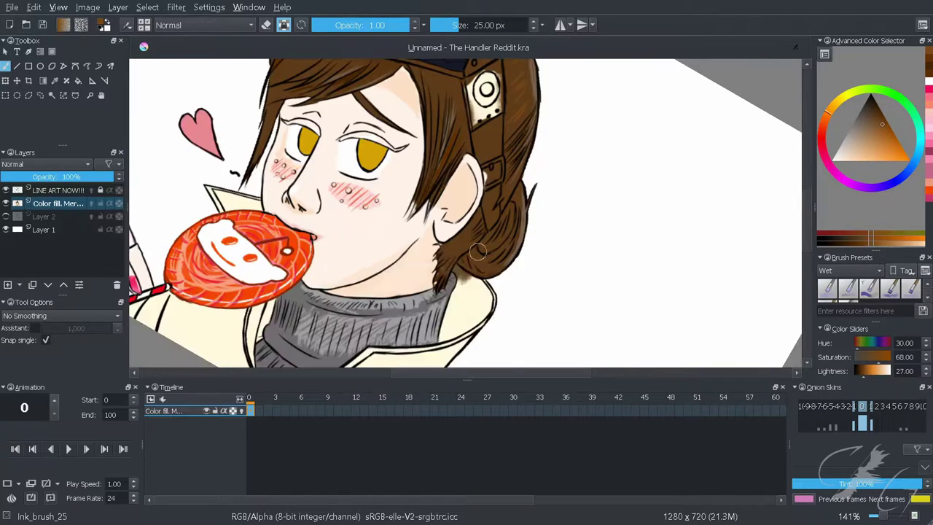
pyautogui.moveTo(511, 202)
pyautogui.mouseDown()
pyautogui.moveTo(440, 204)
pyautogui.moveTo(504, 165)
pyautogui.moveTo(375, 343)
pyautogui.mouseUp()
# Shade strands under the goggle strap with a darker, less saturated brown
pyautogui.click(889, 128)
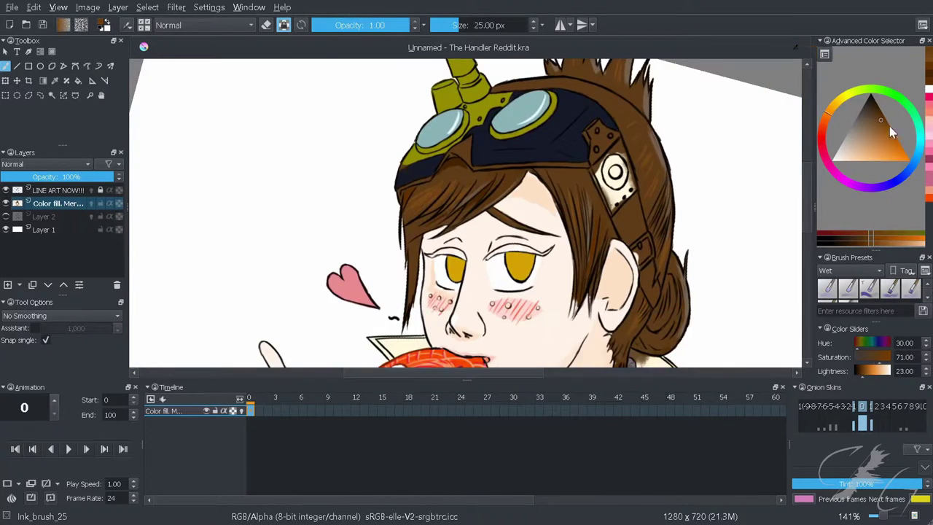
pyautogui.click(881, 116)
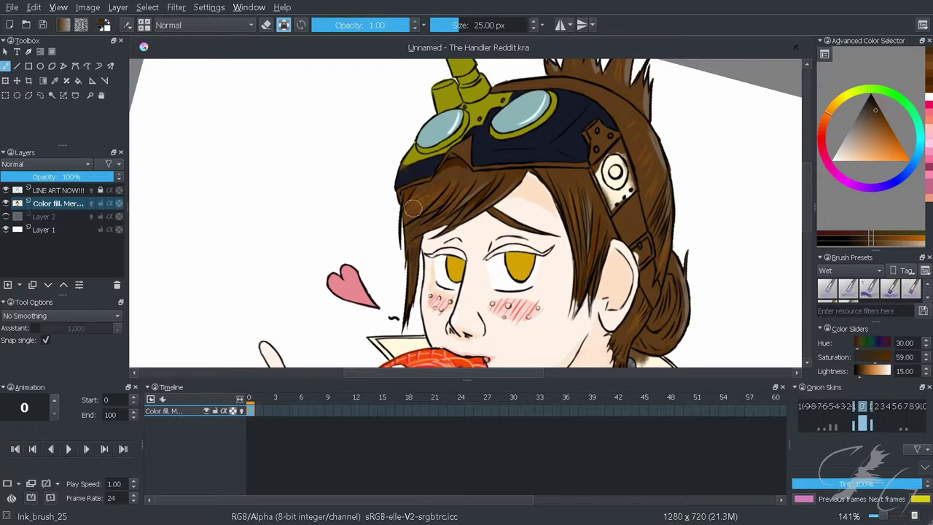
pyautogui.moveTo(412, 209); pyautogui.dragTo(488, 186)
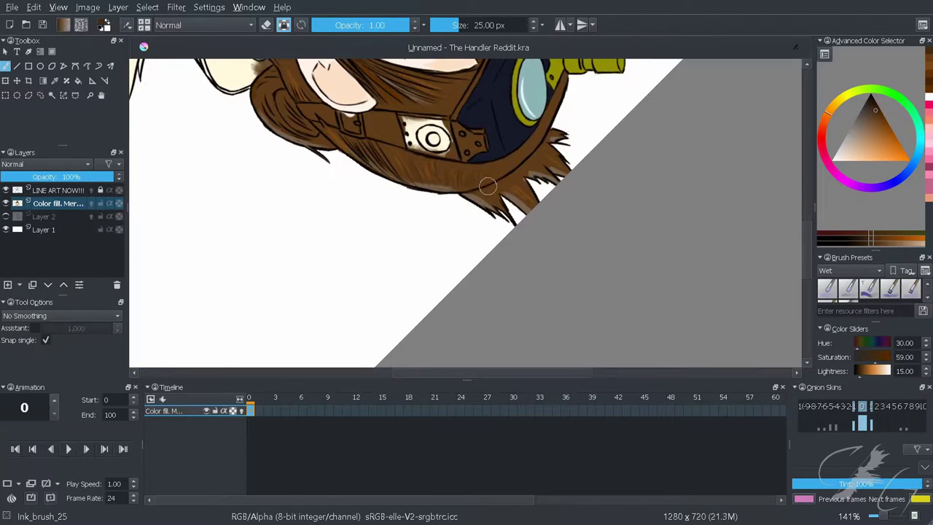
pyautogui.moveTo(558, 102); pyautogui.dragTo(545, 363)
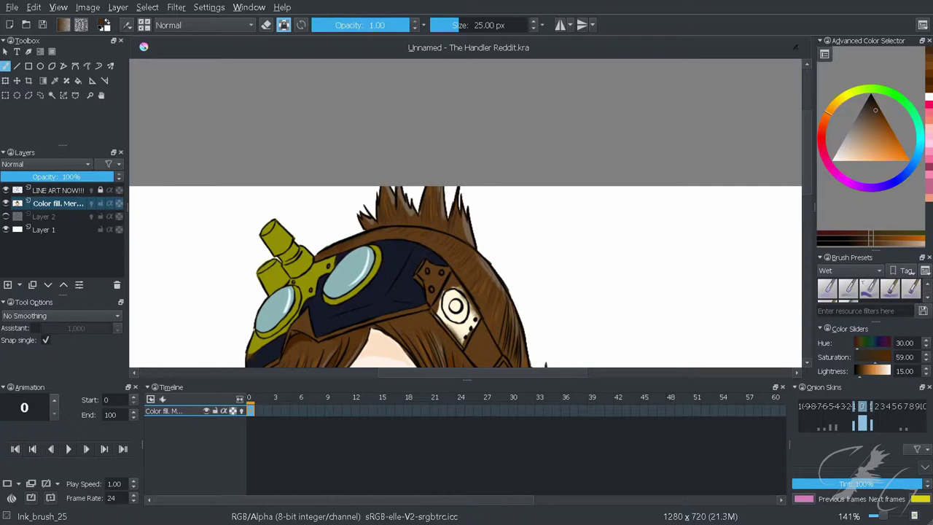
# Zoom in on the goggles and sample their yellow and light-blue lens colours
pyautogui.keyDown('ctrl'); pyautogui.click(317, 235); pyautogui.keyUp('ctrl')
pyautogui.hotkey('ctrl', '=')
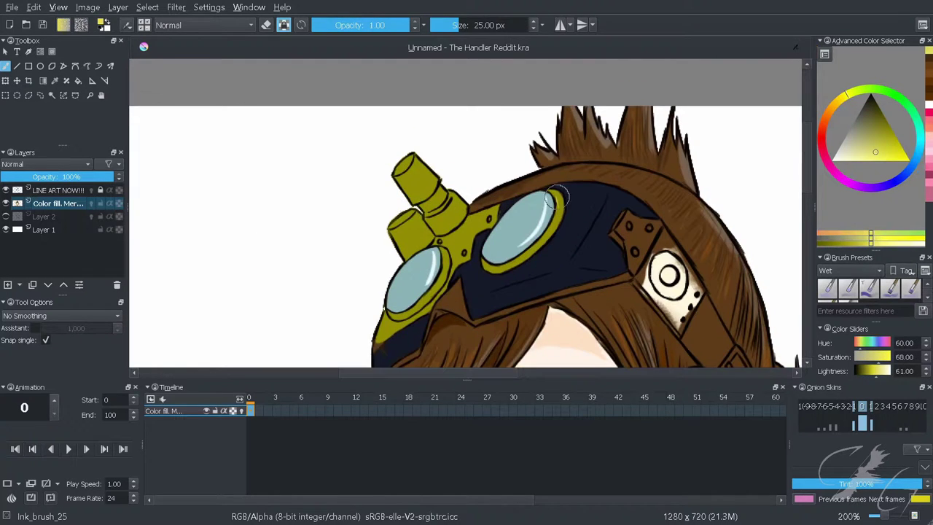
pyautogui.moveTo(436, 255); pyautogui.dragTo(461, 214)
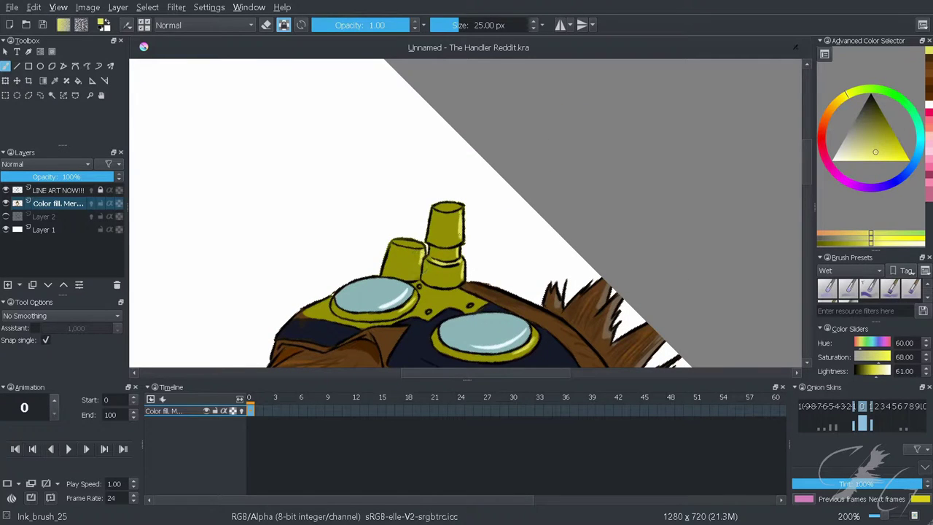
pyautogui.keyDown('ctrl'); pyautogui.click(362, 297); pyautogui.keyUp('ctrl')
pyautogui.moveTo(425, 225); pyautogui.dragTo(388, 174)
pyautogui.hotkey('ctrl', '=')
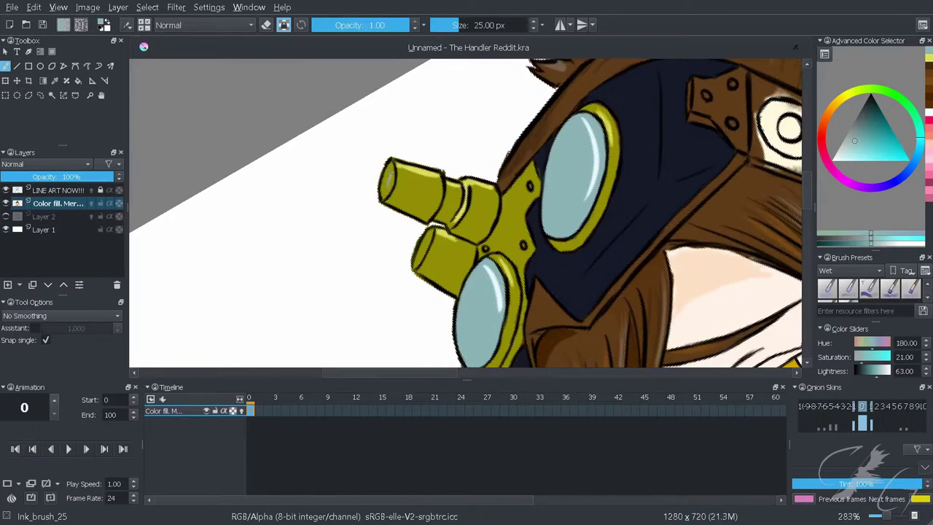
pyautogui.press('x')
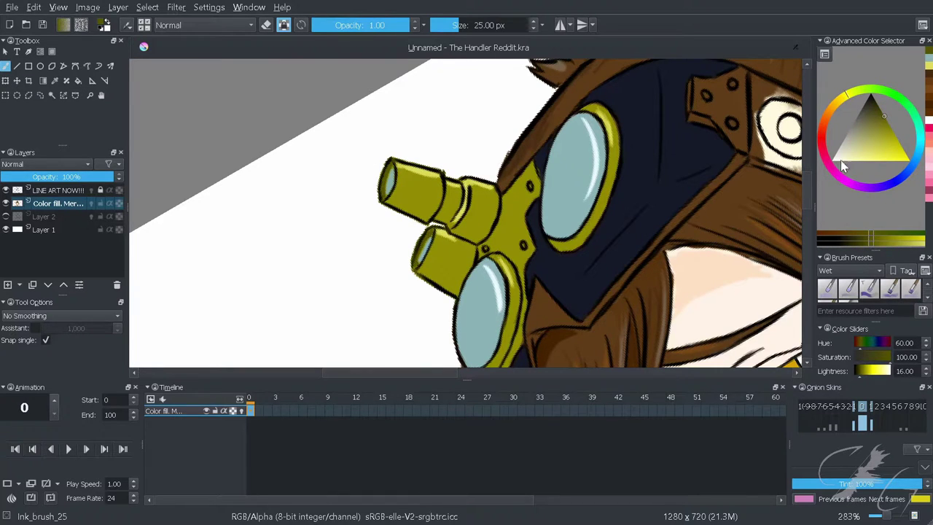
pyautogui.press('x')
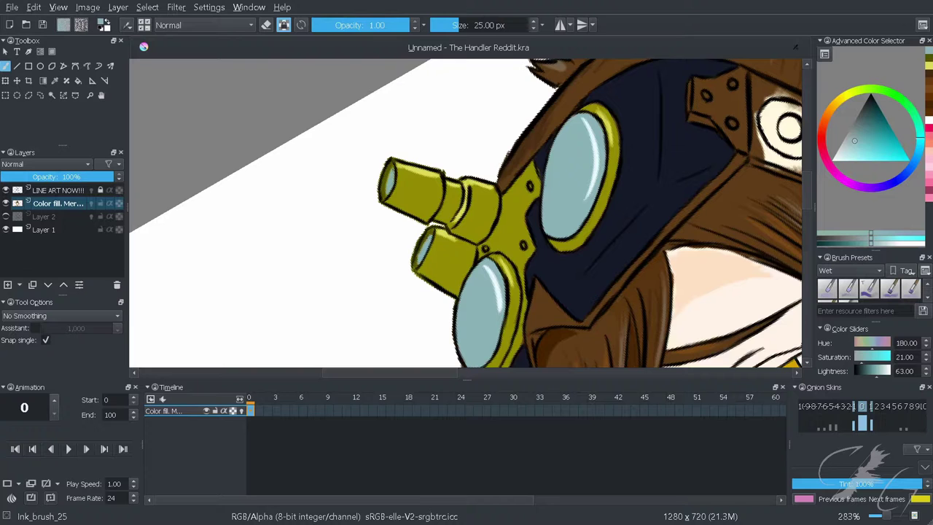
# Choose a light yellow shading toward olive in the Advanced Color Selector
pyautogui.press('4')
pyautogui.press('4')
pyautogui.press('4')
pyautogui.press('-')
pyautogui.press('-')
pyautogui.press('+')
pyautogui.press('+')
pyautogui.press('x')
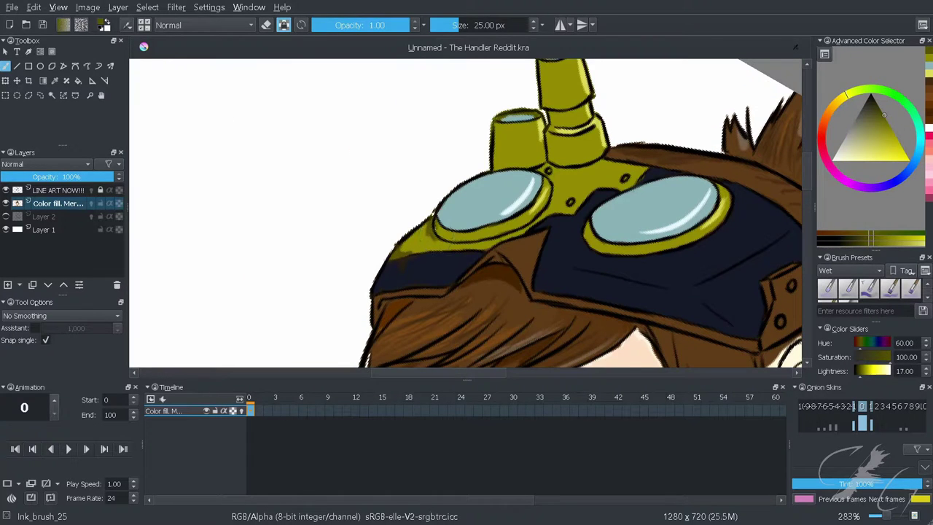
pyautogui.moveTo(511, 219); pyautogui.dragTo(415, 248)
pyautogui.moveTo(875, 157); pyautogui.dragTo(842, 108)
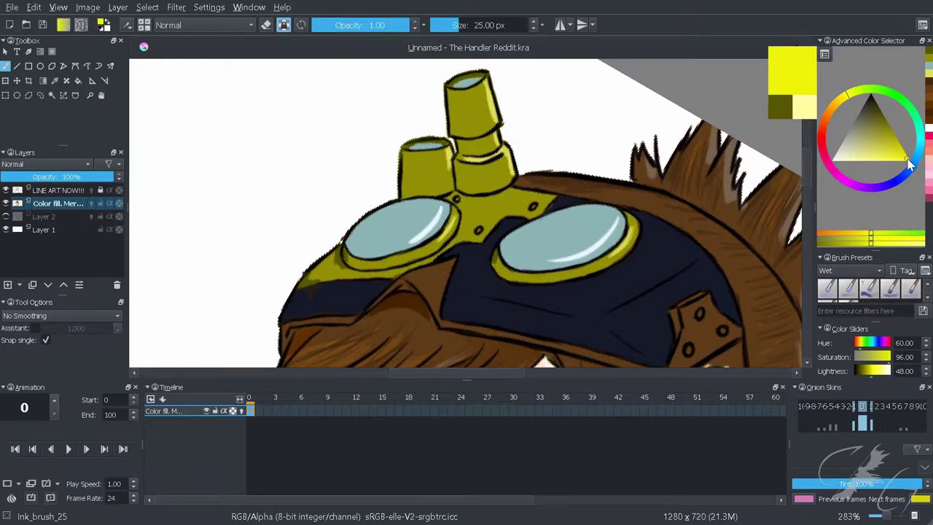
pyautogui.click(901, 144)
pyautogui.press('5')
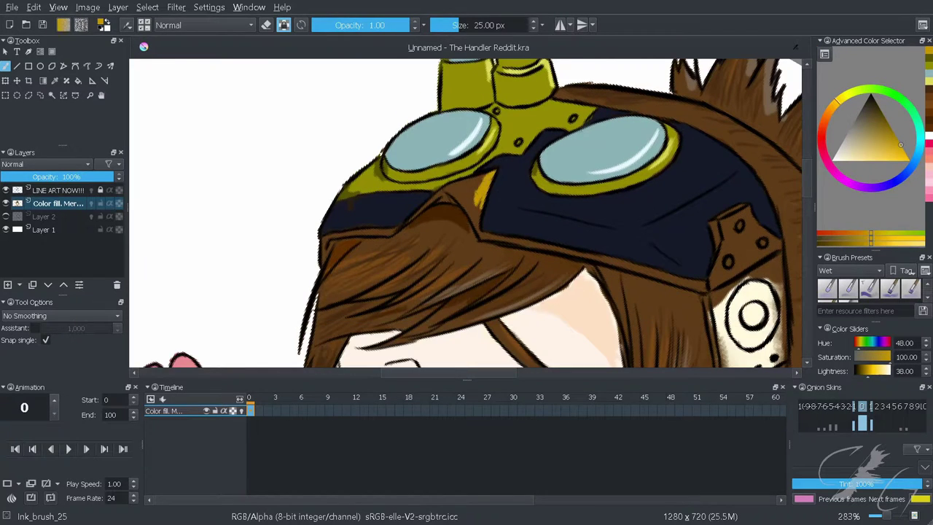
pyautogui.press('4')
pyautogui.press('4')
pyautogui.press('4')
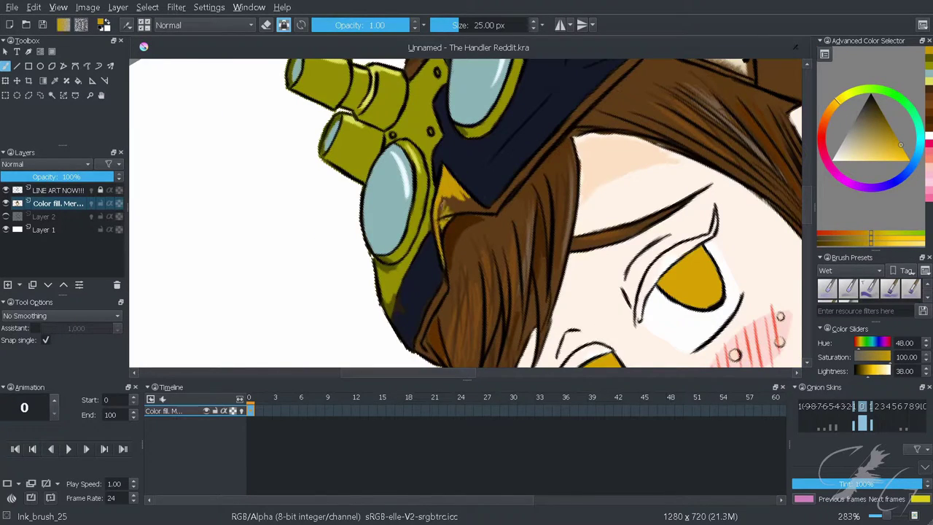
# Paint a bright golden-yellow highlight along the band's lower edge
pyautogui.keyDown('ctrl'); pyautogui.click(452, 227); pyautogui.keyUp('ctrl')
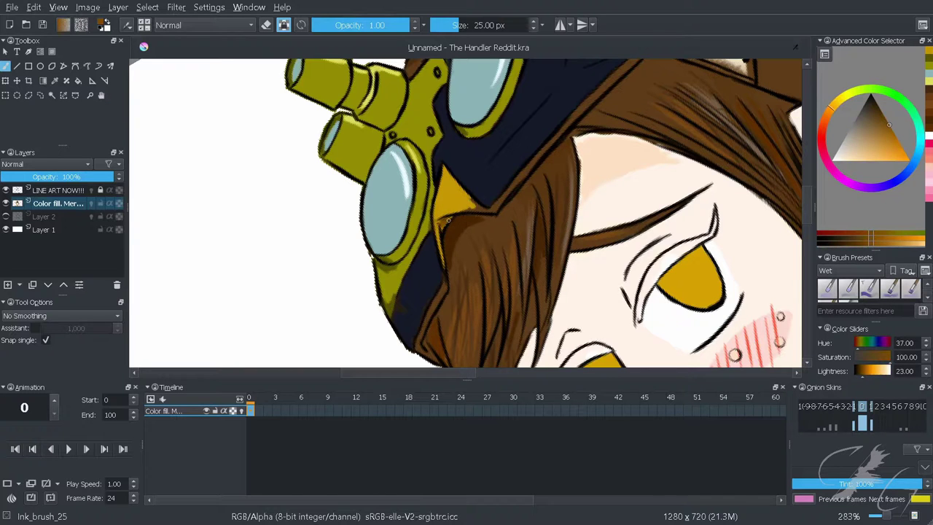
pyautogui.keyDown('ctrl'); pyautogui.click(449, 217); pyautogui.keyUp('ctrl')
pyautogui.press('5')
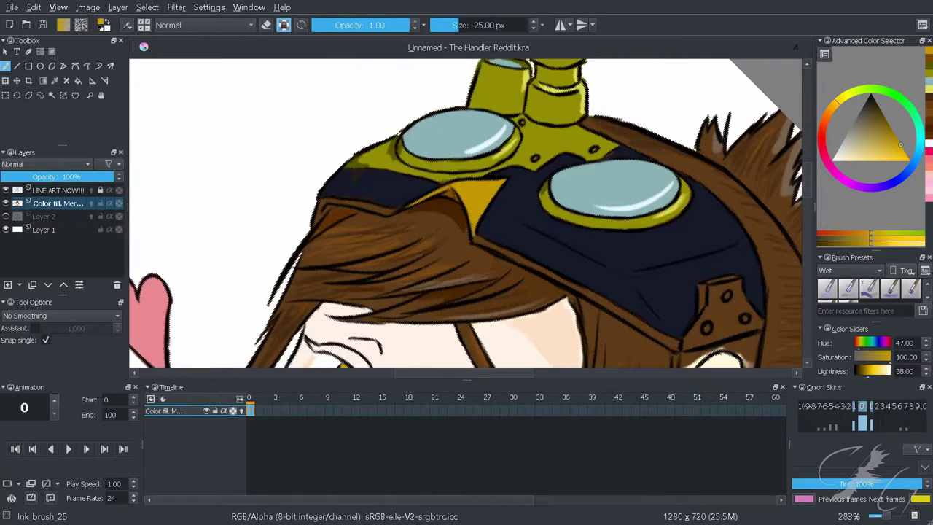
pyautogui.click(851, 142)
pyautogui.moveTo(555, 240)
pyautogui.mouseDown()
pyautogui.moveTo(472, 184)
pyautogui.moveTo(437, 212)
pyautogui.mouseUp()
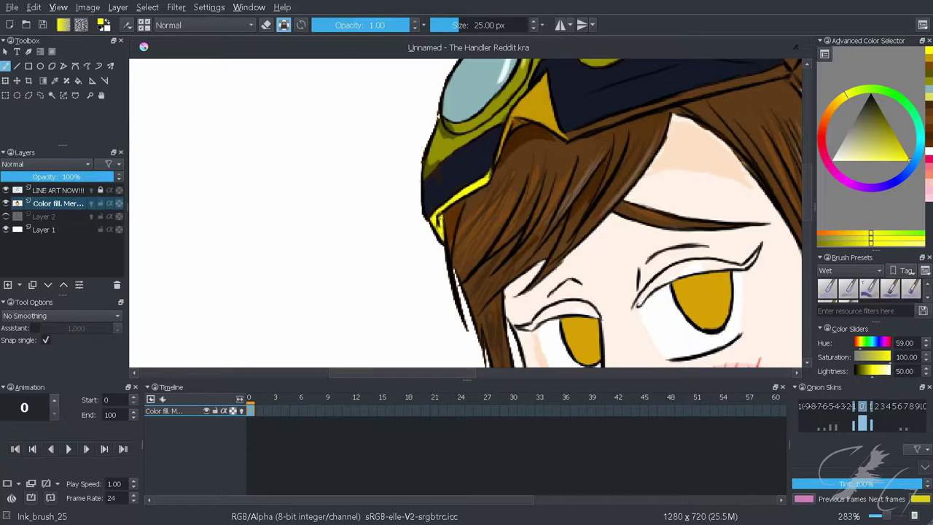
pyautogui.keyDown('ctrl'); pyautogui.click(436, 223); pyautogui.keyUp('ctrl')
pyautogui.keyDown('ctrl'); pyautogui.click(555, 212); pyautogui.keyUp('ctrl')
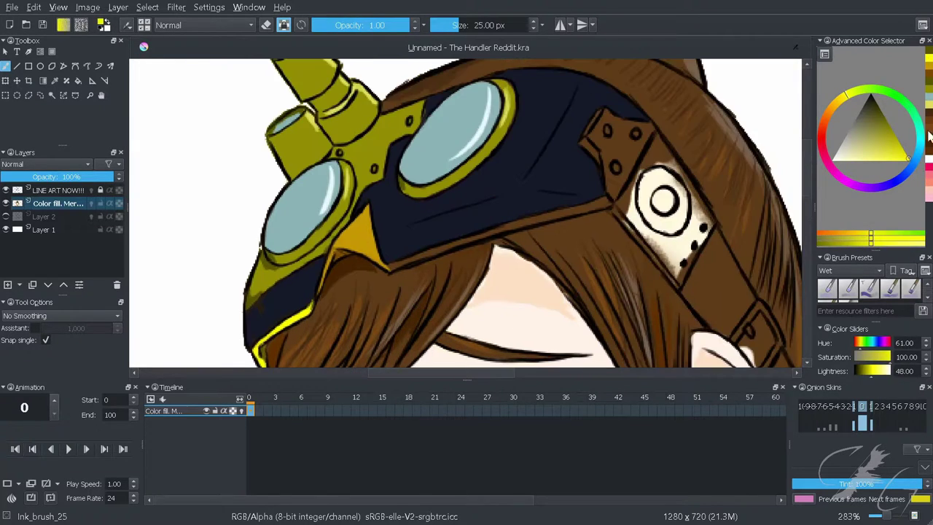
pyautogui.moveTo(503, 228)
pyautogui.mouseDown()
pyautogui.moveTo(613, 201)
pyautogui.moveTo(389, 264)
pyautogui.moveTo(482, 229)
pyautogui.mouseUp()
# Sample the dark navy of the goggle band
pyautogui.scroll(-2, 482, 228)
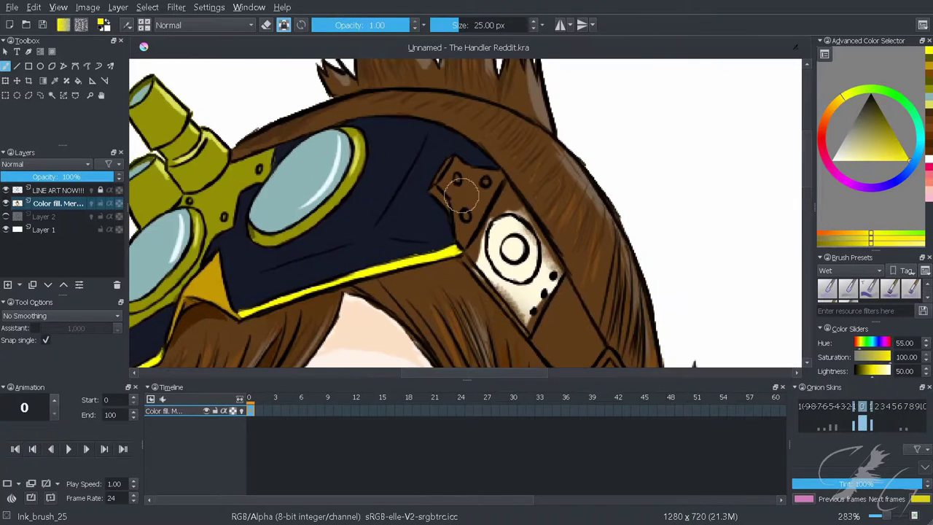
pyautogui.scroll(-4, 482, 228)
pyautogui.scroll(5, 488, 182)
pyautogui.keyDown('ctrl'); pyautogui.click(488, 182); pyautogui.keyUp('ctrl')
# Hatch teal strokes across the navy goggle band
pyautogui.scroll(2, 488, 181)
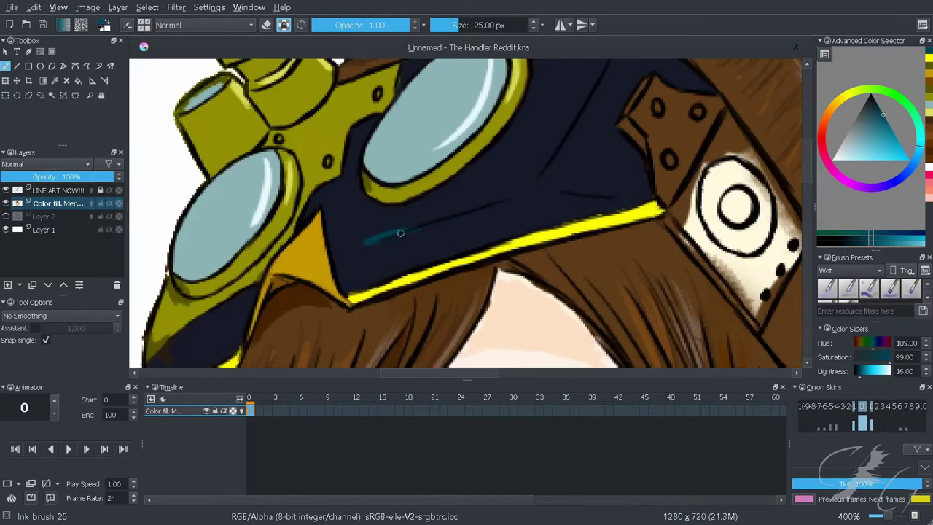
pyautogui.moveTo(467, 204); pyautogui.dragTo(336, 267)
pyautogui.moveTo(481, 183); pyautogui.dragTo(440, 213)
pyautogui.moveTo(387, 251); pyautogui.dragTo(485, 171)
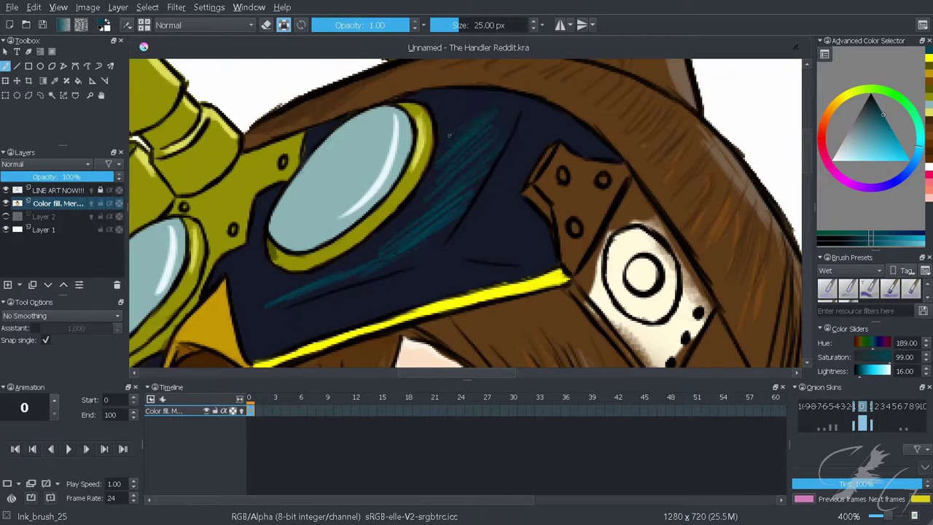
pyautogui.moveTo(503, 110); pyautogui.dragTo(449, 146)
# Sample a dark muted blue from the band
pyautogui.scroll(2, 469, 104)
pyautogui.scroll(-2, 431, 220)
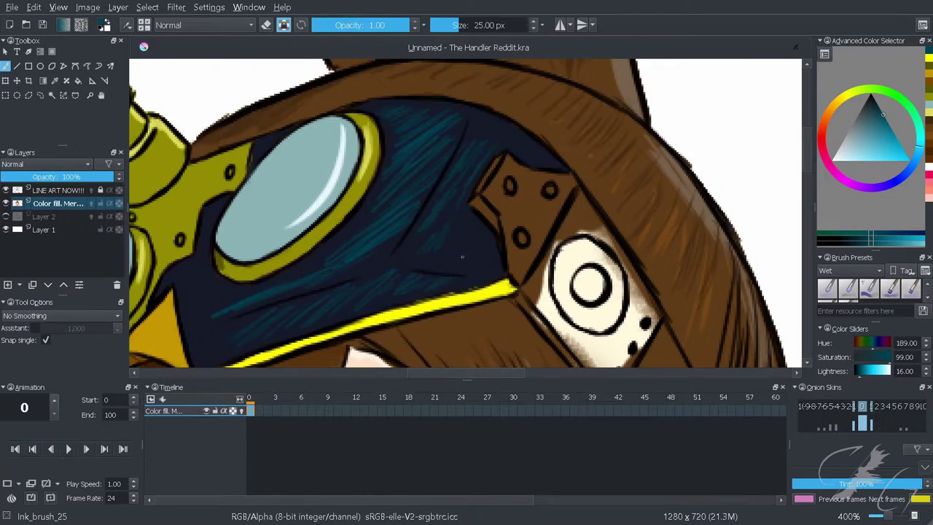
pyautogui.scroll(2, 474, 218)
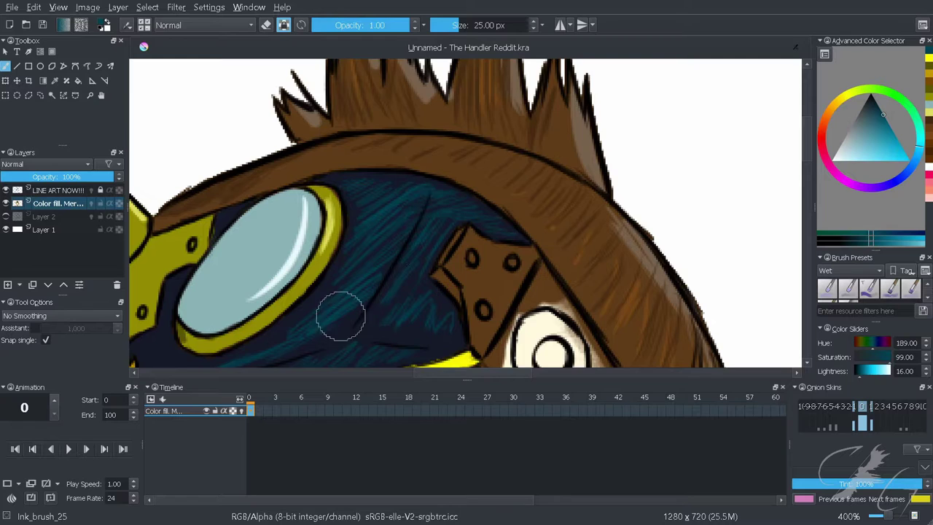
pyautogui.hscroll(-3, 493, 218)
pyautogui.scroll(-2, 474, 215)
pyautogui.scroll(-1, 459, 209)
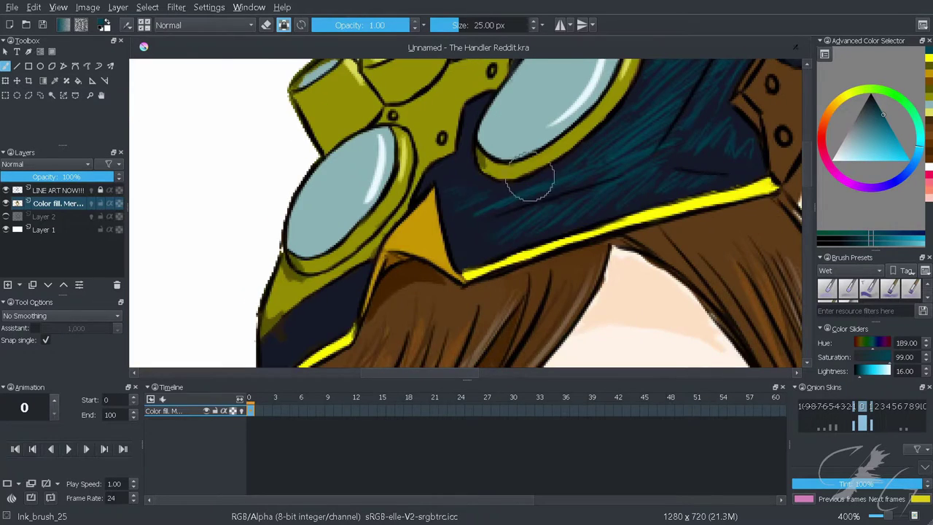
pyautogui.scroll(-2, 530, 179)
pyautogui.scroll(-2, 510, 204)
pyautogui.scroll(2, 467, 226)
pyautogui.keyDown('ctrl'); pyautogui.click(414, 255); pyautogui.keyUp('ctrl')
pyautogui.scroll(1, 414, 255)
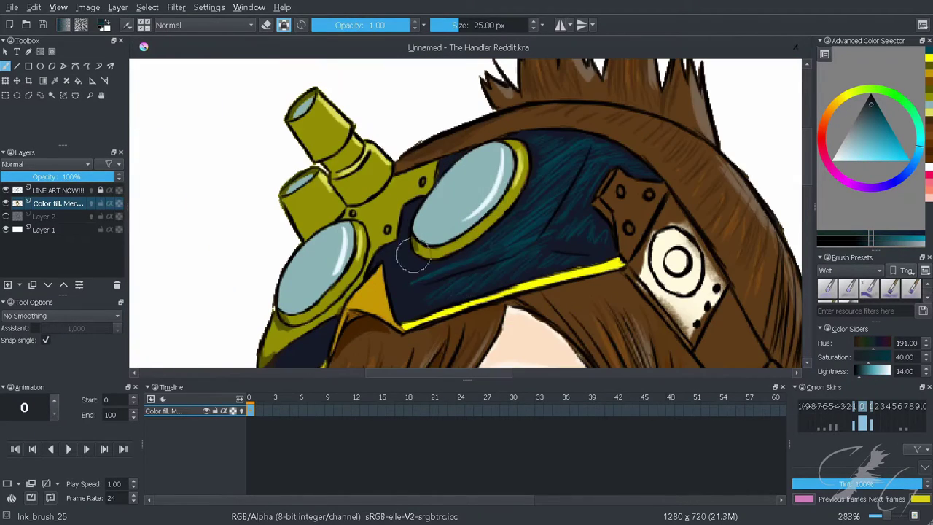
pyautogui.keyDown('ctrl'); pyautogui.click(413, 256); pyautogui.keyUp('ctrl')
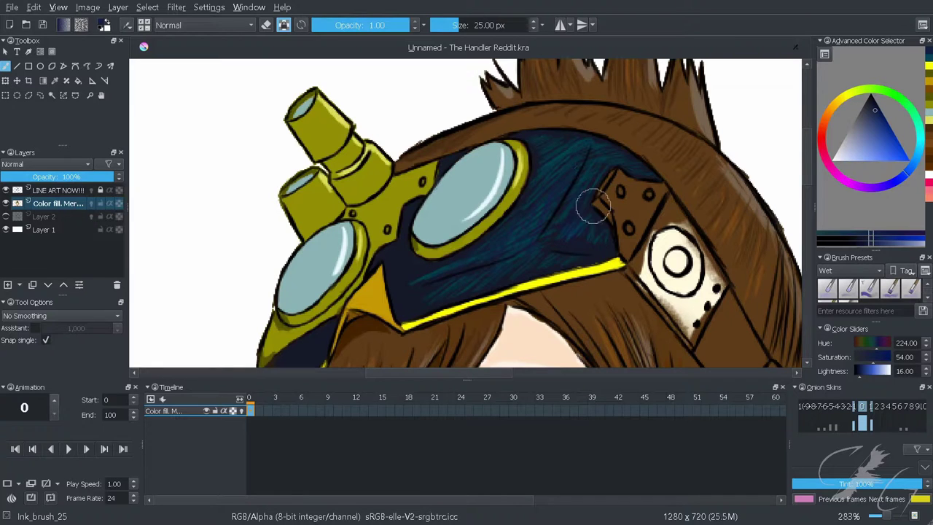
# Switch to the Bristles_wet brush at about 16 px, framing the goggles and face
pyautogui.hscroll(-2, 452, 276)
pyautogui.scroll(-3, 466, 264)
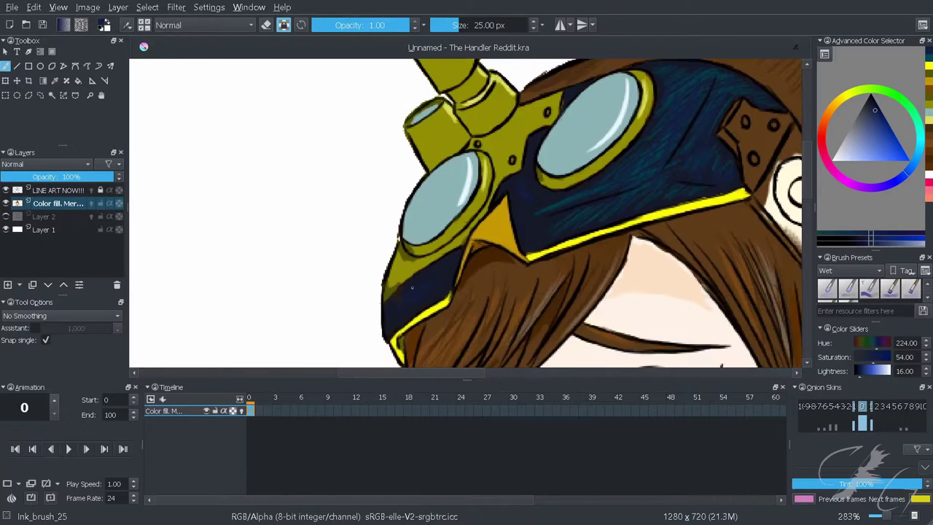
pyautogui.scroll(3, 466, 264)
pyautogui.click(891, 288)
pyautogui.moveTo(460, 25); pyautogui.dragTo(454, 24)
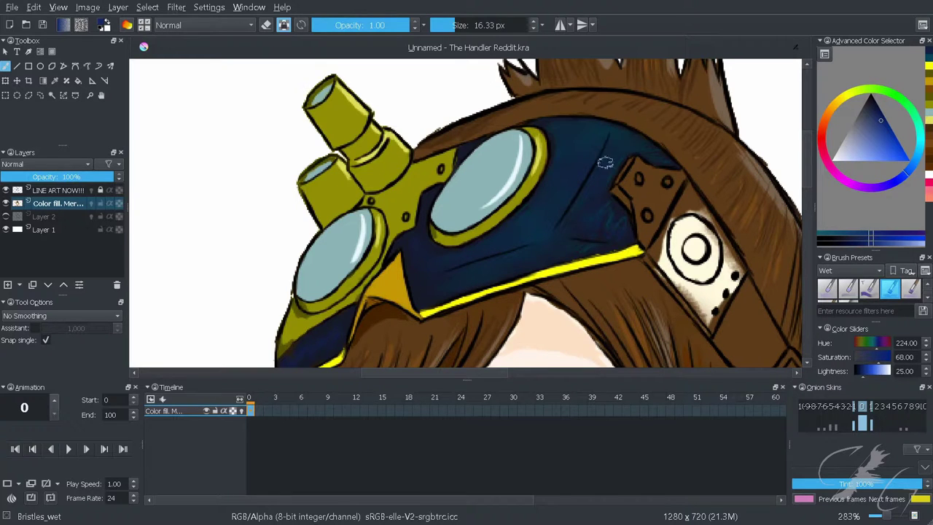
pyautogui.hscroll(3, 554, 189)
pyautogui.hscroll(2, 452, 240)
pyautogui.scroll(2, 428, 228)
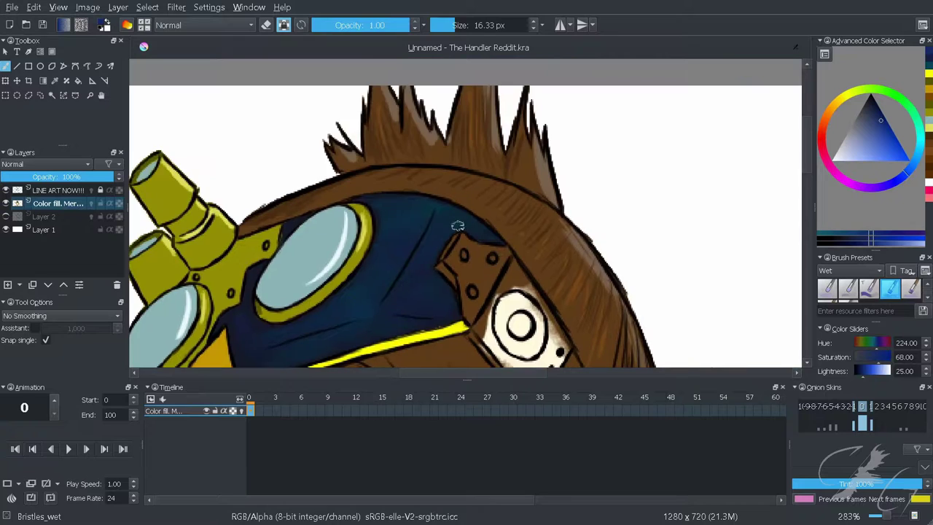
pyautogui.moveTo(362, 201); pyautogui.dragTo(647, 361)
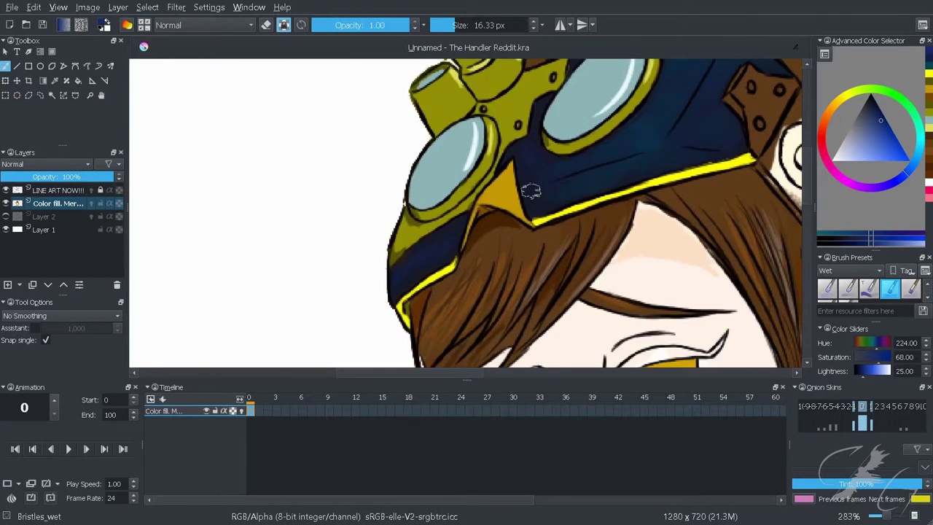
pyautogui.scroll(-5, 531, 191)
pyautogui.scroll(8, 466, 218)
# Paint dark pupils and dark gold shading into both eyes
pyautogui.keyDown('ctrl'); pyautogui.click(425, 212); pyautogui.keyUp('ctrl')
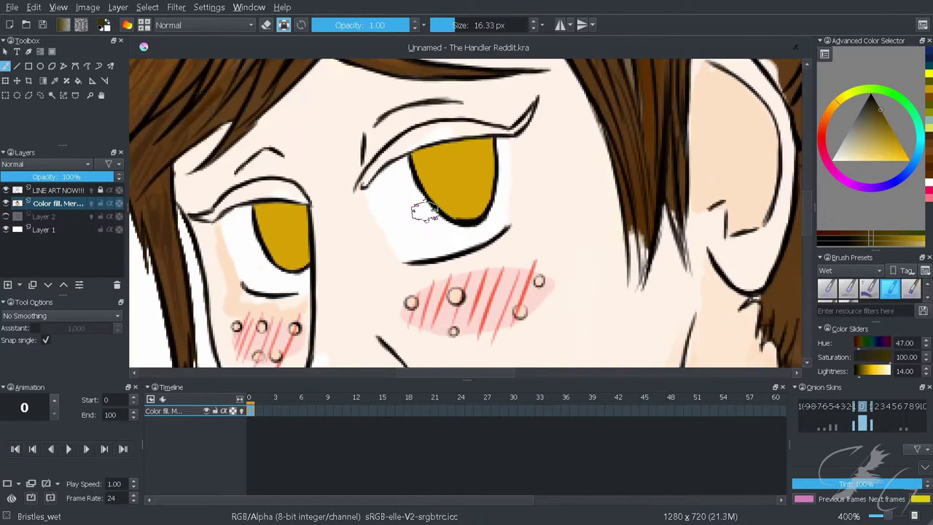
pyautogui.moveTo(425, 211)
pyautogui.mouseDown()
pyautogui.moveTo(455, 171)
pyautogui.moveTo(459, 182)
pyautogui.mouseUp()
pyautogui.keyDown('ctrl'); pyautogui.click(446, 145); pyautogui.keyUp('ctrl')
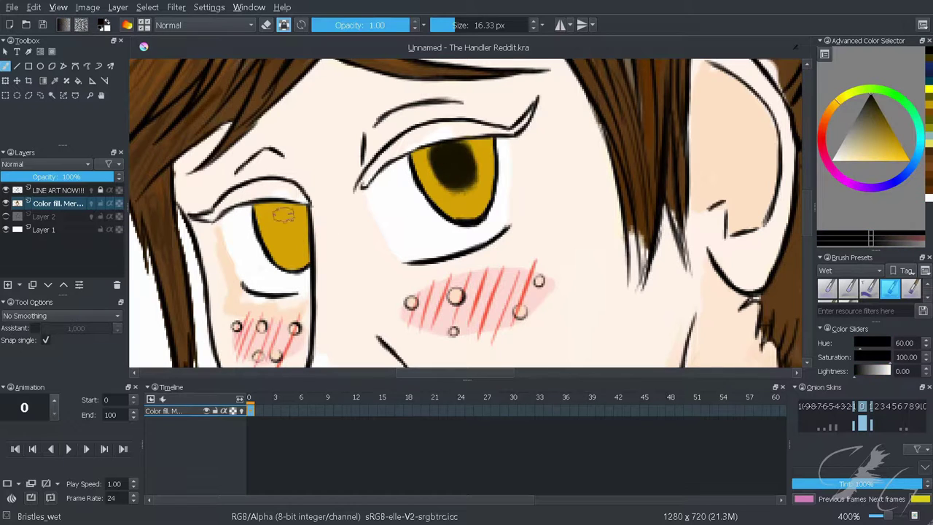
pyautogui.moveTo(284, 214); pyautogui.dragTo(292, 230)
pyautogui.keyDown('ctrl'); pyautogui.click(456, 178); pyautogui.keyUp('ctrl')
pyautogui.moveTo(459, 189)
pyautogui.mouseDown()
pyautogui.moveTo(430, 159)
pyautogui.moveTo(454, 156)
pyautogui.moveTo(458, 162)
pyautogui.moveTo(445, 167)
pyautogui.moveTo(405, 169)
pyautogui.mouseUp()
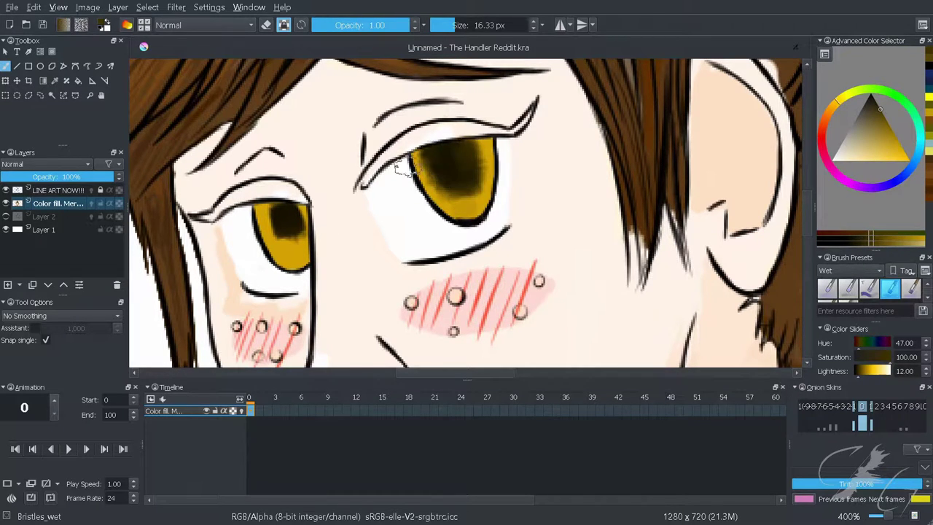
pyautogui.moveTo(266, 211)
pyautogui.mouseDown()
pyautogui.moveTo(303, 244)
pyautogui.moveTo(281, 256)
pyautogui.moveTo(299, 251)
pyautogui.mouseUp()
pyautogui.moveTo(467, 189); pyautogui.dragTo(543, 175)
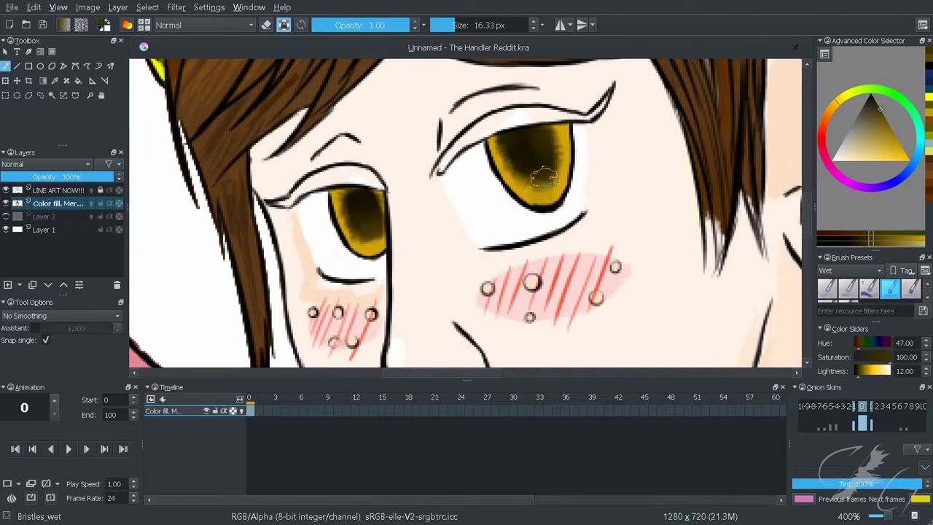
# Dab white highlight dots into both irises with Ink_brush_25
pyautogui.press('/')
pyautogui.press('d')
pyautogui.press('x')
pyautogui.click(528, 188)
pyautogui.click(507, 161)
pyautogui.click(550, 133)
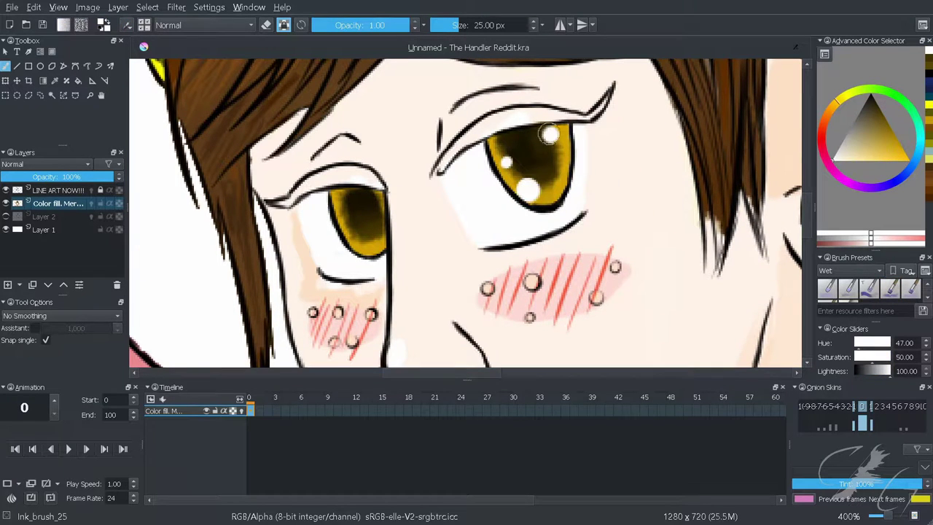
pyautogui.click(356, 244)
pyautogui.scroll(-2, 374, 195)
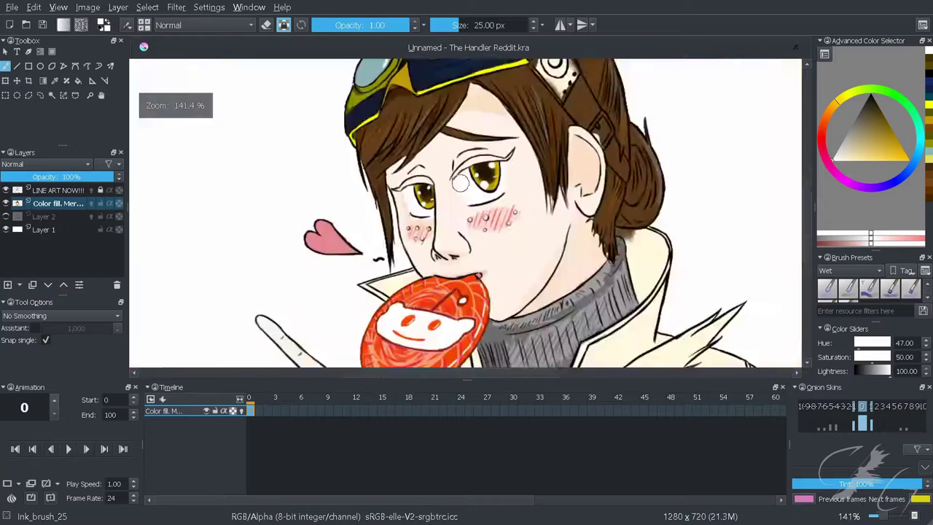
pyautogui.press('pageup')
# With the canvas rotated sideways, draw three black eyelash strokes beside the upper eye
pyautogui.press('x')
pyautogui.scroll(1, 293, 292)
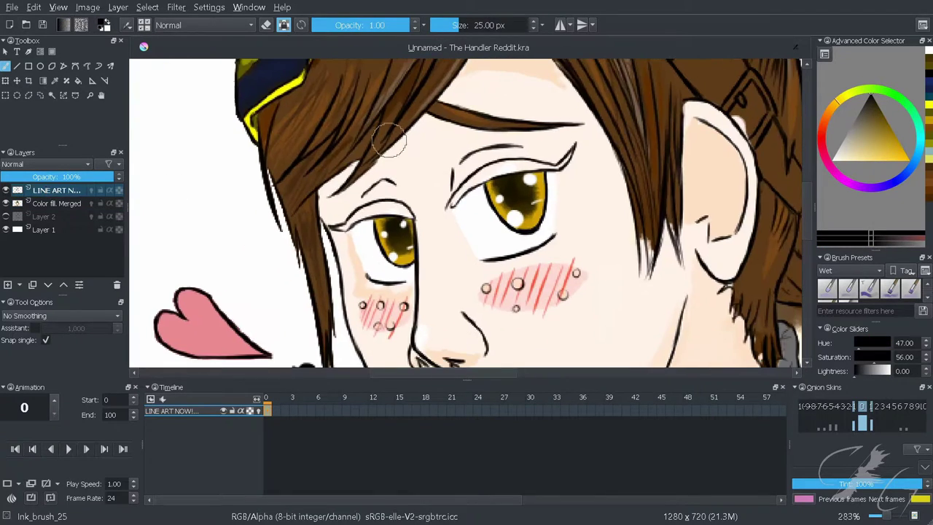
pyautogui.press('4')
pyautogui.press('4')
pyautogui.press('4')
pyautogui.moveTo(437, 102); pyautogui.dragTo(415, 168)
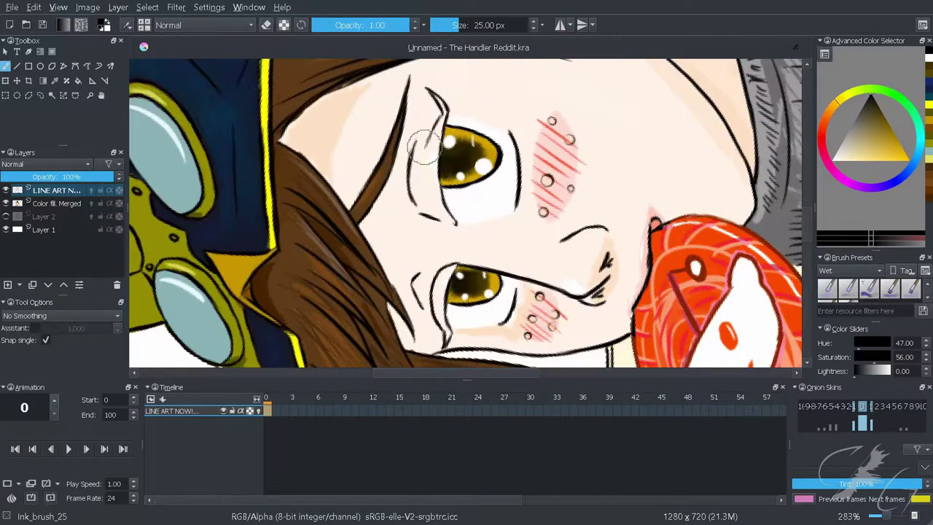
pyautogui.moveTo(437, 131); pyautogui.dragTo(420, 193)
pyautogui.moveTo(441, 161); pyautogui.dragTo(445, 232)
pyautogui.press('5')
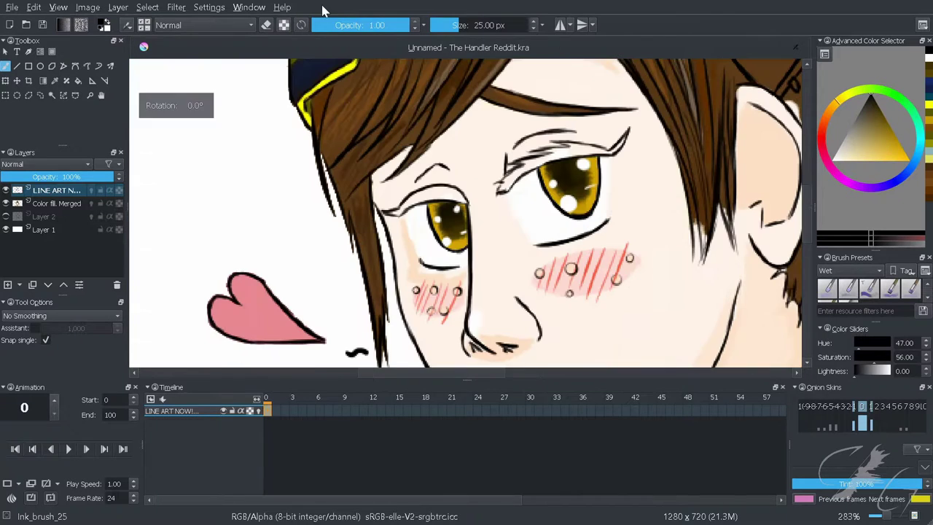
# Draw eyelid and lash lines over the left eye and erase to thin the lash tip
pyautogui.press('e')
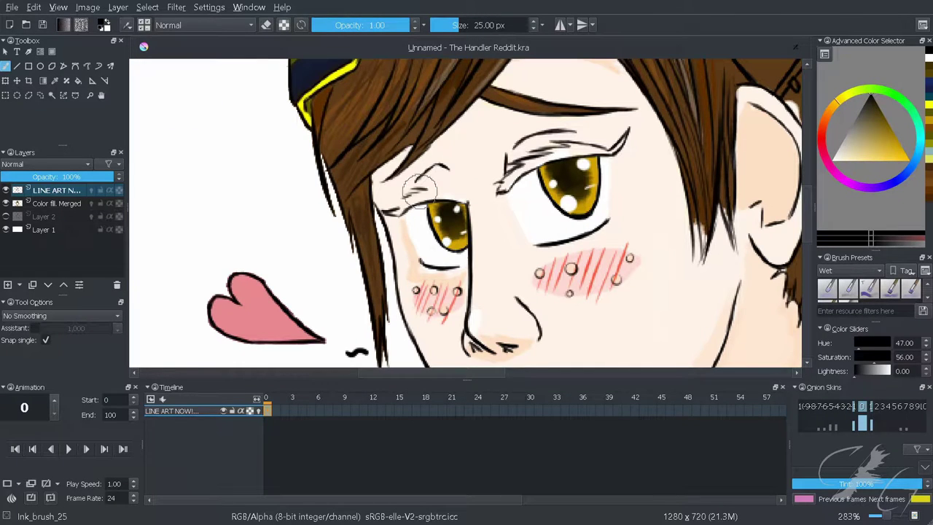
pyautogui.moveTo(383, 210)
pyautogui.mouseDown()
pyautogui.moveTo(467, 191)
pyautogui.moveTo(378, 217)
pyautogui.mouseUp()
pyautogui.press('e')
pyautogui.moveTo(621, 140); pyautogui.dragTo(617, 147)
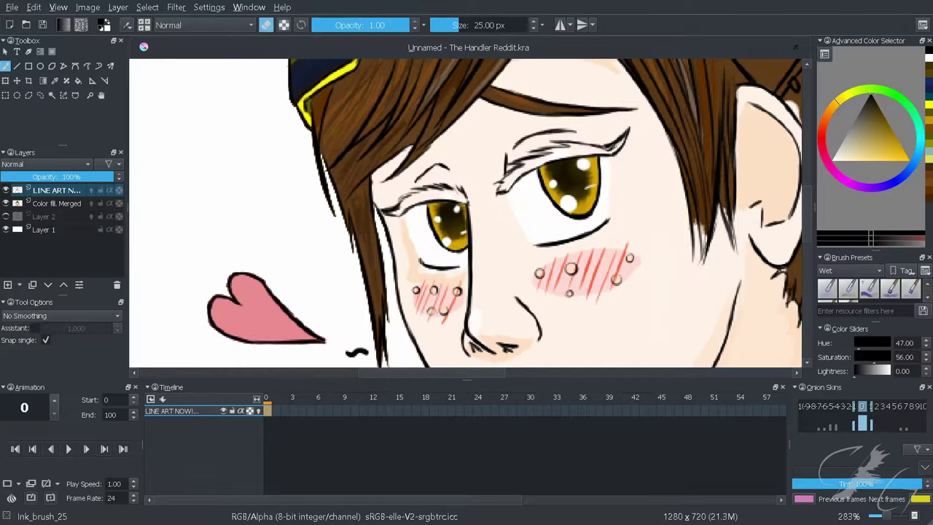
# On the Color fill. Merged layer, paint brown over the right eyelid
pyautogui.click(58, 203)
pyautogui.press('e')
pyautogui.moveTo(521, 166); pyautogui.dragTo(592, 150)
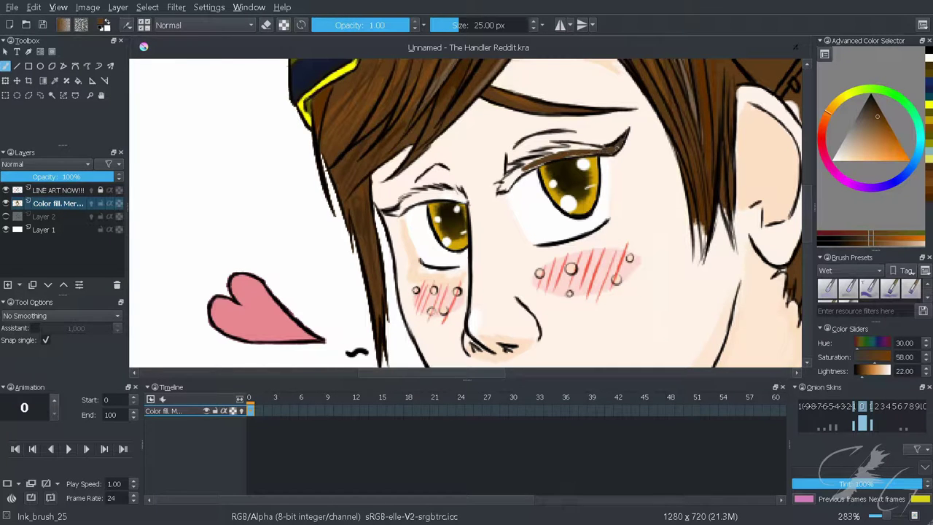
pyautogui.keyDown('ctrl'); pyautogui.click(791, 88); pyautogui.keyUp('ctrl')
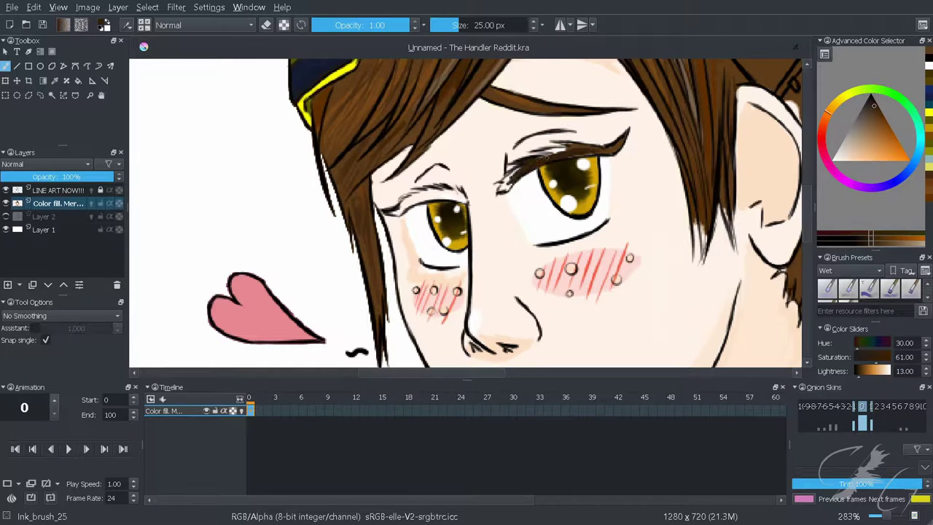
pyautogui.moveTo(446, 240)
pyautogui.mouseDown()
pyautogui.moveTo(467, 212)
pyautogui.moveTo(448, 153)
pyautogui.mouseUp()
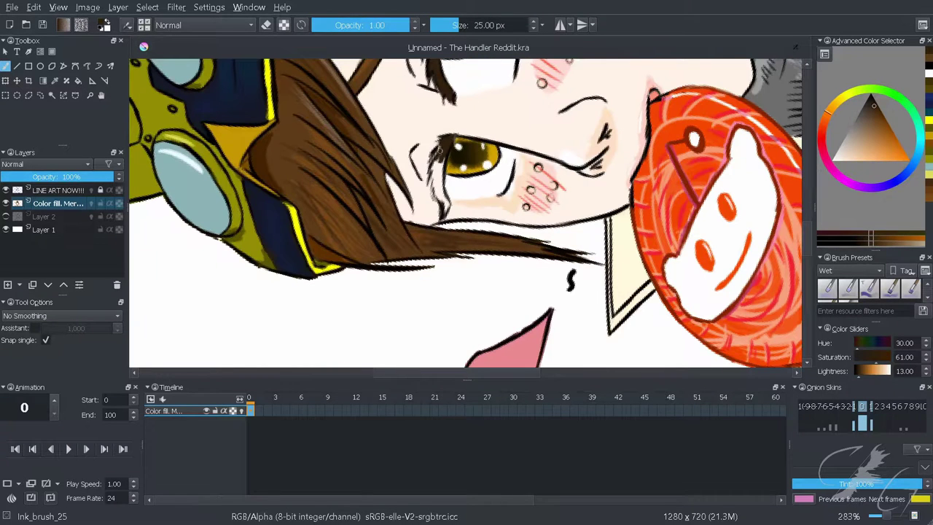
pyautogui.press('5')
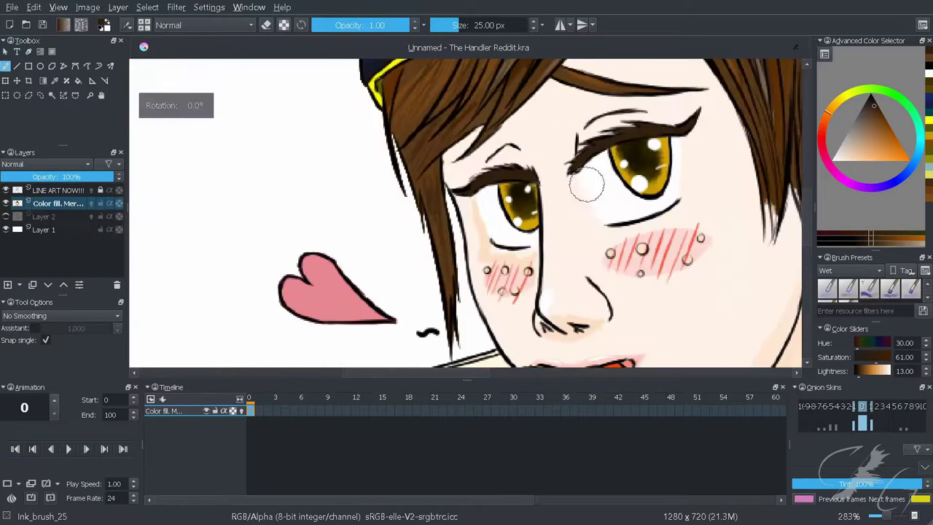
# Paint a thick dark brown brow above the left eye, sampling browns from the face
pyautogui.keyDown('ctrl'); pyautogui.click(503, 162); pyautogui.keyUp('ctrl')
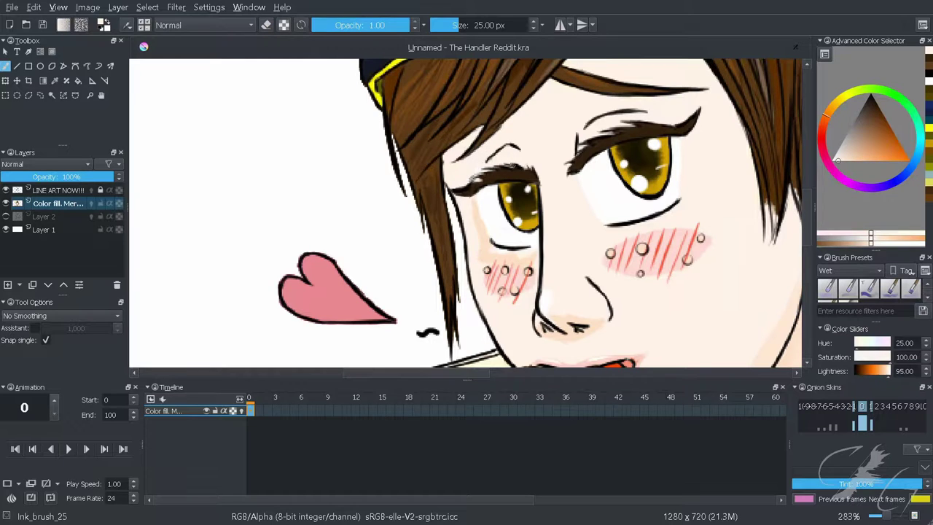
pyautogui.keyDown('ctrl'); pyautogui.click(529, 169); pyautogui.keyUp('ctrl')
pyautogui.moveTo(479, 179); pyautogui.dragTo(410, 206)
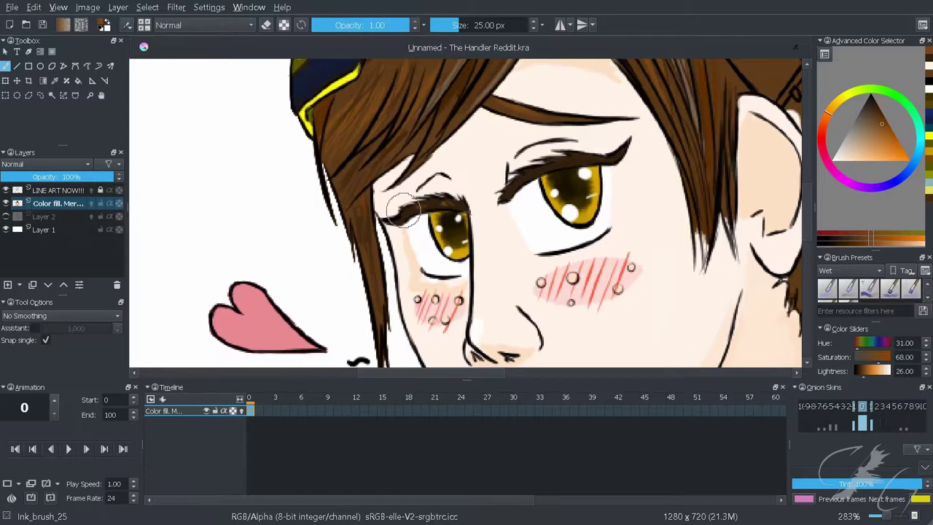
pyautogui.keyDown('ctrl'); pyautogui.click(583, 157); pyautogui.keyUp('ctrl')
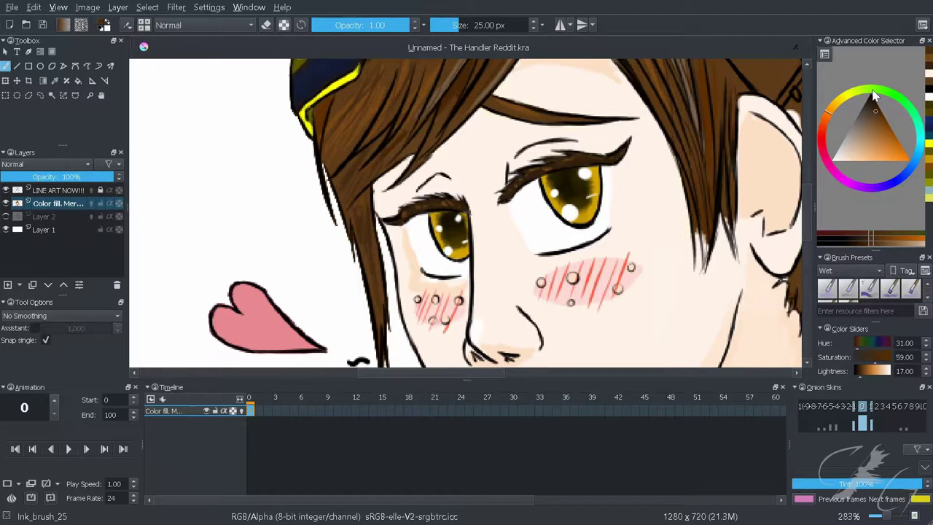
pyautogui.keyDown('ctrl'); pyautogui.click(585, 173); pyautogui.keyUp('ctrl')
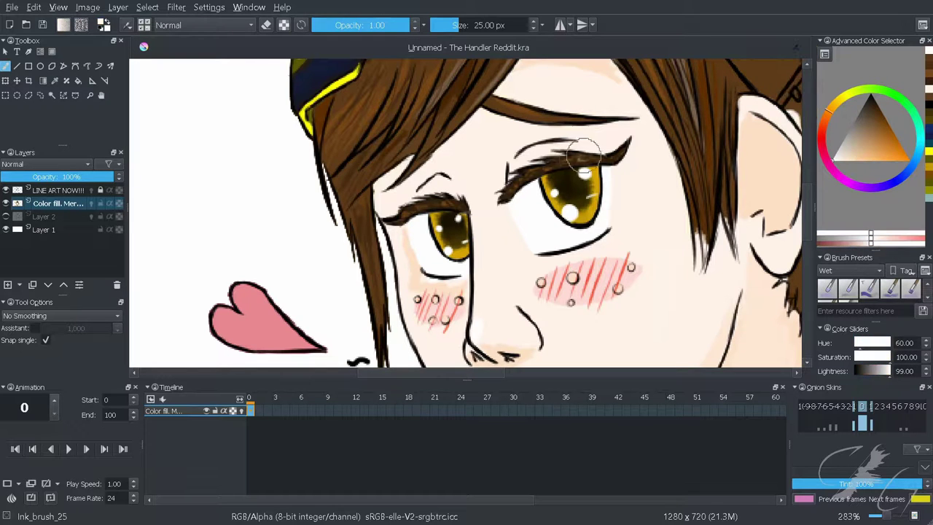
pyautogui.scroll(-1, 511, 241)
pyautogui.keyDown('ctrl'); pyautogui.click(566, 179); pyautogui.keyUp('ctrl')
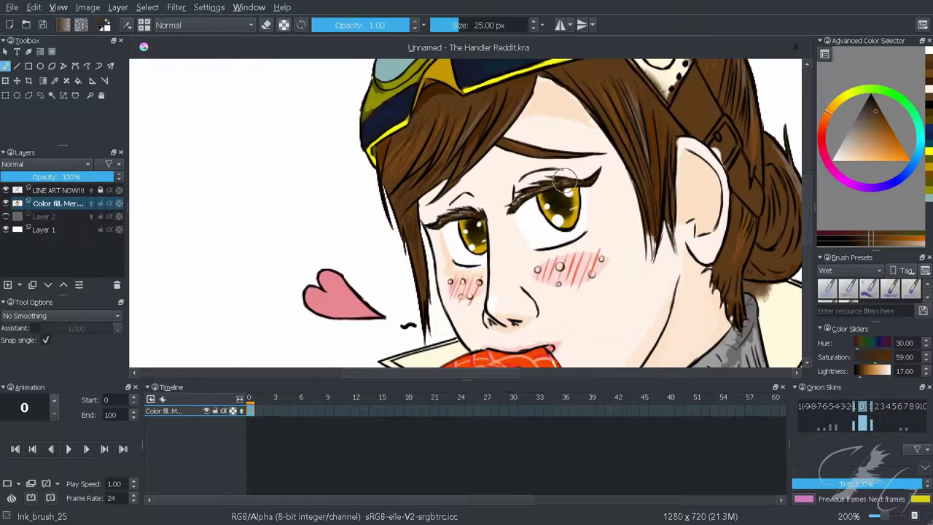
# Dab sampled eyebrow brown onto the left eyebrow and review the whole face zoomed out
pyautogui.keyDown('ctrl'); pyautogui.click(487, 208); pyautogui.keyUp('ctrl')
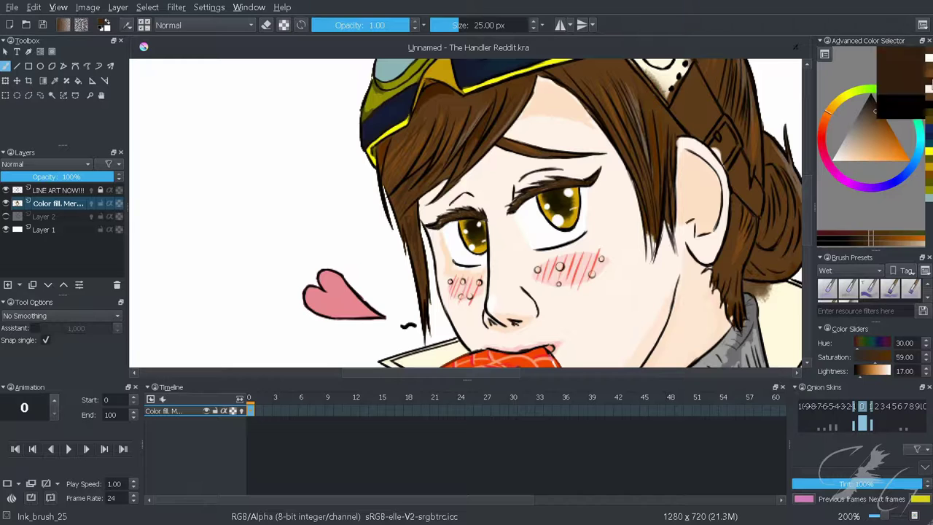
pyautogui.click(76, 190)
pyautogui.press('+')
pyautogui.keyDown('ctrl'); pyautogui.click(625, 175); pyautogui.keyUp('ctrl')
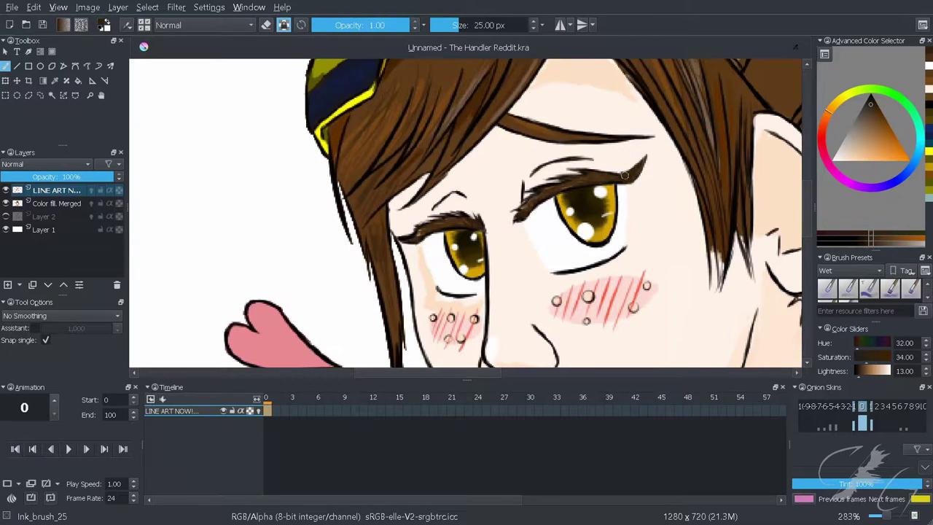
pyautogui.click(553, 188)
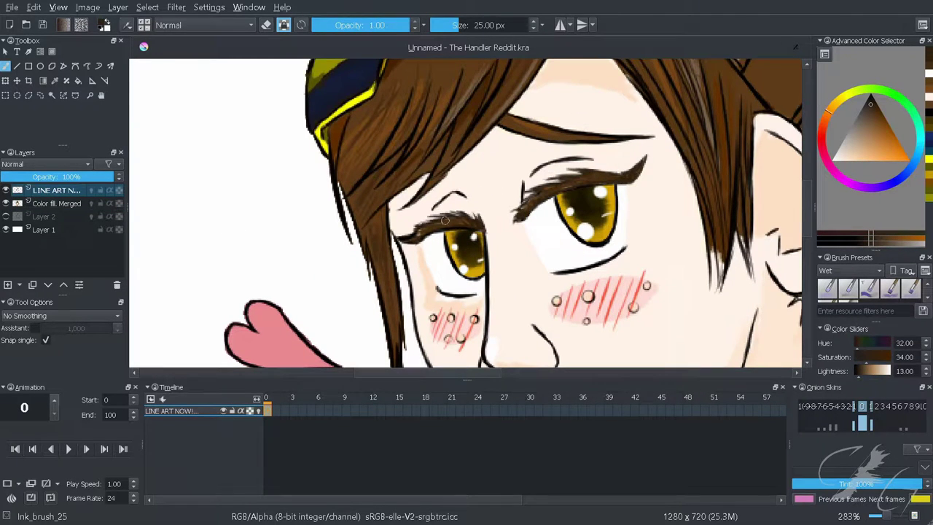
pyautogui.scroll(-3, 409, 247)
pyautogui.press('pagedown')
pyautogui.scroll(3, 627, 166)
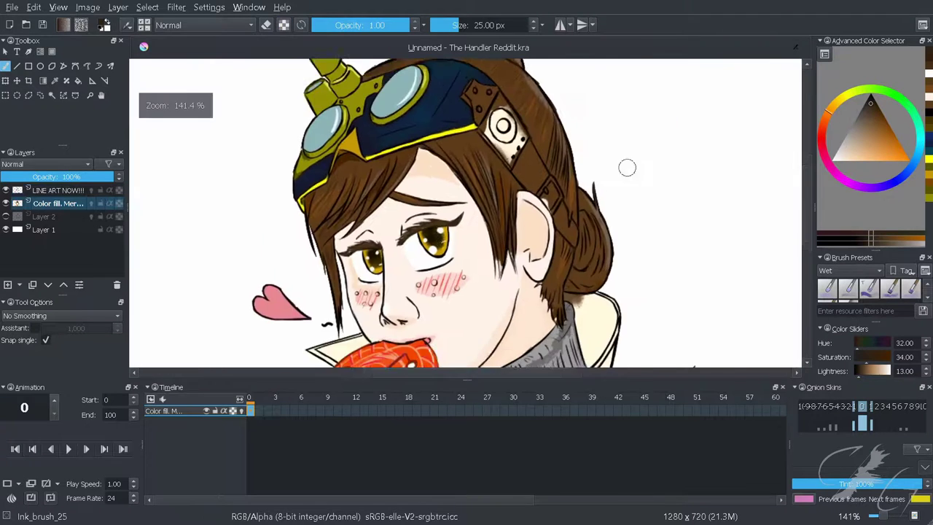
pyautogui.keyDown('ctrl'); pyautogui.click(573, 240); pyautogui.keyUp('ctrl')
pyautogui.keyDown('ctrl'); pyautogui.click(510, 291); pyautogui.keyUp('ctrl')
# Brush muted pink over the right upper eyelid and paint the stray patch with pale peach skin tone
pyautogui.moveTo(544, 172); pyautogui.dragTo(539, 230)
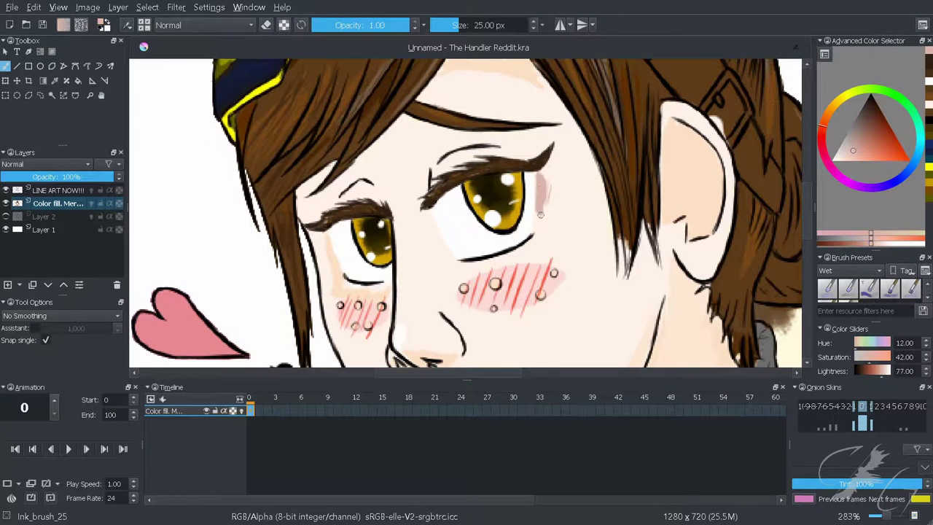
pyautogui.moveTo(449, 162)
pyautogui.mouseDown()
pyautogui.moveTo(432, 175)
pyautogui.moveTo(455, 206)
pyautogui.moveTo(418, 183)
pyautogui.mouseUp()
pyautogui.keyDown('ctrl'); pyautogui.click(428, 218); pyautogui.keyUp('ctrl')
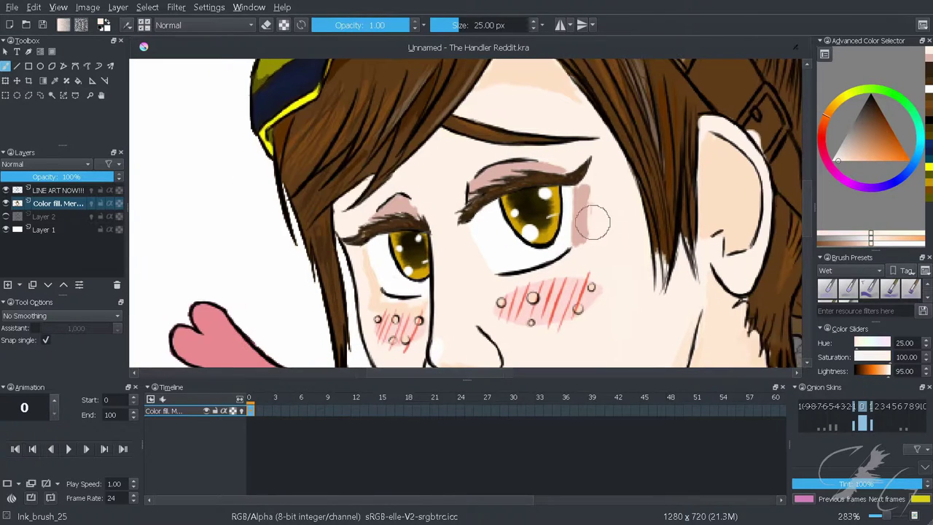
pyautogui.moveTo(584, 245); pyautogui.dragTo(584, 189)
pyautogui.click(891, 289)
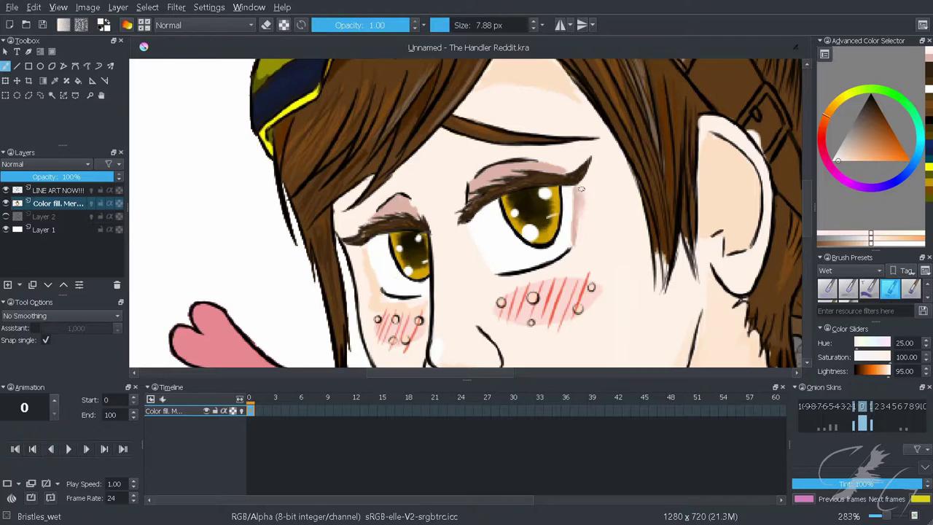
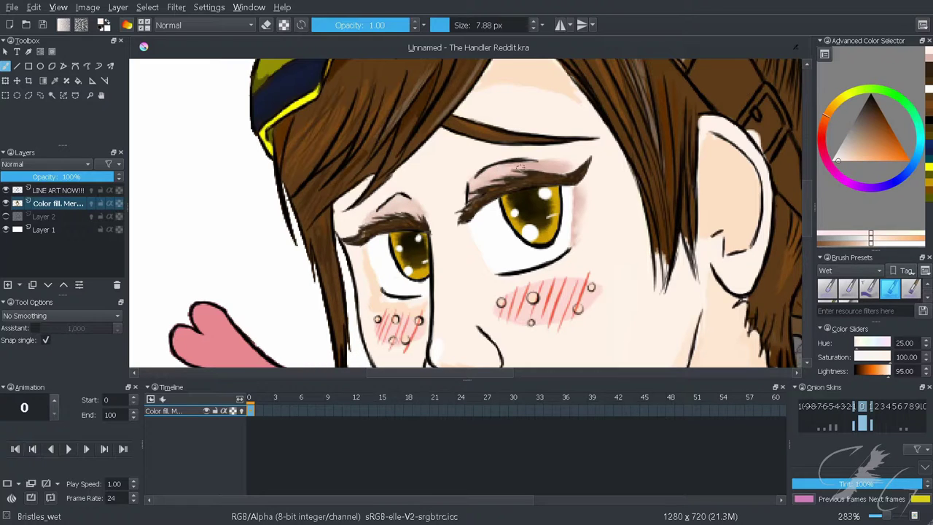
# Darken the right eye's iris in deep golden brown with Ink_brush_25 on the Color fill layer
pyautogui.keyDown('ctrl'); pyautogui.click(552, 216); pyautogui.keyUp('ctrl')
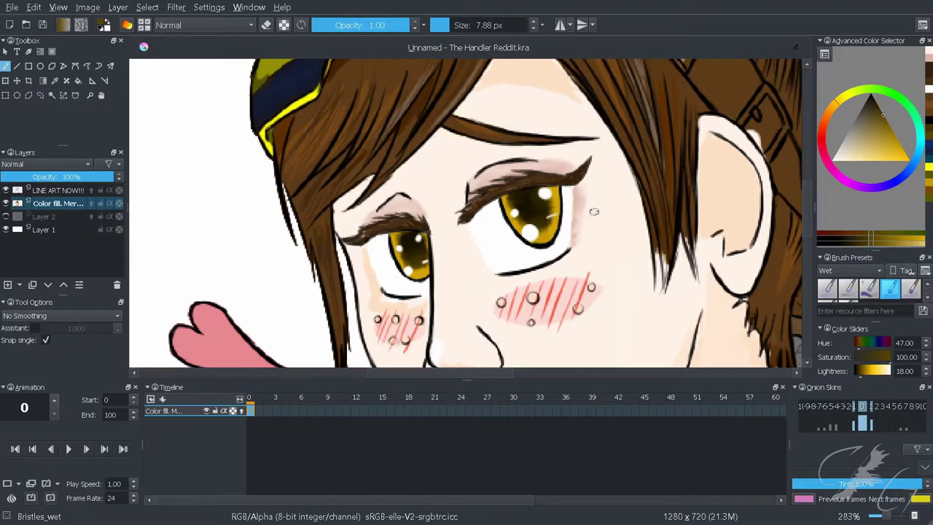
pyautogui.click(59, 190)
pyautogui.click(828, 288)
pyautogui.click(851, 125)
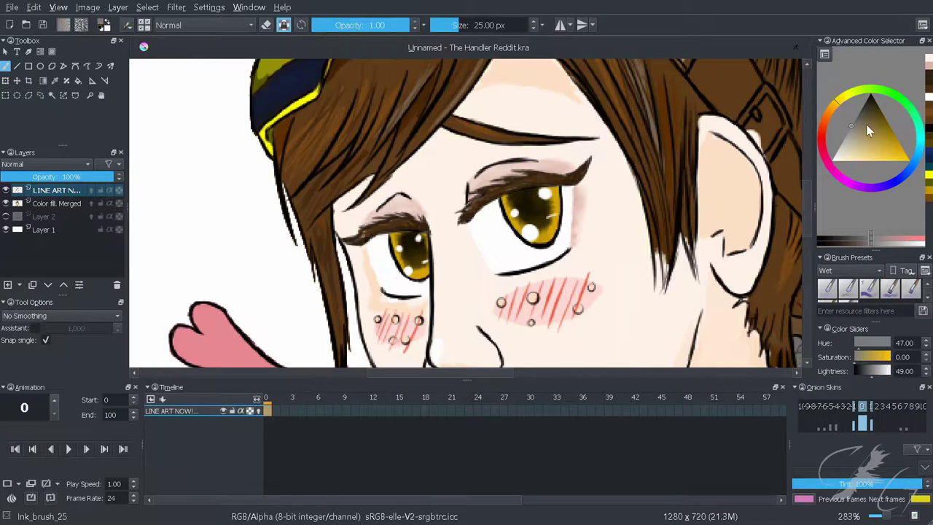
pyautogui.click(889, 125)
pyautogui.click(58, 203)
pyautogui.scroll(1, 520, 142)
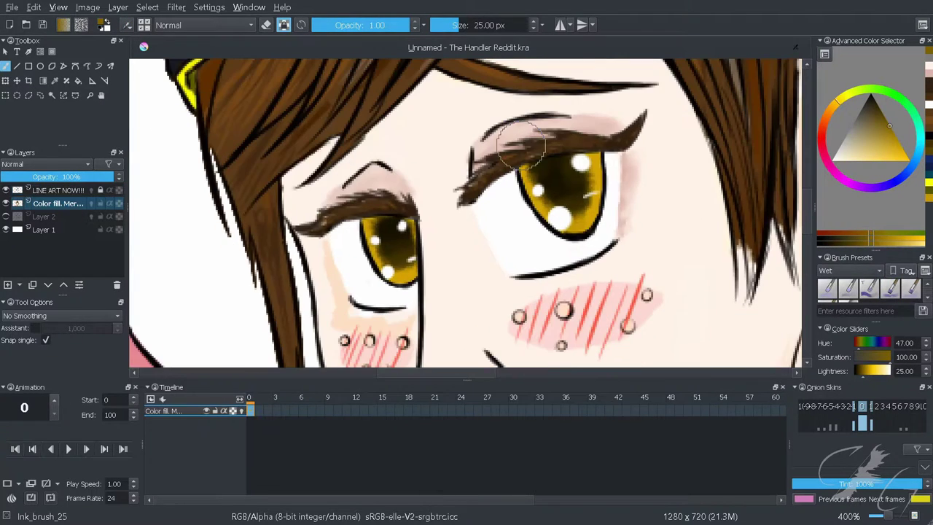
pyautogui.moveTo(583, 153); pyautogui.dragTo(592, 190)
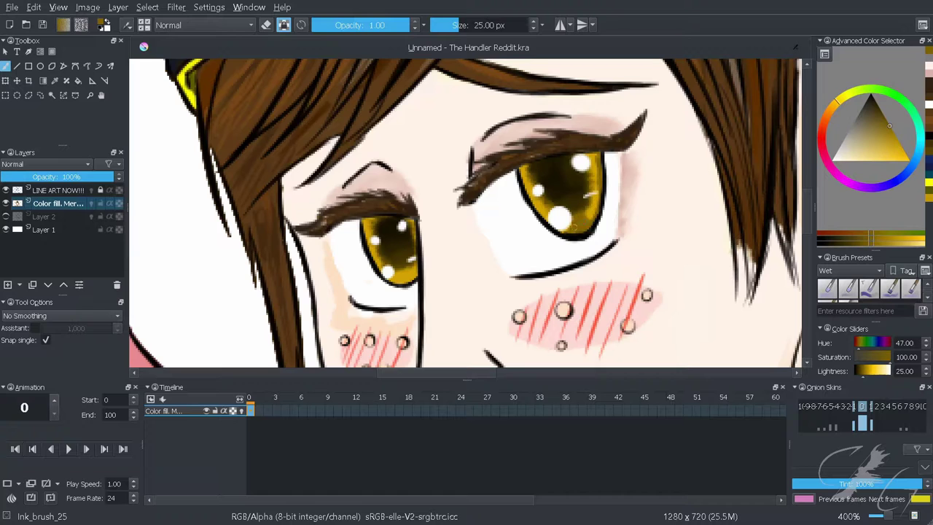
# Shade the right eye whites pale grey beneath the upper lashes
pyautogui.press('6')
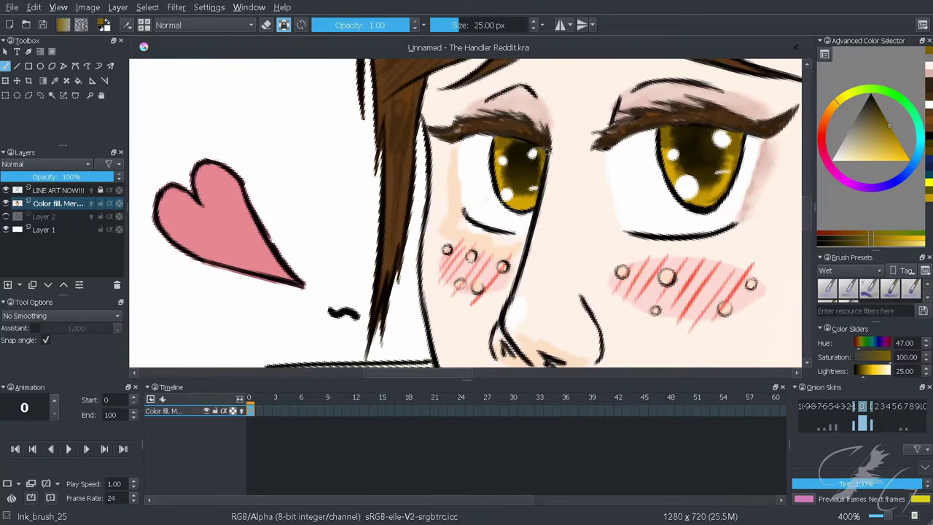
pyautogui.click(861, 121)
pyautogui.moveTo(576, 140); pyautogui.dragTo(539, 150)
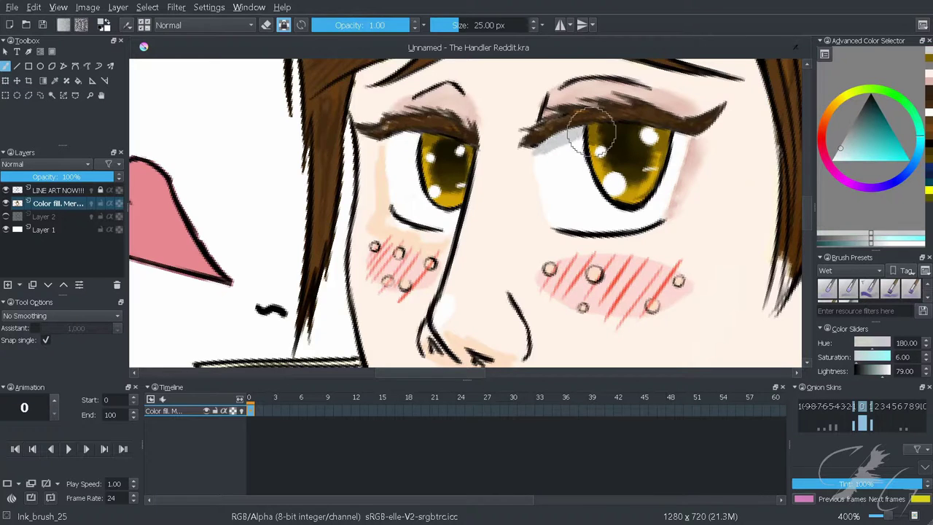
pyautogui.scroll(-3, 666, 146)
pyautogui.press('5')
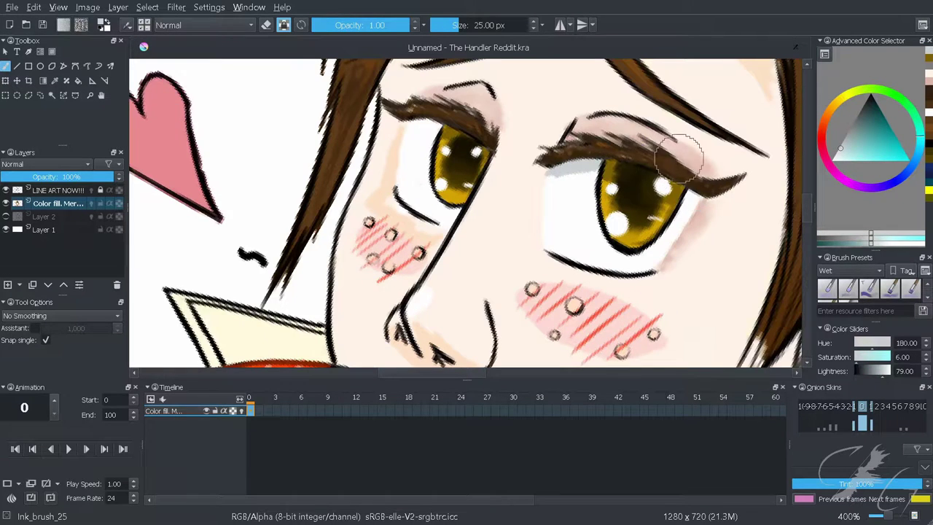
# Bring the left eye into view and choose a slightly darker peach skin tone
pyautogui.scroll(1, 620, 146)
pyautogui.scroll(2, 596, 142)
pyautogui.moveTo(526, 176); pyautogui.dragTo(713, 99)
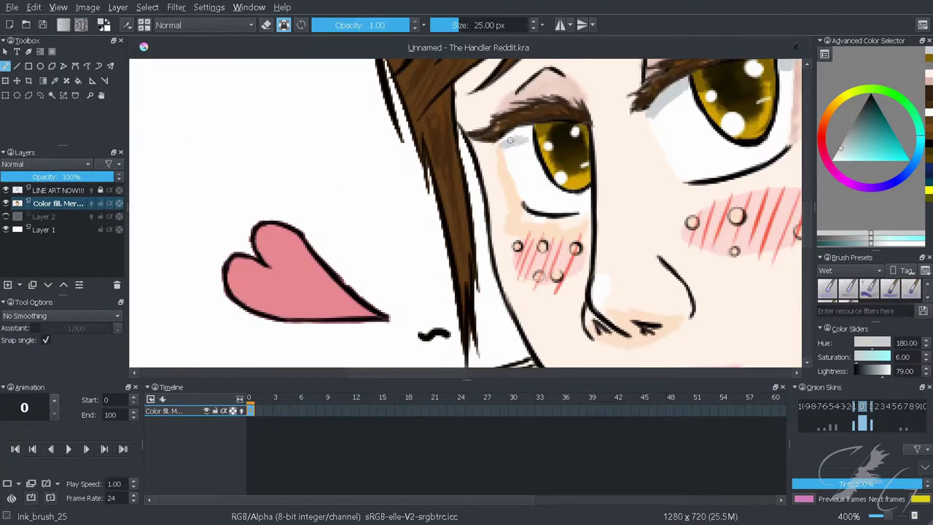
pyautogui.scroll(-8, 467, 218)
pyautogui.scroll(6, 364, 226)
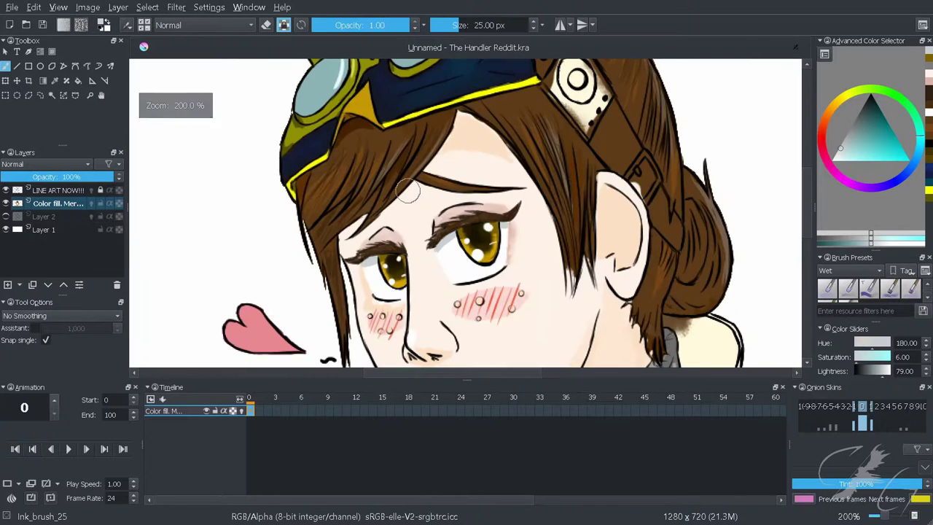
pyautogui.keyDown('ctrl'); pyautogui.click(365, 226); pyautogui.keyUp('ctrl')
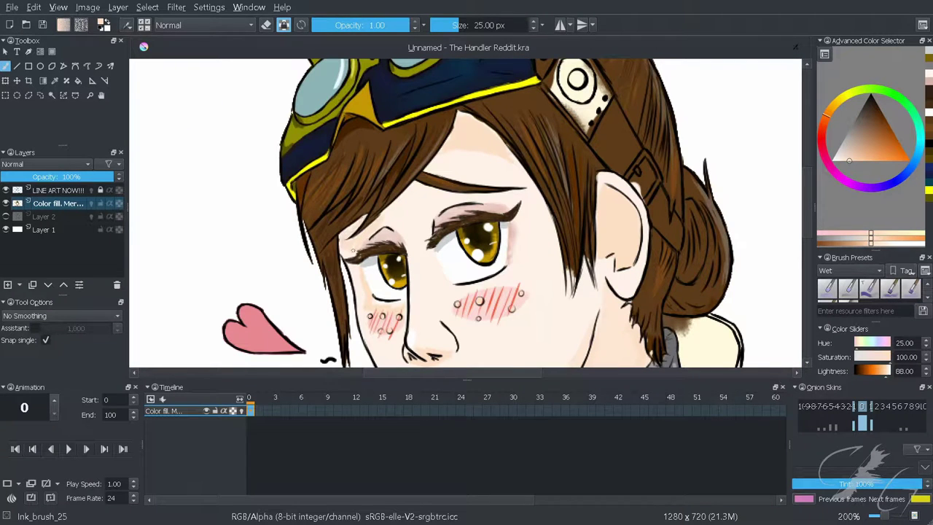
pyautogui.scroll(-3, 362, 241)
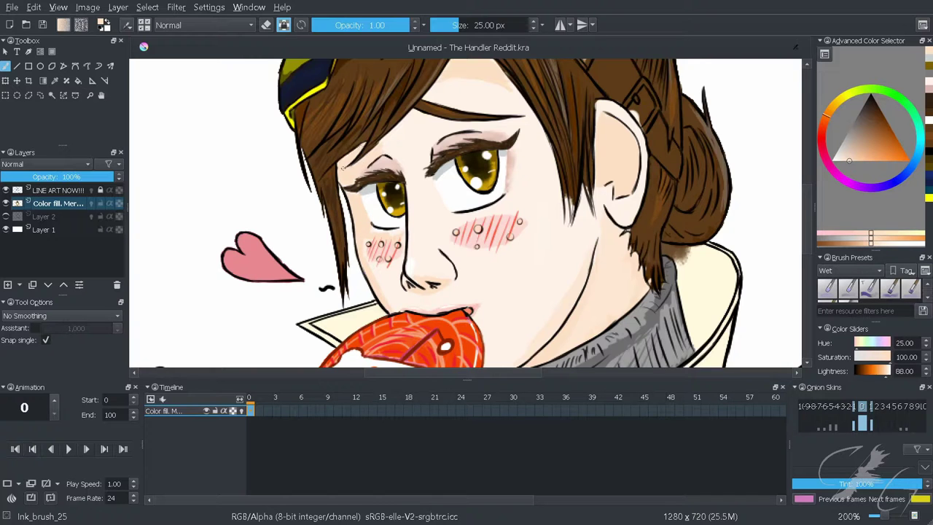
pyautogui.scroll(2, 342, 184)
pyautogui.scroll(-3, 402, 228)
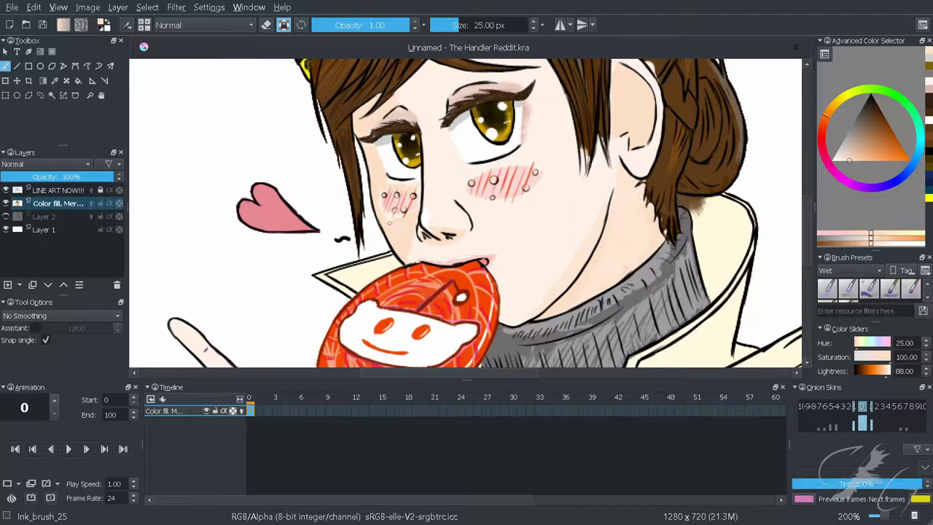
pyautogui.click(873, 160)
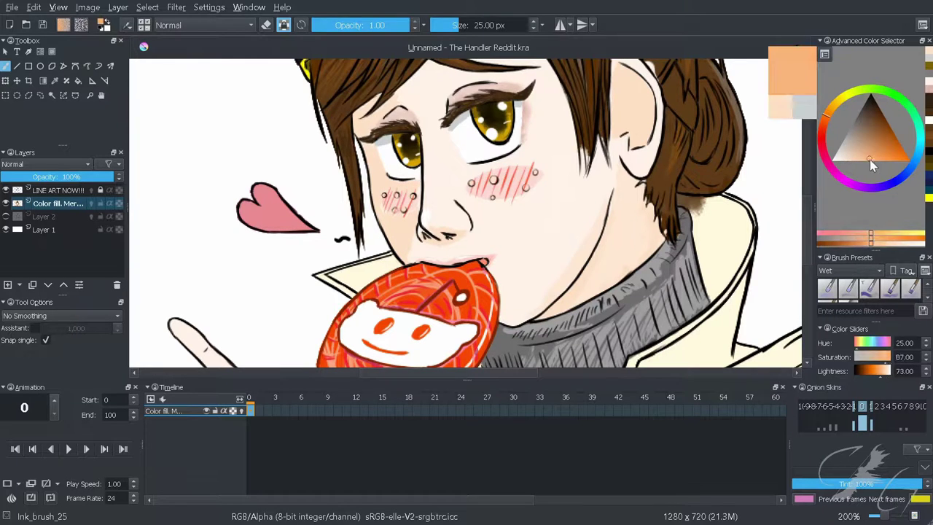
pyautogui.hotkey('ctrl', ']')
# With Bristles_wet, paint pale peach over the cheek hatching and add soft red blush
pyautogui.scroll(-5, 472, 135)
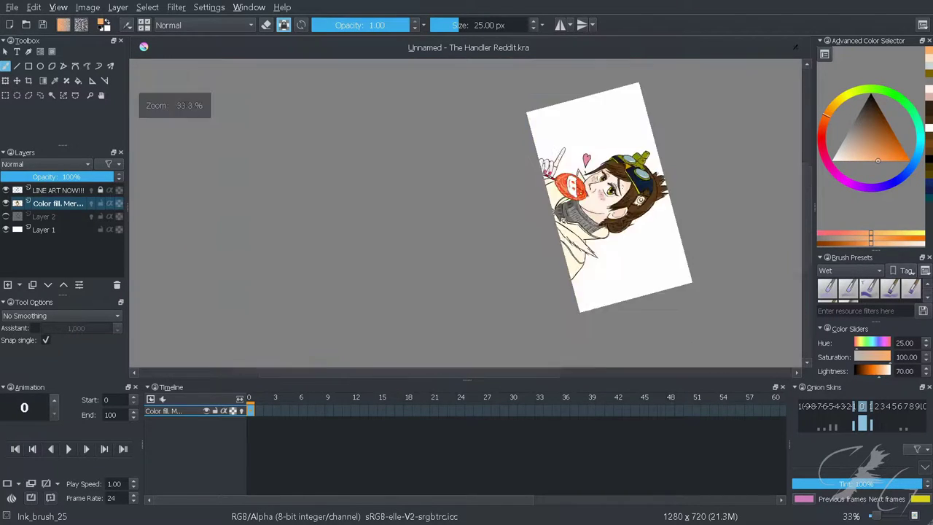
pyautogui.press('5')
pyautogui.scroll(5, 473, 135)
pyautogui.click(891, 289)
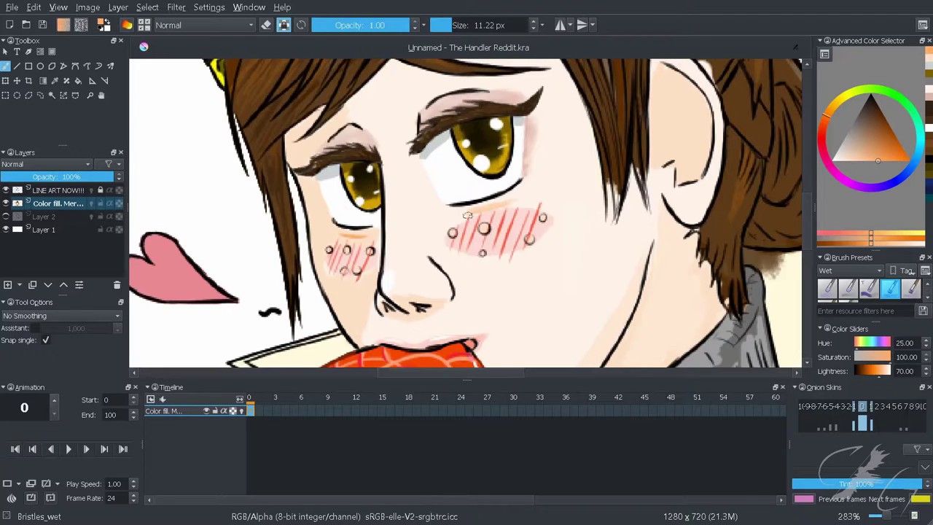
pyautogui.keyDown('ctrl'); pyautogui.click(487, 214); pyautogui.keyUp('ctrl')
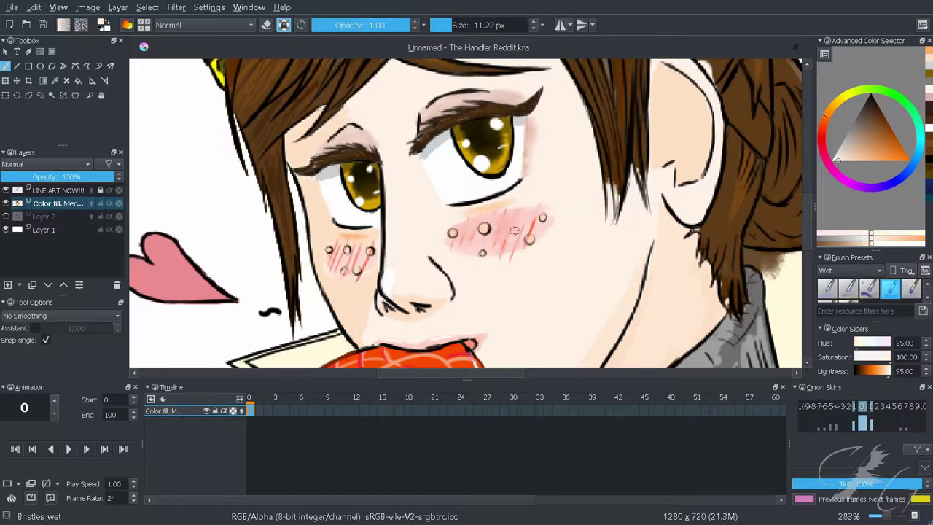
pyautogui.moveTo(515, 230); pyautogui.dragTo(483, 253)
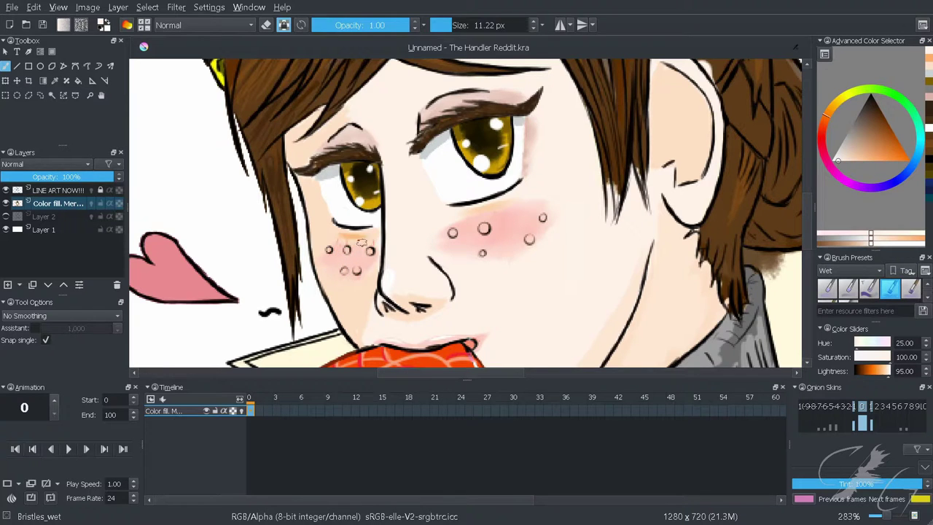
pyautogui.click(857, 160)
pyautogui.moveTo(539, 219); pyautogui.dragTo(467, 255)
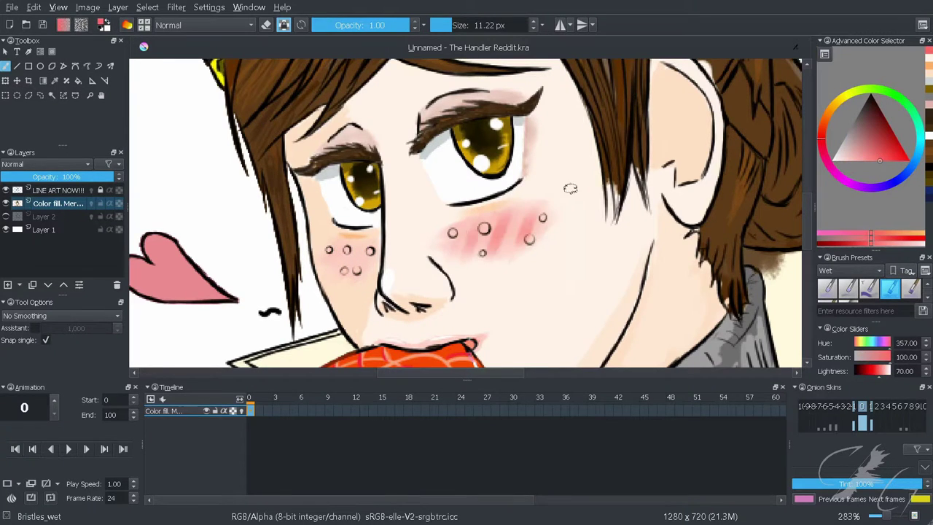
# Hatch darker red diagonal lines across the right cheek between the freckles with Ink_brush_25
pyautogui.press('k')
pyautogui.press('k')
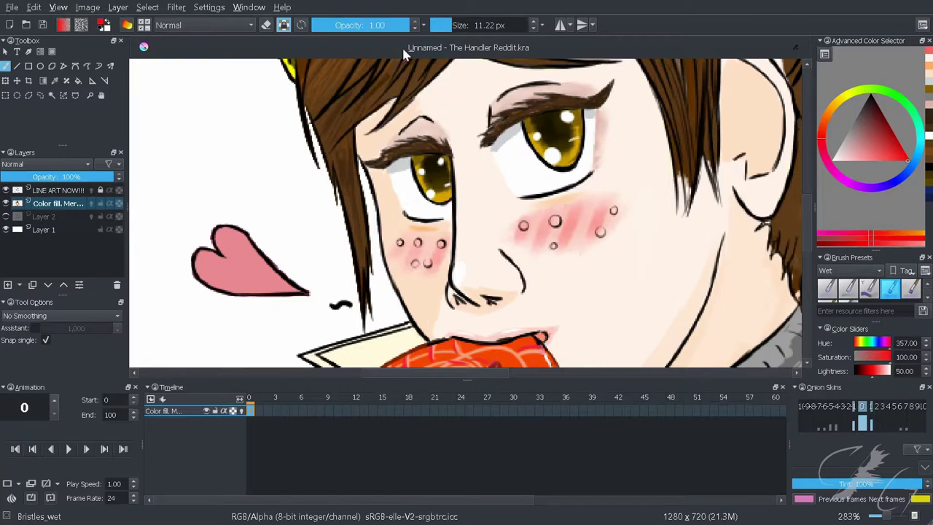
pyautogui.rightClick(647, 270)
pyautogui.click(609, 198)
pyautogui.moveTo(609, 198)
pyautogui.mouseDown()
pyautogui.moveTo(569, 233)
pyautogui.moveTo(576, 237)
pyautogui.moveTo(539, 247)
pyautogui.mouseUp()
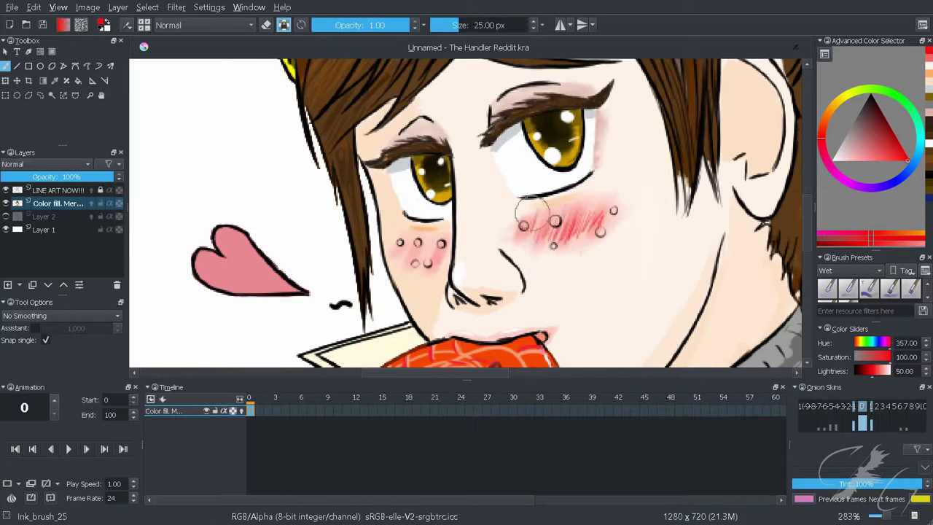
pyautogui.moveTo(554, 212); pyautogui.dragTo(521, 241)
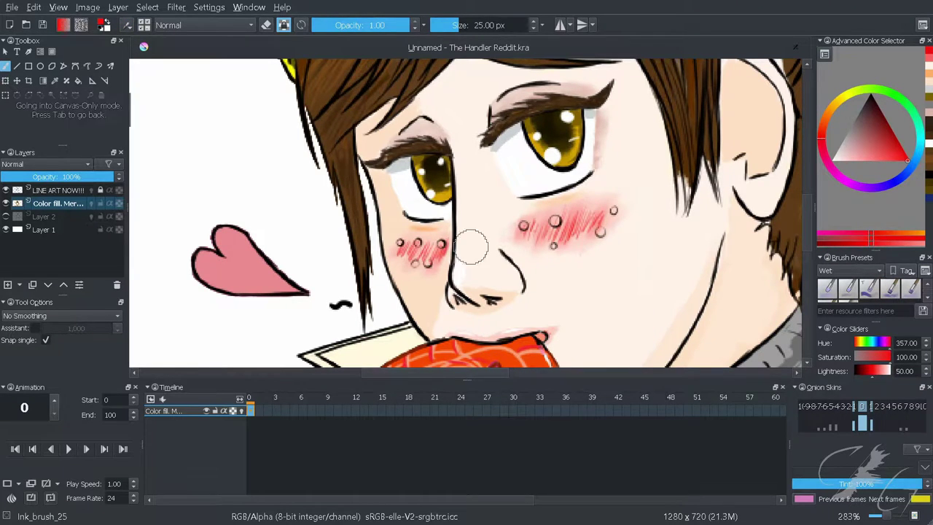
pyautogui.scroll(-10, 465, 200)
pyautogui.scroll(6, 464, 201)
# Paint muted yellow-green along the coat edge, lower coat, below the lollipop and beside the collar
pyautogui.scroll(-3, 464, 201)
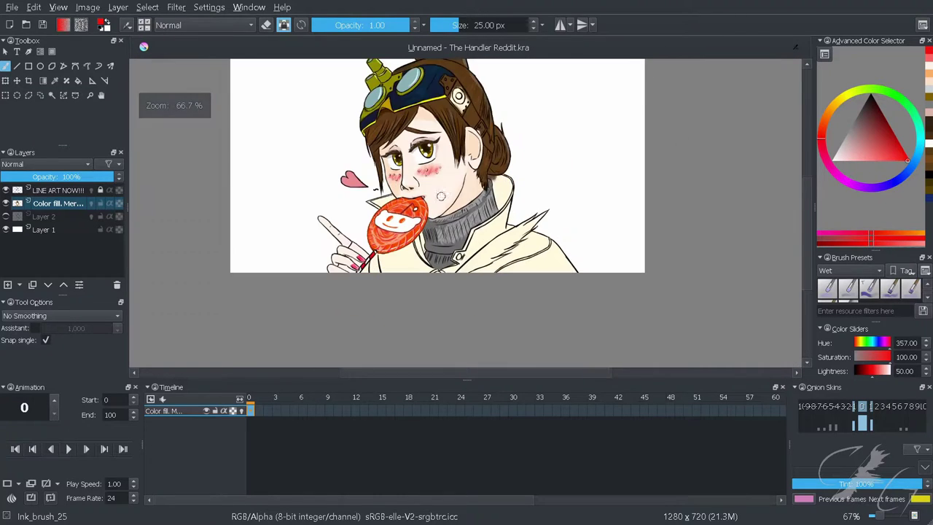
pyautogui.keyDown('ctrl'); pyautogui.click(744, 173); pyautogui.keyUp('ctrl')
pyautogui.scroll(5, 744, 174)
pyautogui.moveTo(635, 200); pyautogui.dragTo(583, 170)
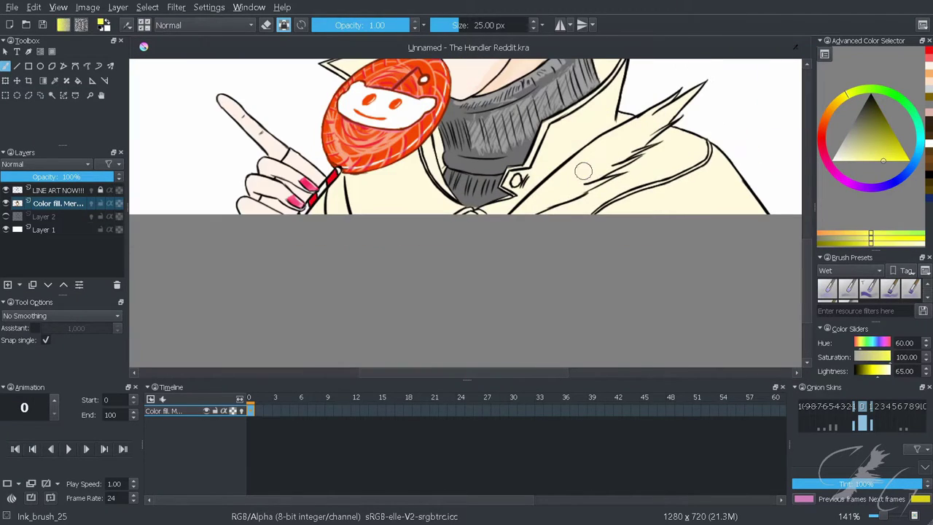
pyautogui.moveTo(871, 149)
pyautogui.mouseDown()
pyautogui.moveTo(867, 143)
pyautogui.moveTo(886, 150)
pyautogui.mouseUp()
pyautogui.moveTo(552, 156)
pyautogui.mouseDown()
pyautogui.moveTo(592, 125)
pyautogui.moveTo(554, 205)
pyautogui.moveTo(561, 124)
pyautogui.moveTo(466, 263)
pyautogui.moveTo(620, 197)
pyautogui.moveTo(662, 128)
pyautogui.mouseUp()
pyautogui.moveTo(675, 149)
pyautogui.mouseDown()
pyautogui.moveTo(569, 219)
pyautogui.moveTo(611, 204)
pyautogui.mouseUp()
pyautogui.moveTo(370, 218)
pyautogui.mouseDown()
pyautogui.moveTo(409, 199)
pyautogui.moveTo(426, 212)
pyautogui.mouseUp()
pyautogui.moveTo(445, 166); pyautogui.dragTo(447, 213)
pyautogui.moveTo(412, 162)
pyautogui.mouseDown()
pyautogui.moveTo(443, 204)
pyautogui.moveTo(442, 222)
pyautogui.moveTo(420, 179)
pyautogui.mouseUp()
# Add more saturated green strokes around the collar and touch up its bottom and tip
pyautogui.keyDown('ctrl'); pyautogui.click(561, 207); pyautogui.keyUp('ctrl')
pyautogui.scroll(2, 476, 207)
pyautogui.click(894, 147)
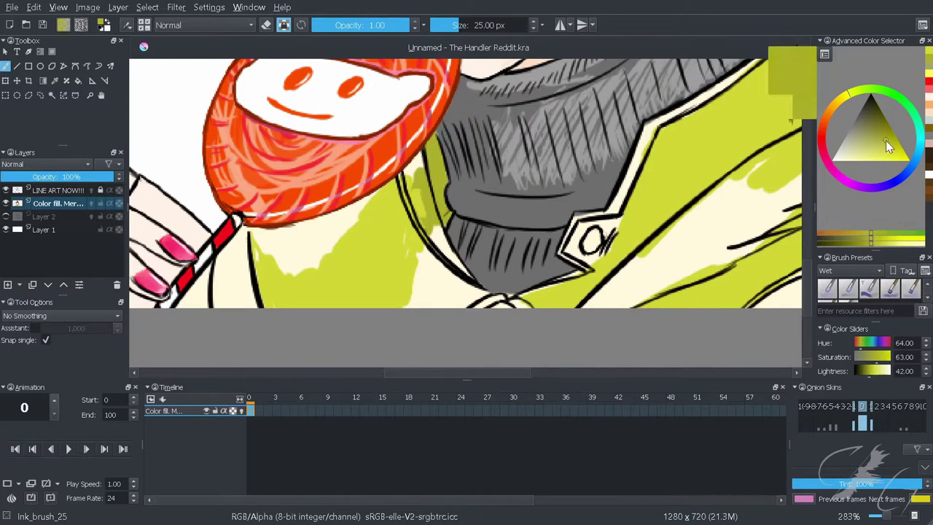
pyautogui.moveTo(425, 215)
pyautogui.mouseDown()
pyautogui.moveTo(464, 276)
pyautogui.moveTo(503, 187)
pyautogui.mouseUp()
pyautogui.moveTo(467, 211)
pyautogui.mouseDown()
pyautogui.moveTo(402, 188)
pyautogui.moveTo(394, 145)
pyautogui.moveTo(416, 208)
pyautogui.moveTo(389, 144)
pyautogui.moveTo(342, 145)
pyautogui.moveTo(340, 160)
pyautogui.moveTo(410, 167)
pyautogui.mouseUp()
pyautogui.scroll(-3, 678, 182)
pyautogui.scroll(3, 488, 218)
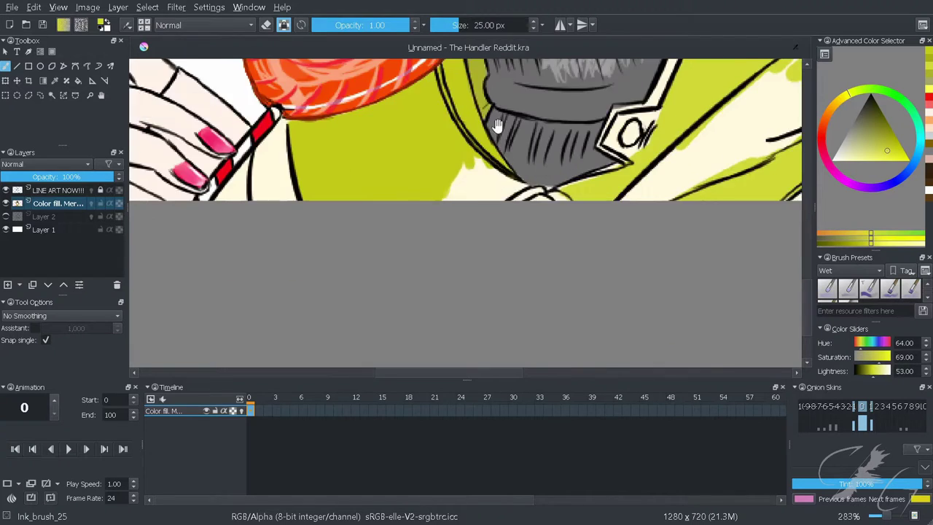
pyautogui.moveTo(408, 222); pyautogui.dragTo(444, 263)
pyautogui.moveTo(401, 240)
pyautogui.mouseDown()
pyautogui.moveTo(436, 261)
pyautogui.moveTo(386, 241)
pyautogui.moveTo(398, 228)
pyautogui.mouseUp()
pyautogui.moveTo(554, 175)
pyautogui.mouseDown()
pyautogui.moveTo(463, 218)
pyautogui.moveTo(441, 252)
pyautogui.moveTo(383, 256)
pyautogui.mouseUp()
pyautogui.scroll(-3, 445, 222)
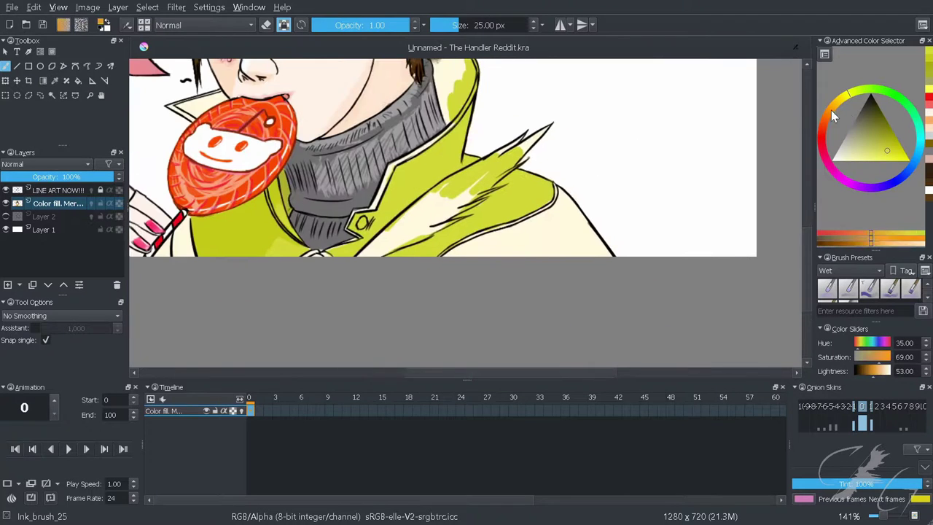
# Paint orange strokes with white highlights across the jacket's collar trim
pyautogui.moveTo(419, 230)
pyautogui.mouseDown()
pyautogui.moveTo(376, 245)
pyautogui.moveTo(550, 128)
pyautogui.mouseUp()
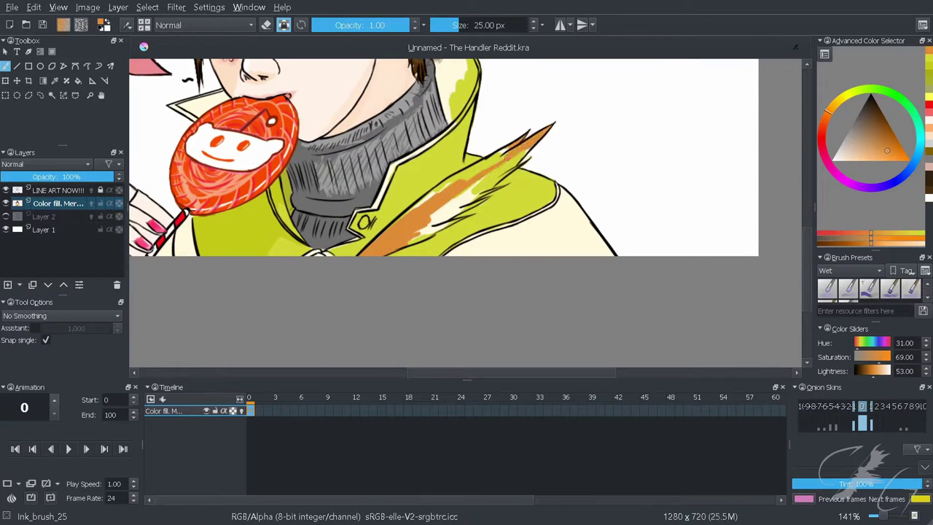
pyautogui.moveTo(510, 164); pyautogui.dragTo(448, 193)
pyautogui.scroll(2, 396, 195)
pyautogui.moveTo(503, 168); pyautogui.dragTo(434, 219)
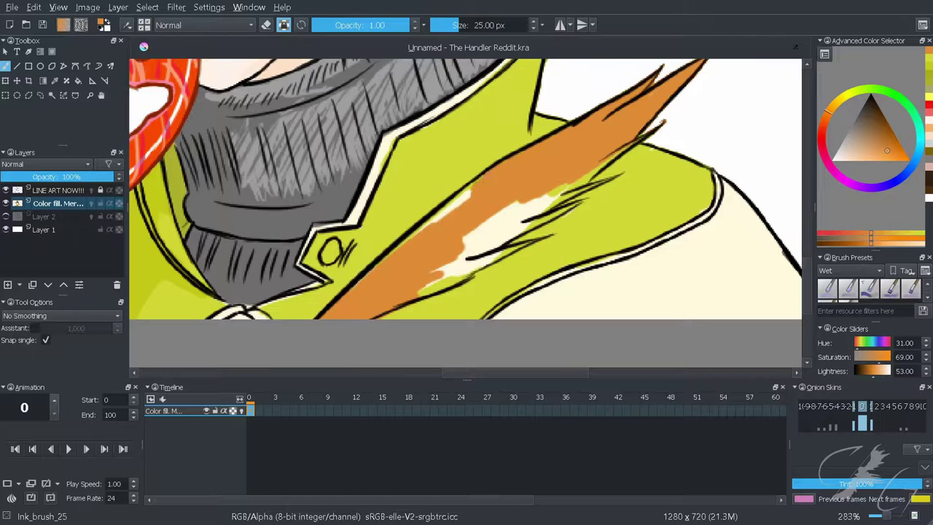
pyautogui.moveTo(481, 179)
pyautogui.mouseDown()
pyautogui.moveTo(430, 223)
pyautogui.moveTo(396, 208)
pyautogui.mouseUp()
pyautogui.moveTo(532, 184)
pyautogui.mouseDown()
pyautogui.moveTo(427, 261)
pyautogui.moveTo(423, 281)
pyautogui.moveTo(427, 257)
pyautogui.mouseUp()
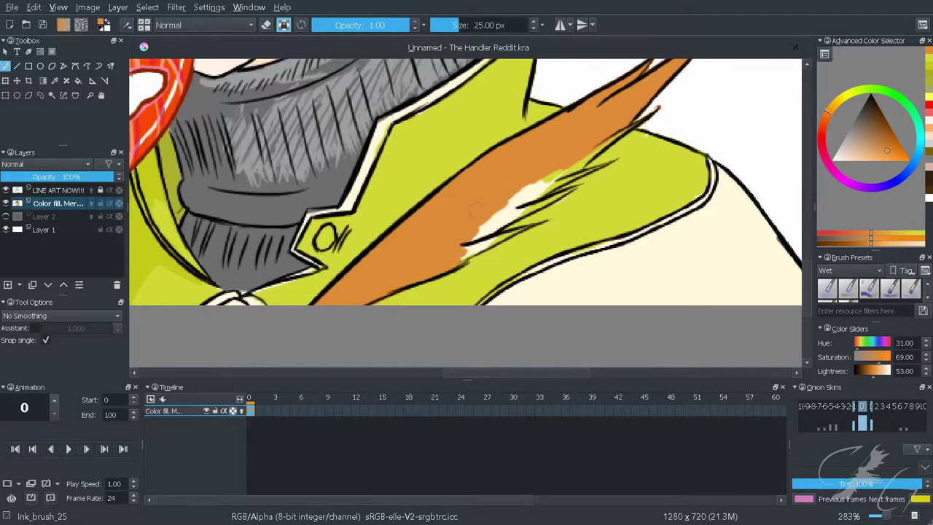
pyautogui.moveTo(511, 219); pyautogui.dragTo(428, 273)
pyautogui.moveTo(538, 183); pyautogui.dragTo(404, 271)
pyautogui.moveTo(405, 271)
pyautogui.mouseDown()
pyautogui.moveTo(445, 221)
pyautogui.moveTo(408, 251)
pyautogui.mouseUp()
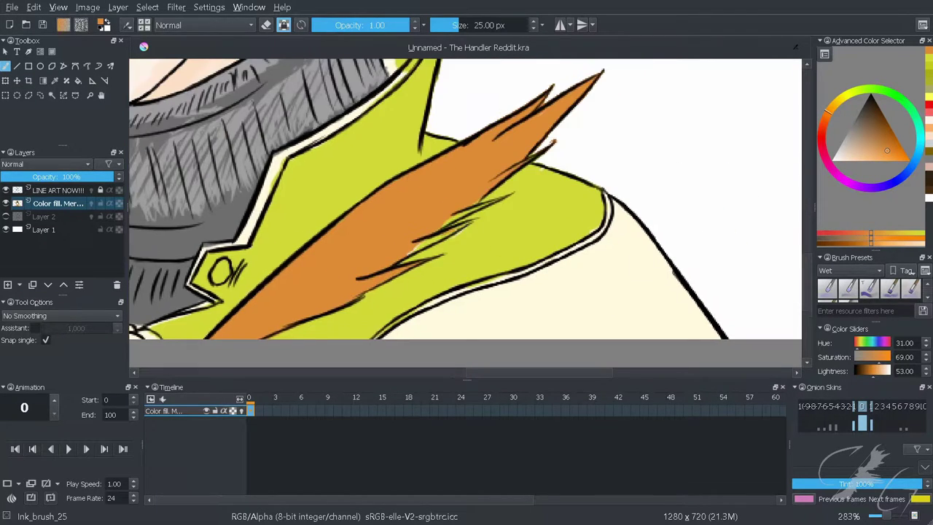
# Paint yellow-green streaks along the orange collar
pyautogui.moveTo(549, 175); pyautogui.dragTo(495, 201)
pyautogui.keyDown('ctrl'); pyautogui.click(495, 200); pyautogui.keyUp('ctrl')
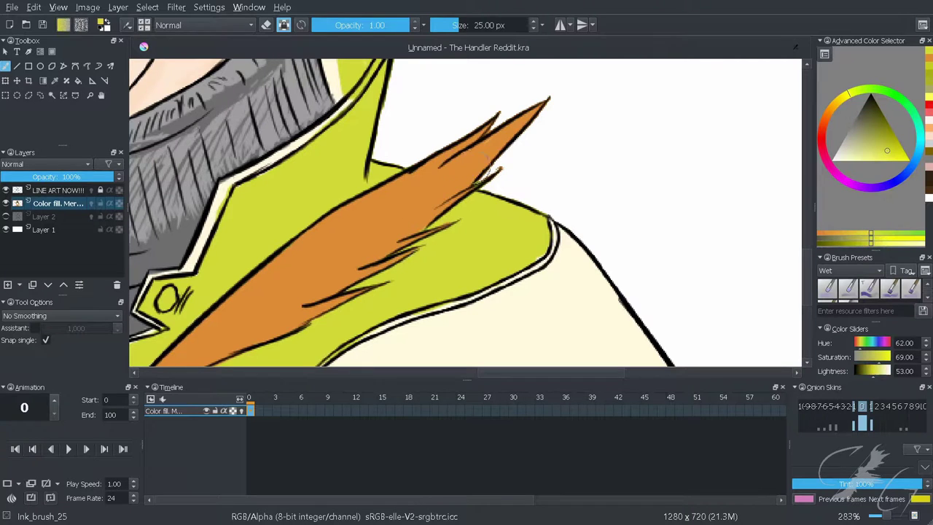
pyautogui.moveTo(315, 255)
pyautogui.mouseDown()
pyautogui.moveTo(432, 183)
pyautogui.moveTo(354, 244)
pyautogui.mouseUp()
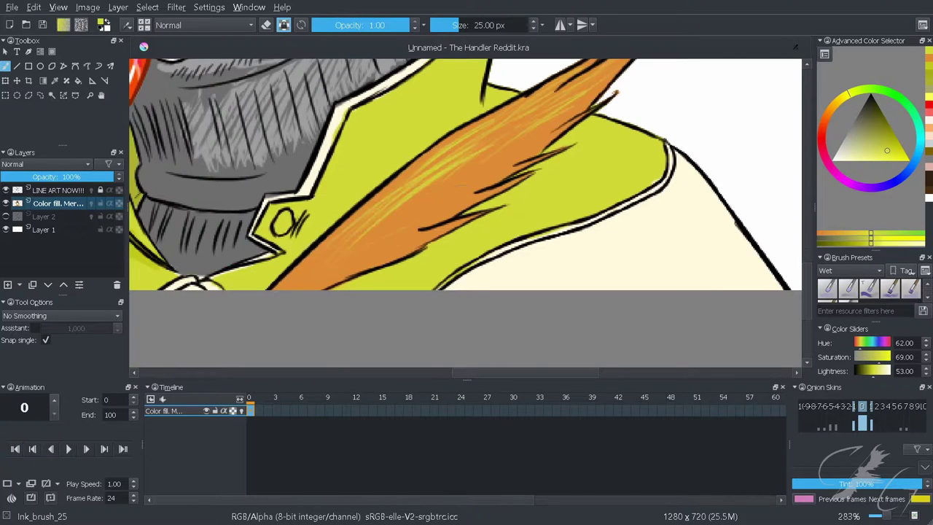
pyautogui.moveTo(301, 272); pyautogui.dragTo(239, 331)
# Repaint the collar tip with Bristles_wet strokes and extend the orange fur tip using Ink_brush_25
pyautogui.click(890, 288)
pyautogui.scroll(-5, 569, 139)
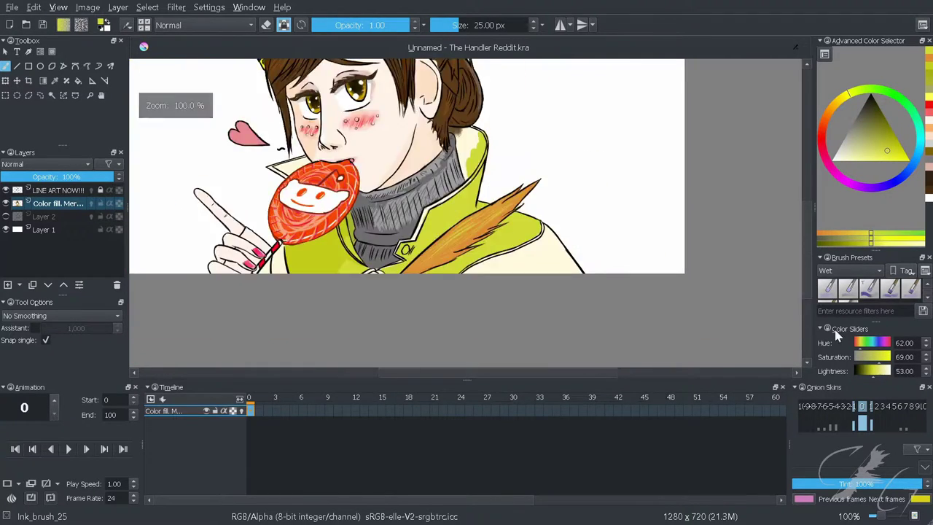
pyautogui.scroll(6, 568, 140)
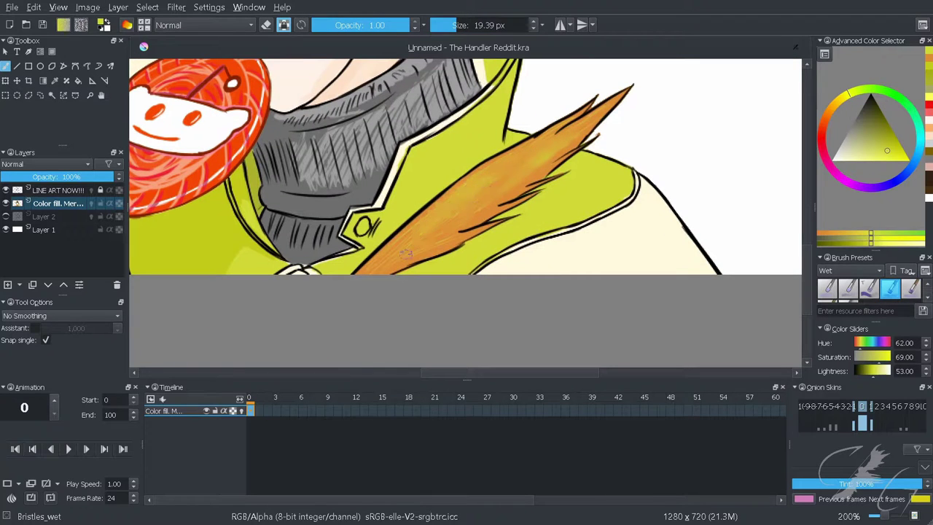
pyautogui.moveTo(586, 117); pyautogui.dragTo(516, 167)
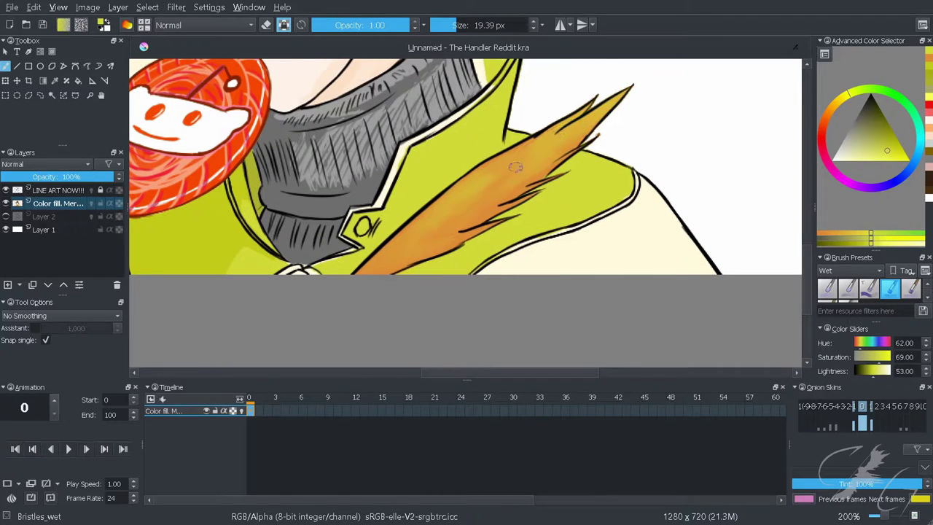
pyautogui.press('6')
pyautogui.keyDown('ctrl'); pyautogui.click(394, 242); pyautogui.keyUp('ctrl')
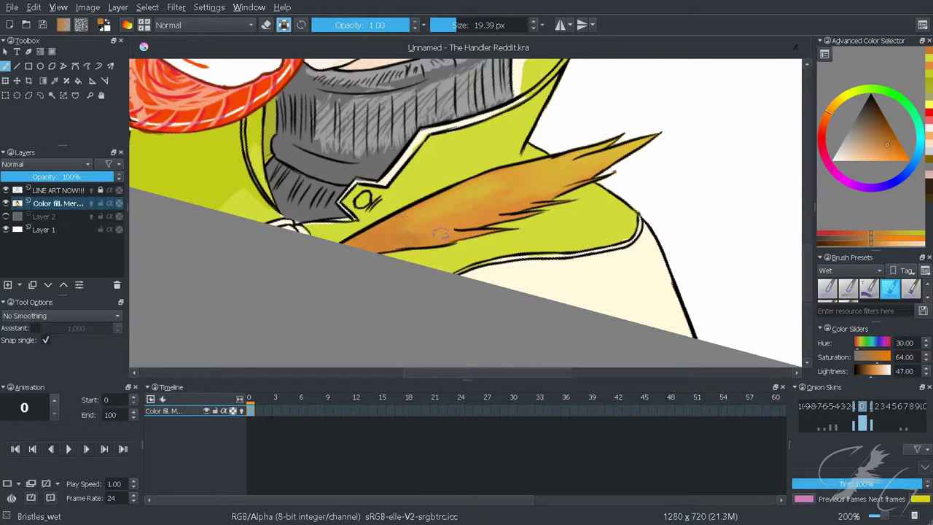
pyautogui.rightClick(735, 210)
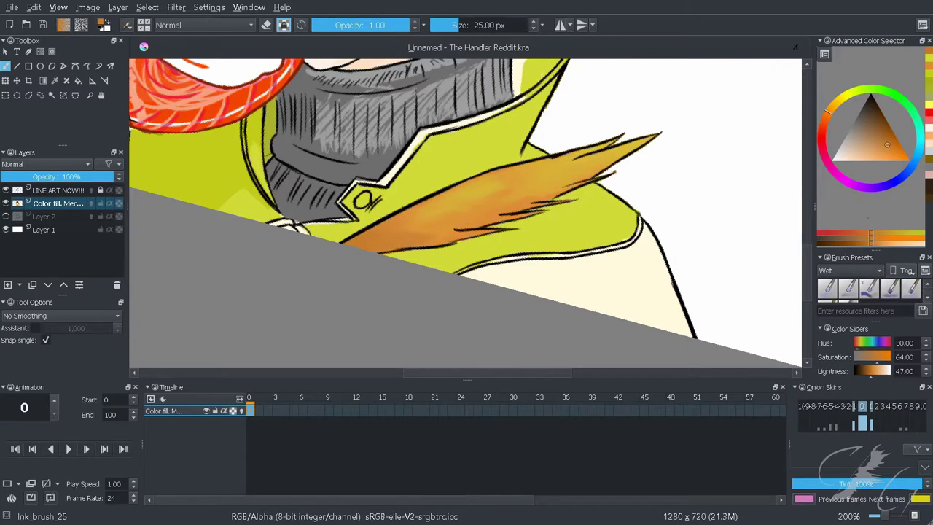
pyautogui.press('6')
pyautogui.moveTo(554, 203); pyautogui.dragTo(637, 193)
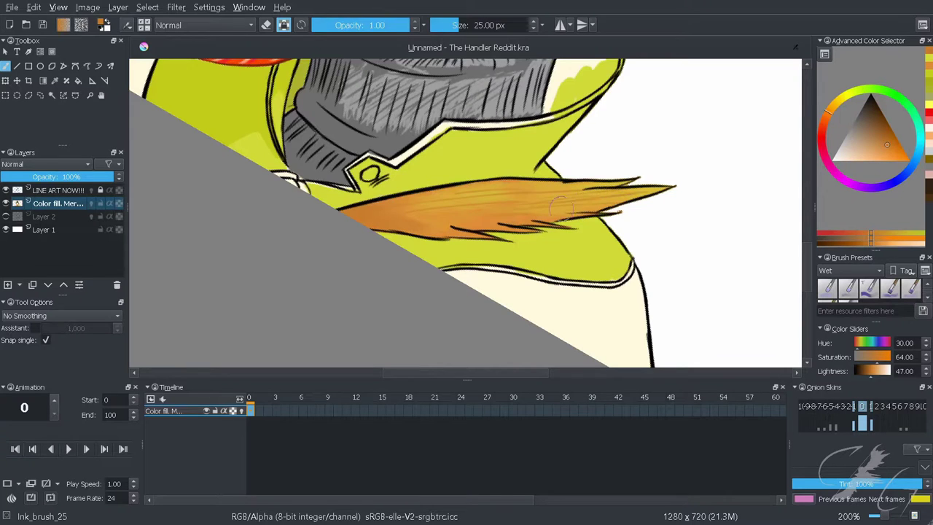
pyautogui.press('5')
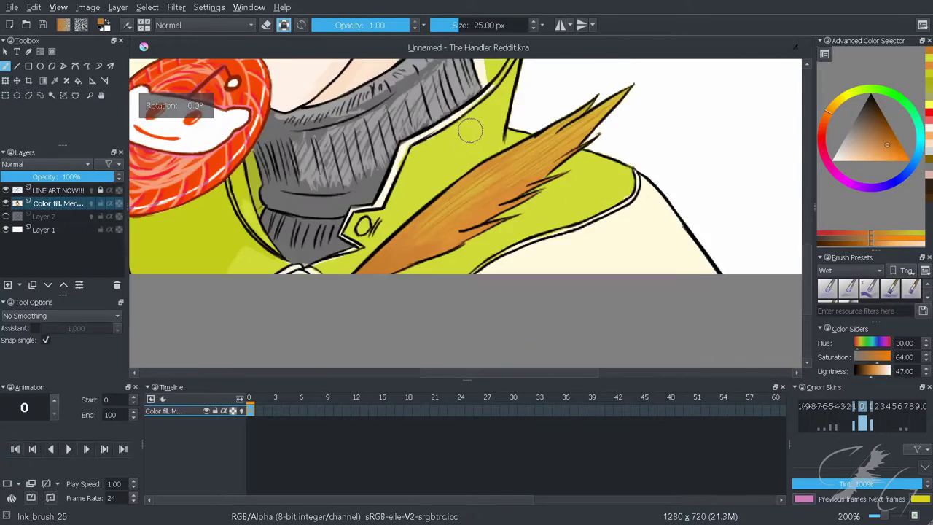
# Cover the cream collar patch with the yellow-green jacket colour
pyautogui.press('-')
pyautogui.keyDown('ctrl'); pyautogui.click(524, 207); pyautogui.keyUp('ctrl')
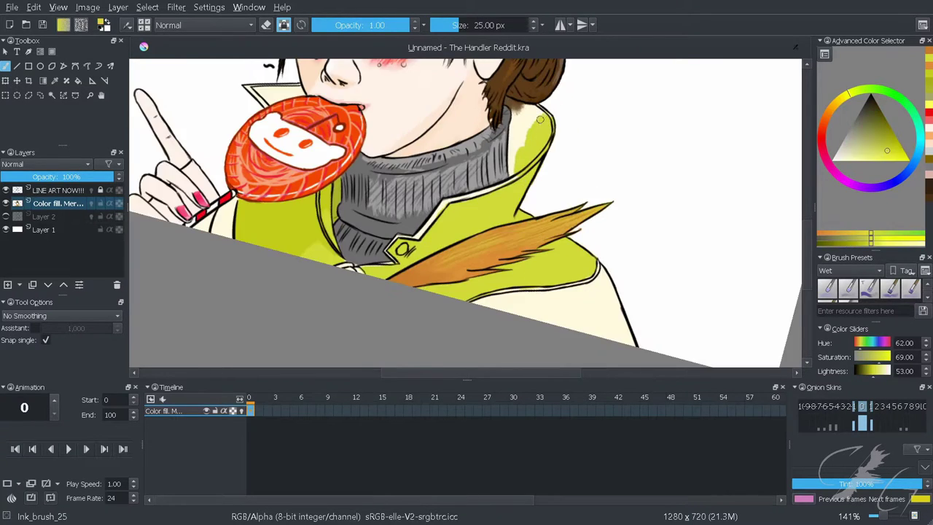
pyautogui.press('+')
pyautogui.press('+')
pyautogui.press('+')
pyautogui.moveTo(441, 277)
pyautogui.mouseDown()
pyautogui.moveTo(466, 150)
pyautogui.moveTo(476, 150)
pyautogui.mouseUp()
pyautogui.press('6')
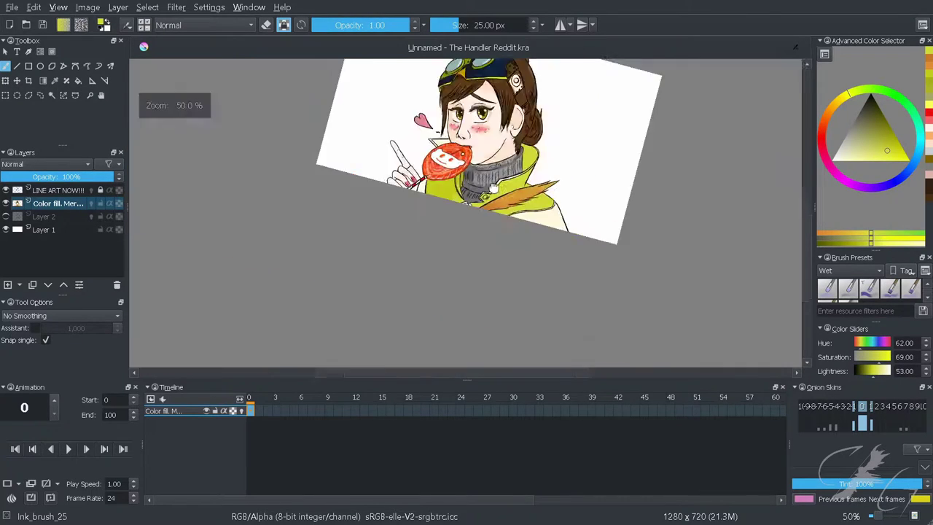
pyautogui.press('-')
pyautogui.press('-')
pyautogui.press('-')
# Draw a linear gradient on background Layer 1, then redraw it in a new direction
pyautogui.press('5')
pyautogui.click(58, 230)
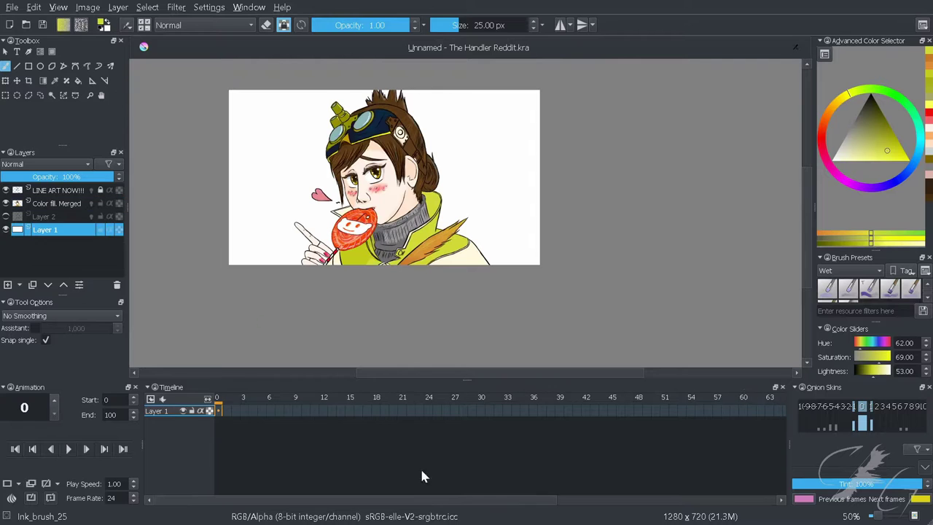
pyautogui.moveTo(837, 120)
pyautogui.mouseDown()
pyautogui.moveTo(891, 176)
pyautogui.moveTo(918, 149)
pyautogui.mouseUp()
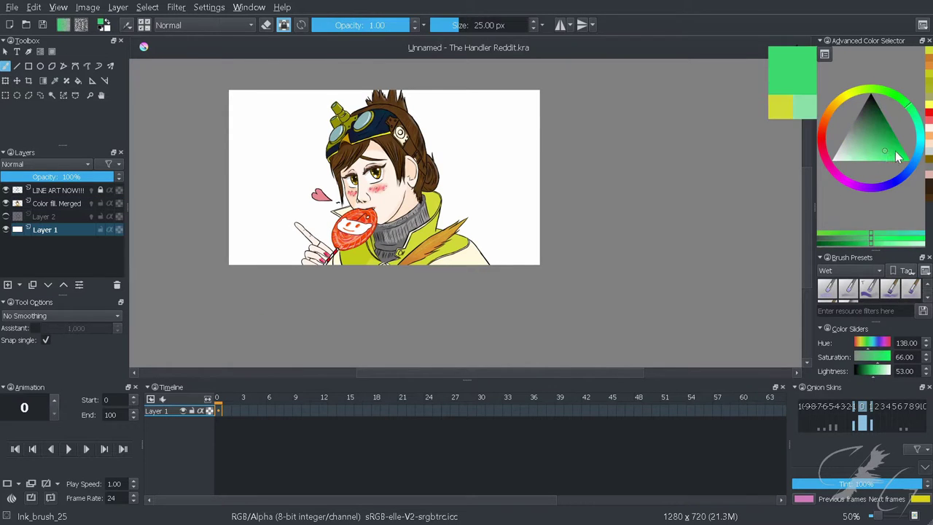
pyautogui.click(43, 80)
pyautogui.moveTo(383, 264); pyautogui.dragTo(376, 81)
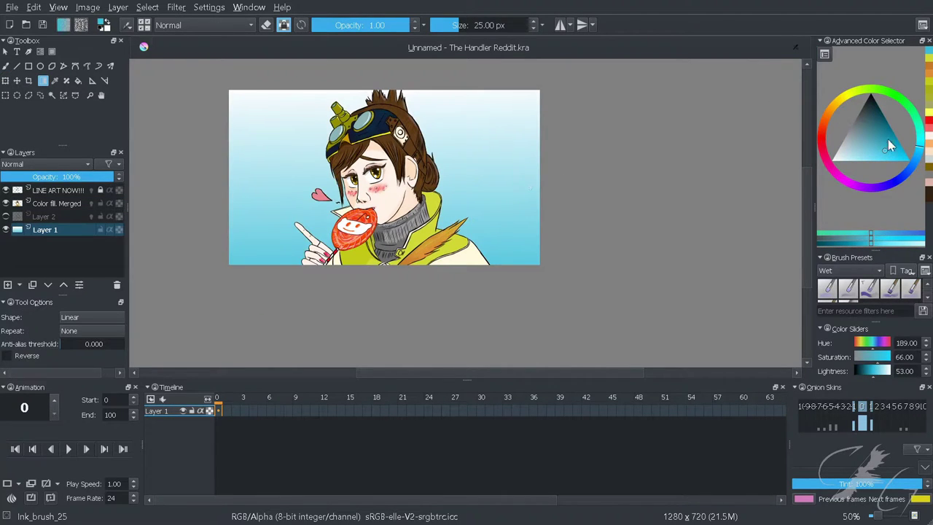
pyautogui.moveTo(918, 146); pyautogui.dragTo(895, 93)
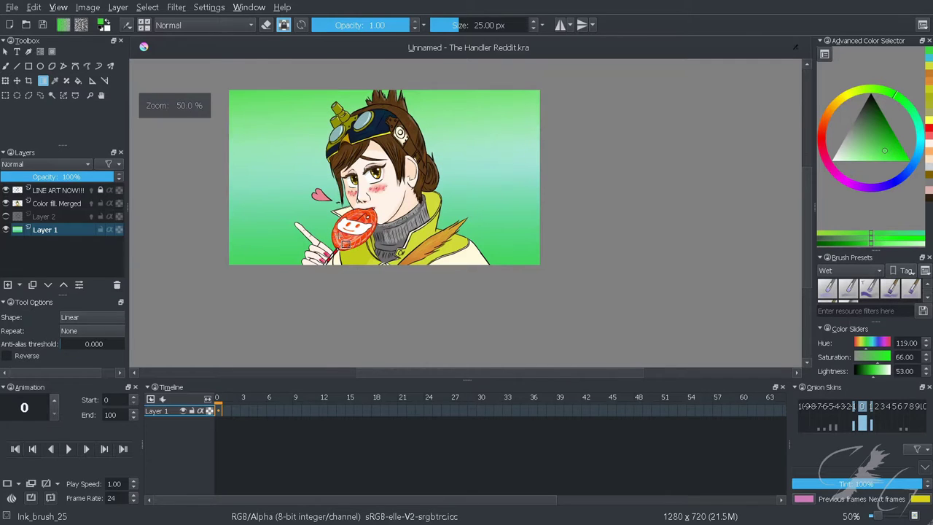
pyautogui.click(846, 94)
pyautogui.moveTo(482, 66); pyautogui.dragTo(441, 133)
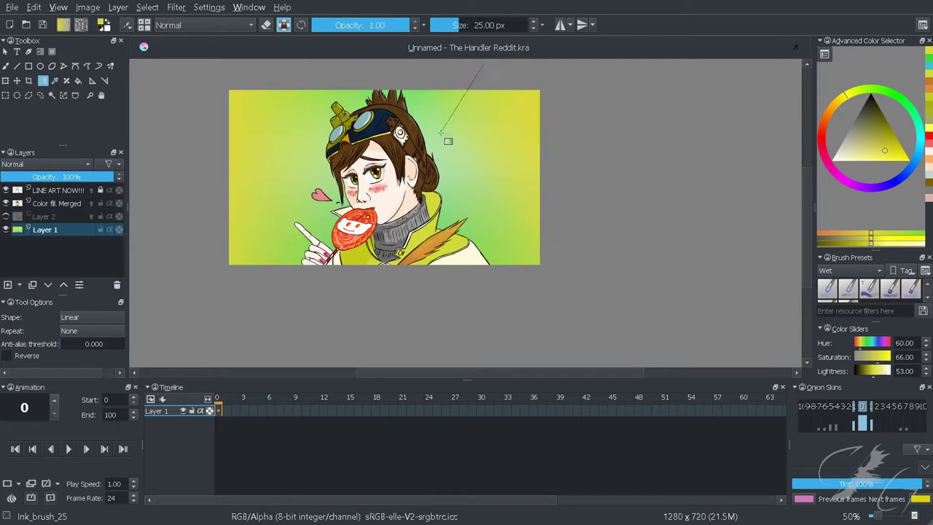
# Adjust the gradient colour to light pink and return to the colour fill layer
pyautogui.scroll(-1, 438, 264)
pyautogui.moveTo(922, 154); pyautogui.dragTo(895, 180)
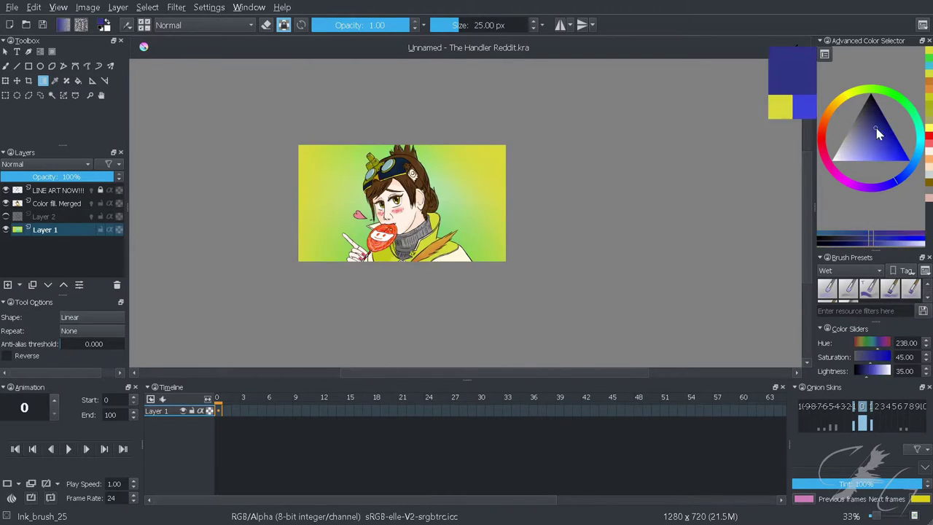
pyautogui.click(843, 148)
pyautogui.moveTo(844, 148); pyautogui.dragTo(832, 158)
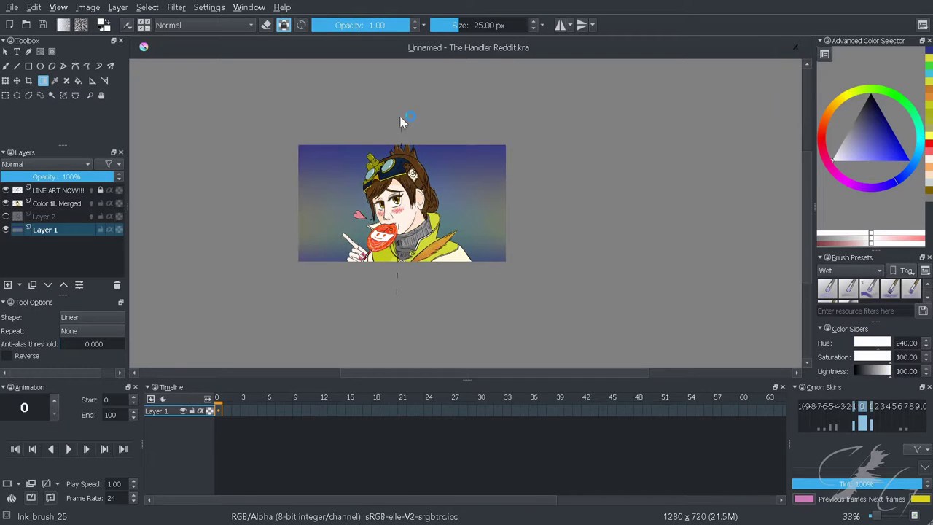
pyautogui.click(839, 239)
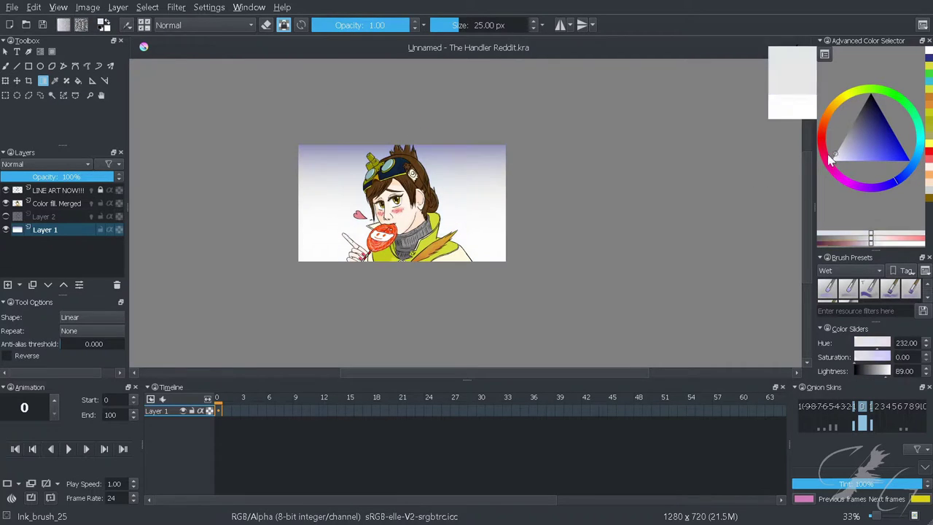
pyautogui.scroll(1, 405, 115)
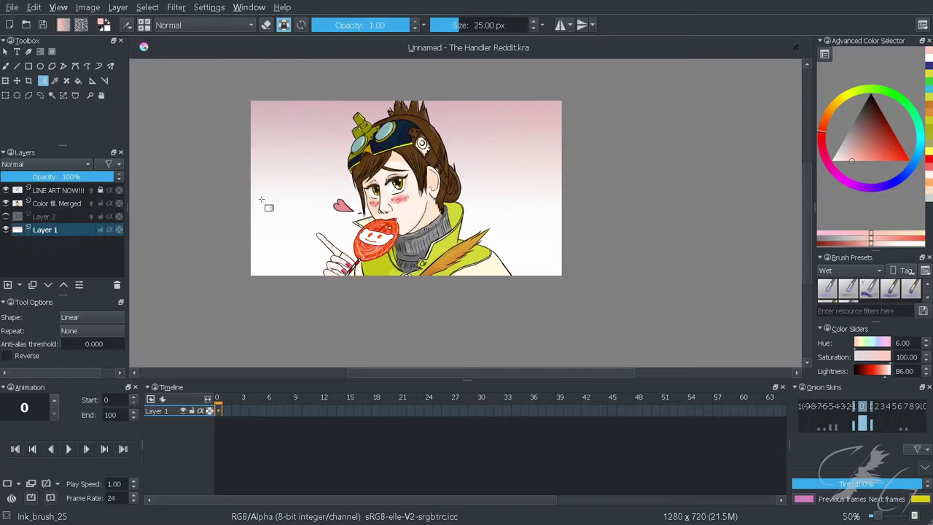
pyautogui.click(52, 204)
pyautogui.scroll(2, 420, 179)
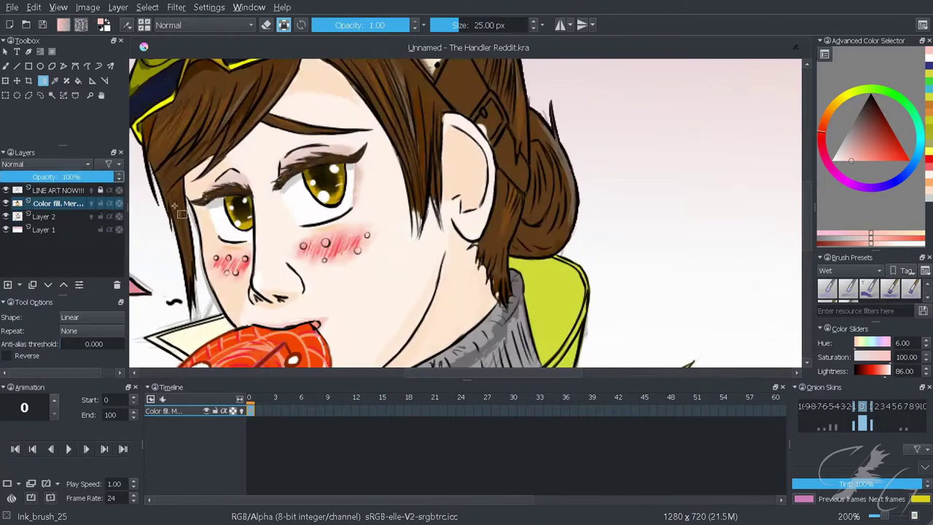
# Dab darker peach shading inside the girl's ear with the Bristles_wet brush
pyautogui.press('b')
pyautogui.keyDown('ctrl'); pyautogui.click(459, 167); pyautogui.keyUp('ctrl')
pyautogui.moveTo(864, 165); pyautogui.dragTo(873, 159)
pyautogui.click(50, 176)
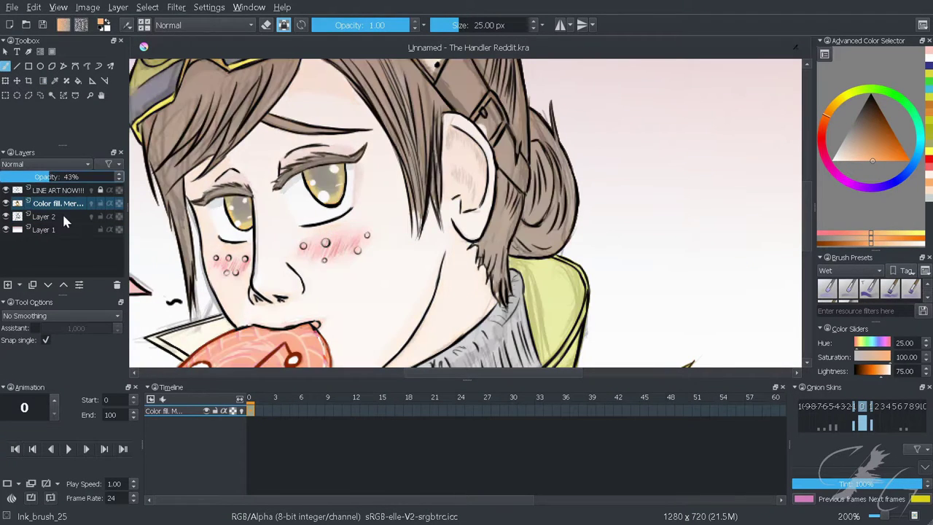
pyautogui.click(456, 175)
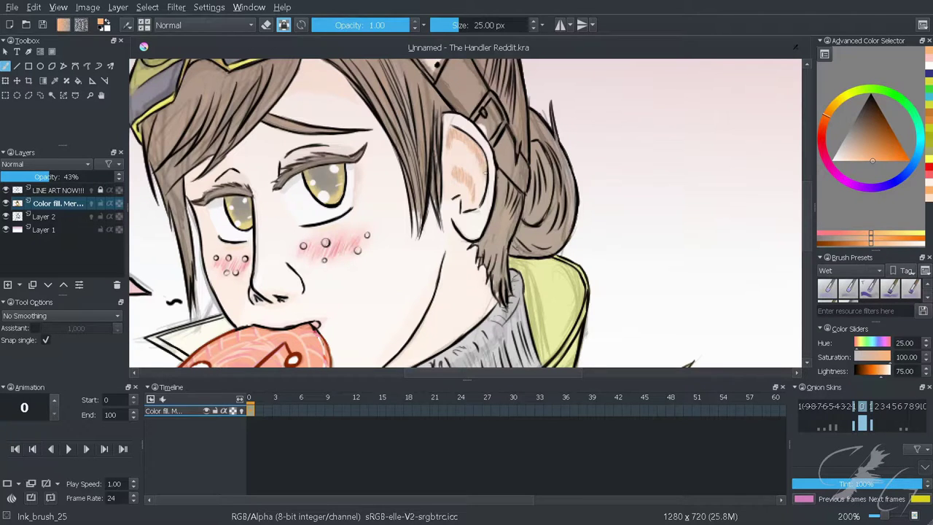
pyautogui.scroll(-3, 420, 195)
pyautogui.scroll(5, 438, 167)
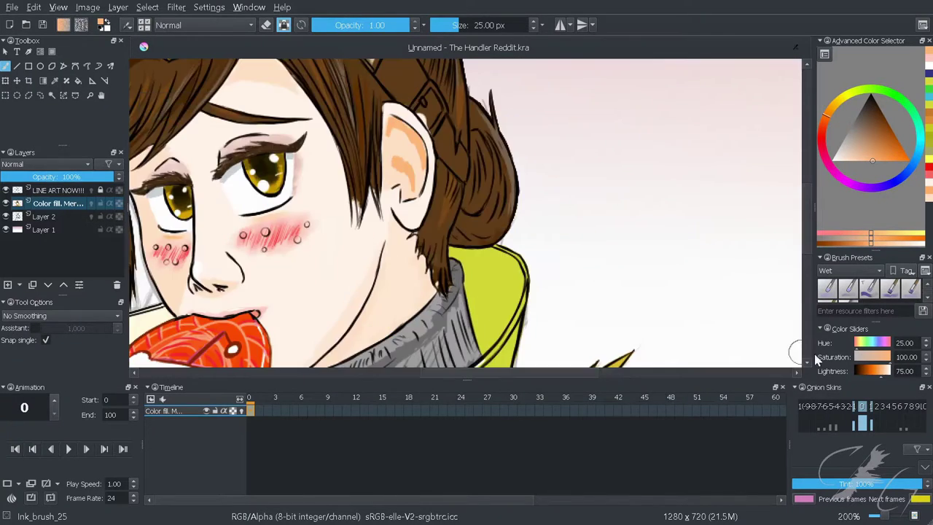
pyautogui.press('/')
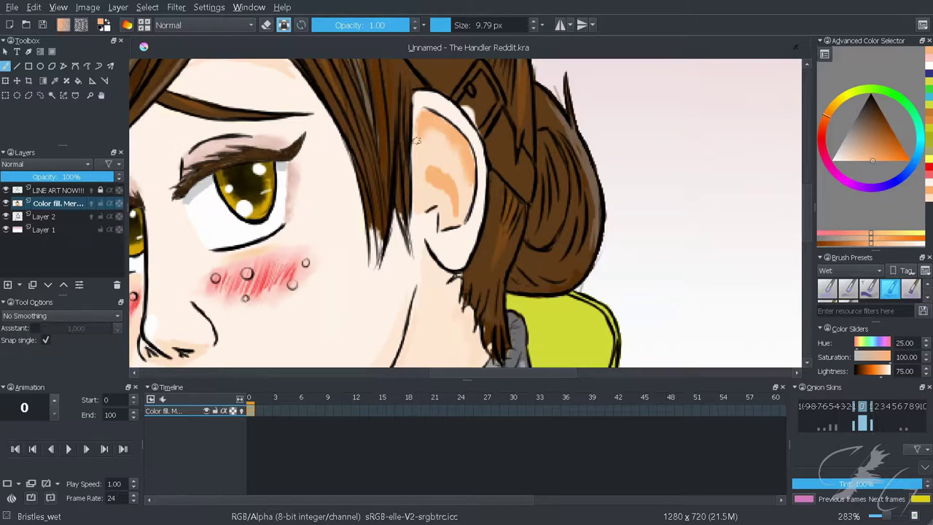
pyautogui.scroll(-6, 470, 162)
pyautogui.scroll(6, 466, 175)
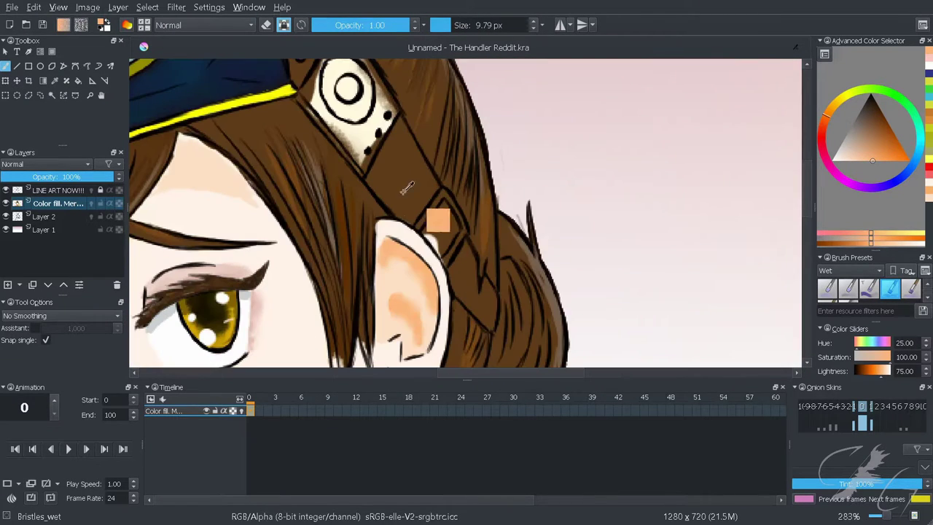
# With Ink_brush_25, paint bright yellow highlights on the strap buckle and the strap below it
pyautogui.rightClick(576, 232)
pyautogui.click(632, 203)
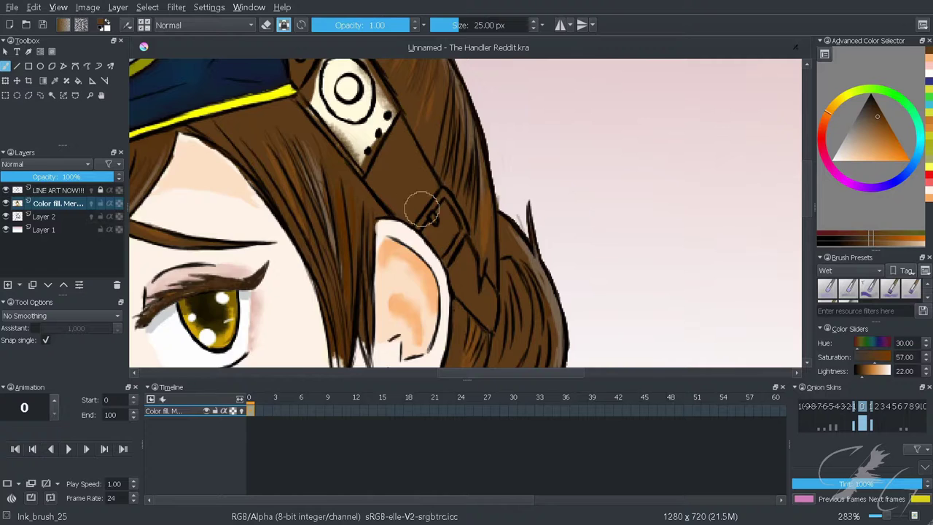
pyautogui.keyDown('ctrl'); pyautogui.click(241, 109); pyautogui.keyUp('ctrl')
pyautogui.moveTo(431, 230); pyautogui.dragTo(452, 195)
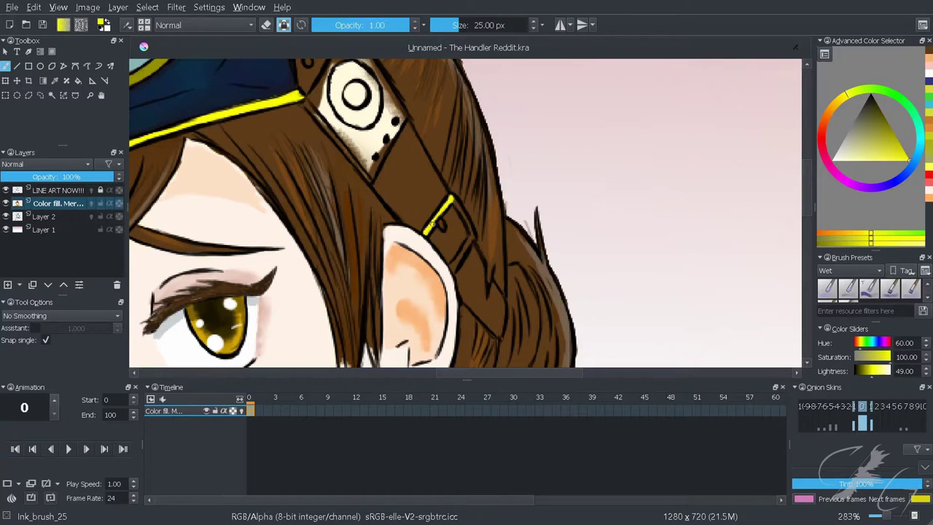
pyautogui.moveTo(456, 258); pyautogui.dragTo(452, 271)
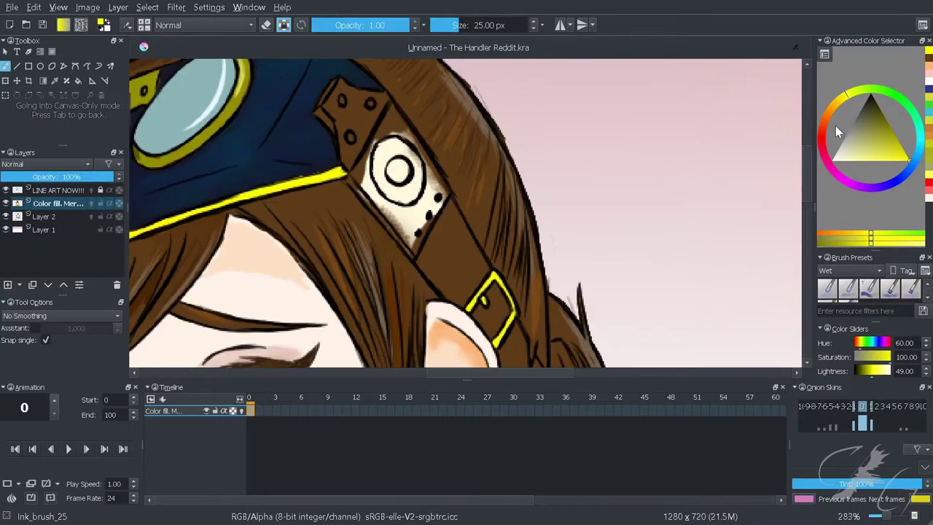
# Choose an olive paint colour in the Advanced Color Selector
pyautogui.click(884, 137)
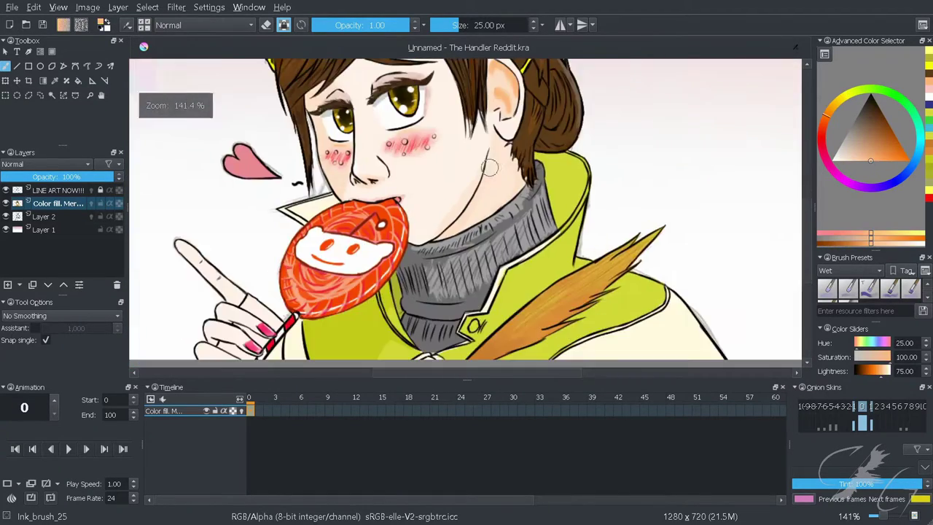
# Shade the neck line in orange and add soft white highlights to the grey turtleneck
pyautogui.moveTo(477, 184); pyautogui.dragTo(452, 228)
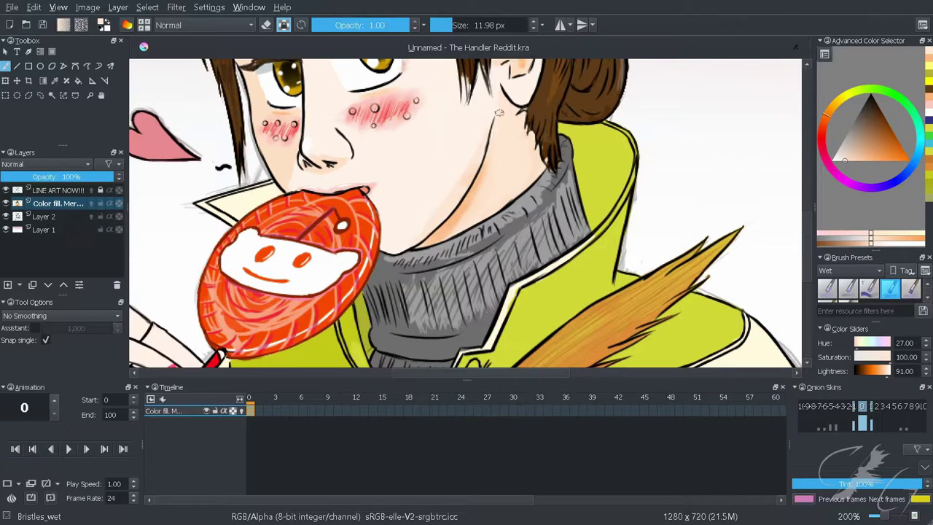
pyautogui.keyDown('ctrl'); pyautogui.click(429, 131); pyautogui.keyUp('ctrl')
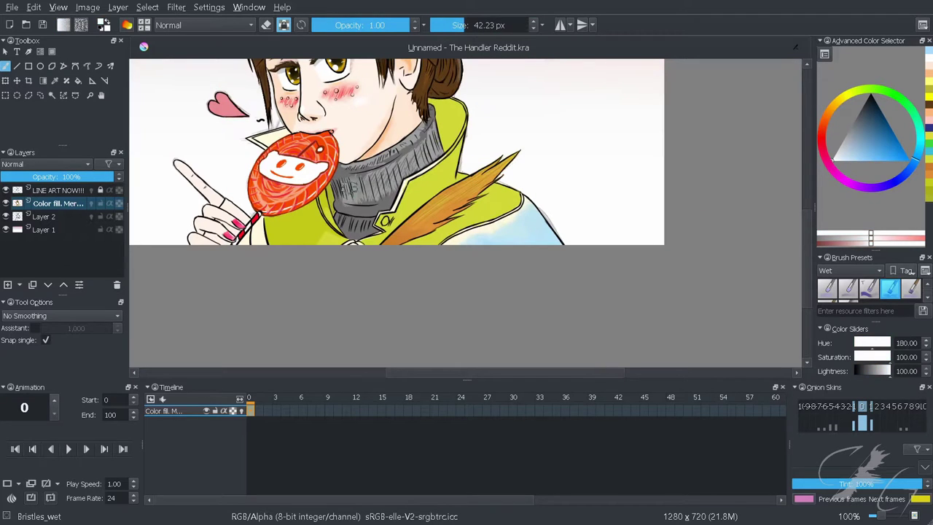
pyautogui.moveTo(357, 197)
pyautogui.mouseDown()
pyautogui.moveTo(393, 175)
pyautogui.moveTo(416, 145)
pyautogui.moveTo(386, 175)
pyautogui.moveTo(354, 186)
pyautogui.moveTo(379, 165)
pyautogui.moveTo(387, 178)
pyautogui.moveTo(350, 191)
pyautogui.mouseUp()
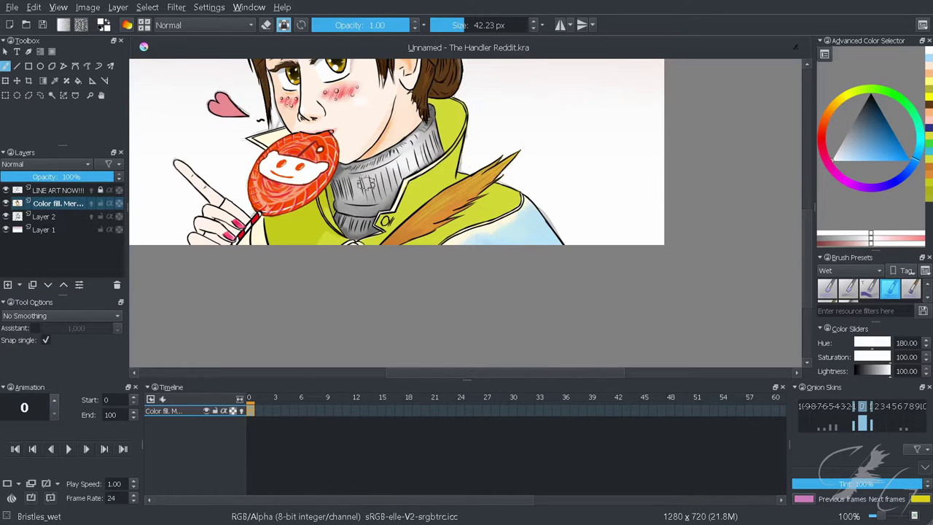
# Pick dark grey and the 25 px ink brush, then paint a glove band across the fingers
pyautogui.press('2')
pyautogui.press('+')
pyautogui.press('+')
pyautogui.click(877, 117)
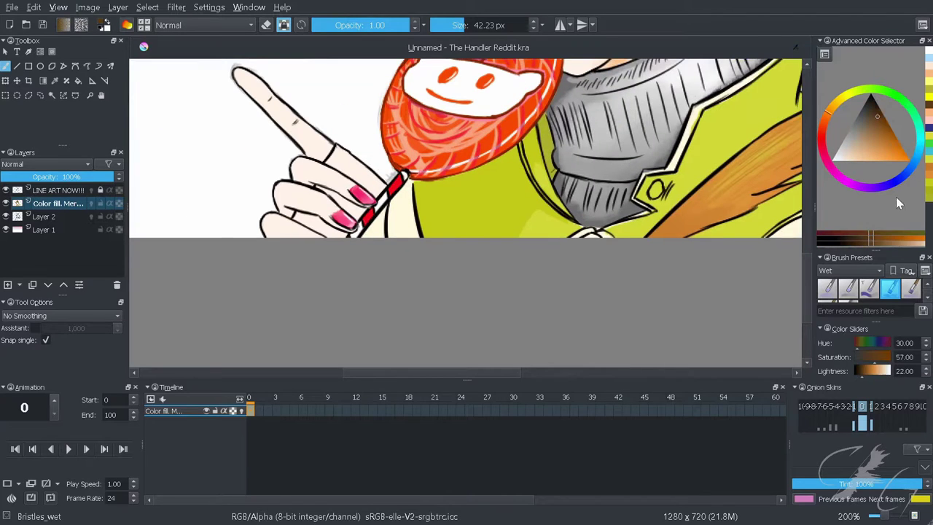
pyautogui.click(862, 106)
pyautogui.press('/')
pyautogui.press('4')
pyautogui.press('4')
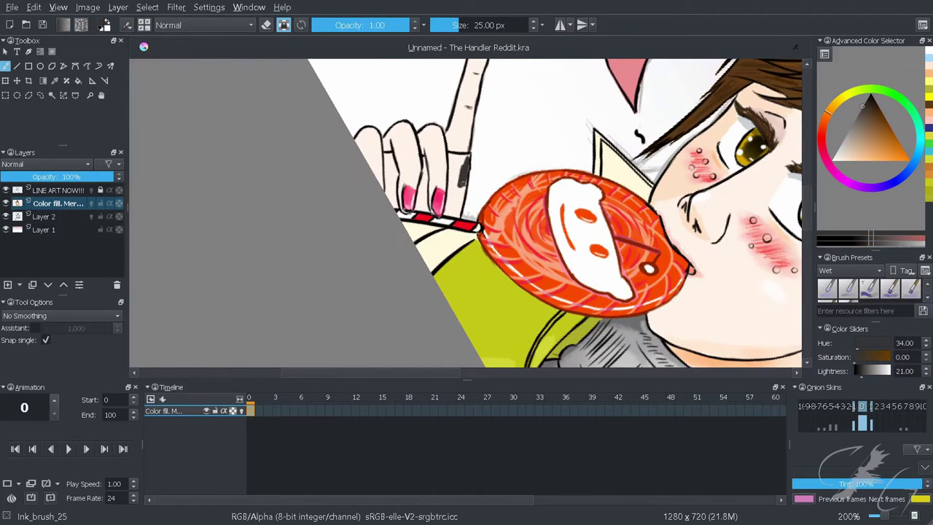
pyautogui.moveTo(461, 169); pyautogui.dragTo(457, 191)
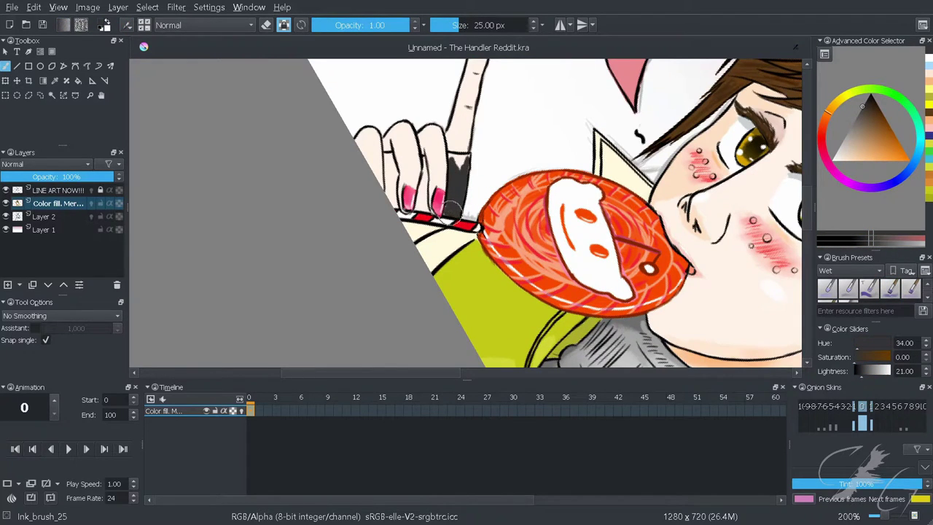
# Extend the dark grey fingerless glove over the remaining fingers, framing the pink nails
pyautogui.press('5')
pyautogui.press('+')
pyautogui.press('+')
pyautogui.press('-')
pyautogui.moveTo(447, 168); pyautogui.dragTo(510, 212)
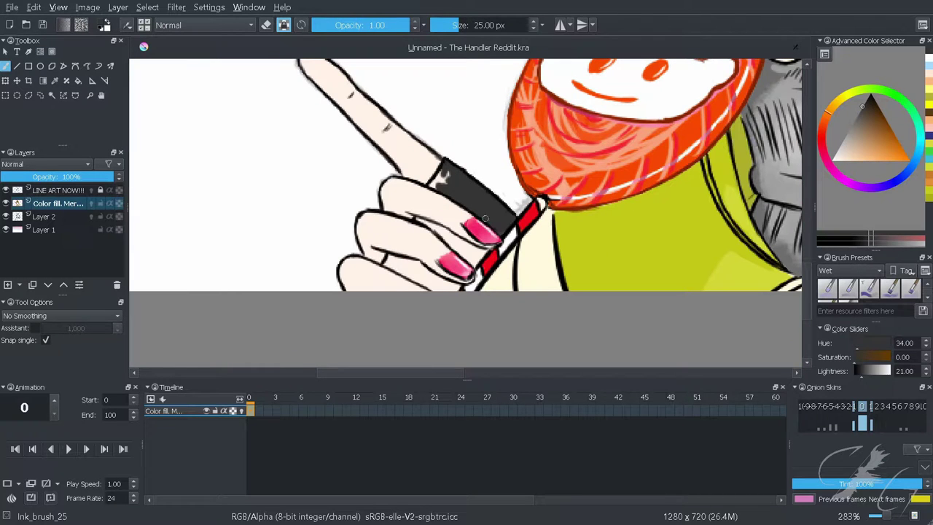
pyautogui.press('6')
pyautogui.press('6')
pyautogui.press('6')
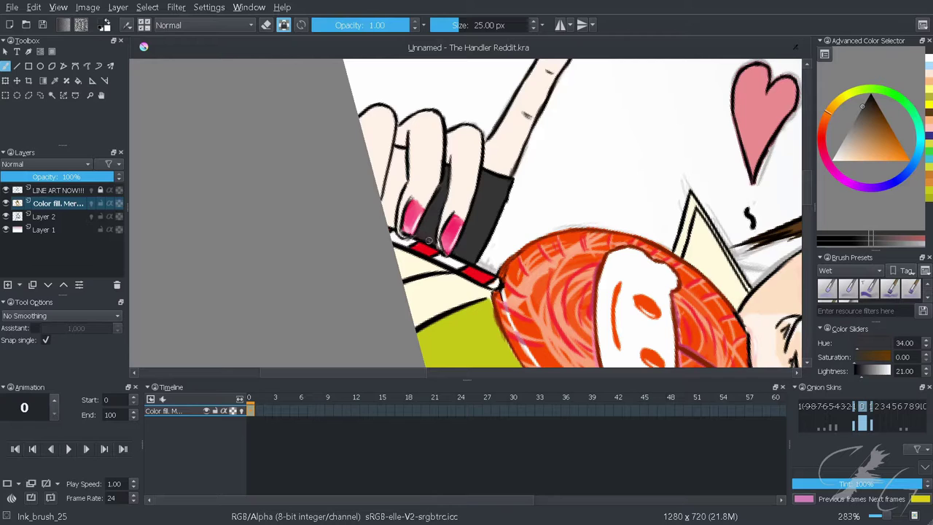
pyautogui.moveTo(400, 169)
pyautogui.mouseDown()
pyautogui.moveTo(401, 150)
pyautogui.moveTo(394, 195)
pyautogui.mouseUp()
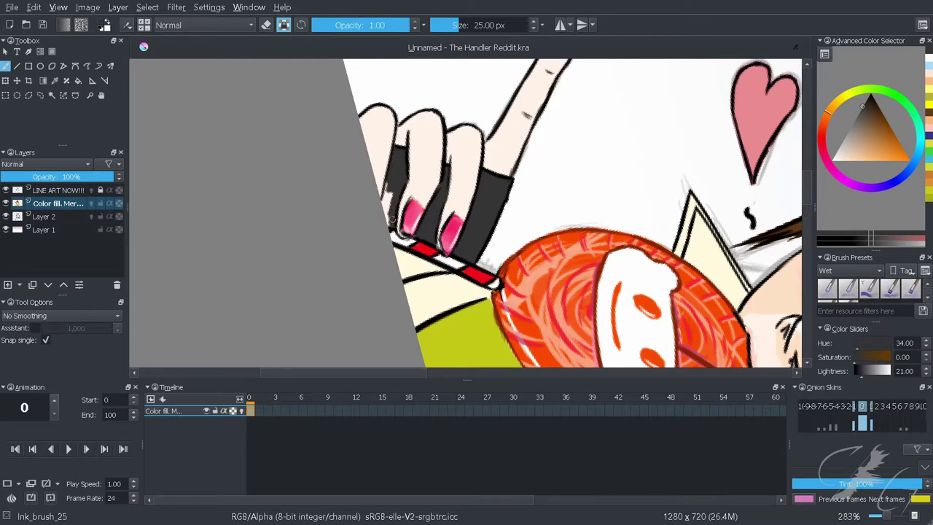
pyautogui.press('4')
pyautogui.press('4')
pyautogui.press('4')
pyautogui.press('4')
pyautogui.press('4')
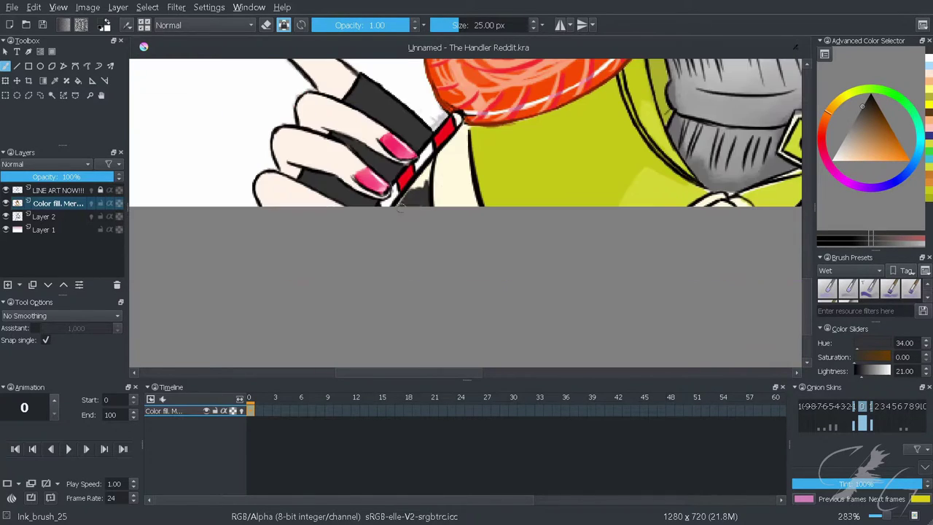
pyautogui.moveTo(438, 194); pyautogui.dragTo(461, 203)
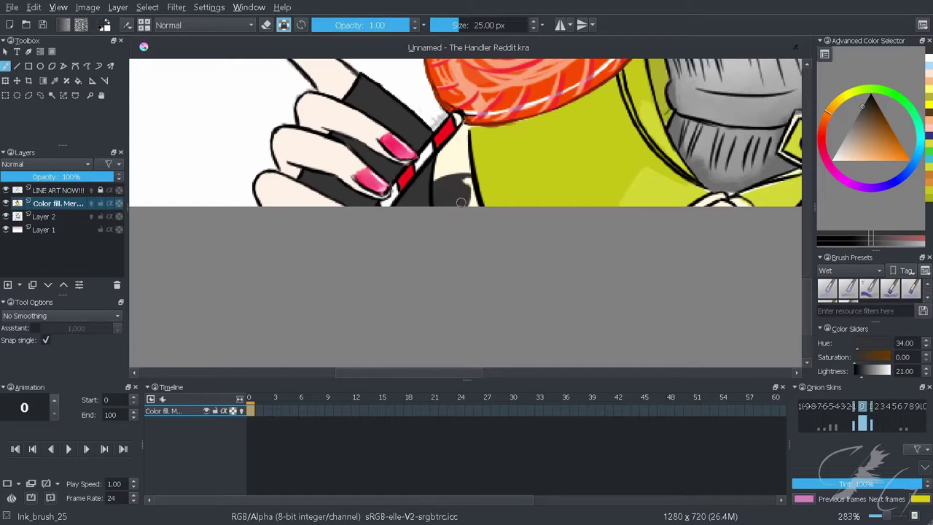
pyautogui.press('5')
pyautogui.scroll(-6, 468, 187)
pyautogui.scroll(5, 232, 67)
pyautogui.press('pageup')
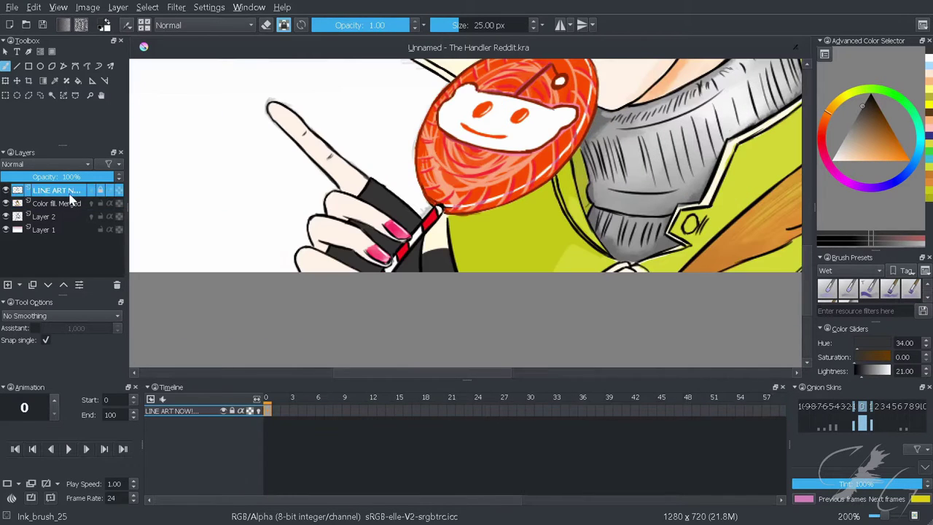
pyautogui.scroll(1, 419, 198)
pyautogui.press('4')
pyautogui.press('4')
pyautogui.press('4')
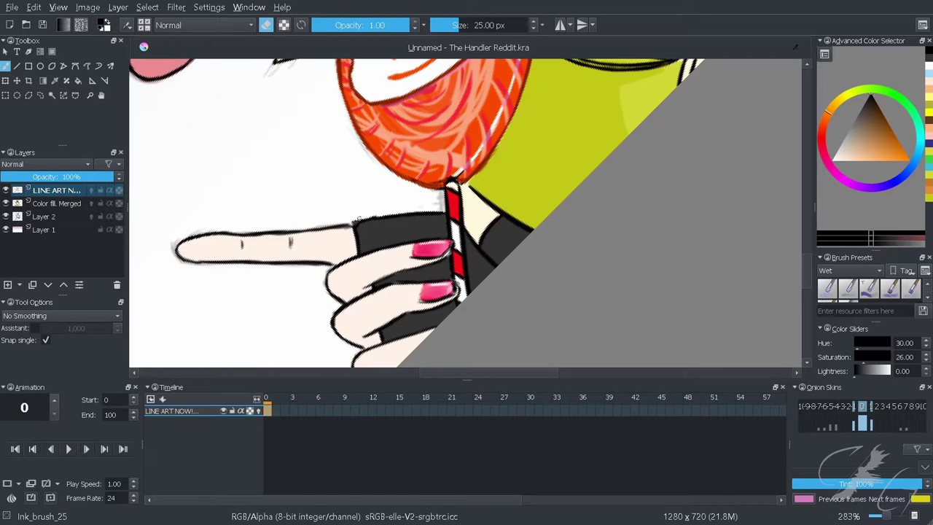
pyautogui.press('6')
pyautogui.press('6')
pyautogui.press('6')
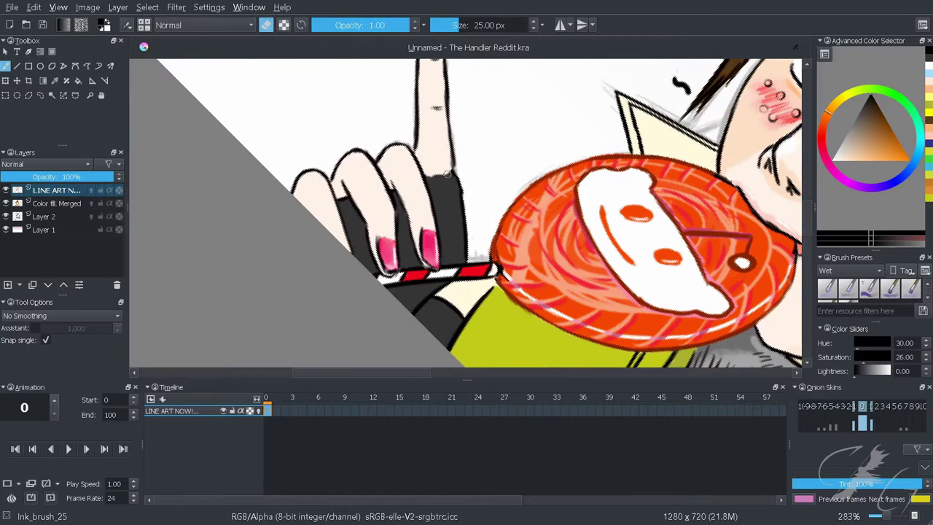
pyautogui.press('4')
pyautogui.press('4')
pyautogui.press('4')
pyautogui.press('4')
pyautogui.press('4')
pyautogui.press('4')
pyautogui.scroll(-3, 428, 233)
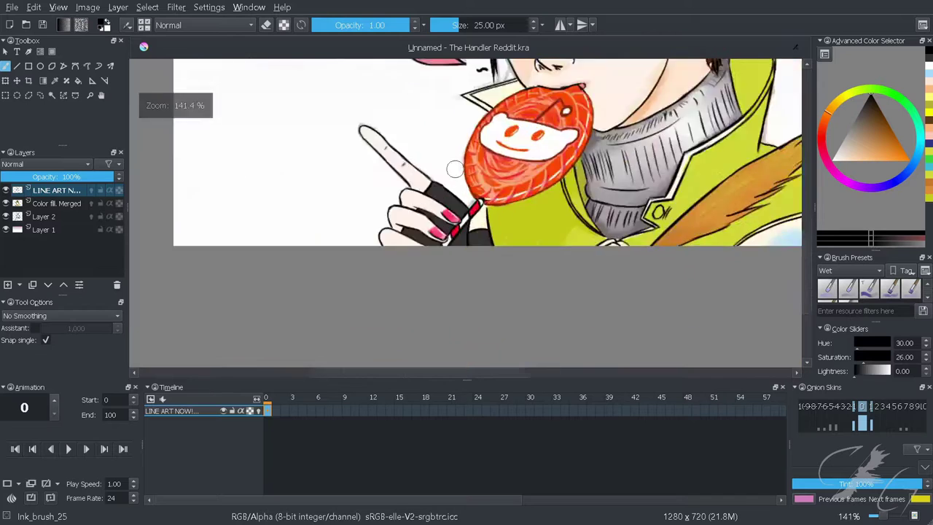
pyautogui.scroll(3, 485, 177)
pyautogui.keyDown('ctrl'); pyautogui.click(481, 182); pyautogui.keyUp('ctrl')
pyautogui.click(59, 203)
# Switch to a smaller Bristles_wet brush and sample the glove's dark grey
pyautogui.click(890, 288)
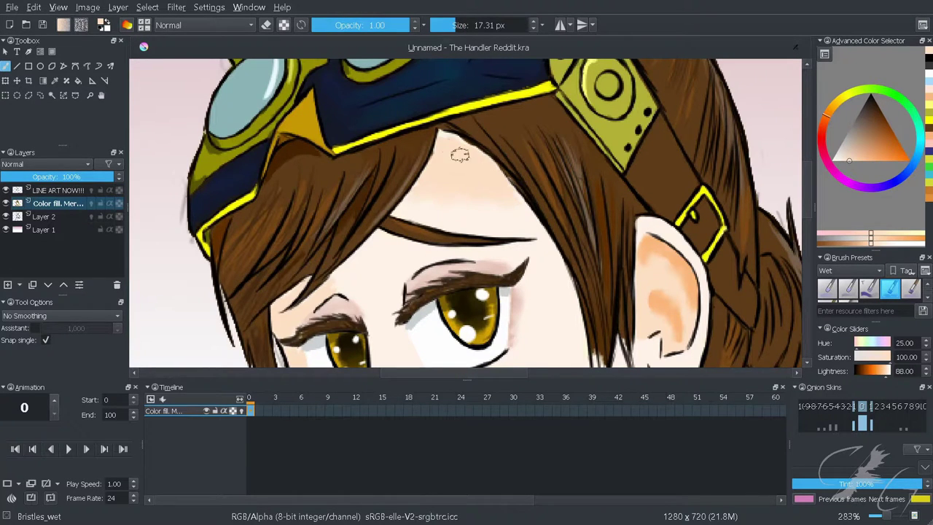
pyautogui.scroll(-5, 460, 155)
pyautogui.scroll(5, 470, 175)
pyautogui.press('4')
pyautogui.press('4')
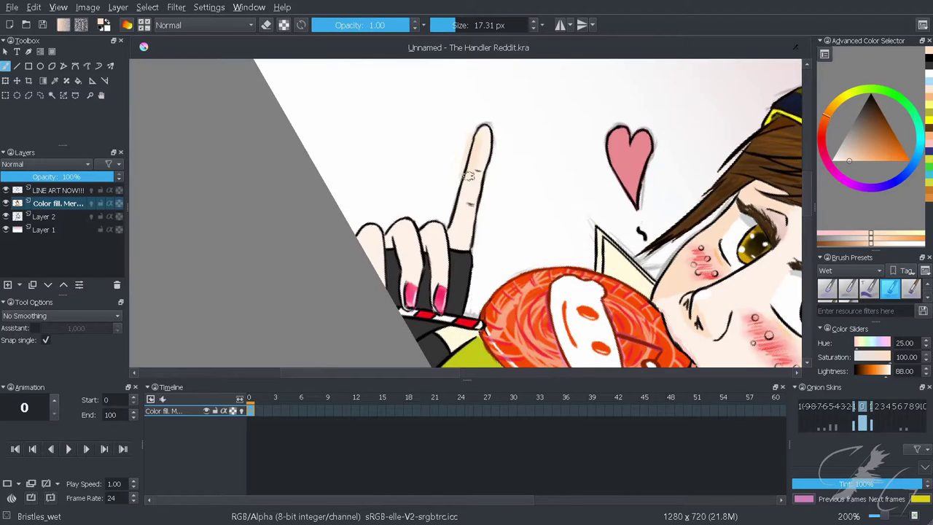
pyautogui.press('6')
pyautogui.press('6')
pyautogui.press('6')
pyautogui.press('6')
pyautogui.press('4')
pyautogui.press('4')
pyautogui.press('4')
pyautogui.press('/')
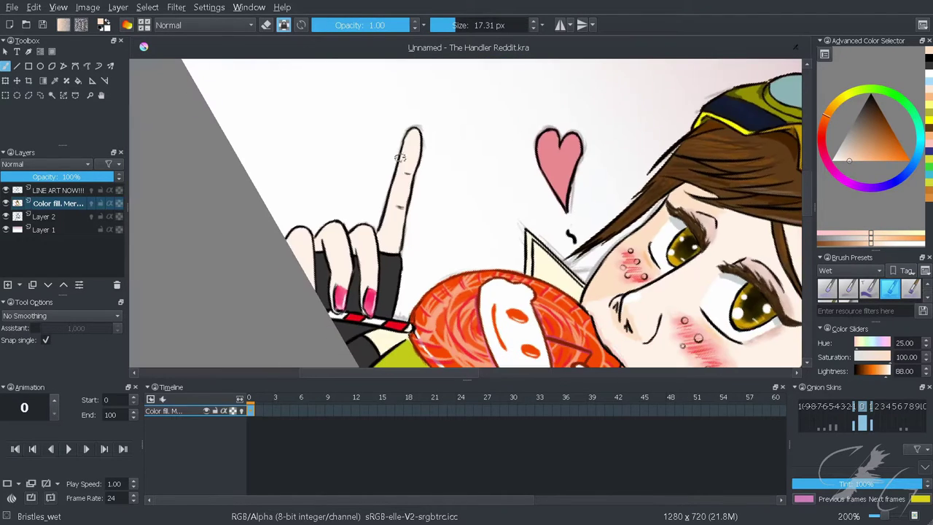
pyautogui.scroll(-2, 396, 175)
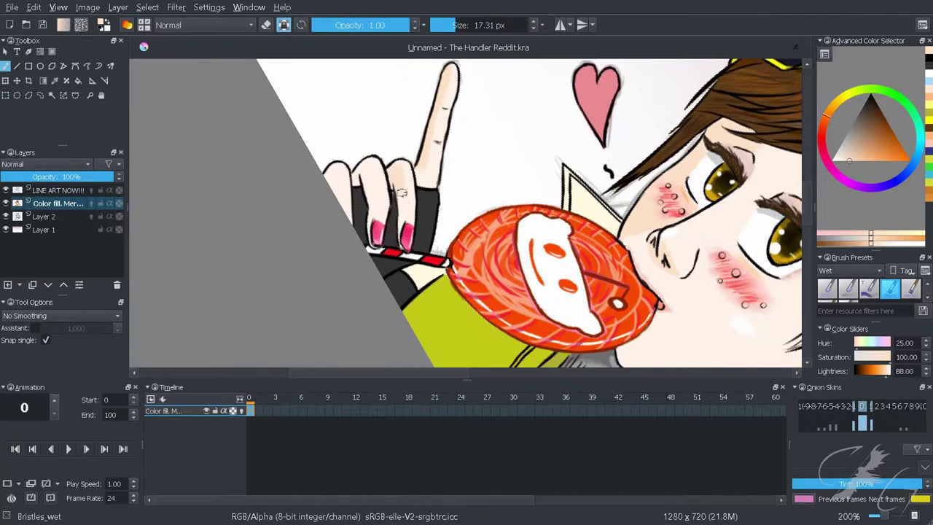
pyautogui.press('[')
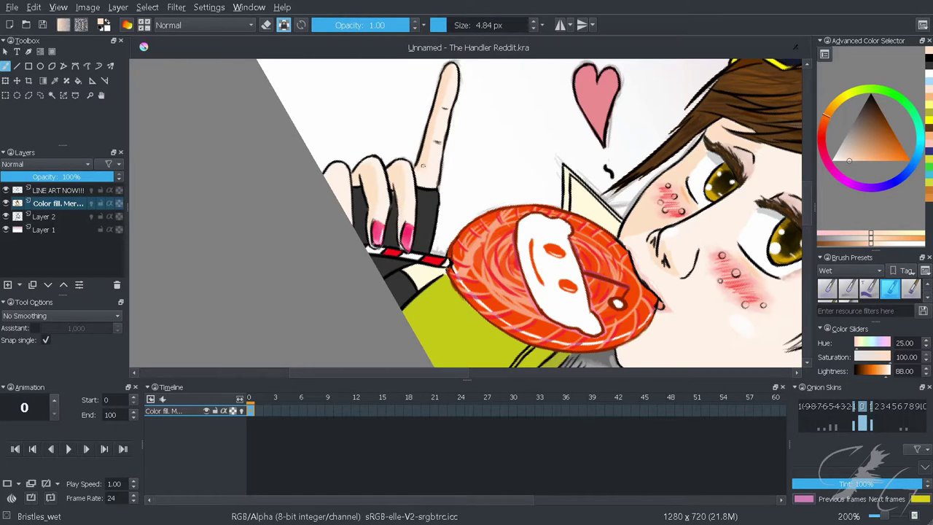
pyautogui.keyDown('ctrl'); pyautogui.click(426, 211); pyautogui.keyUp('ctrl')
pyautogui.press('5')
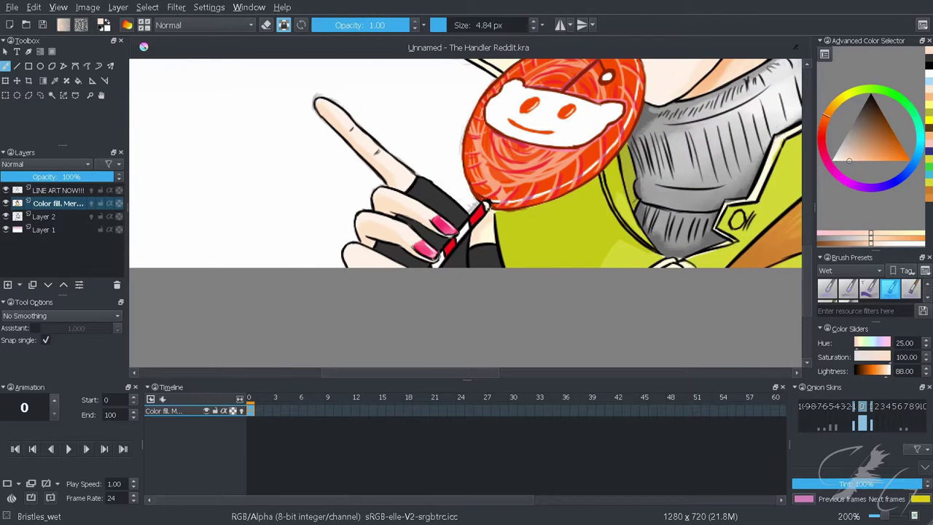
# Add Layer 5 on top, choose the 25 px ink brush, and add Layer 6 above Layer 1
pyautogui.press('Insert')
pyautogui.press('e')
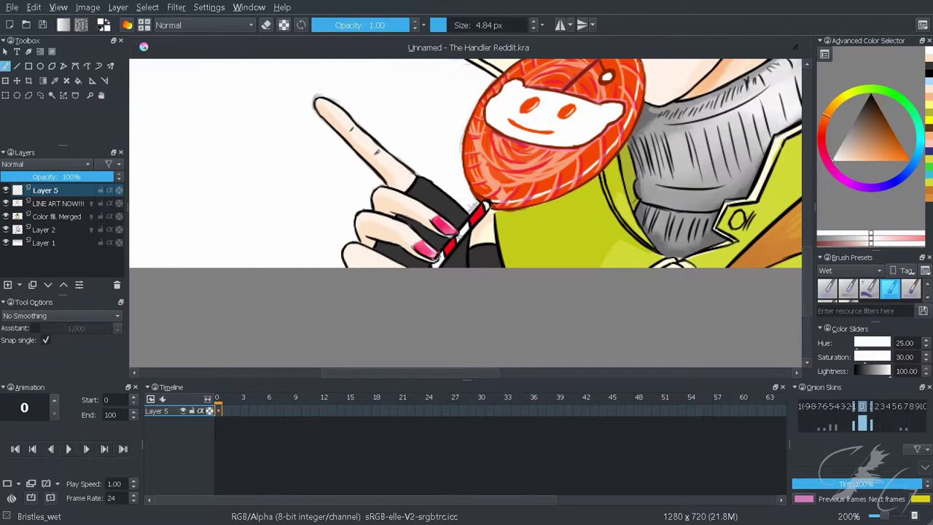
pyautogui.rightClick(563, 167)
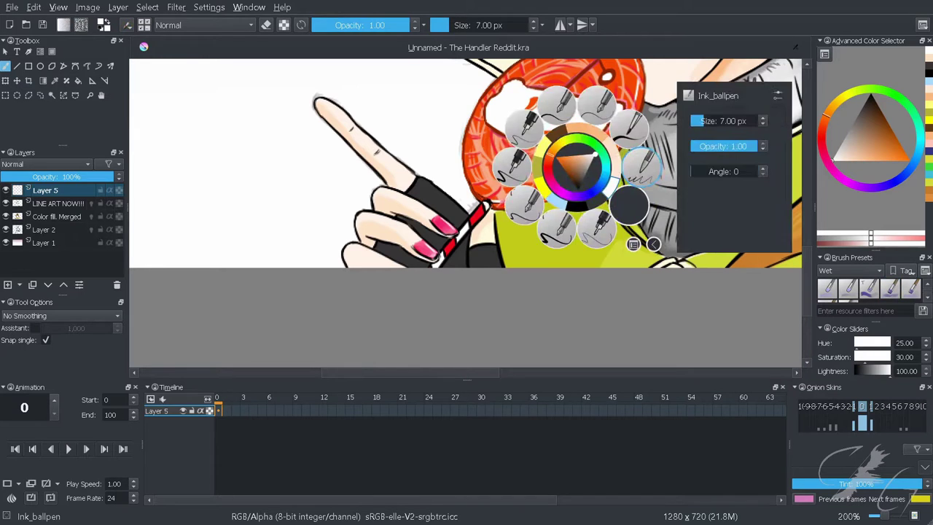
pyautogui.click(510, 206)
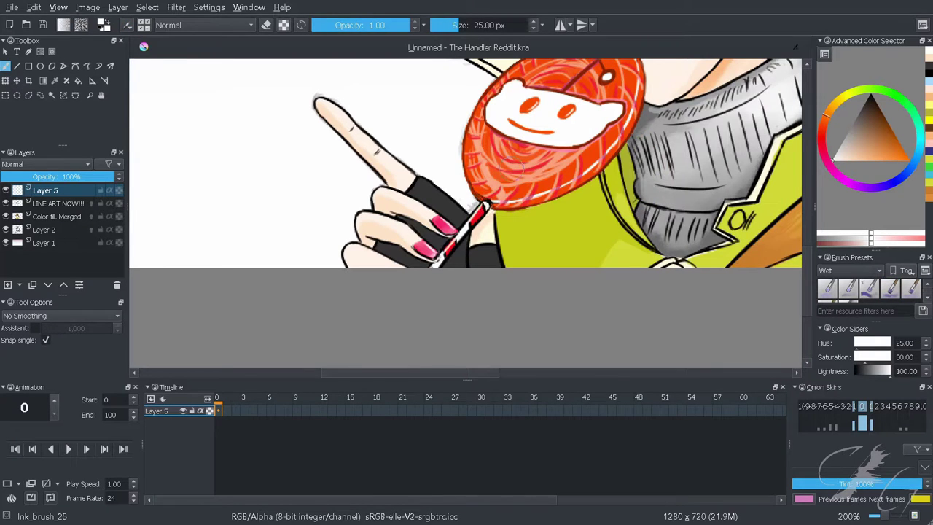
pyautogui.scroll(2, 441, 233)
pyautogui.scroll(1, 437, 239)
pyautogui.scroll(-4, 437, 239)
pyautogui.scroll(-2, 438, 240)
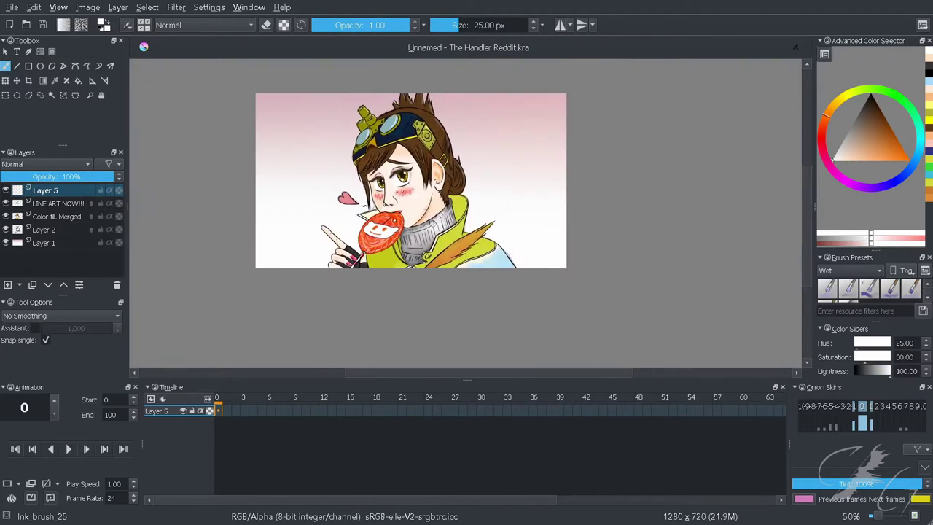
pyautogui.click(44, 243)
pyautogui.click(7, 284)
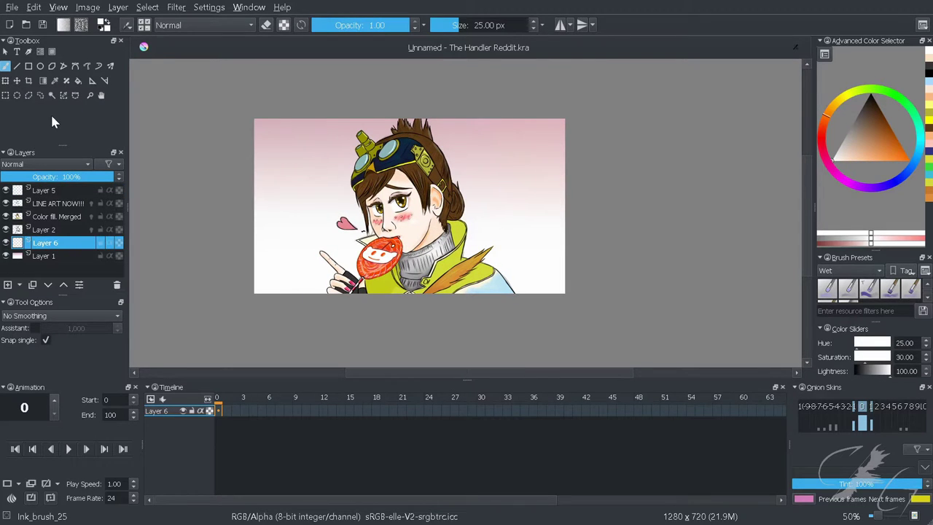
# Set the colour to black and try two freehand zigzag strokes, undoing both
pyautogui.press('d')
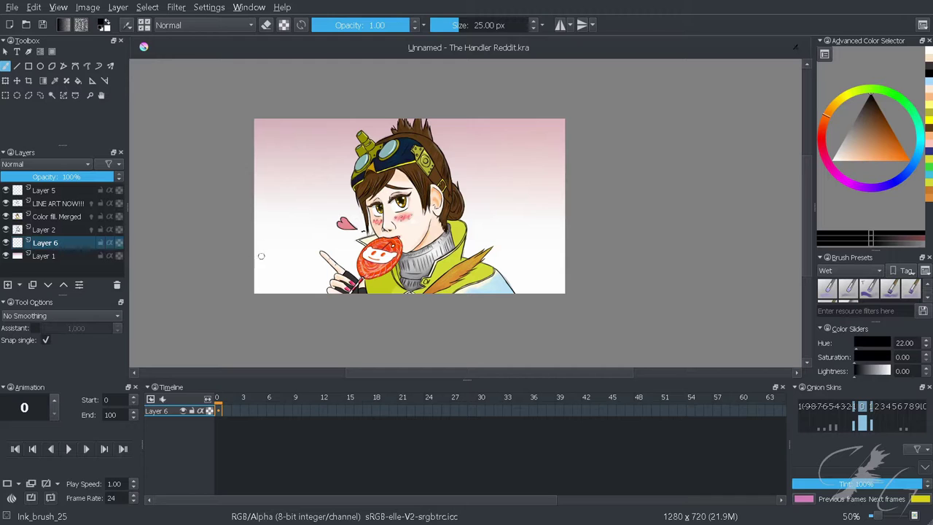
pyautogui.moveTo(261, 256); pyautogui.dragTo(335, 223)
pyautogui.hotkey('ctrl', 'z')
pyautogui.hotkey('ctrl', 'z')
pyautogui.moveTo(255, 258); pyautogui.dragTo(354, 255)
pyautogui.hotkey('ctrl', 'z')
pyautogui.hotkey('ctrl', 'z')
pyautogui.hotkey('ctrl', 'z')
pyautogui.hotkey('ctrl', 'z')
# Hide Layer 5, LINE ART NOW, Color fill Merged and Layer 2, then draw mirrored straight zigzag lines
pyautogui.press('v')
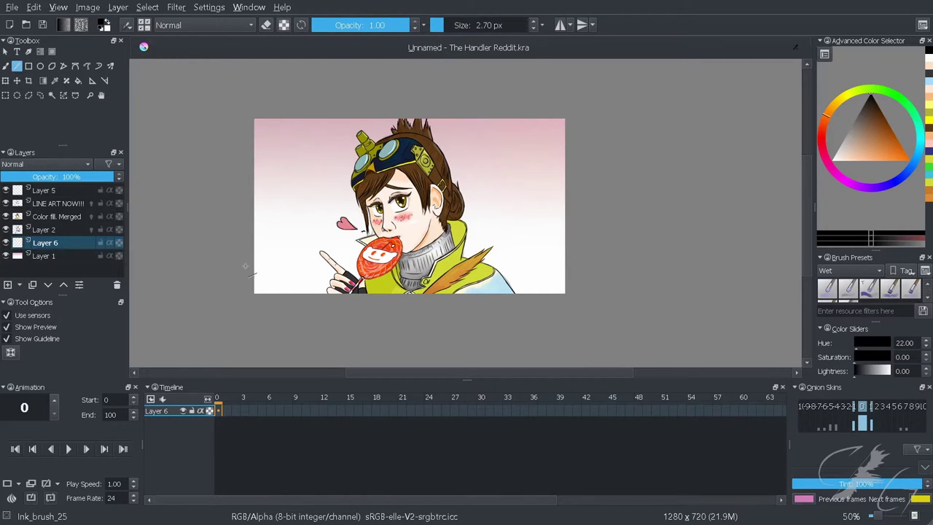
pyautogui.click(5, 190)
pyautogui.click(6, 203)
pyautogui.click(5, 217)
pyautogui.click(6, 230)
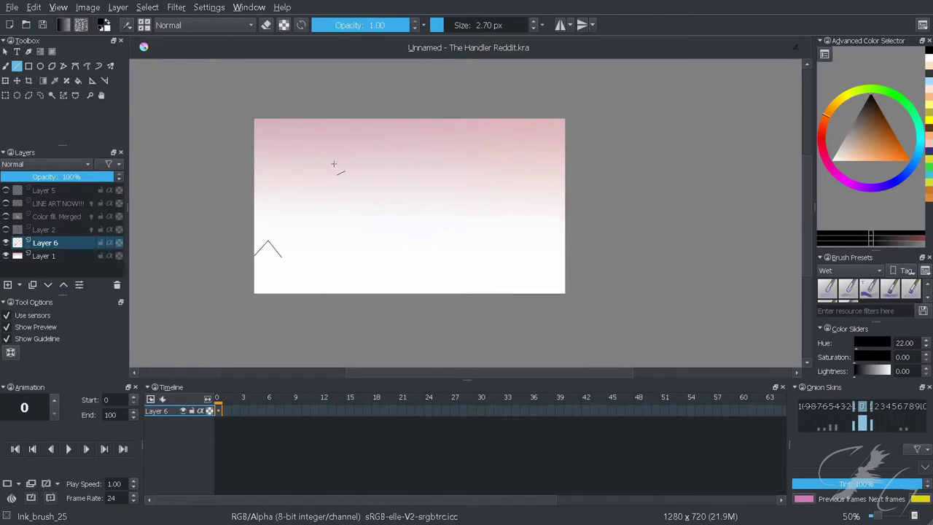
pyautogui.hotkey('ctrl', 'z')
pyautogui.moveTo(431, 259)
pyautogui.mouseDown()
pyautogui.moveTo(388, 237)
pyautogui.moveTo(352, 257)
pyautogui.mouseUp()
pyautogui.moveTo(352, 256)
pyautogui.mouseDown()
pyautogui.moveTo(313, 241)
pyautogui.moveTo(272, 258)
pyautogui.moveTo(225, 239)
pyautogui.mouseUp()
pyautogui.scroll(-1, 194, 146)
# Fill the band between the two zigzag lines
pyautogui.press('f')
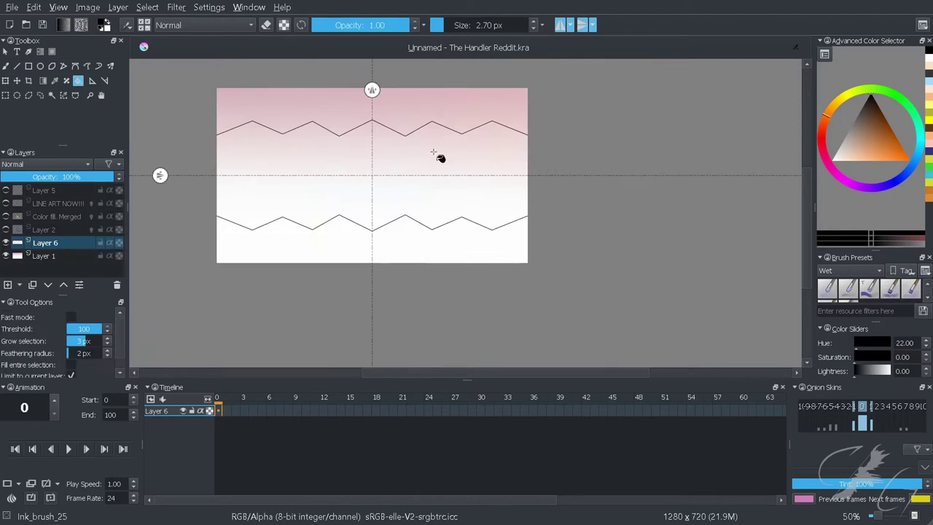
pyautogui.click(826, 151)
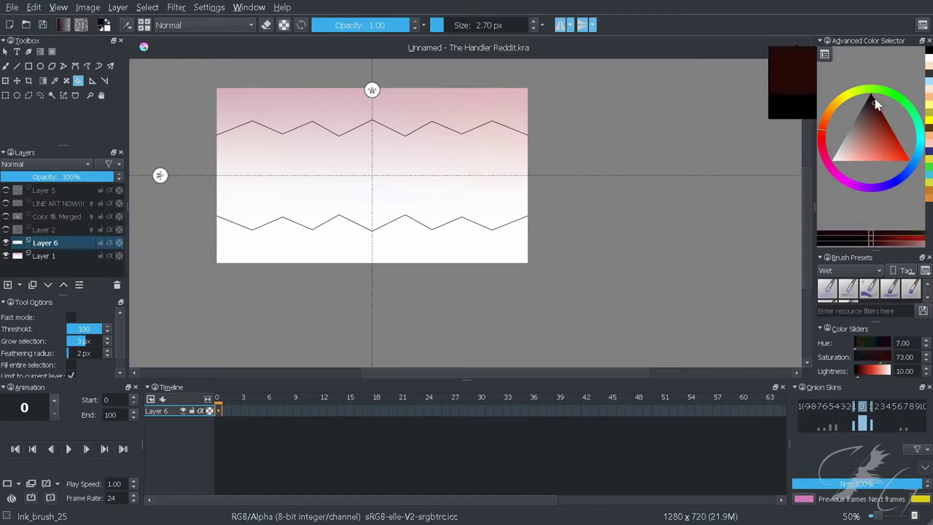
pyautogui.click(334, 189)
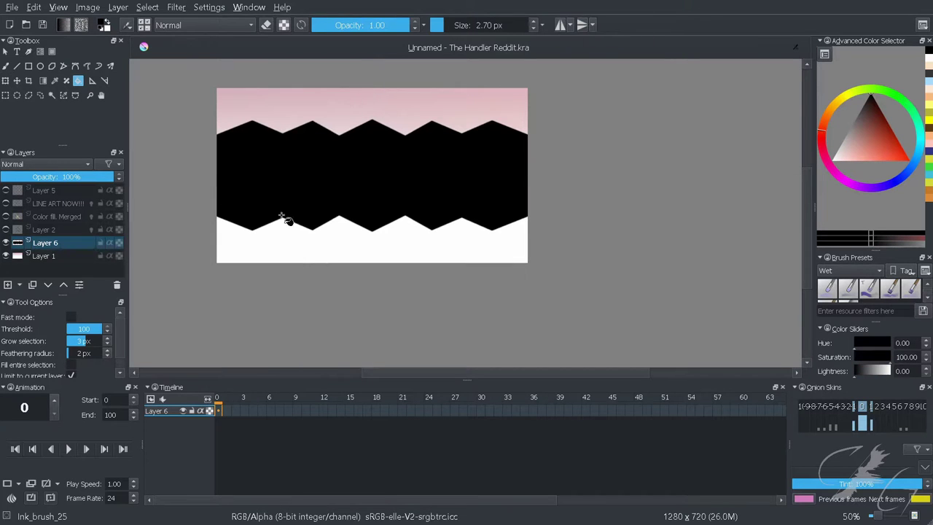
# Stamp mirrored black polka dots along the top and bottom strips with the large ink brush
pyautogui.press('b')
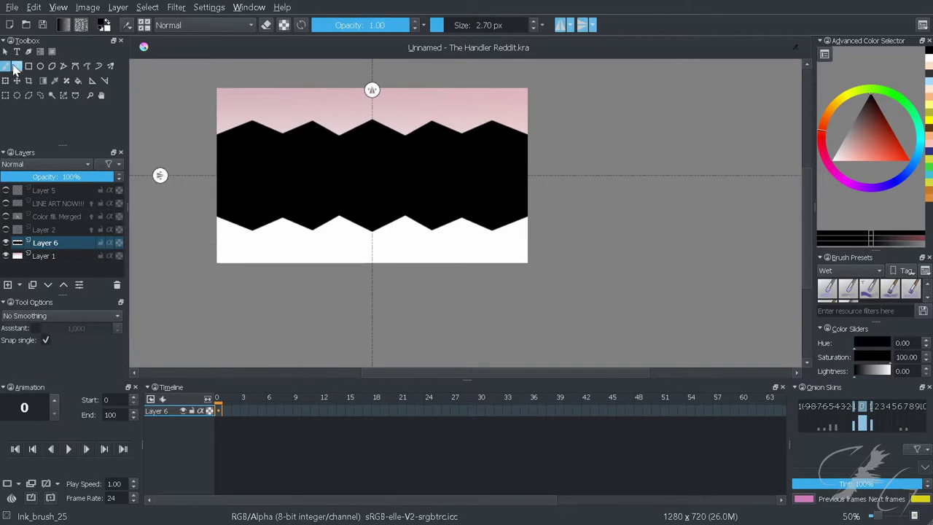
pyautogui.press('+')
pyautogui.rightClick(576, 212)
pyautogui.click(627, 175)
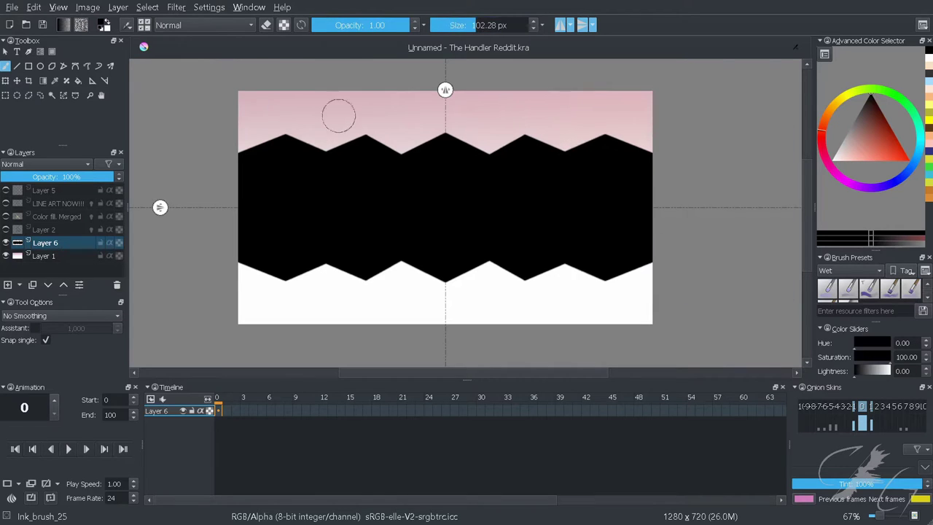
pyautogui.click(325, 124)
pyautogui.click(403, 124)
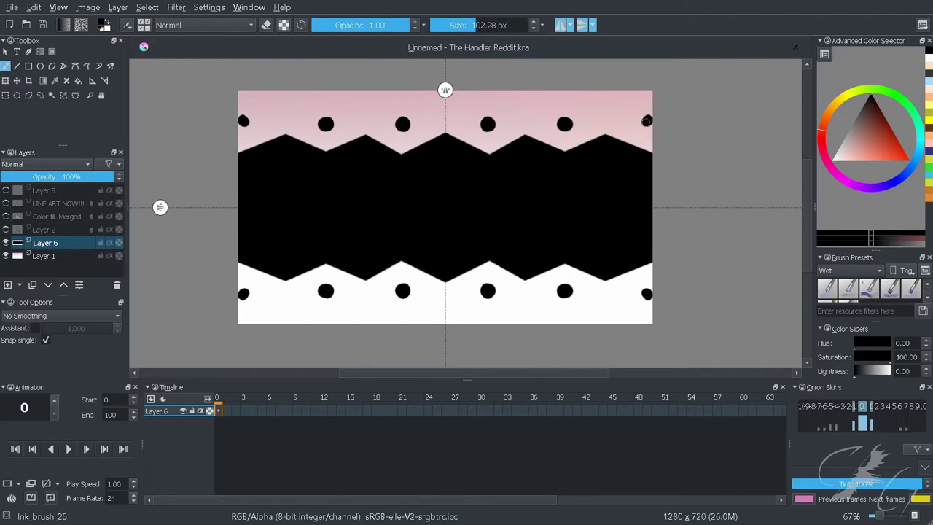
pyautogui.click(650, 124)
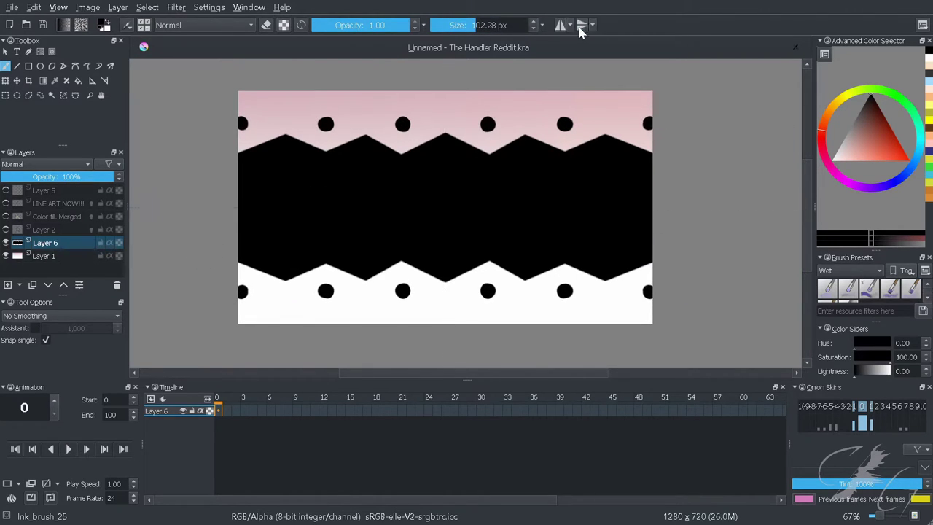
# Merge the dot layer down into the background as Layer 1 Merged
pyautogui.rightClick(73, 243)
pyautogui.click(131, 408)
pyautogui.click(52, 94)
# Select and delete the black zigzag band, then clear the left dot in the pink strip
pyautogui.click(329, 220)
pyautogui.press('f')
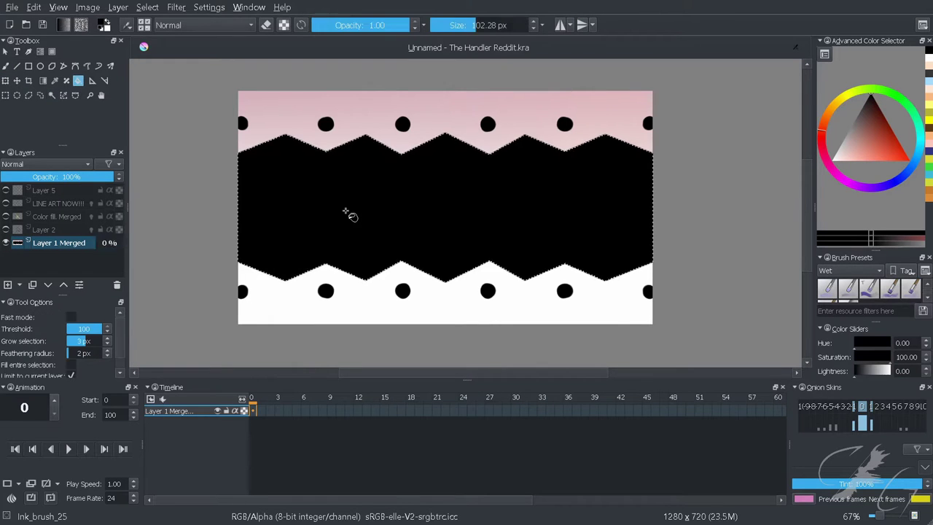
pyautogui.press('Delete')
pyautogui.press('1')
pyautogui.click(52, 95)
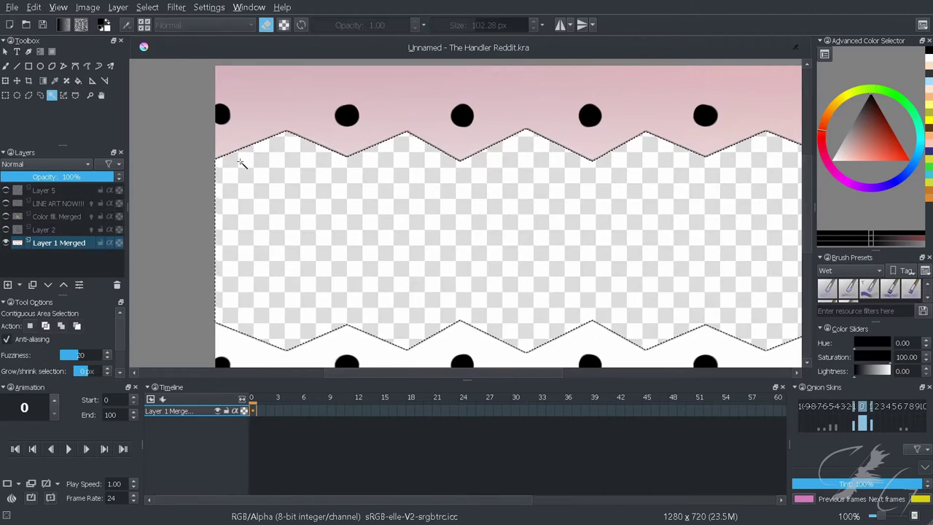
pyautogui.click(222, 115)
pyautogui.press('f')
pyautogui.press('Delete')
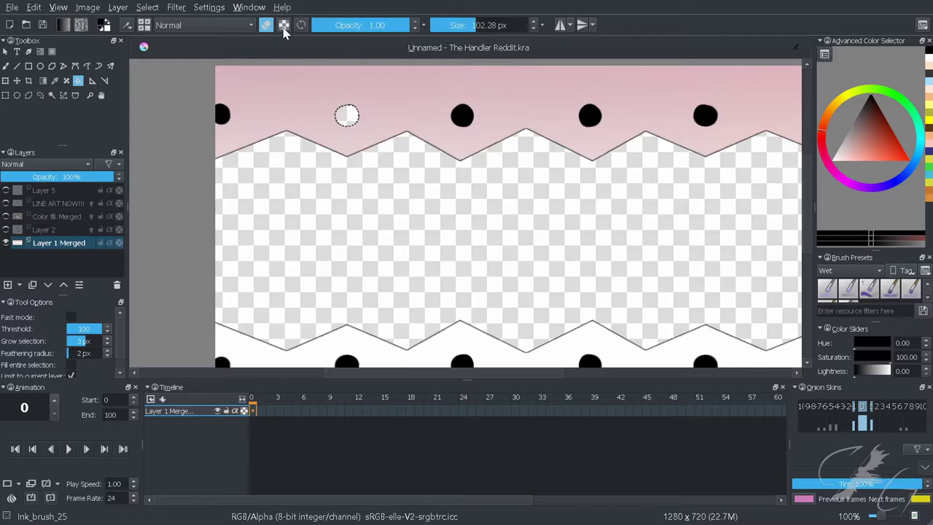
pyautogui.hotkey('ctrl', 'shift', 'a')
# Select further dots in the pink strip for clearing
pyautogui.press('-')
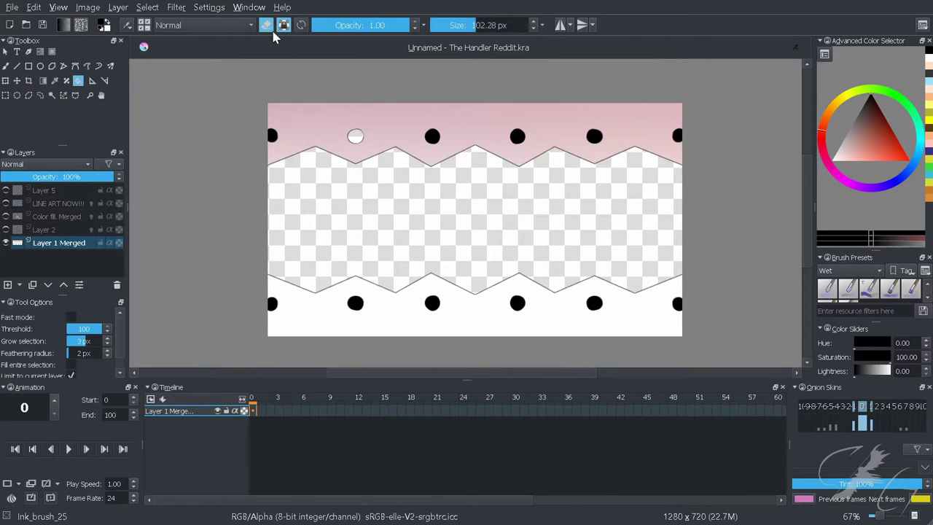
pyautogui.scroll(1, 294, 124)
pyautogui.scroll(1, 311, 210)
pyautogui.scroll(-3, 337, 166)
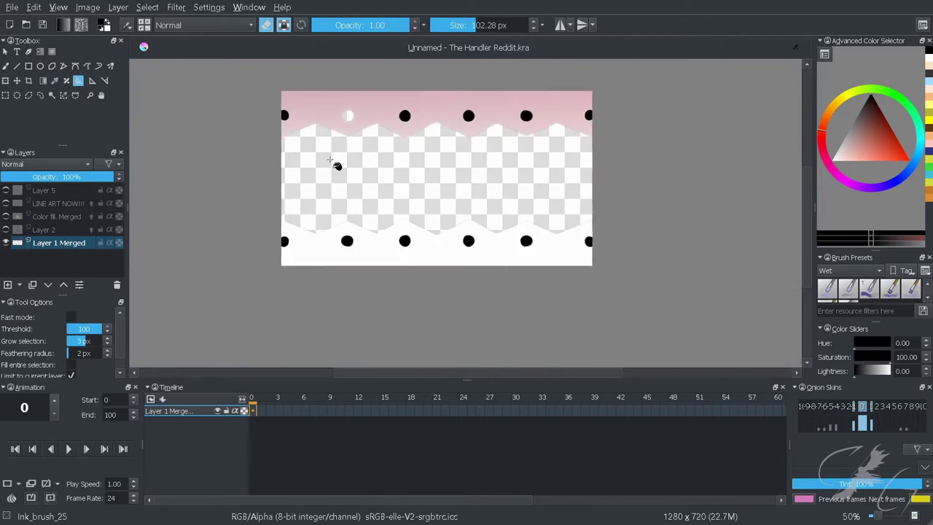
pyautogui.scroll(2, 337, 167)
pyautogui.scroll(-1, 343, 182)
pyautogui.scroll(1, 275, 102)
pyautogui.hotkey('ctrl', 'r')
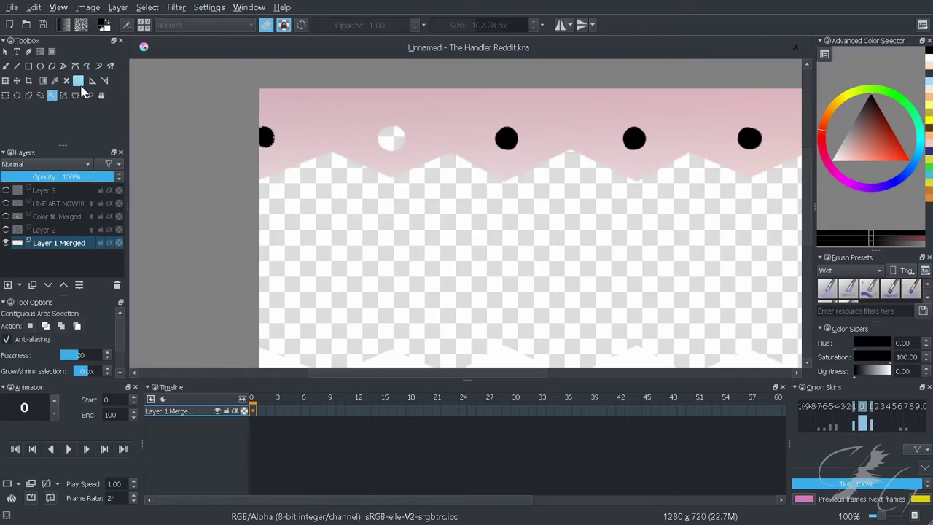
pyautogui.click(78, 81)
pyautogui.click(266, 137)
pyautogui.hotkey('ctrl', 'r')
pyautogui.press('f')
pyautogui.click(446, 187)
pyautogui.hotkey('ctrl', 'shift', 'r')
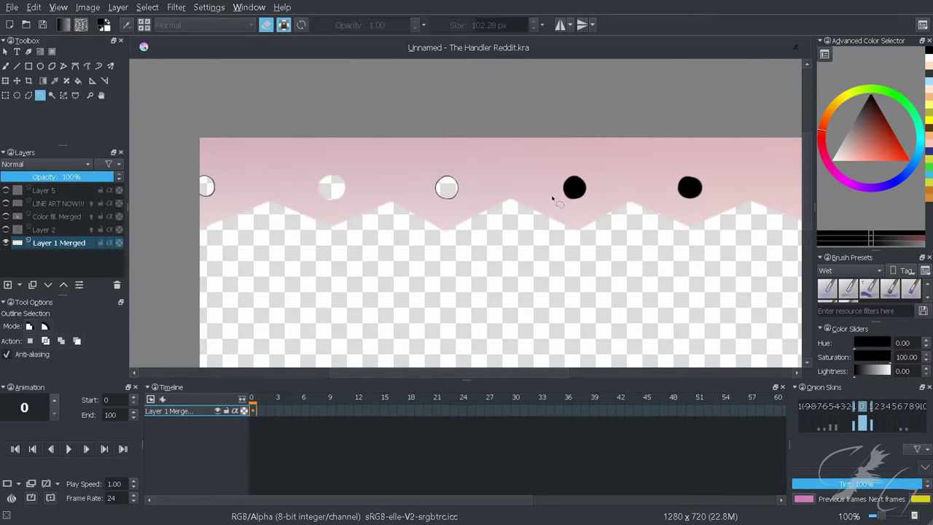
# Fill over the remaining dots in the pink and white strips
pyautogui.press('f')
pyautogui.click(344, 206)
pyautogui.click(461, 205)
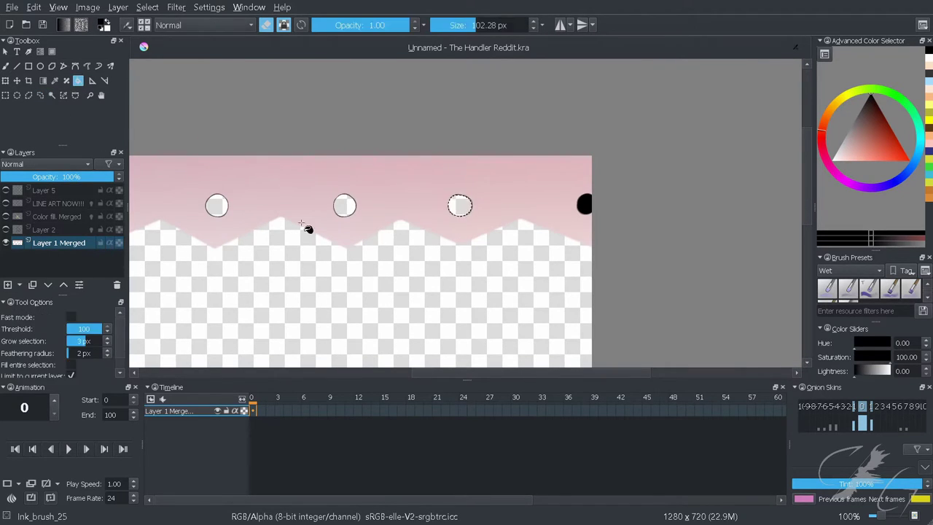
pyautogui.scroll(-5, 485, 125)
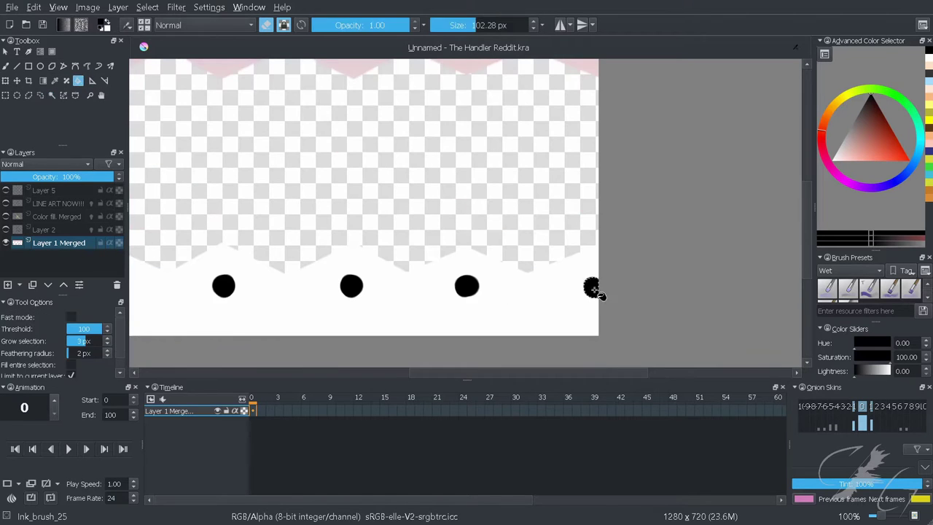
pyautogui.click(593, 290)
pyautogui.click(467, 286)
pyautogui.click(352, 286)
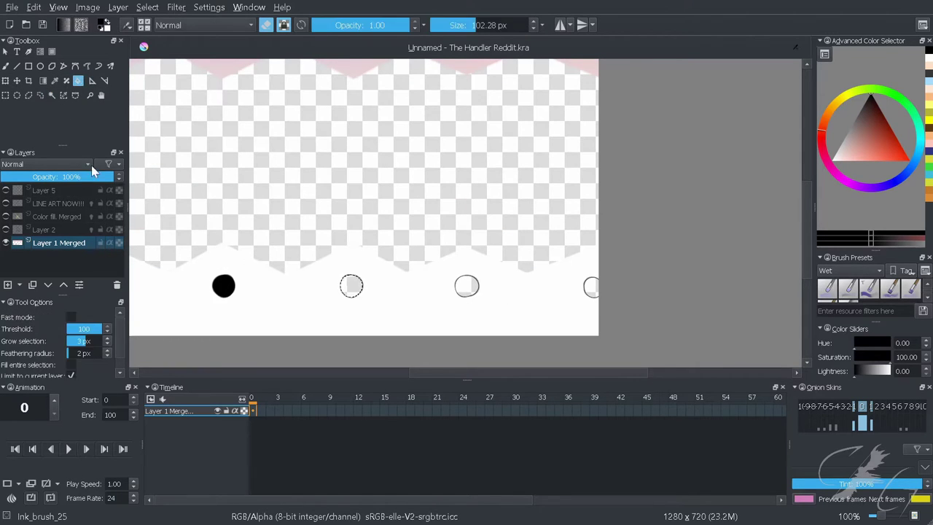
# Put the Fill tool into erase mode and pan across the strips to review the dots
pyautogui.click(52, 94)
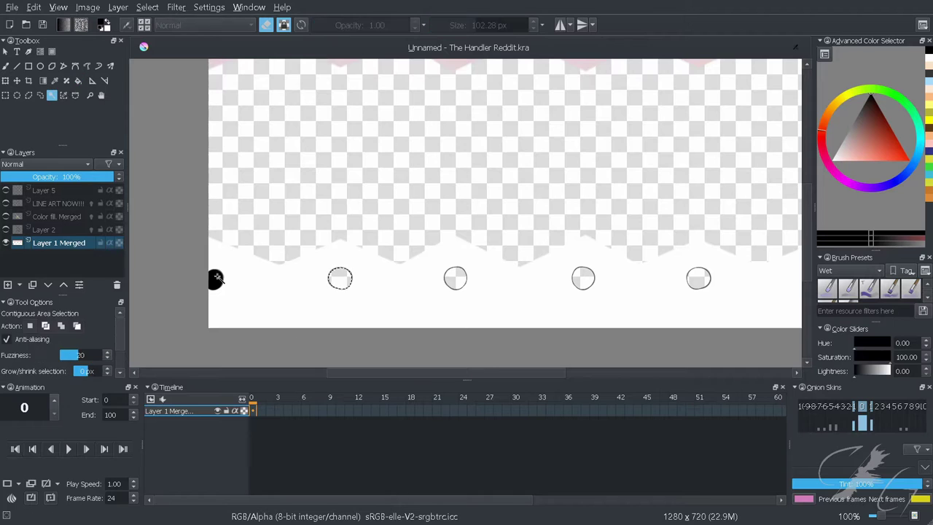
pyautogui.press('f')
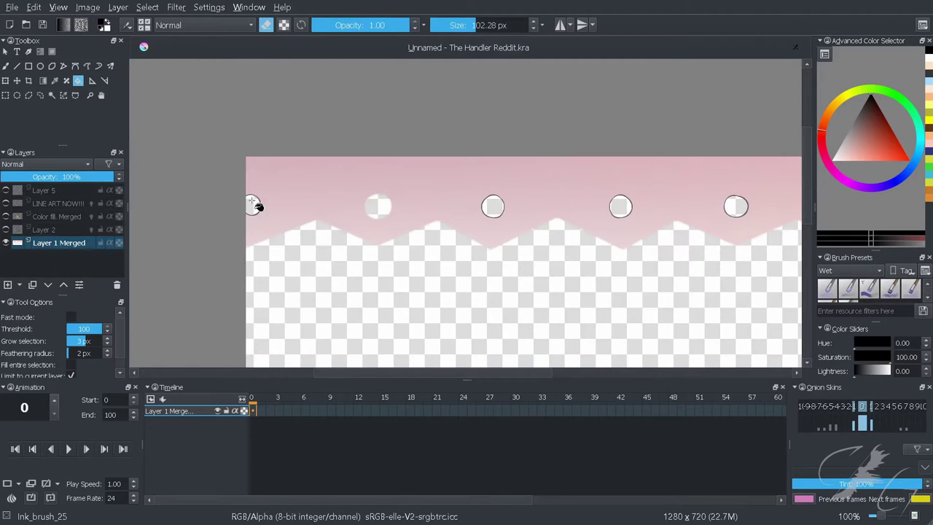
pyautogui.moveTo(512, 219); pyautogui.dragTo(436, 217)
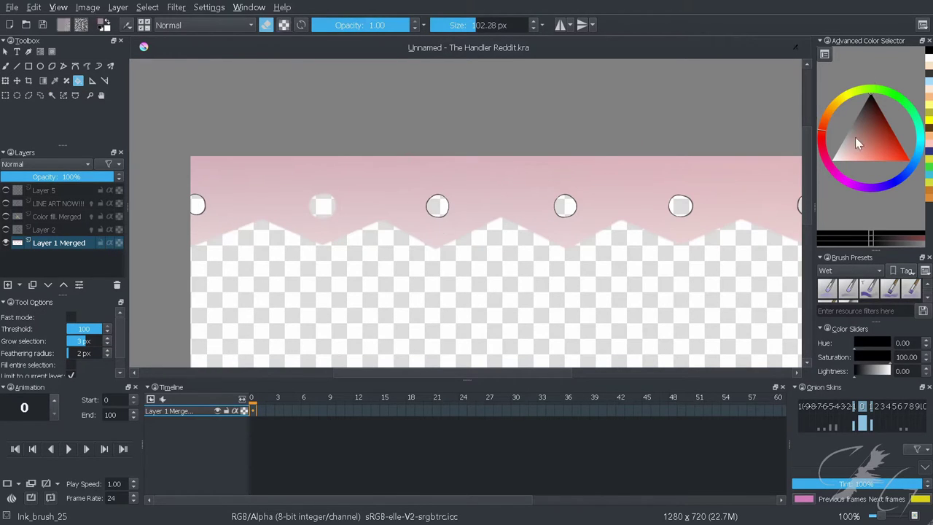
pyautogui.scroll(-2, 437, 267)
pyautogui.moveTo(437, 267); pyautogui.dragTo(323, 217)
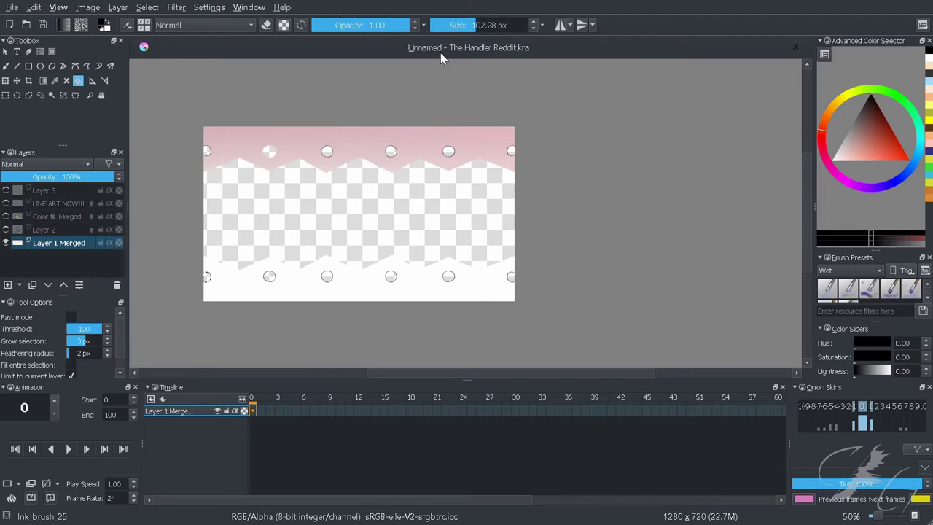
pyautogui.scroll(2, 246, 236)
pyautogui.press('e')
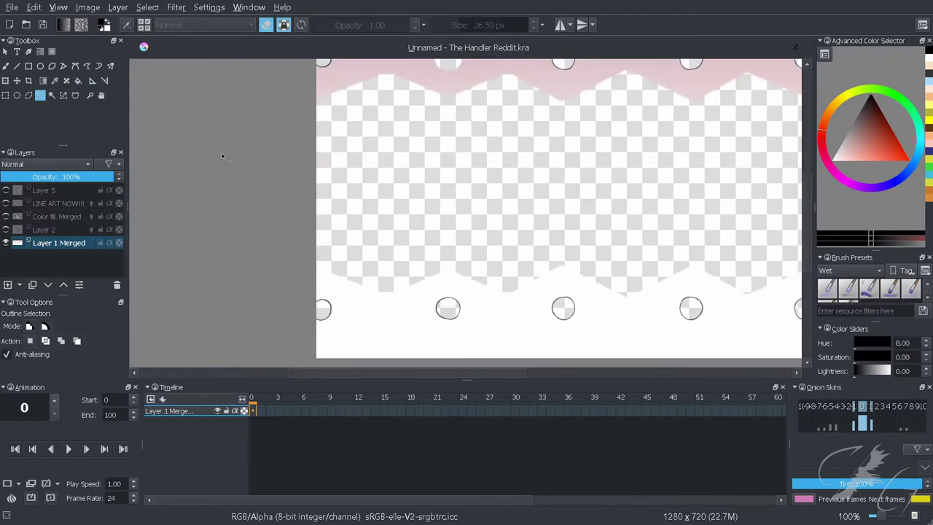
pyautogui.moveTo(246, 129); pyautogui.dragTo(394, 208)
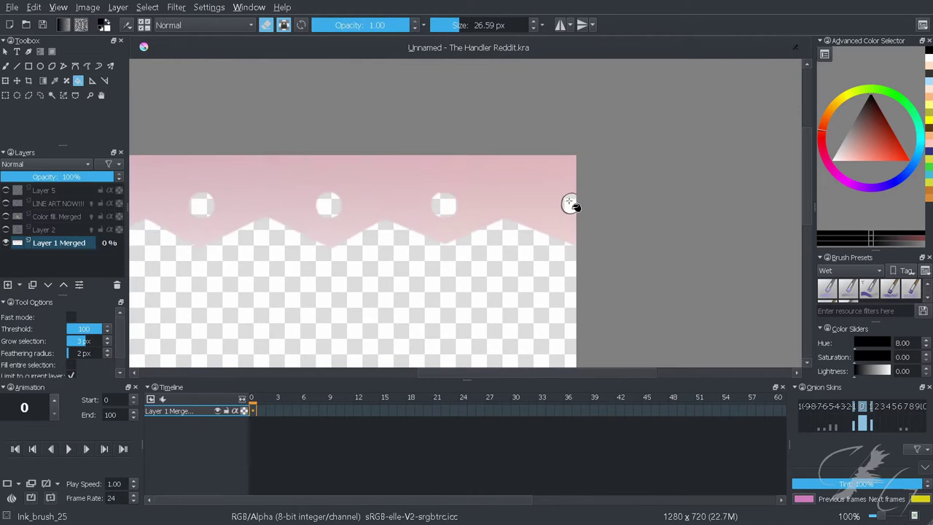
pyautogui.moveTo(558, 212); pyautogui.dragTo(625, 288)
pyautogui.scroll(-1, 299, 260)
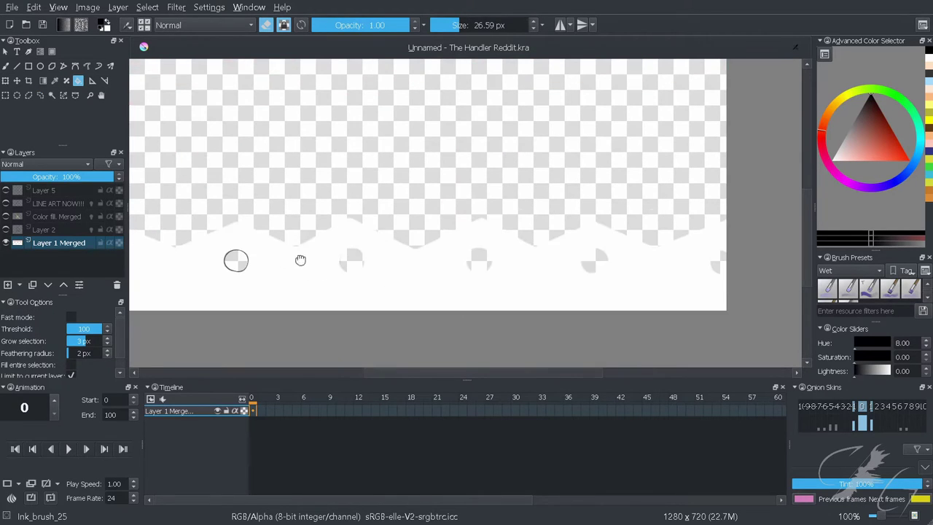
pyautogui.scroll(-1, 442, 212)
pyautogui.scroll(-2, 245, 249)
# Move the new layer beneath the background and fill it red behind the band and dots
pyautogui.hotkey('ctrl', 'pagedown')
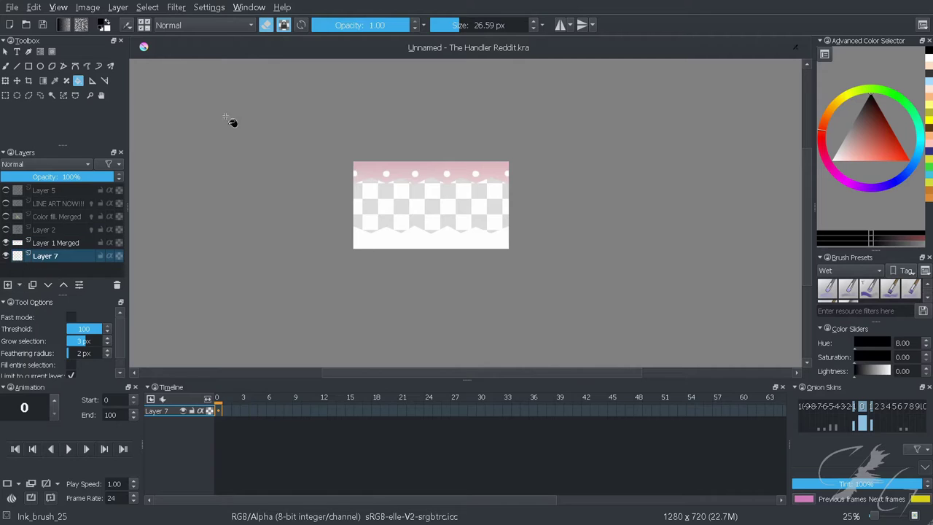
pyautogui.click(848, 150)
pyautogui.click(402, 232)
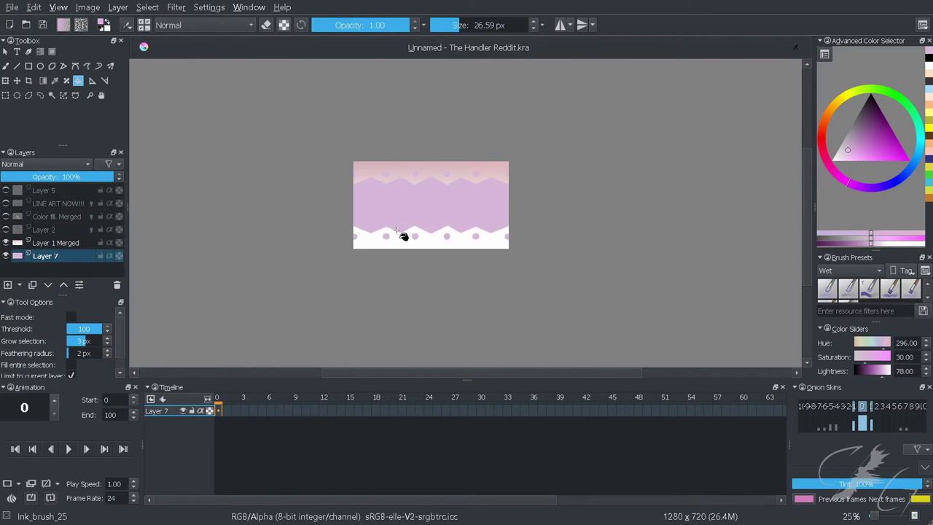
pyautogui.click(851, 161)
pyautogui.click(408, 219)
pyautogui.click(894, 153)
pyautogui.click(430, 219)
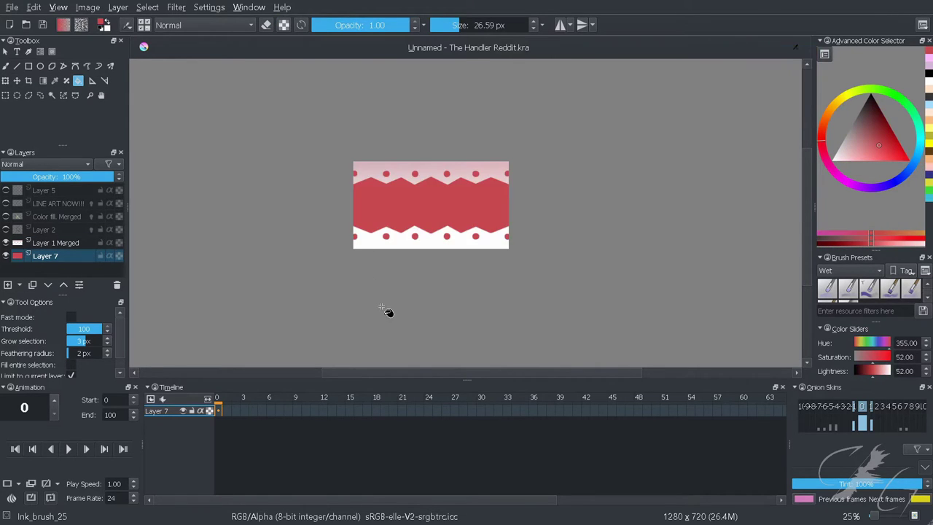
# Show the character layers again and lock alpha on the line art layer
pyautogui.moveTo(6, 217); pyautogui.dragTo(6, 190)
pyautogui.scroll(3, 459, 213)
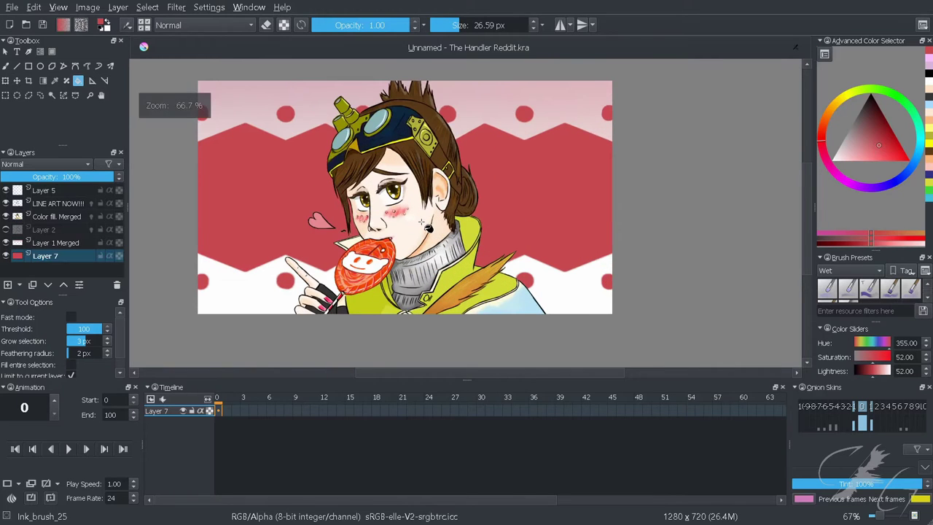
pyautogui.press('b')
pyautogui.click(58, 203)
pyautogui.click(284, 25)
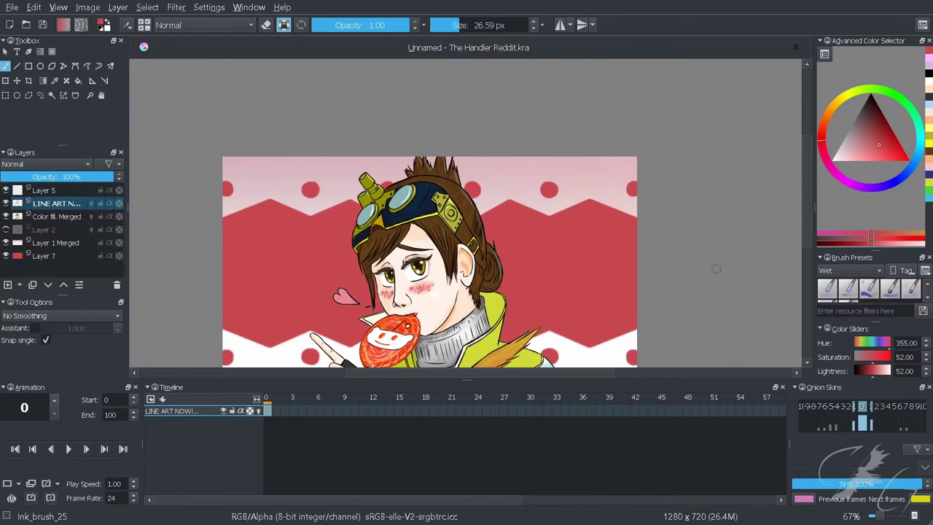
pyautogui.scroll(5, 408, 193)
# Pick a near-white colour and start exporting the finished picture
pyautogui.keyDown('ctrl'); pyautogui.click(643, 80); pyautogui.keyUp('ctrl')
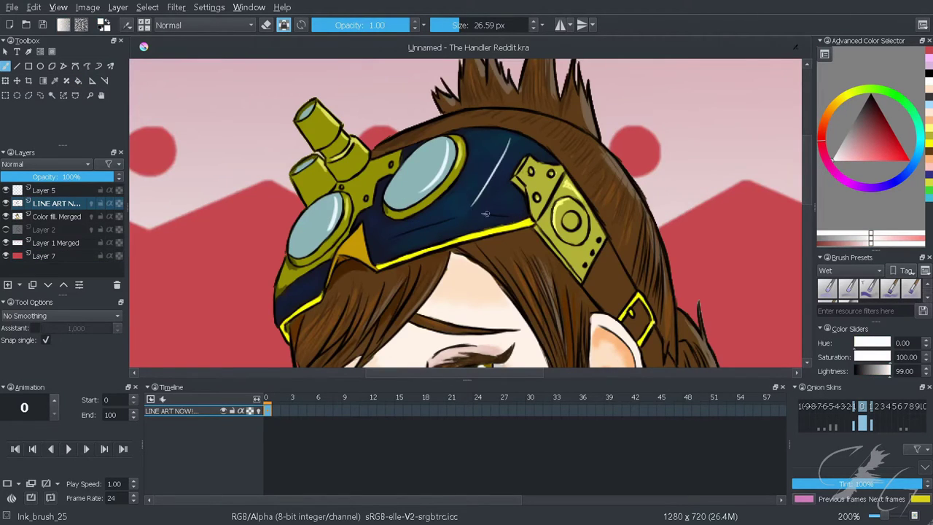
pyautogui.scroll(-7, 437, 234)
pyautogui.scroll(5, 413, 254)
pyautogui.scroll(-1, 414, 255)
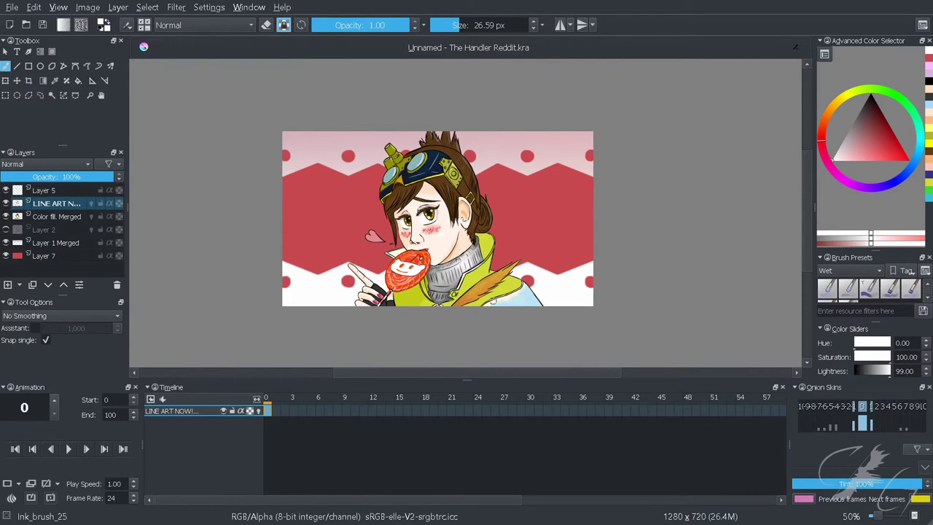
pyautogui.scroll(1, 494, 301)
pyautogui.scroll(2, 646, 272)
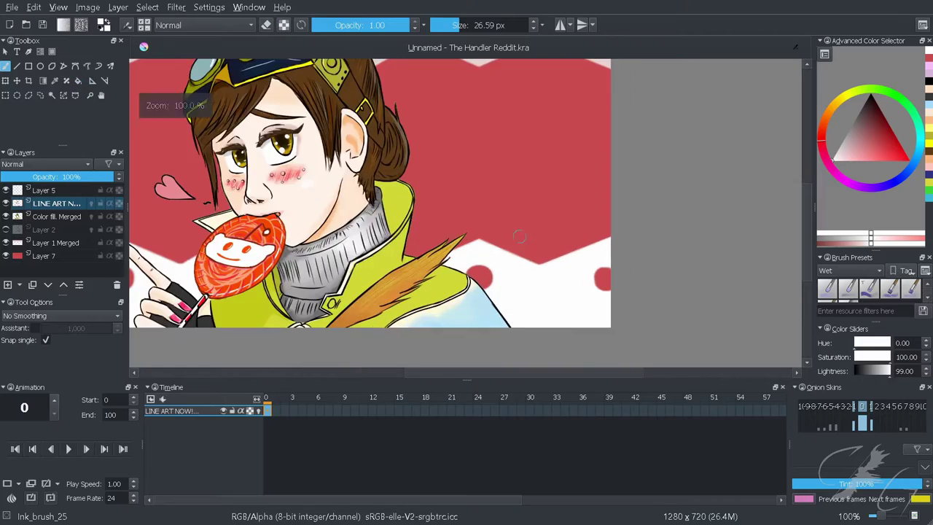
pyautogui.scroll(-3, 646, 273)
pyautogui.click(12, 7)
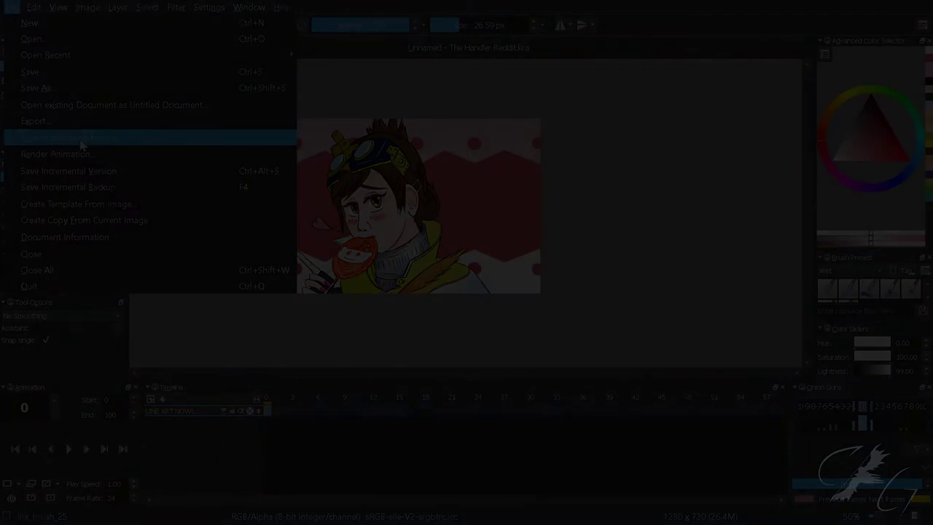